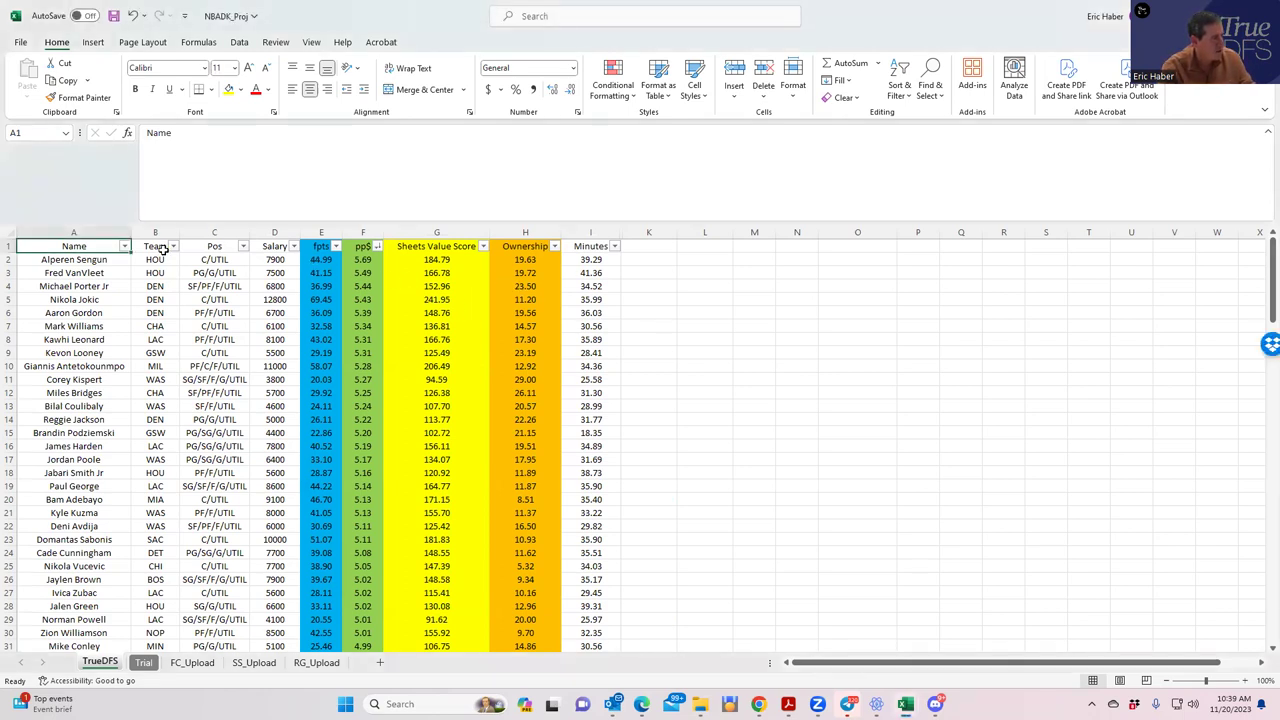
- Select the player rows and sort the table by fpts, largest to smallest
{"action": "left_click", "coordinate": [367, 233]}
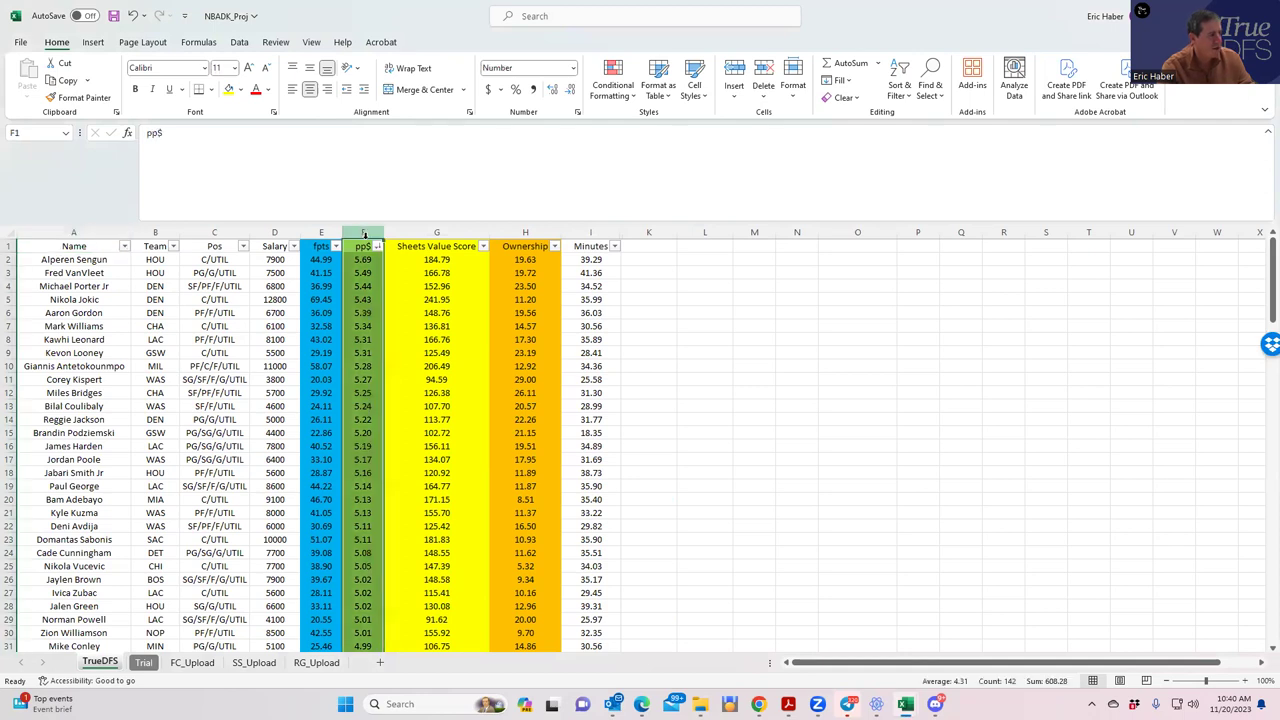
{"action": "left_click_drag", "start_coordinate": [78, 259], "coordinate": [595, 606]}
{"action": "scroll", "coordinate": [667, 547], "scroll_direction": "up", "scroll_amount": 20}
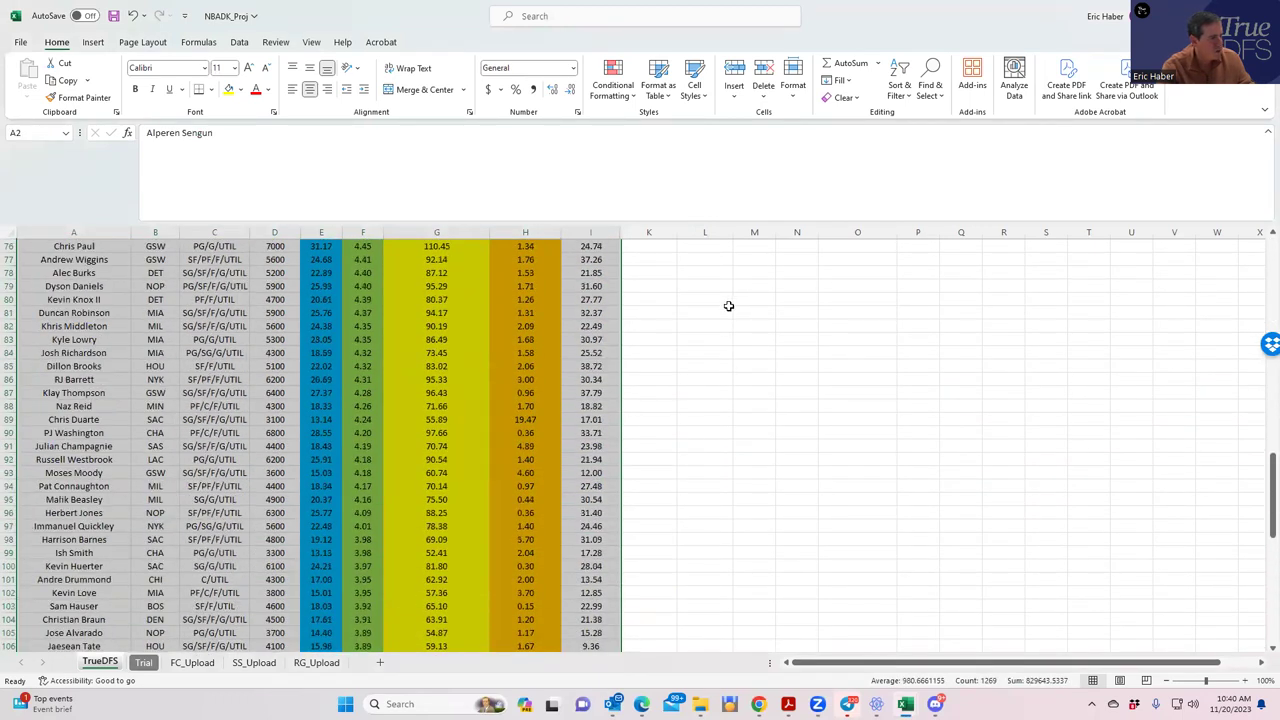
{"action": "scroll", "coordinate": [727, 295], "scroll_direction": "up", "scroll_amount": 5}
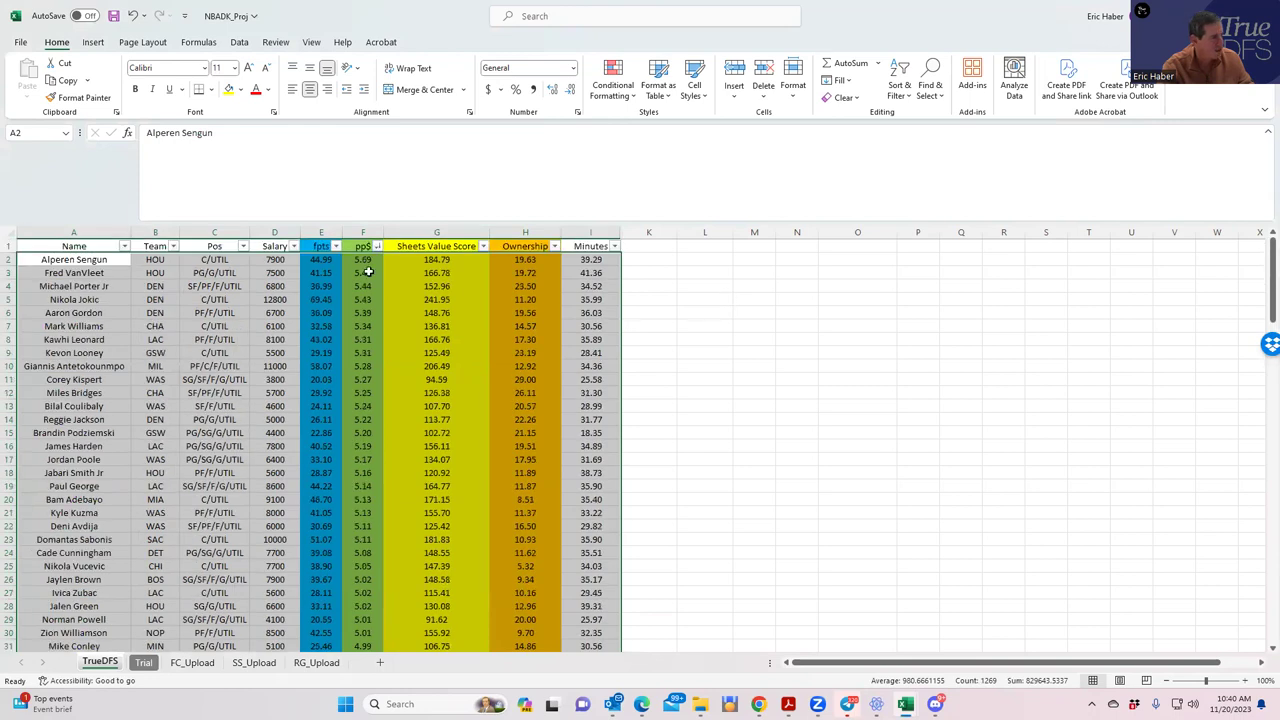
{"action": "left_click", "coordinate": [336, 247]}
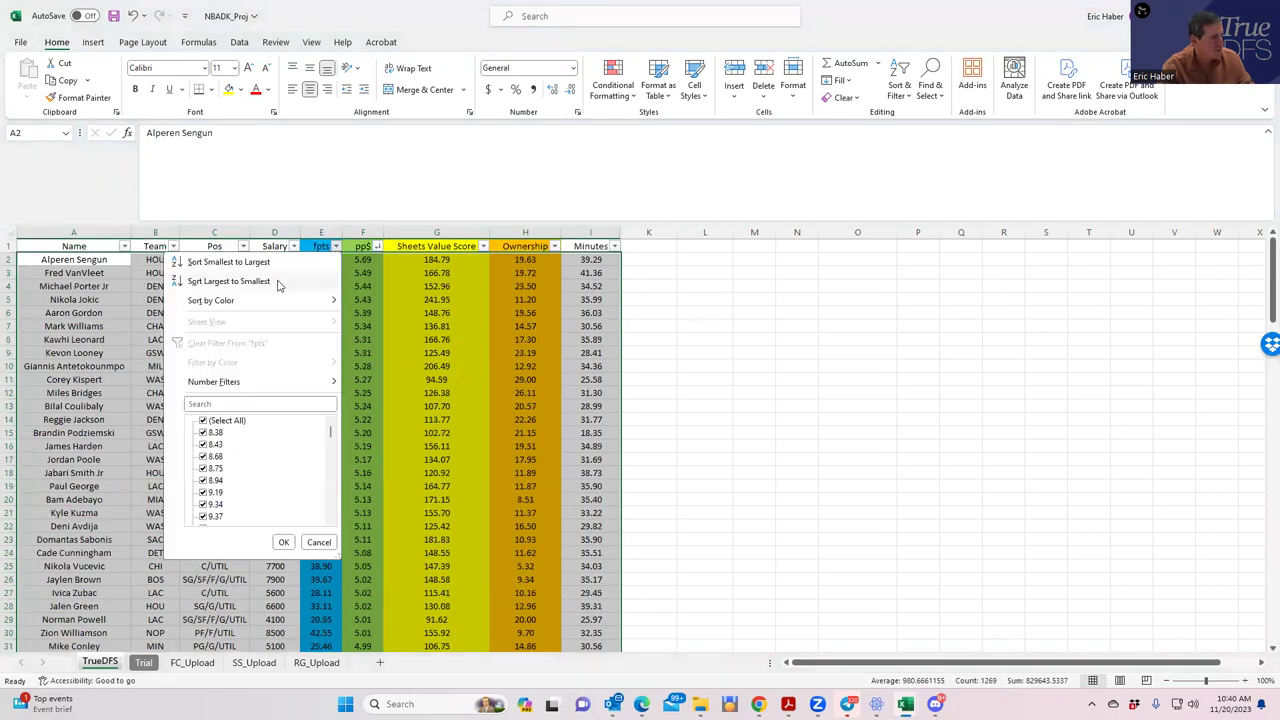
{"action": "left_click", "coordinate": [277, 279]}
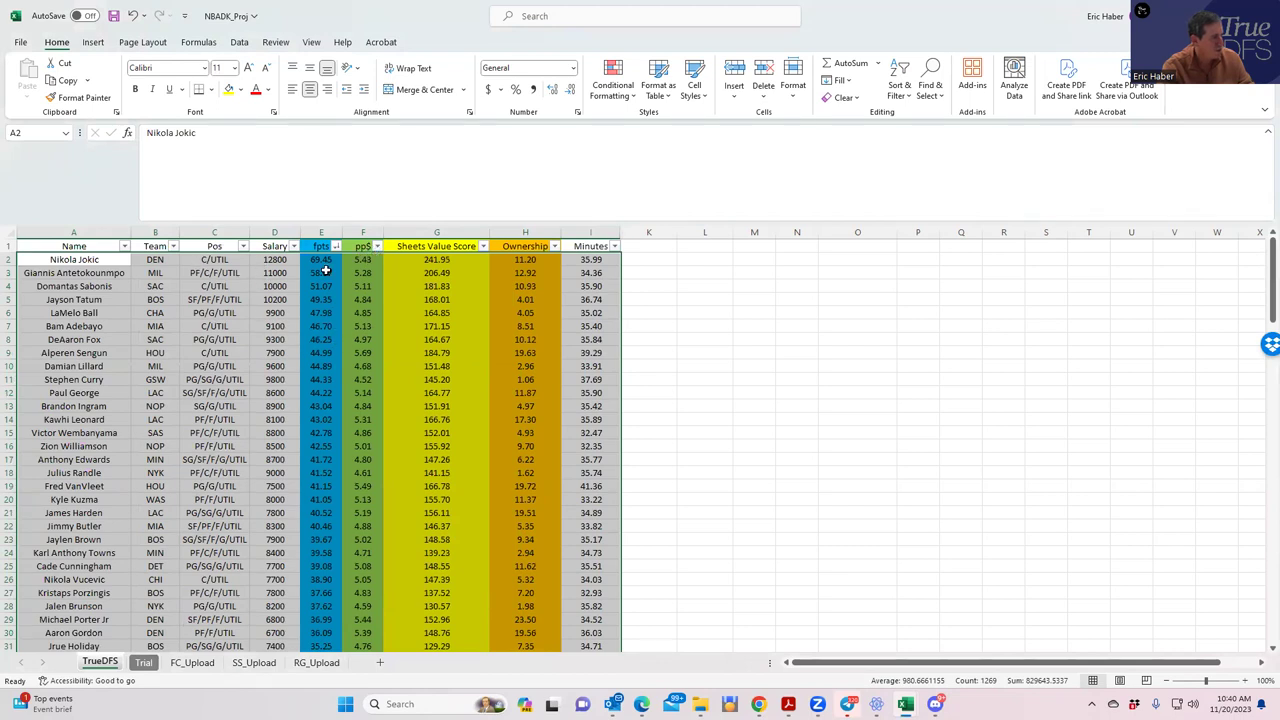
- Compare the top fpts values, including Nikola Jokic's 69.45 and Domantas Sabonis's
{"action": "left_click", "coordinate": [321, 261]}
{"action": "left_click", "coordinate": [323, 273]}
{"action": "left_click", "coordinate": [321, 259]}
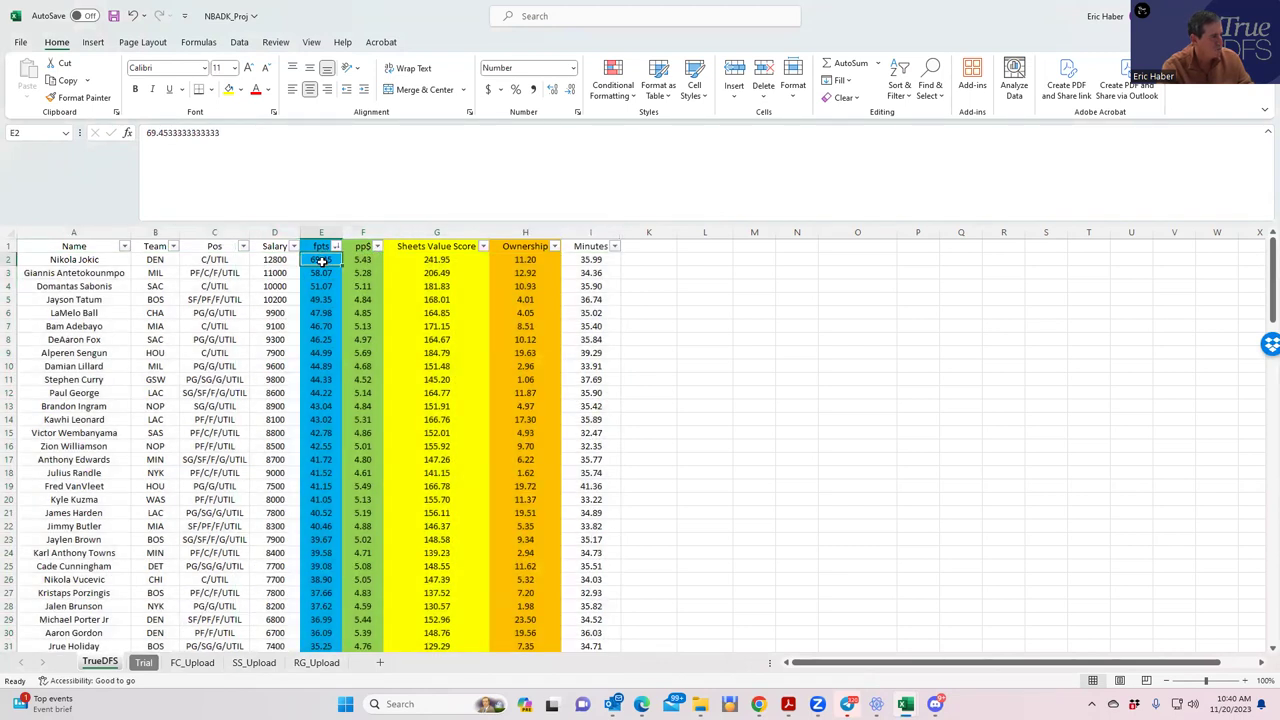
{"action": "left_click", "coordinate": [319, 272]}
{"action": "left_click", "coordinate": [330, 286]}
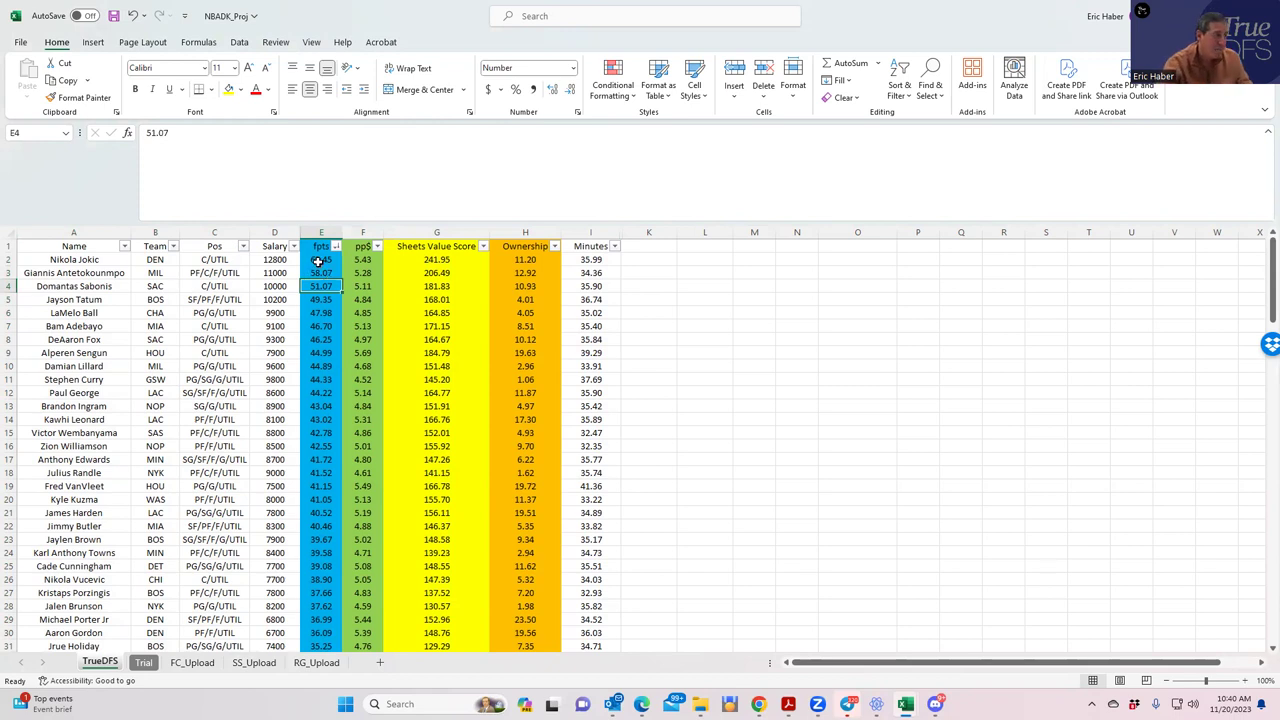
{"action": "left_click", "coordinate": [320, 259]}
{"action": "left_click", "coordinate": [320, 272]}
{"action": "left_click", "coordinate": [320, 259]}
{"action": "left_click", "coordinate": [320, 272]}
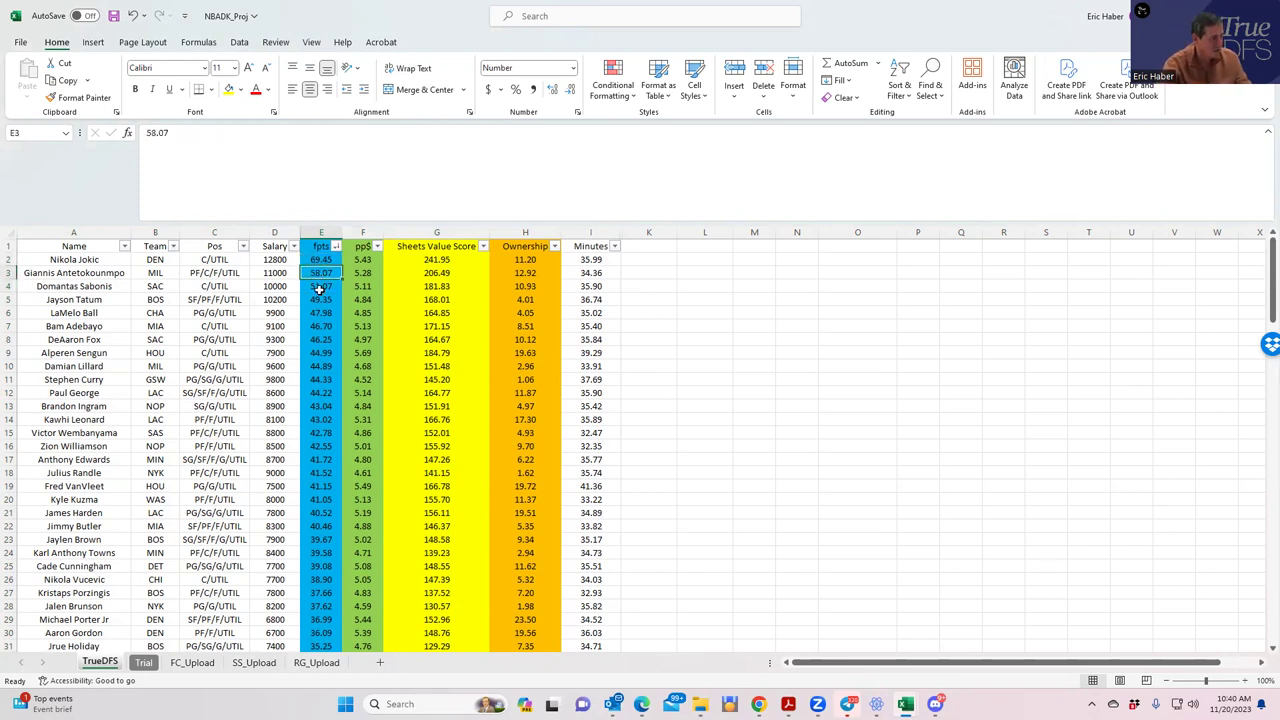
{"action": "left_click", "coordinate": [319, 287]}
{"action": "left_click", "coordinate": [316, 261]}
{"action": "left_click", "coordinate": [317, 272]}
{"action": "left_click", "coordinate": [316, 286]}
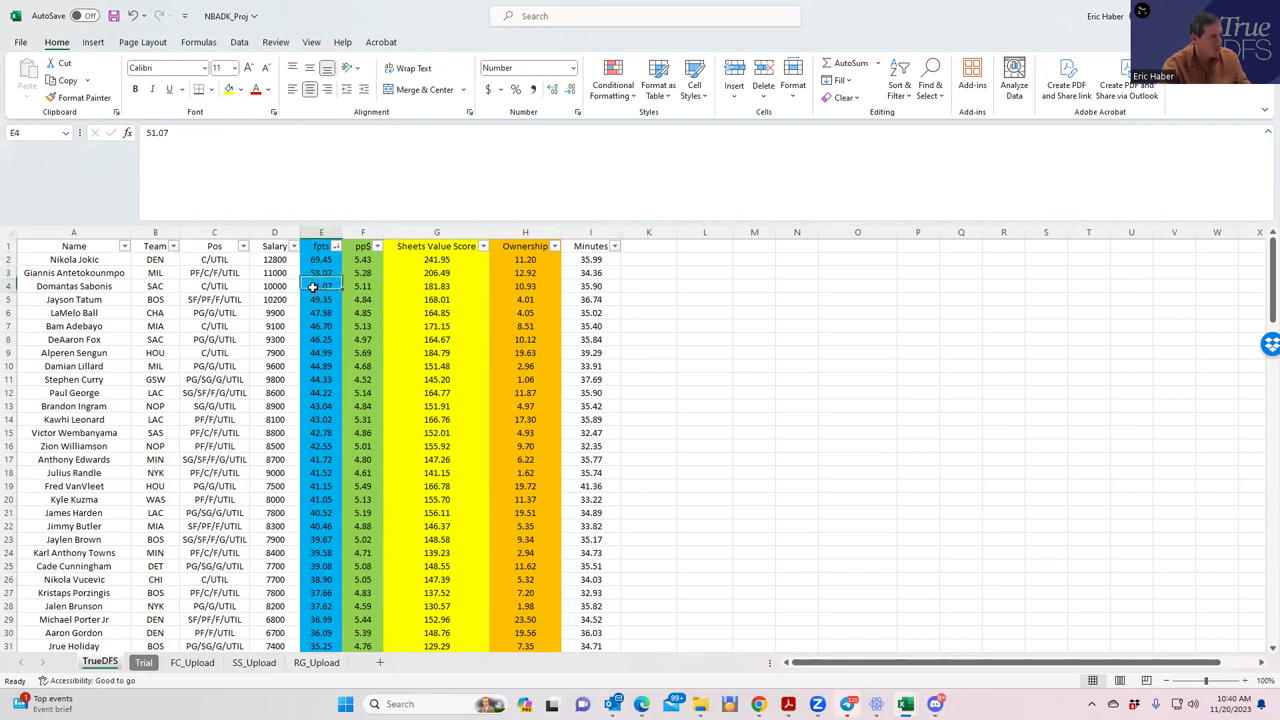
{"action": "left_click", "coordinate": [316, 273]}
{"action": "left_click", "coordinate": [316, 261]}
{"action": "left_click", "coordinate": [316, 273]}
{"action": "left_click", "coordinate": [319, 288]}
{"action": "left_click", "coordinate": [318, 261]}
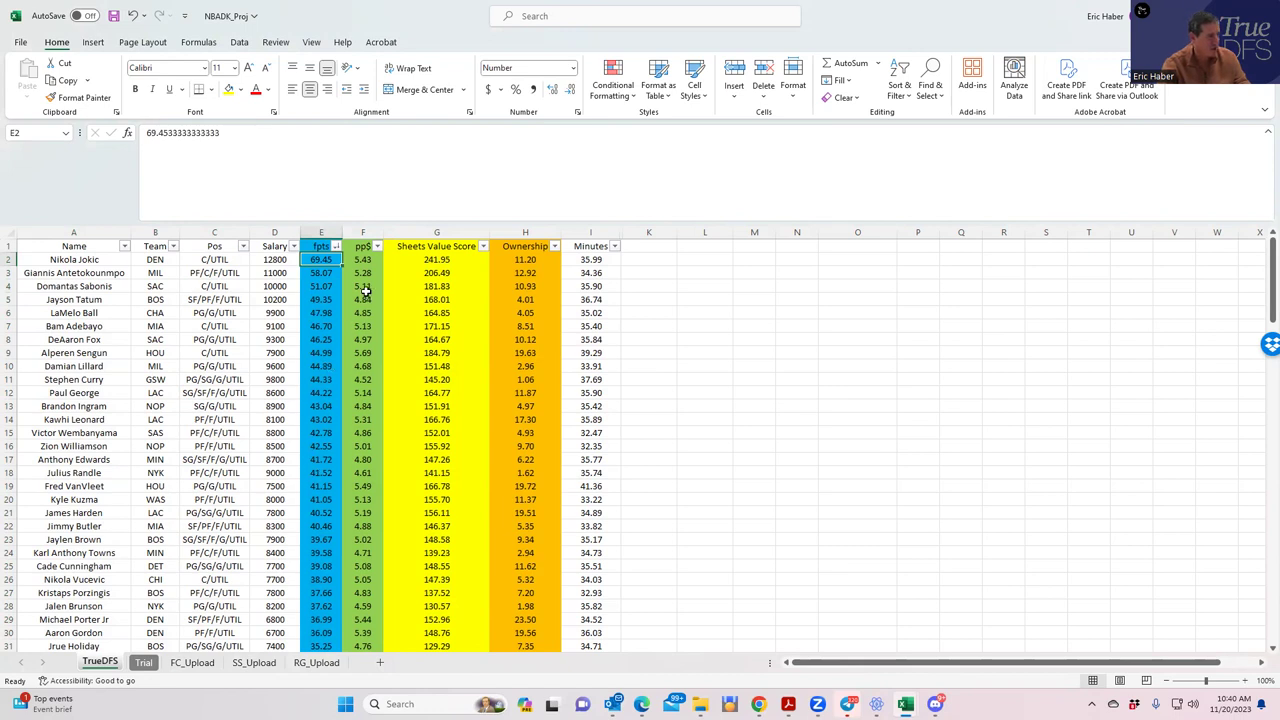
- Sort the player table by pp$ largest to smallest, putting Alperen Sengun's 5.69 first
{"action": "left_click", "coordinate": [378, 247]}
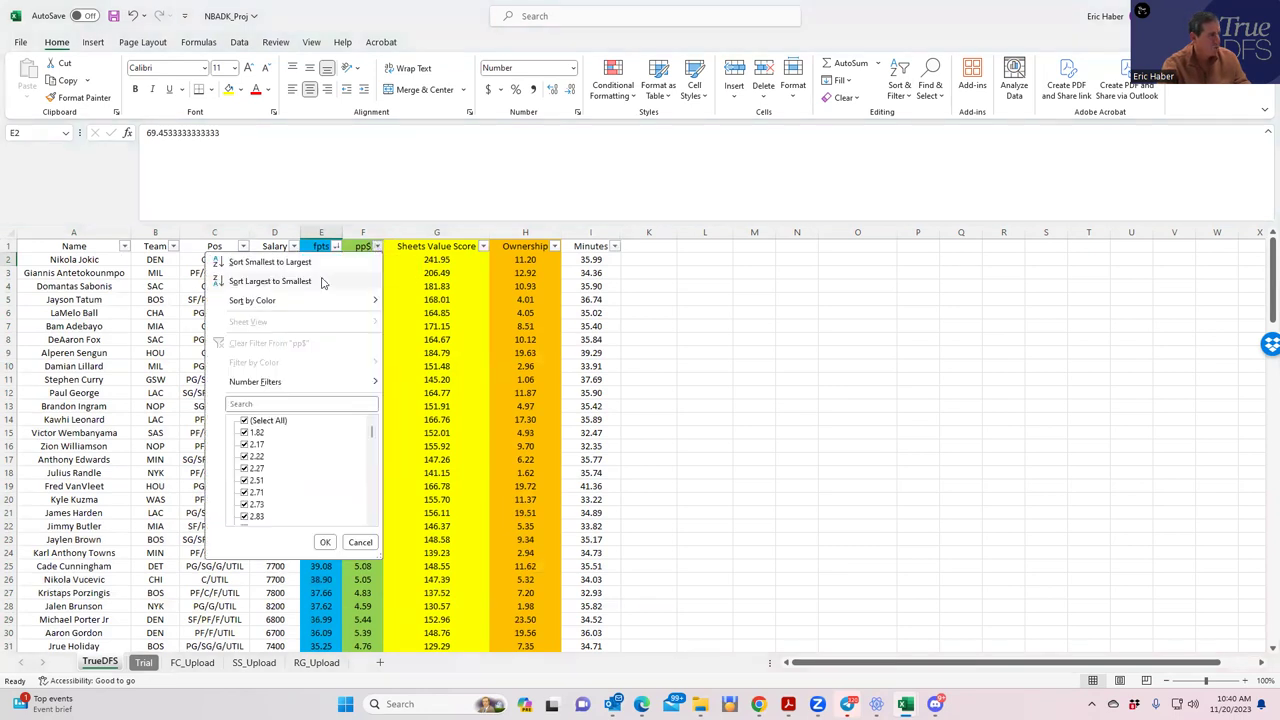
{"action": "left_click", "coordinate": [321, 282]}
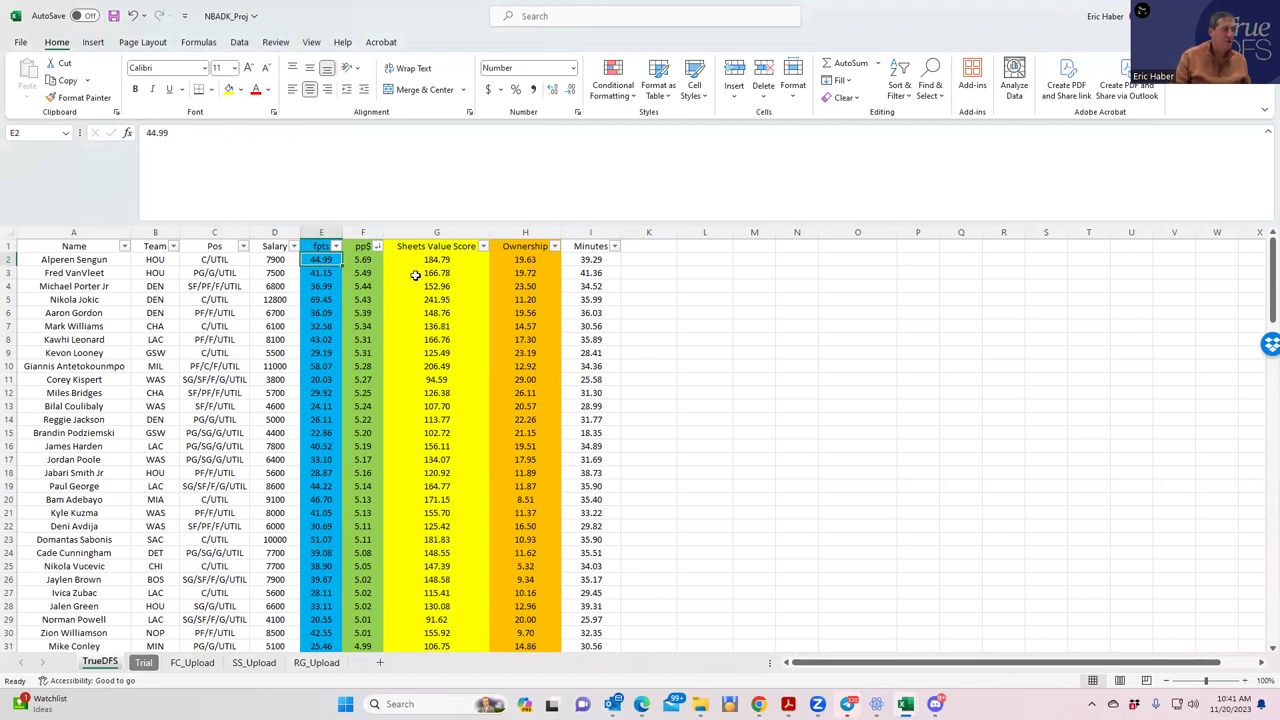
- Sort by Sheets Value Score, highest first, and check Jokic's and Sabonis's values
{"action": "left_click", "coordinate": [485, 251]}
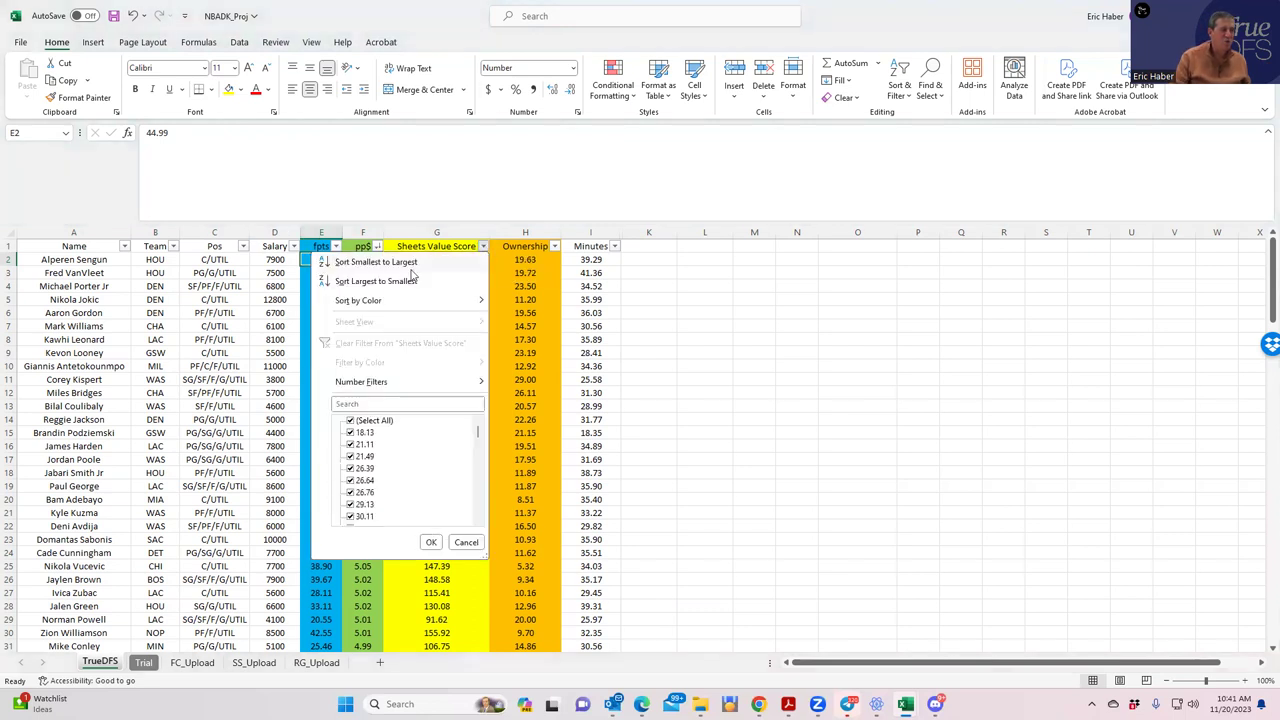
{"action": "left_click", "coordinate": [398, 280]}
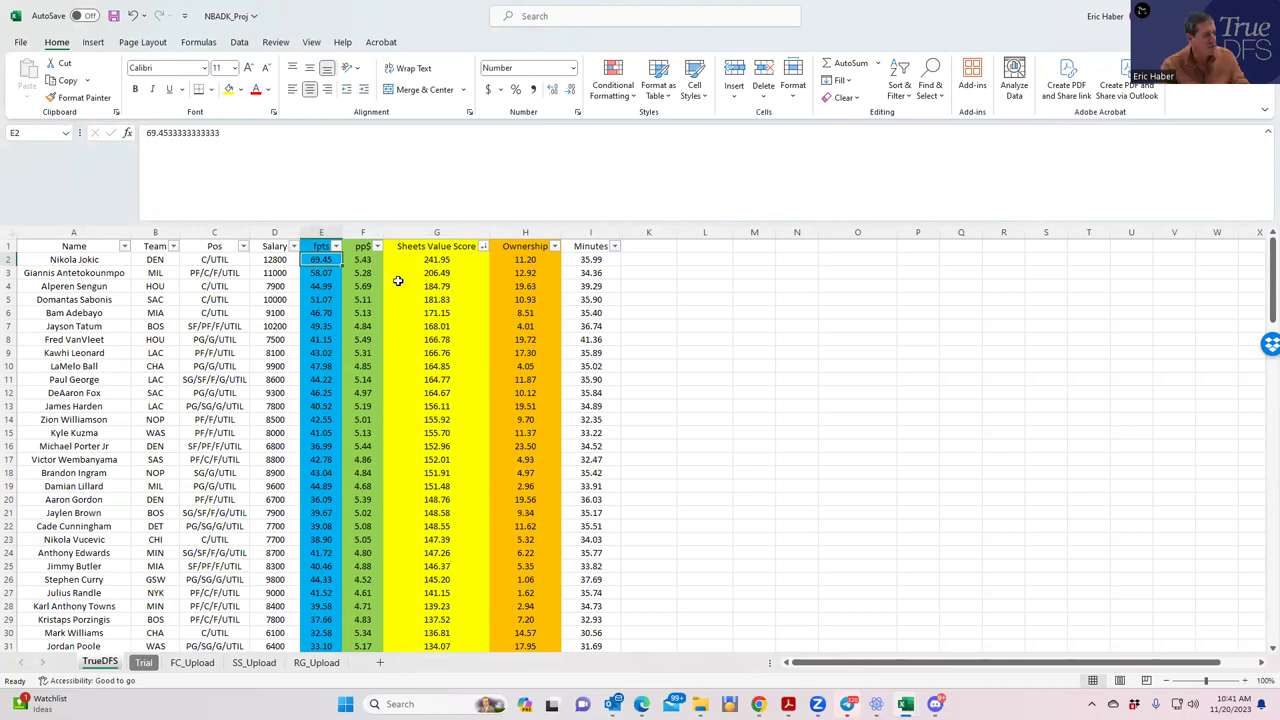
{"action": "left_click", "coordinate": [355, 260]}
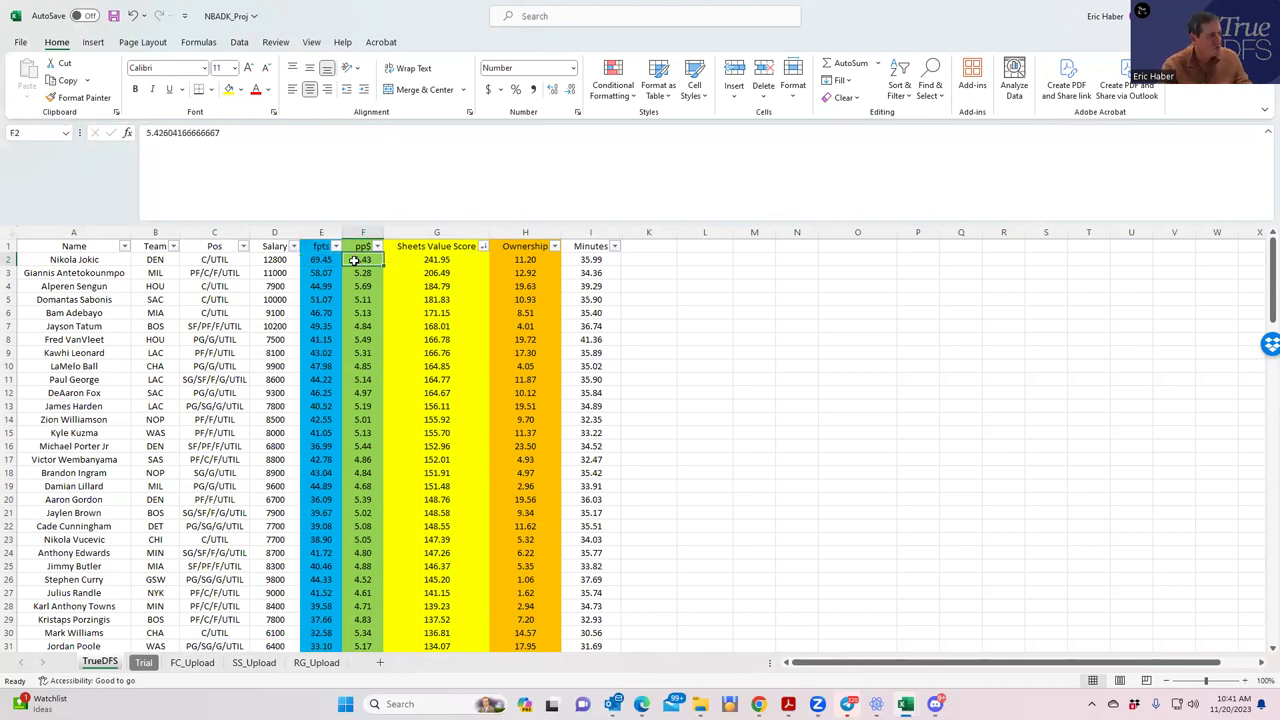
{"action": "left_click", "coordinate": [444, 262]}
{"action": "left_click", "coordinate": [358, 262]}
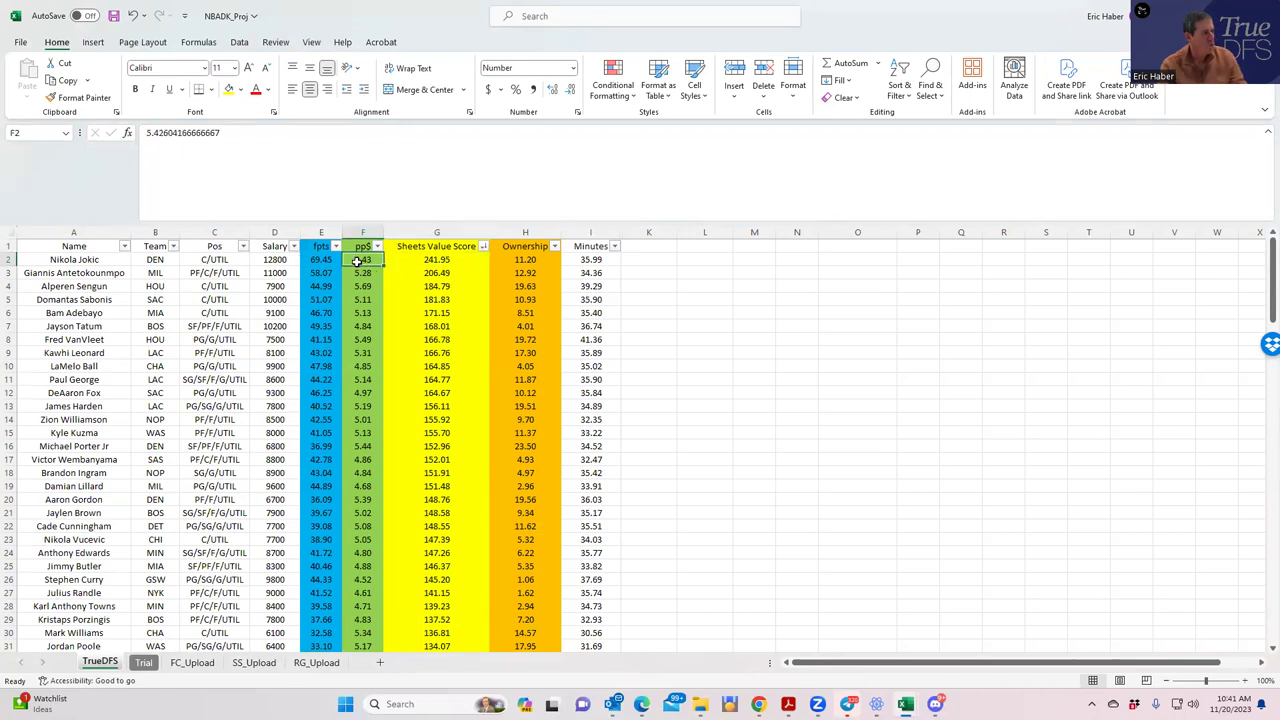
{"action": "left_click", "coordinate": [440, 298]}
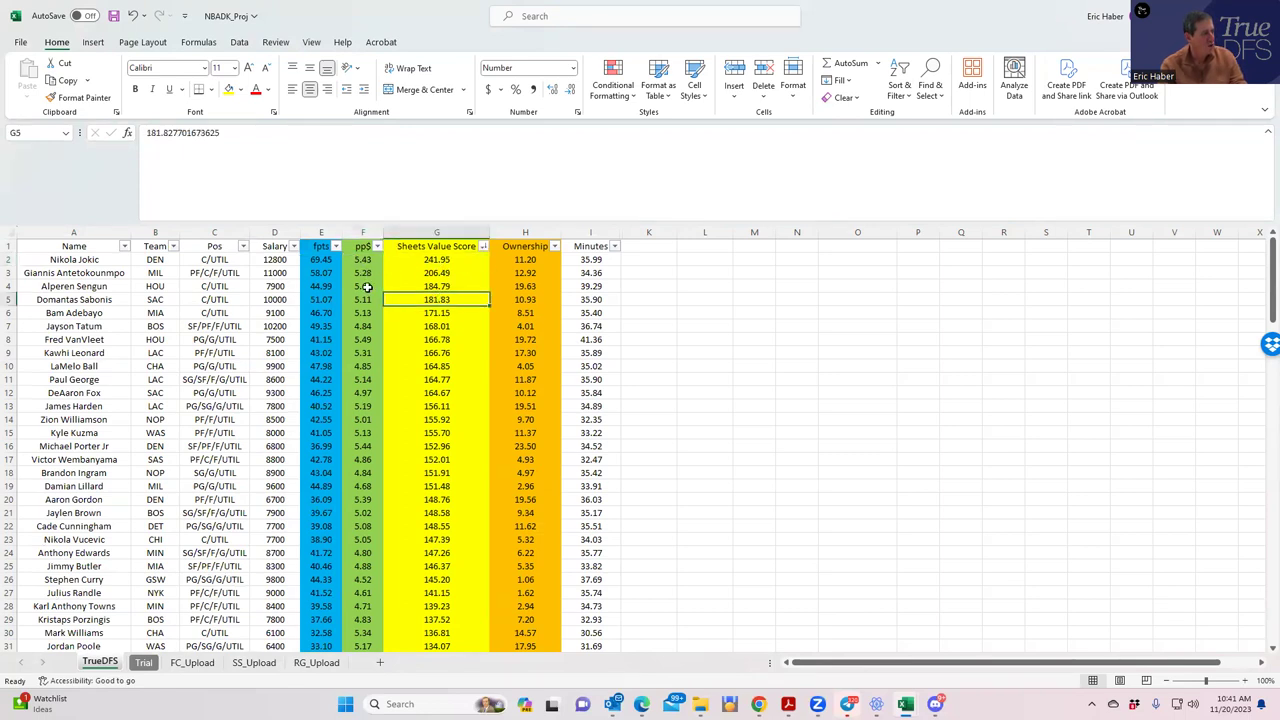
- Step through the value scores and select the top fifteen in G2:G16
{"action": "left_click", "coordinate": [444, 260]}
{"action": "left_click", "coordinate": [446, 311]}
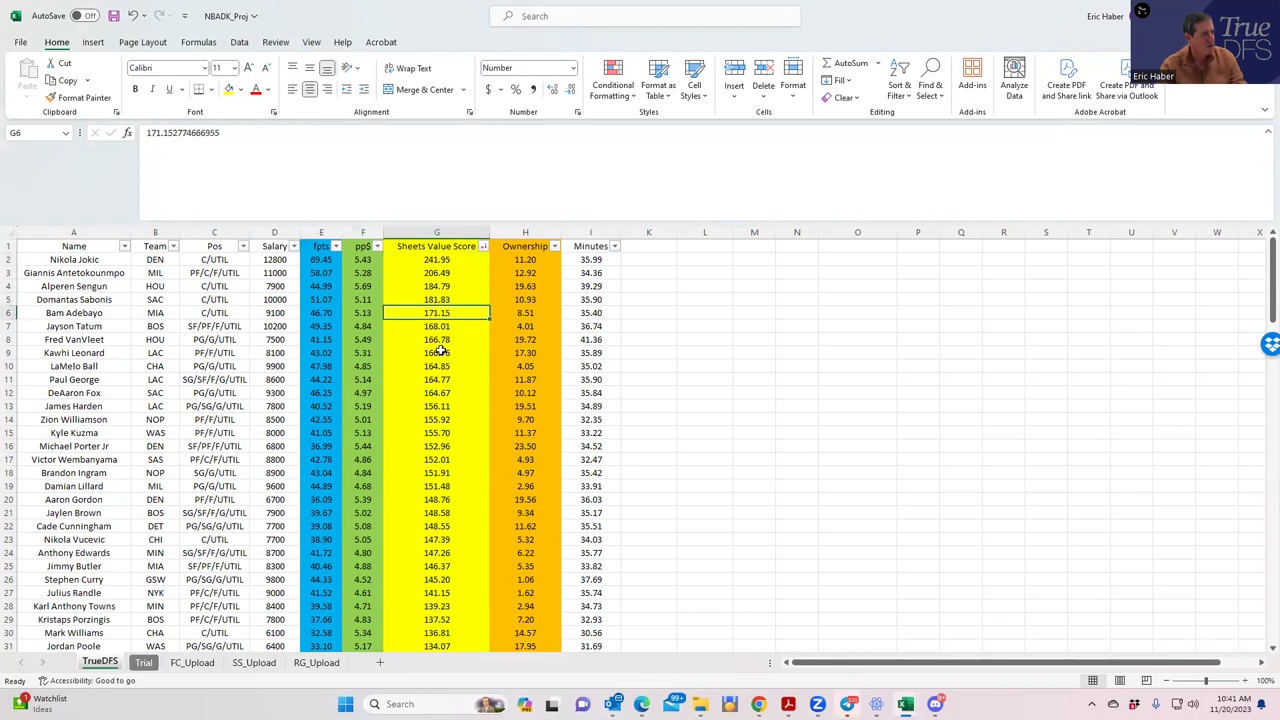
{"action": "left_click", "coordinate": [441, 351]}
{"action": "left_click_drag", "start_coordinate": [437, 260], "coordinate": [441, 445]}
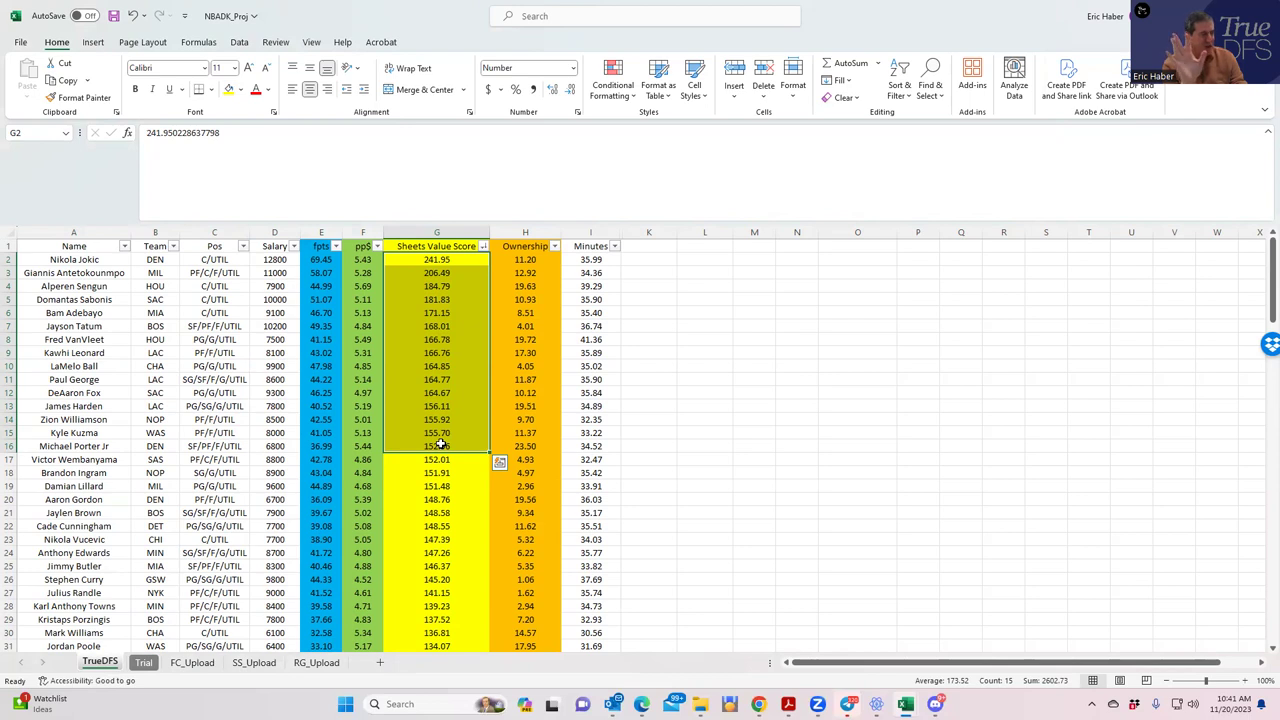
{"action": "left_click", "coordinate": [414, 261]}
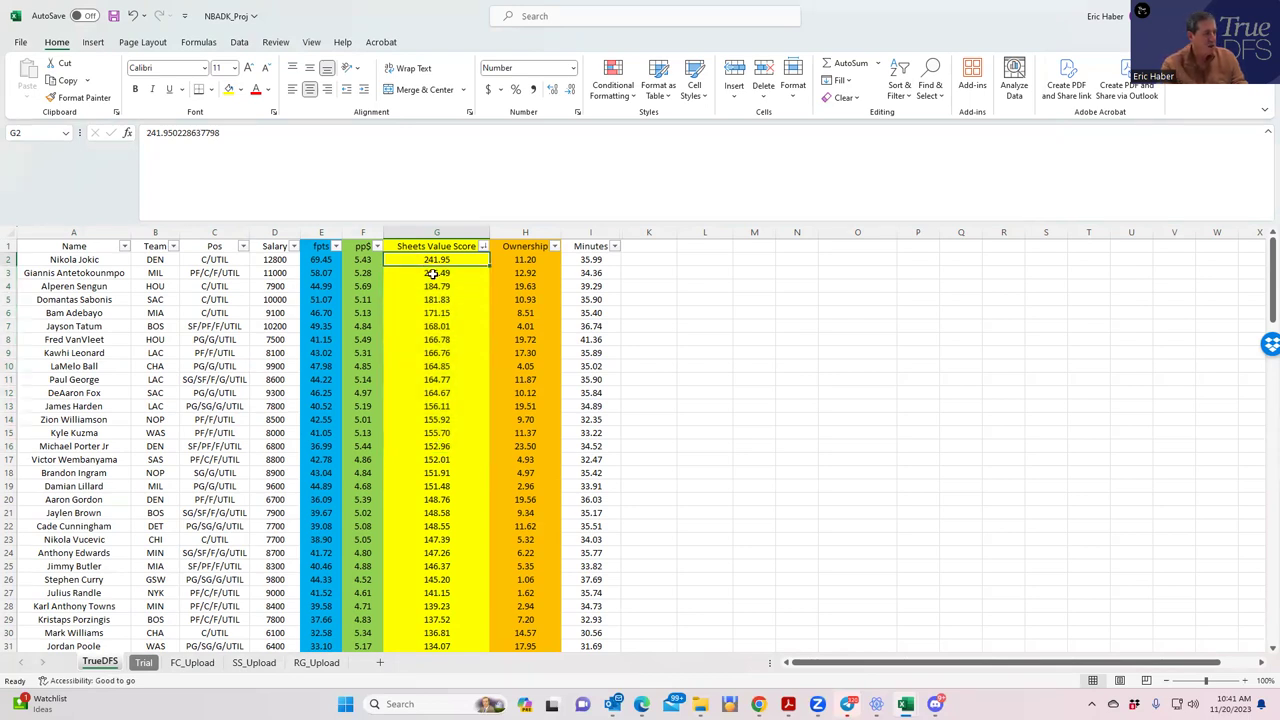
{"action": "left_click", "coordinate": [433, 273]}
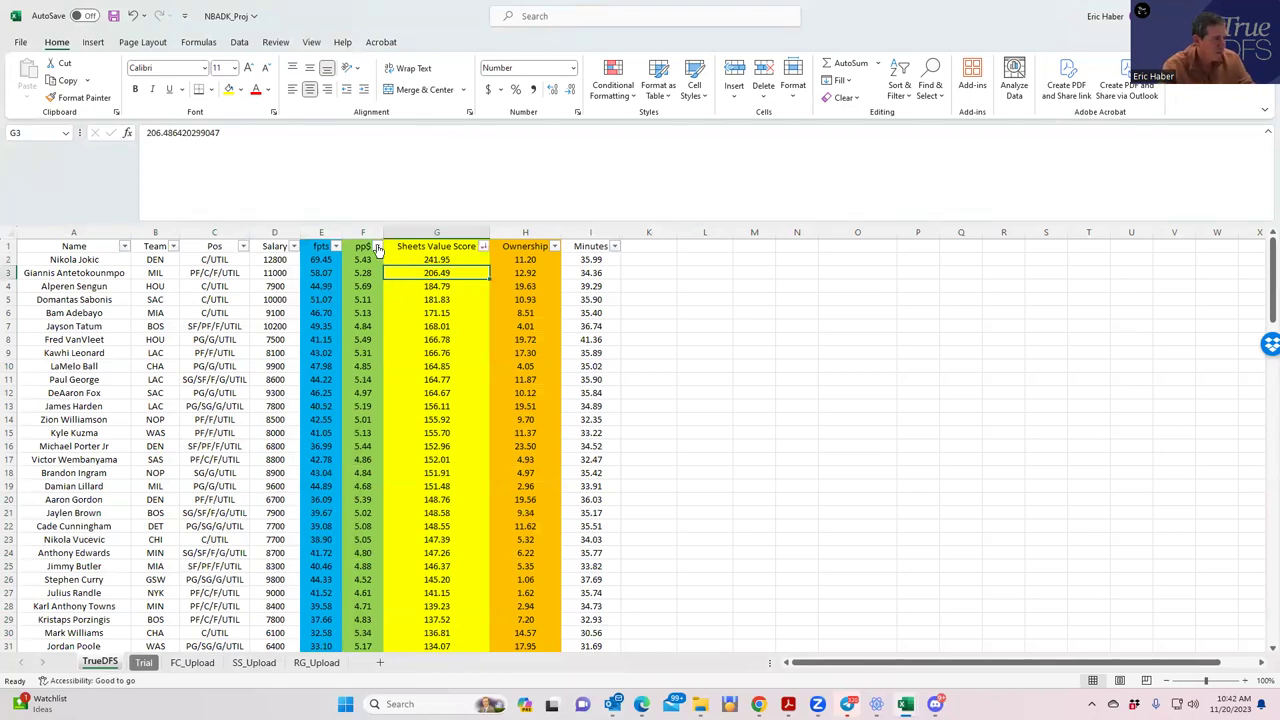
- Sort by pp$ largest to smallest, then check Mark Williams's pp$ and value score
{"action": "left_click", "coordinate": [376, 246]}
{"action": "left_click", "coordinate": [270, 281]}
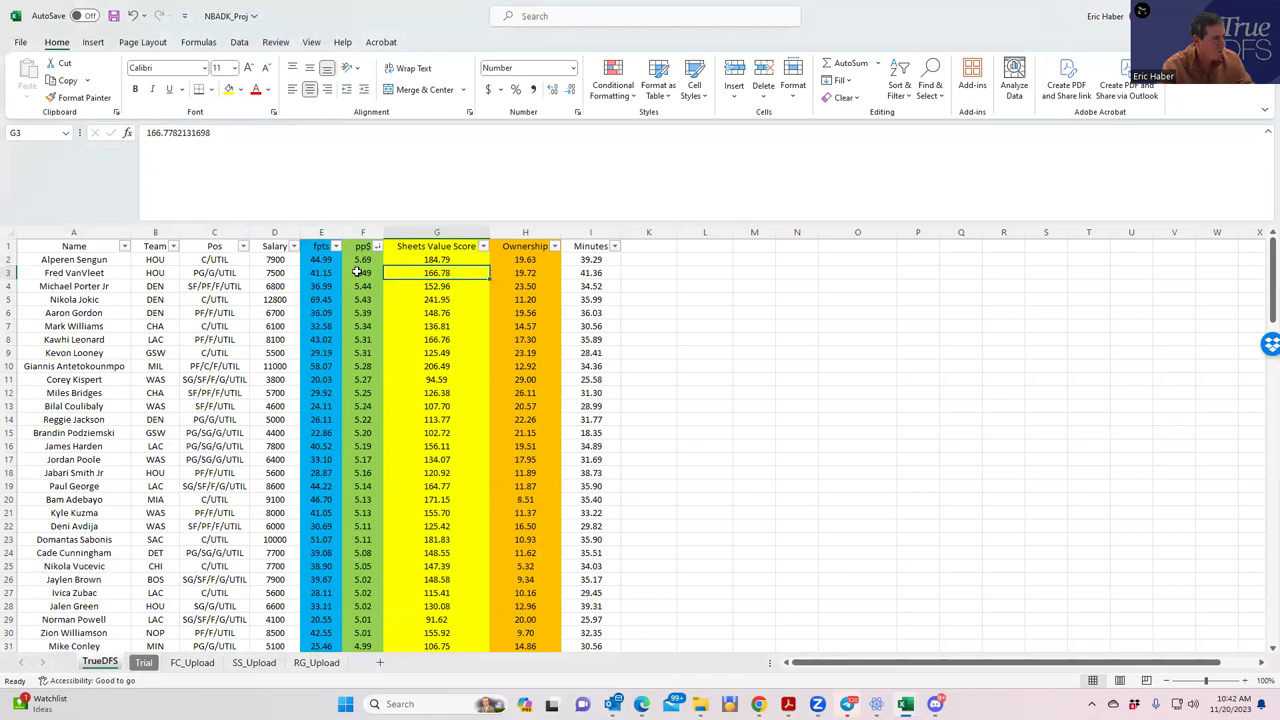
{"action": "left_click", "coordinate": [362, 326]}
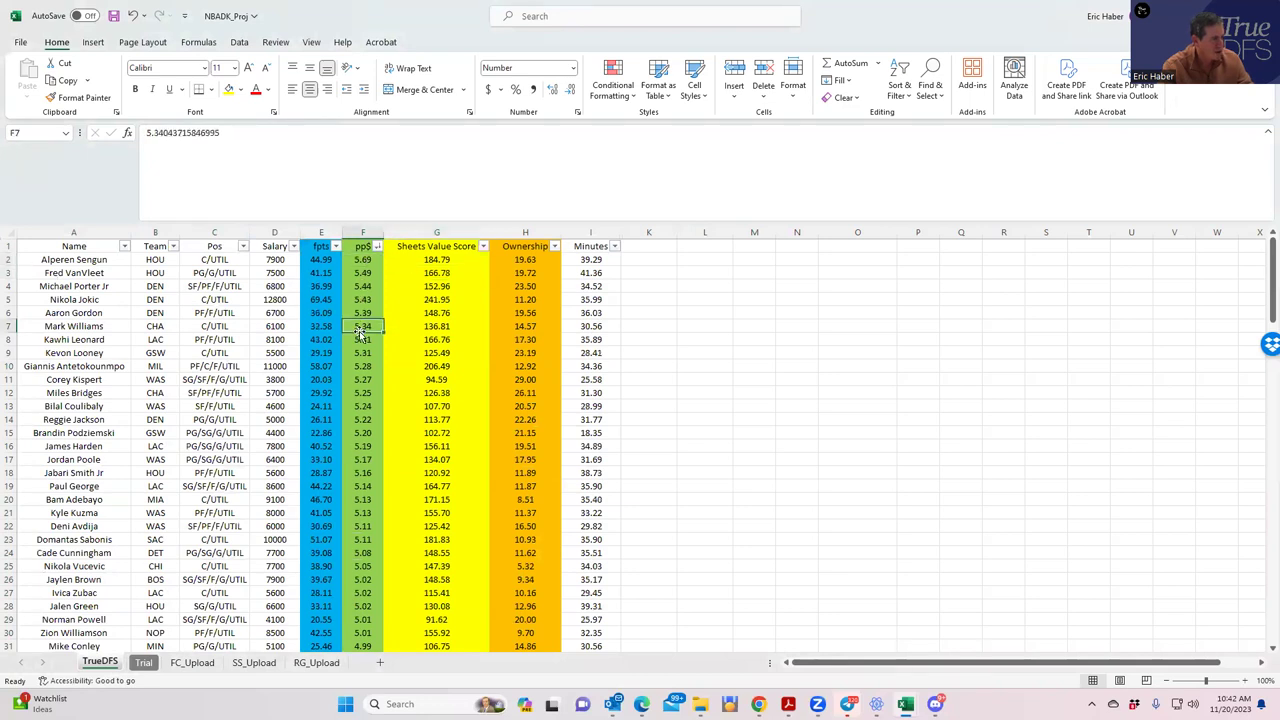
{"action": "left_click", "coordinate": [421, 323]}
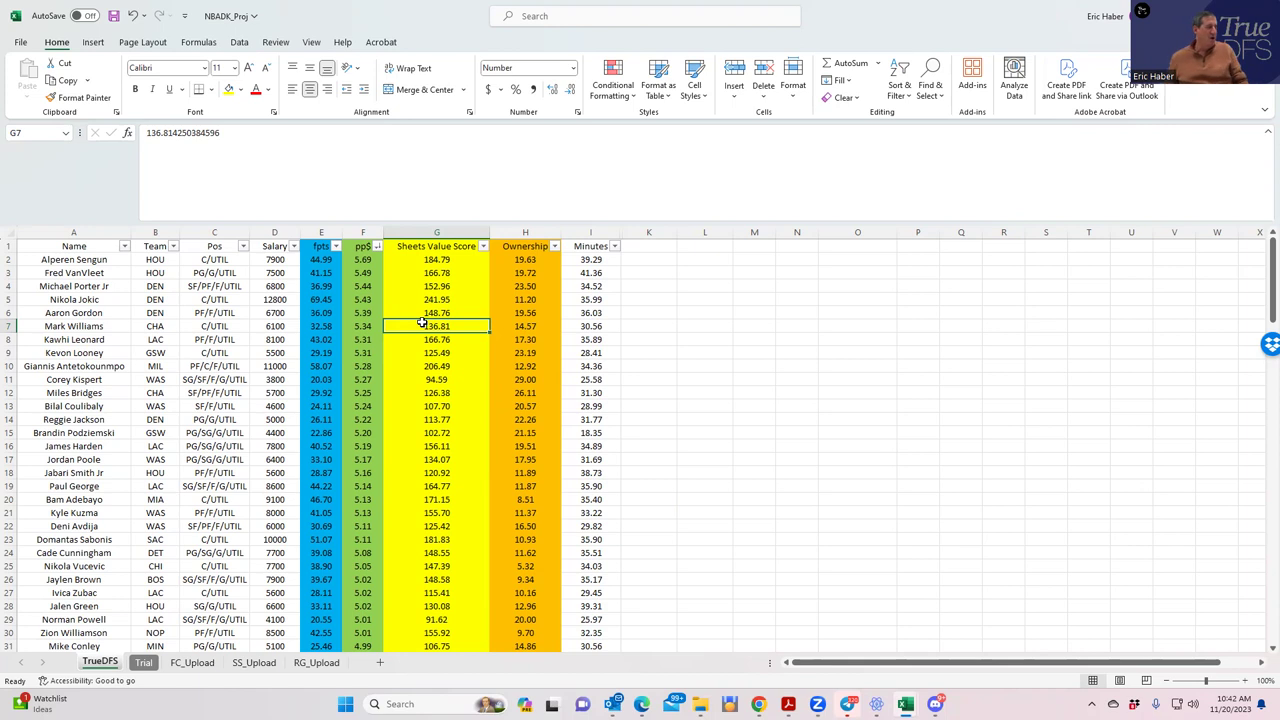
- Sort by Sheets Value Score, putting Jokic's 241.95 on top, and check his salary
{"action": "left_click", "coordinate": [483, 246]}
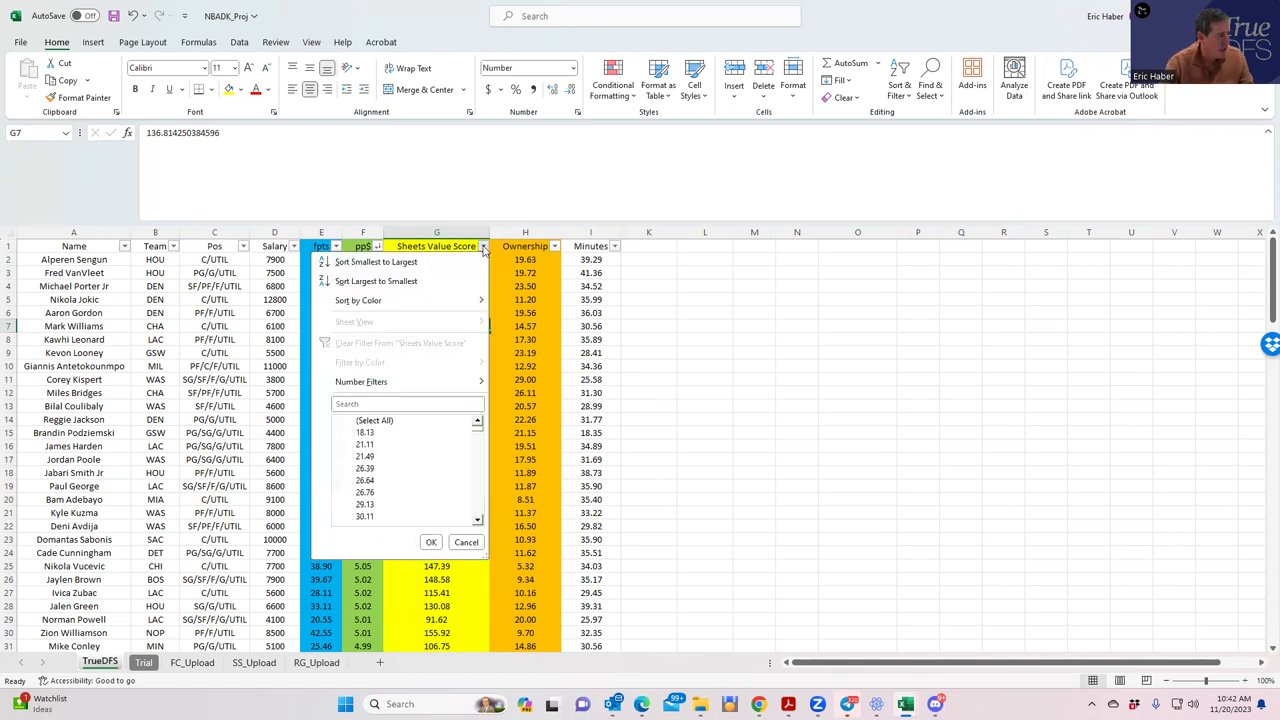
{"action": "left_click", "coordinate": [420, 281]}
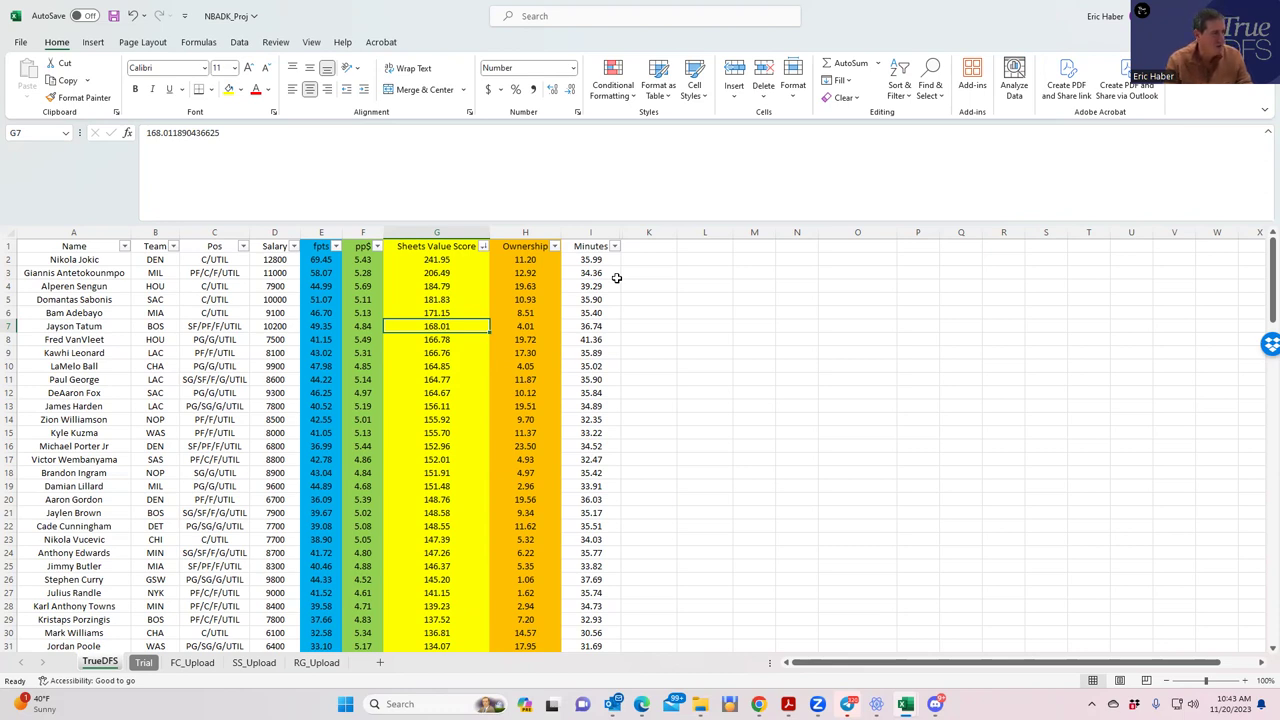
{"action": "left_click", "coordinate": [276, 259]}
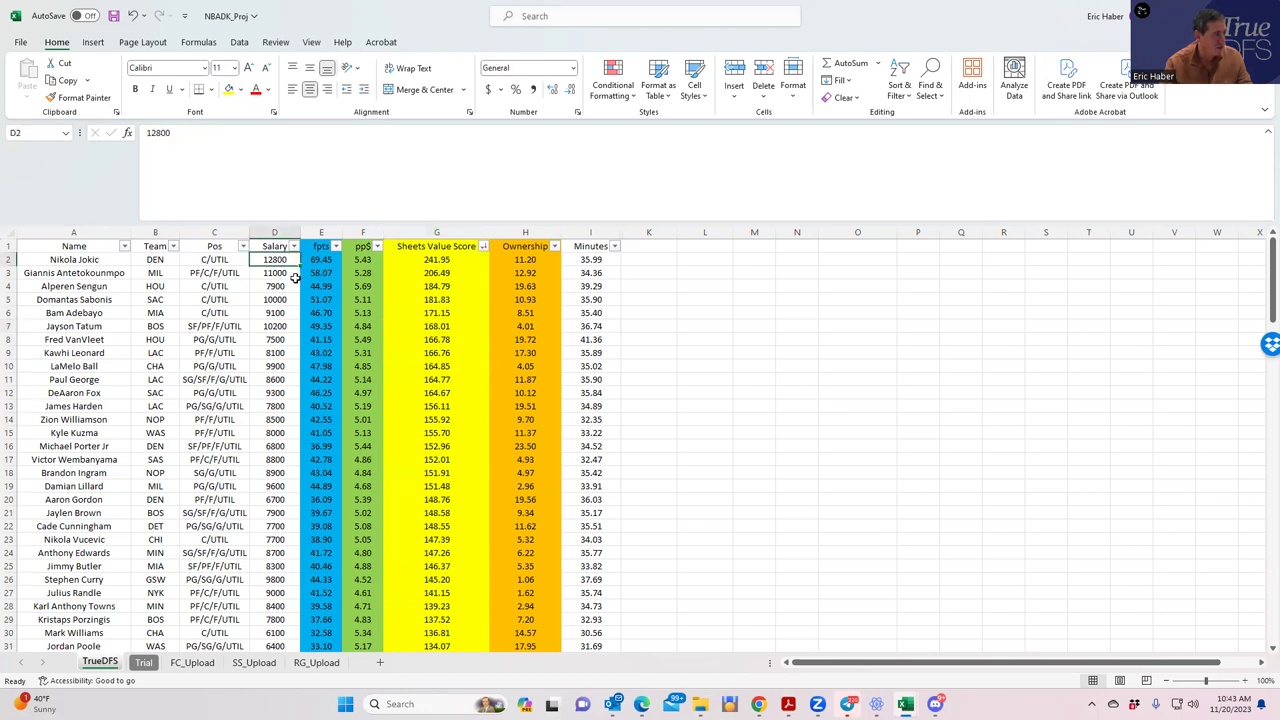
- Sort the table by pp$ highest first and check Corey Kispert's salary and pp$
{"action": "left_click", "coordinate": [377, 246]}
{"action": "left_click", "coordinate": [329, 281]}
{"action": "left_click", "coordinate": [329, 286]}
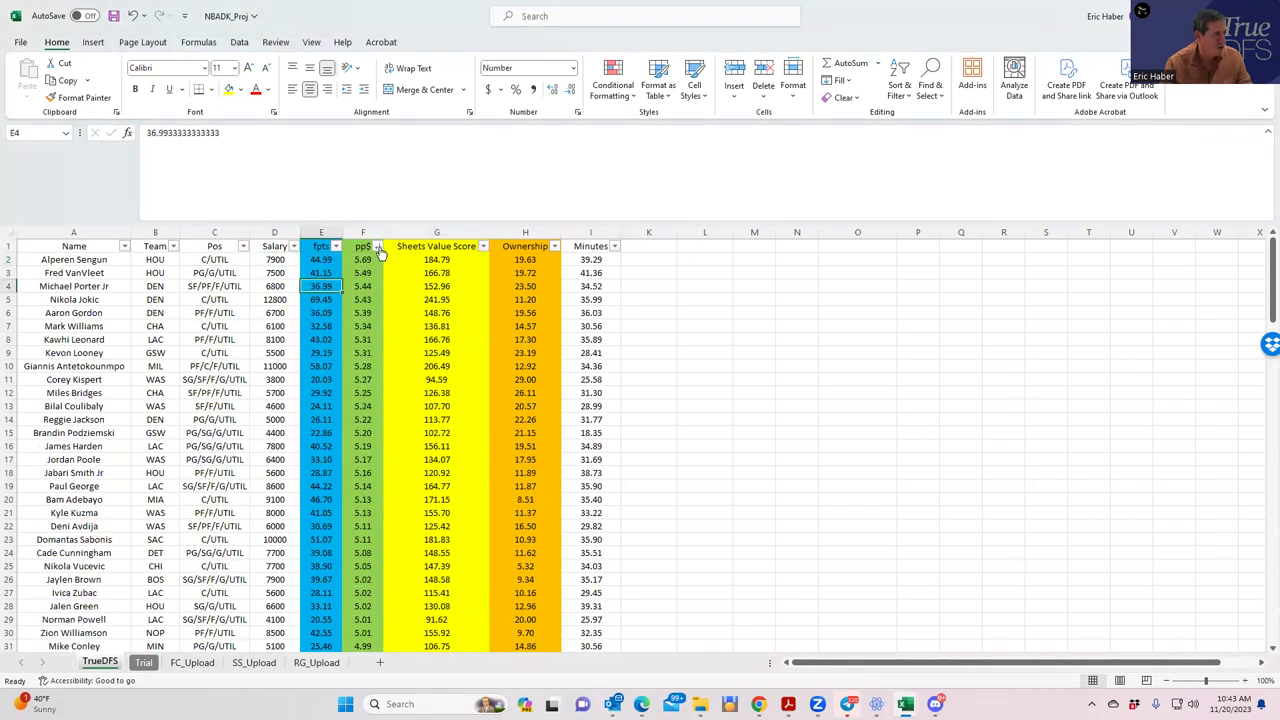
{"action": "left_click", "coordinate": [276, 381]}
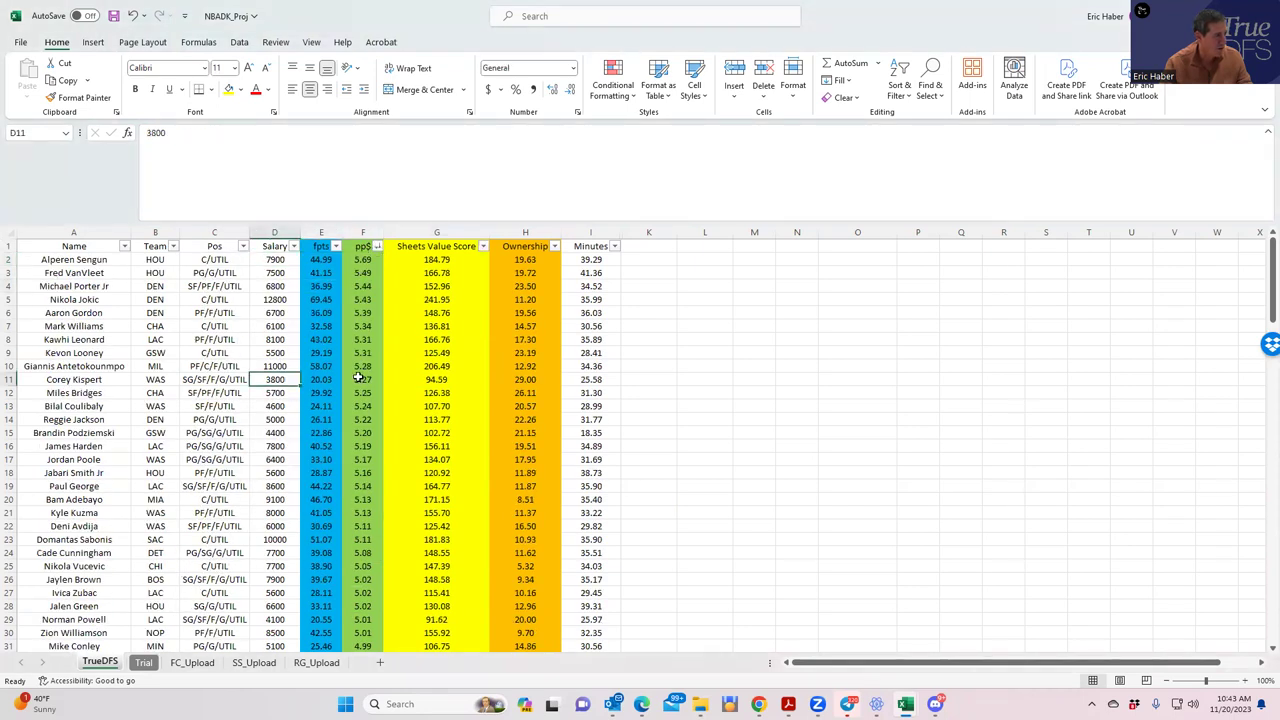
{"action": "left_click", "coordinate": [358, 378]}
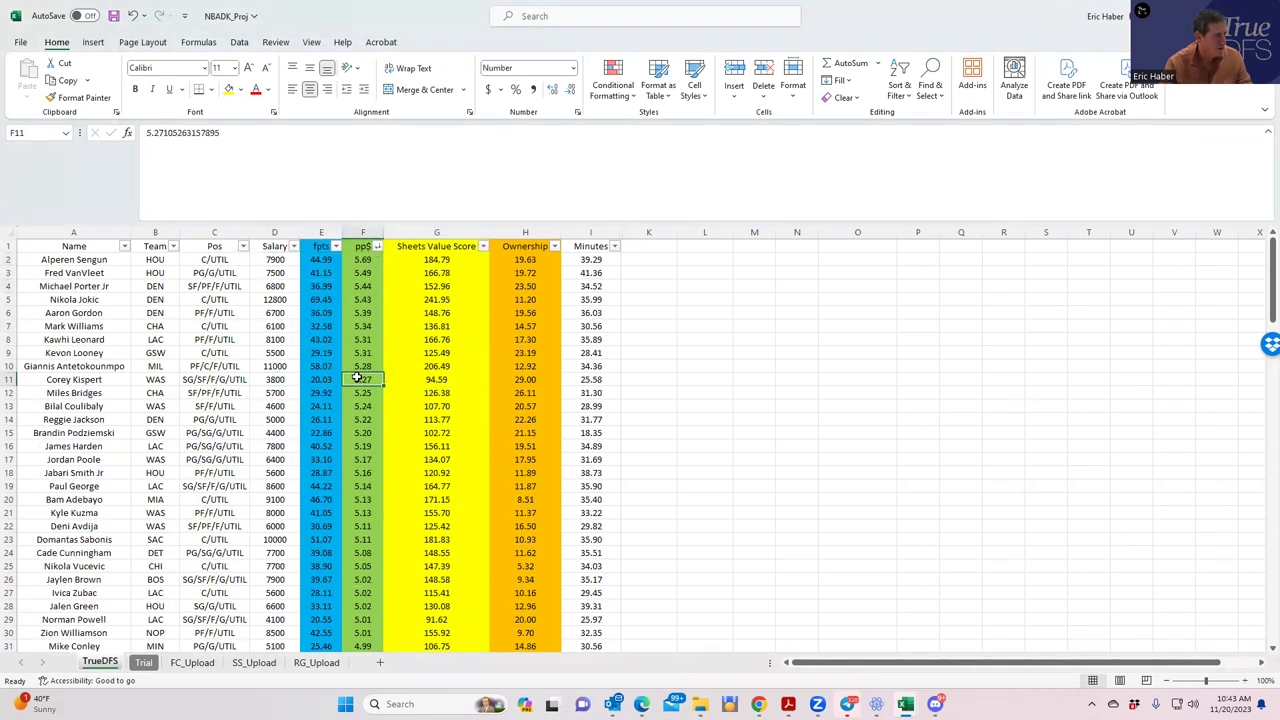
- Check the salaries in D11, D15 and D29 and the pp$ in F15
{"action": "left_click", "coordinate": [284, 380]}
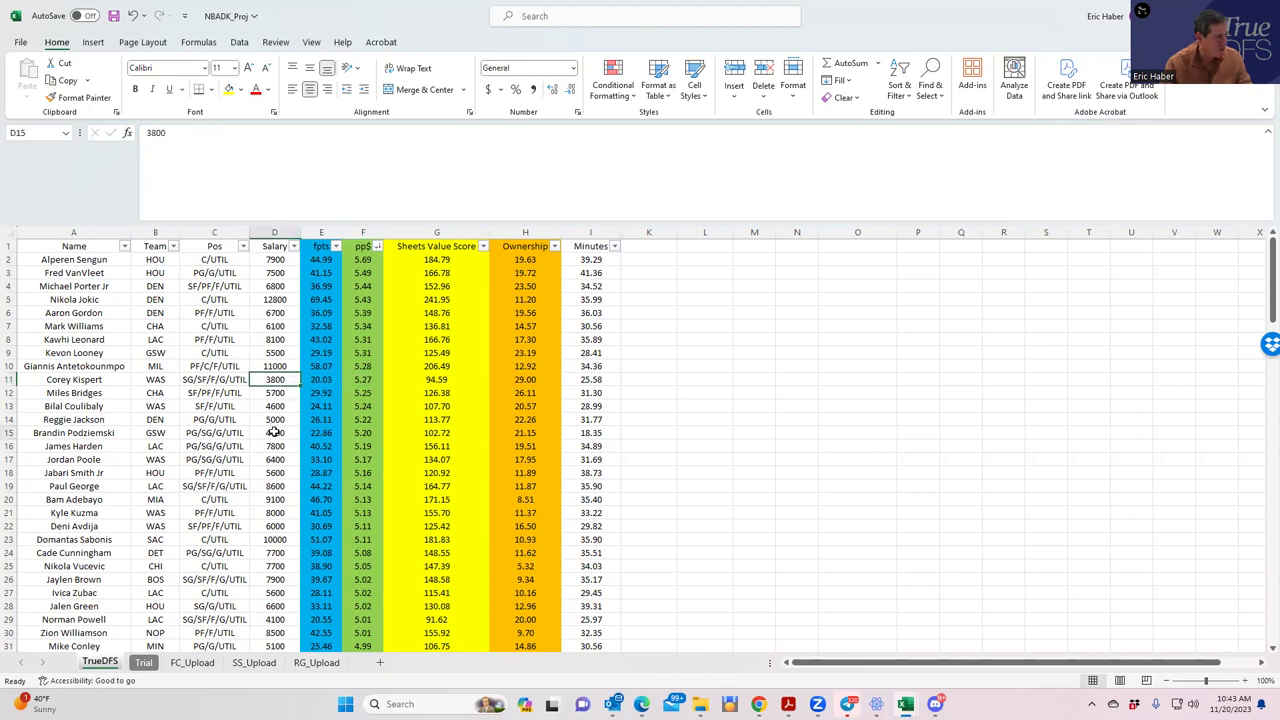
{"action": "left_click", "coordinate": [276, 431]}
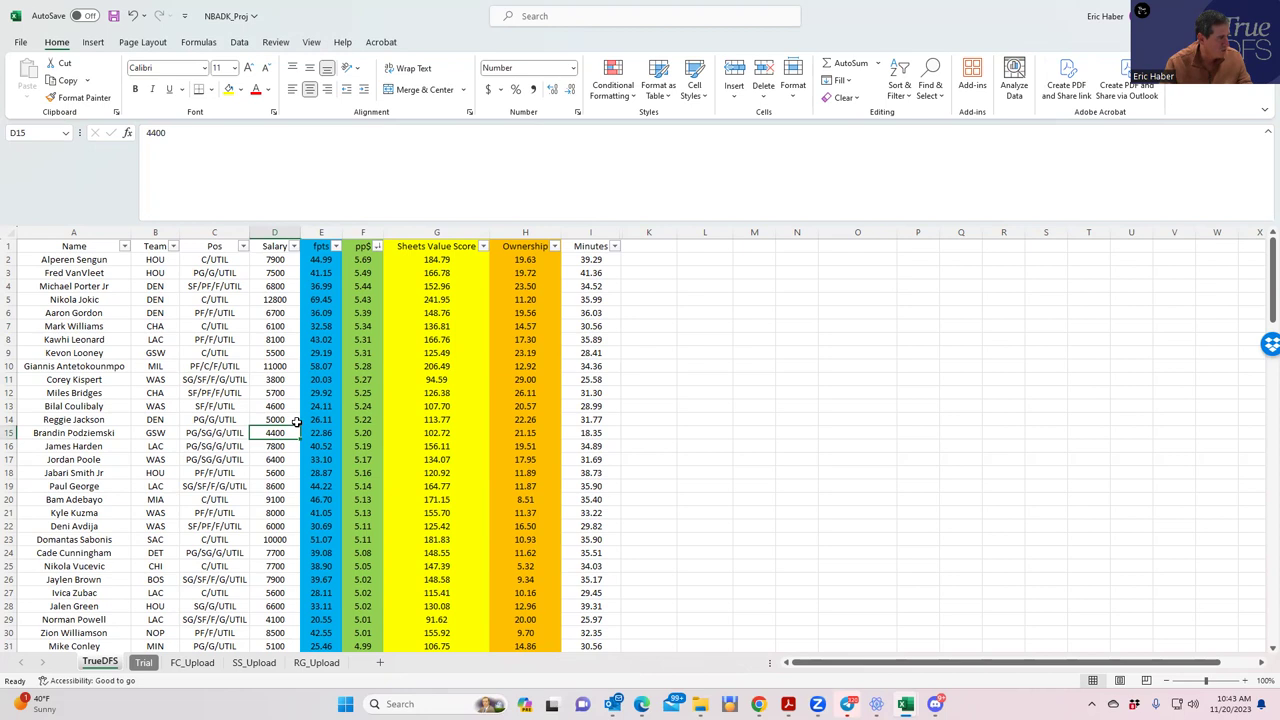
{"action": "left_click", "coordinate": [367, 432]}
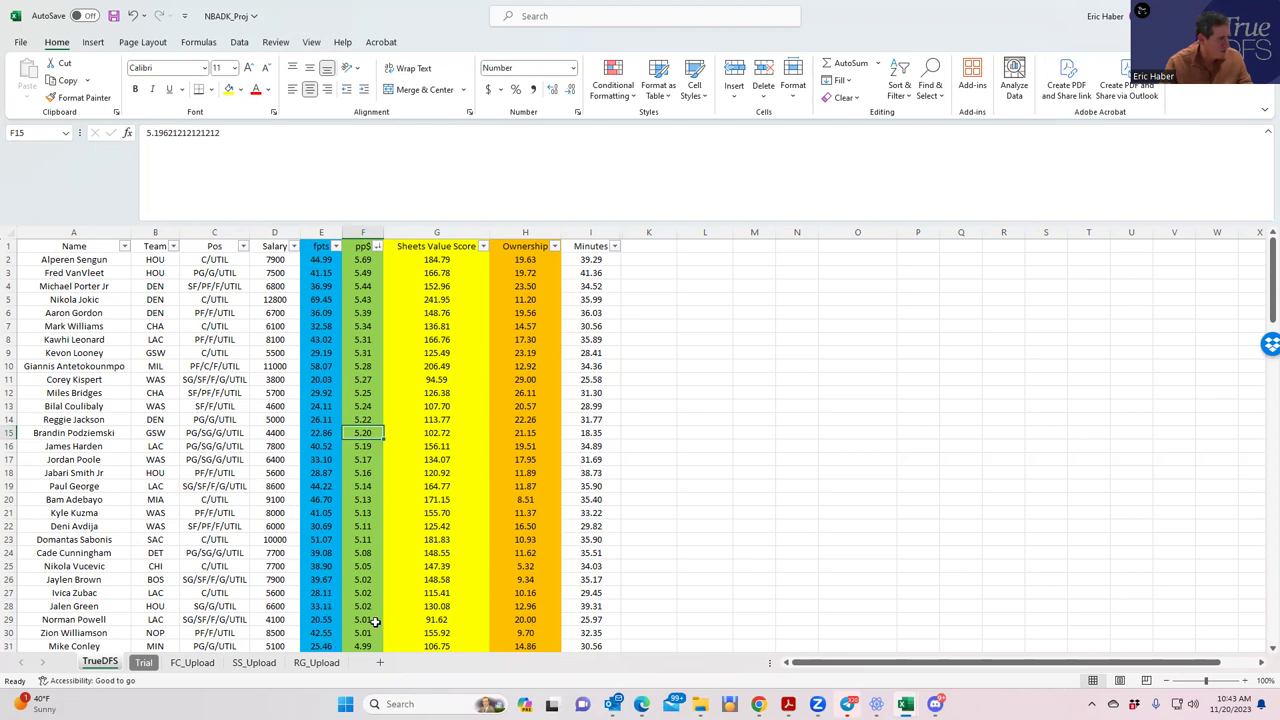
{"action": "left_click", "coordinate": [282, 619]}
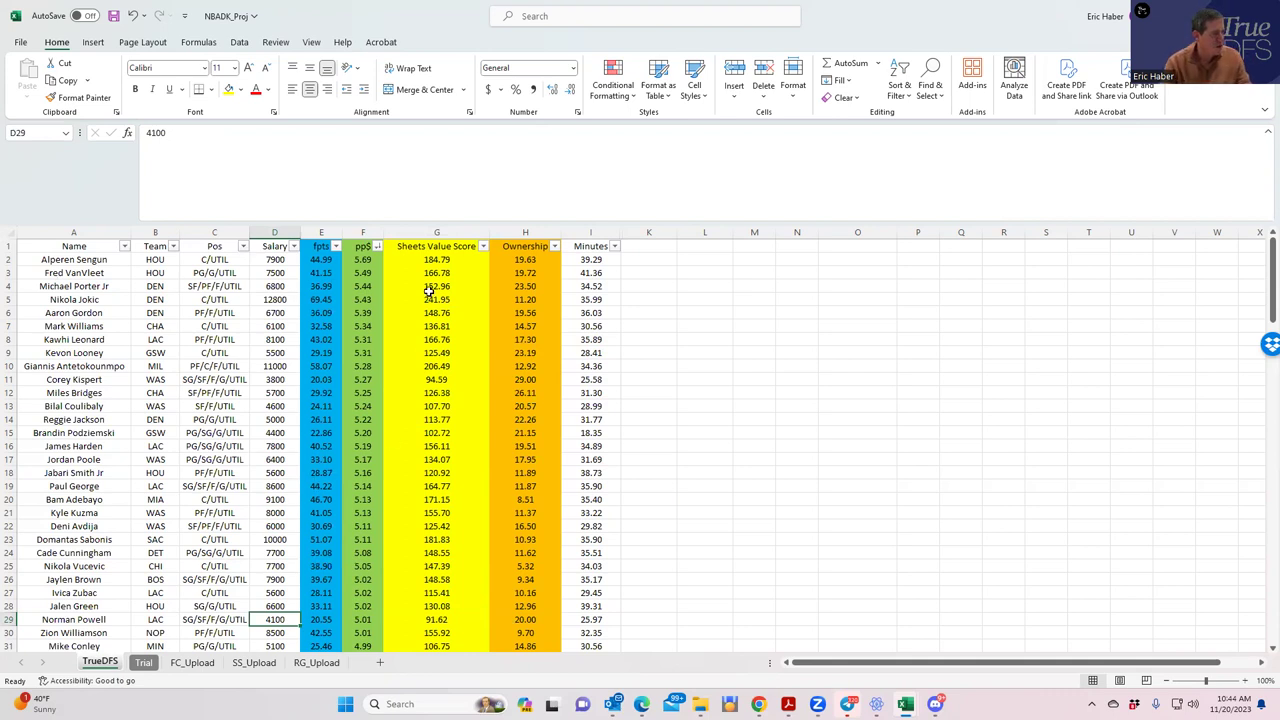
{"action": "left_click", "coordinate": [485, 247]}
{"action": "left_click", "coordinate": [434, 277]}
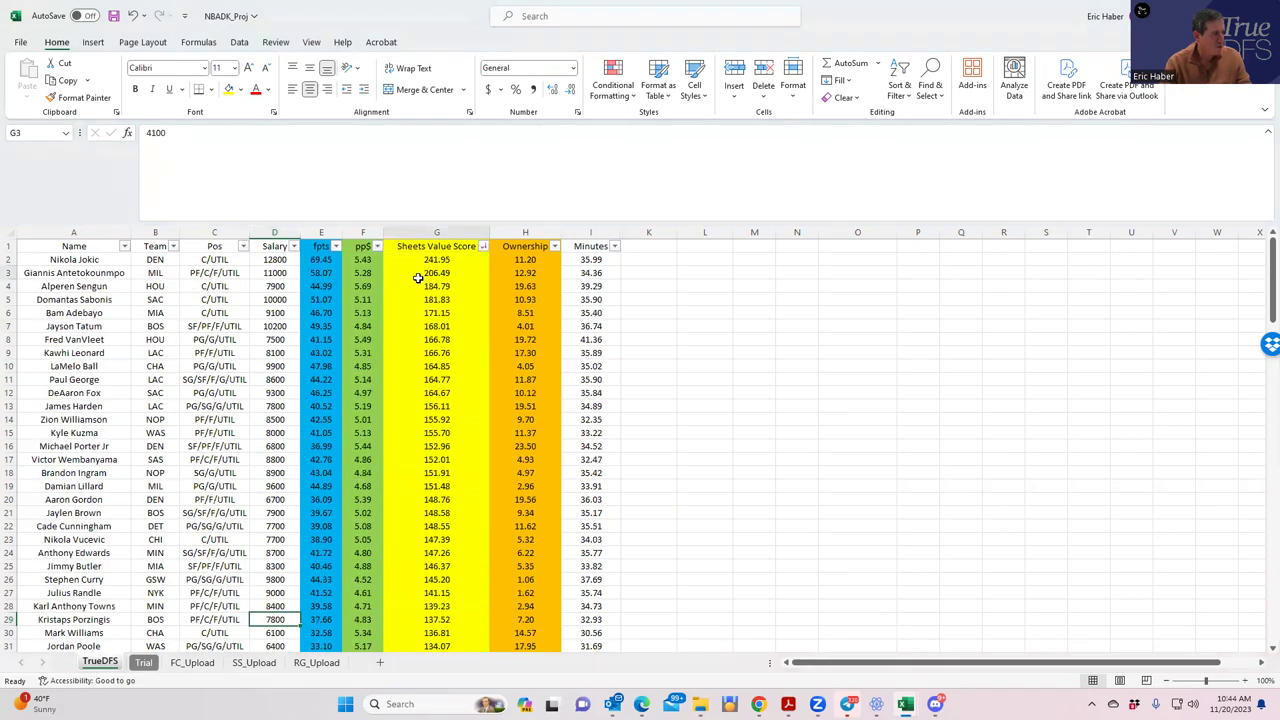
{"action": "left_click", "coordinate": [418, 275]}
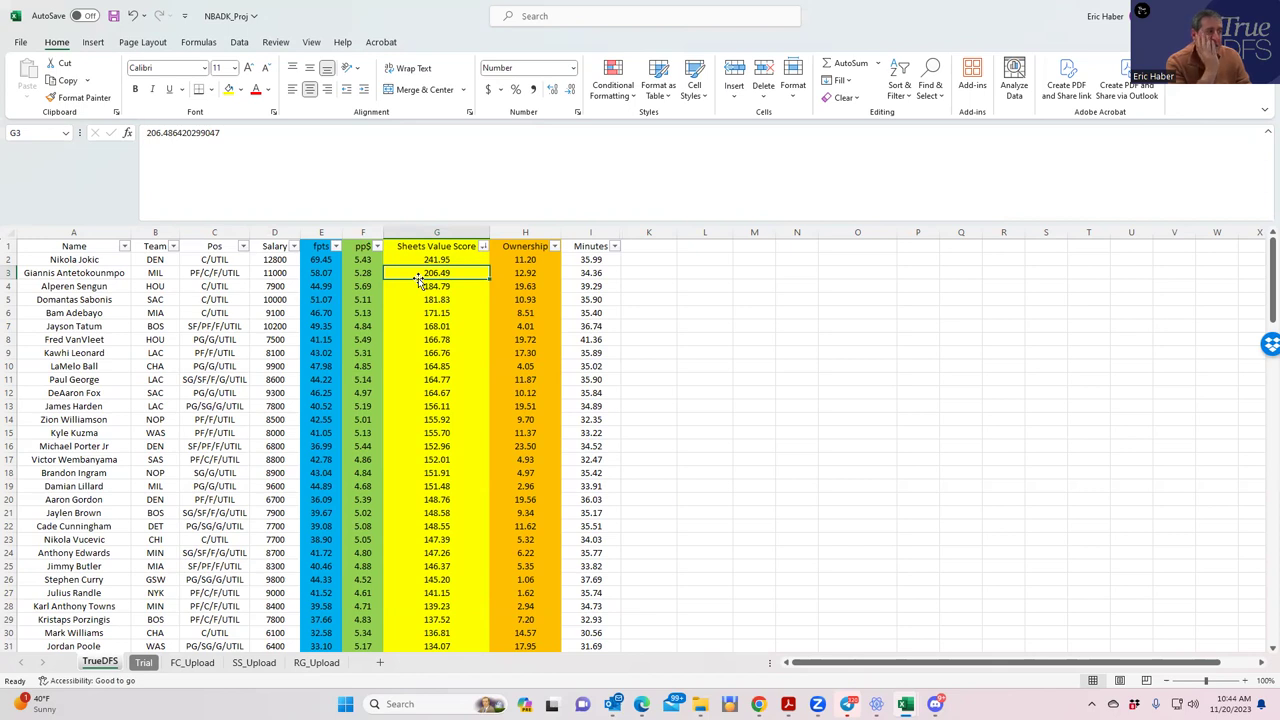
{"action": "left_click_drag", "start_coordinate": [437, 260], "coordinate": [431, 471]}
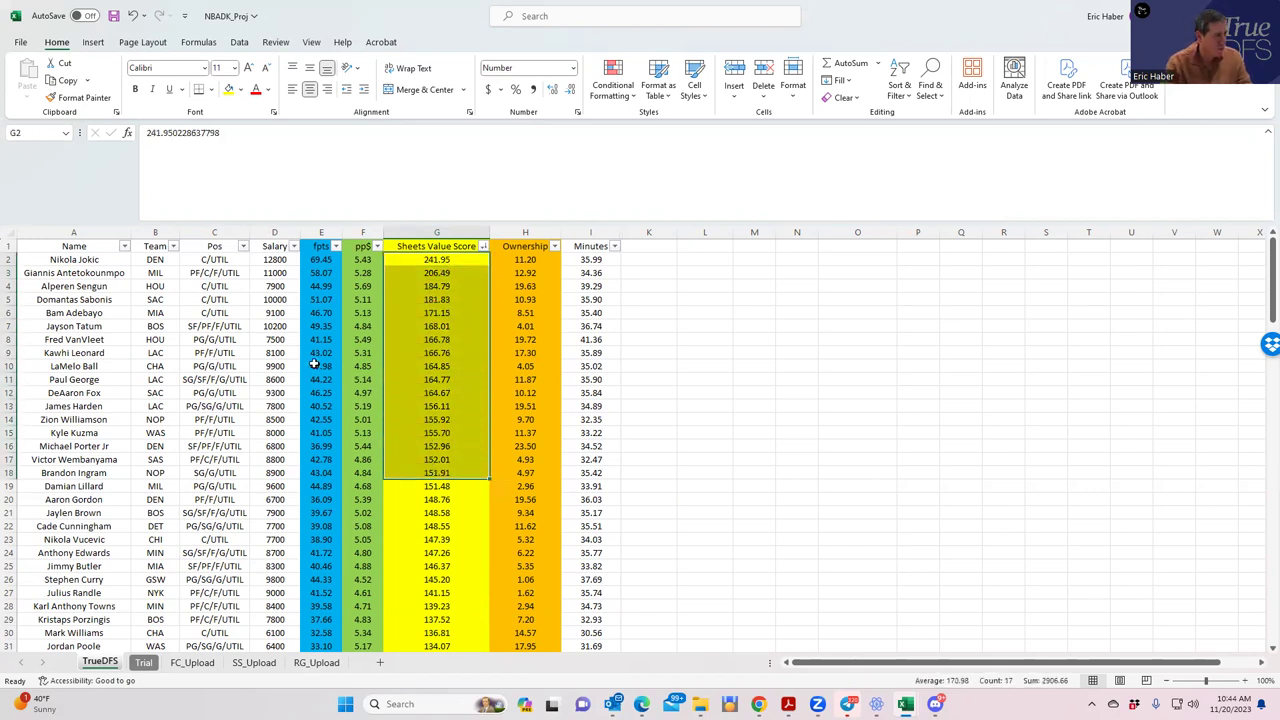
{"action": "left_click", "coordinate": [279, 340]}
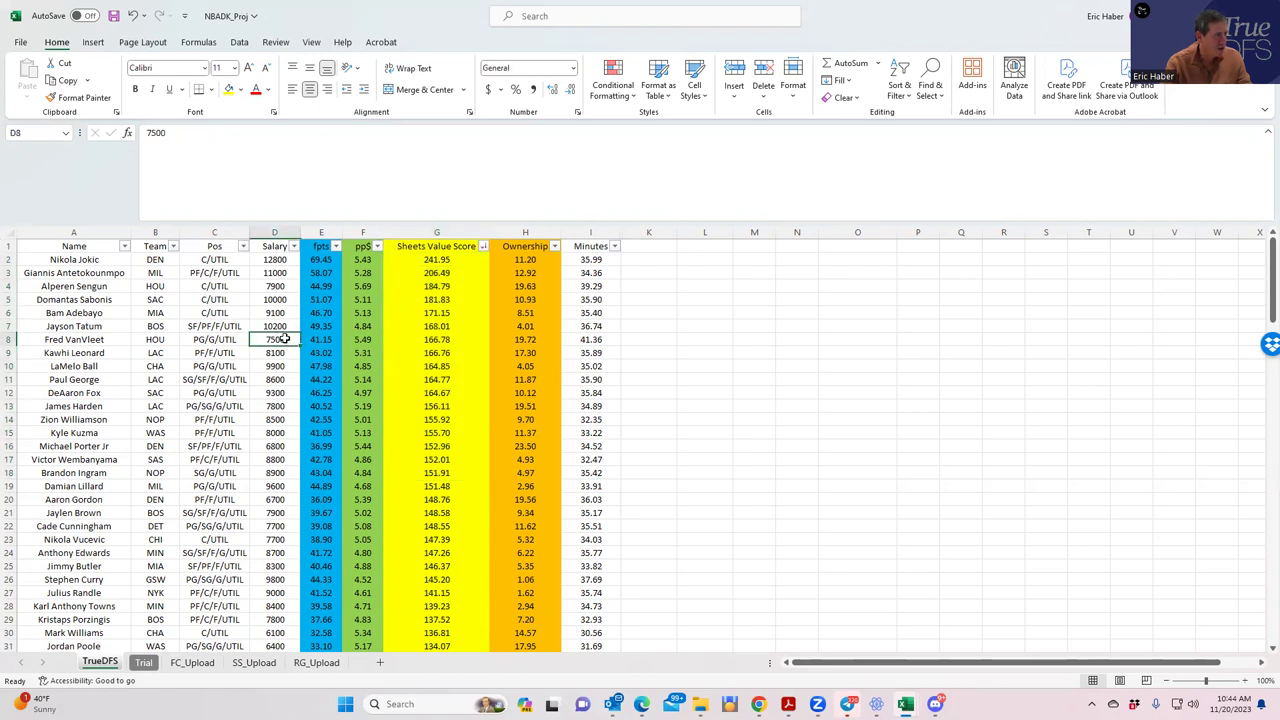
{"action": "left_click", "coordinate": [284, 288]}
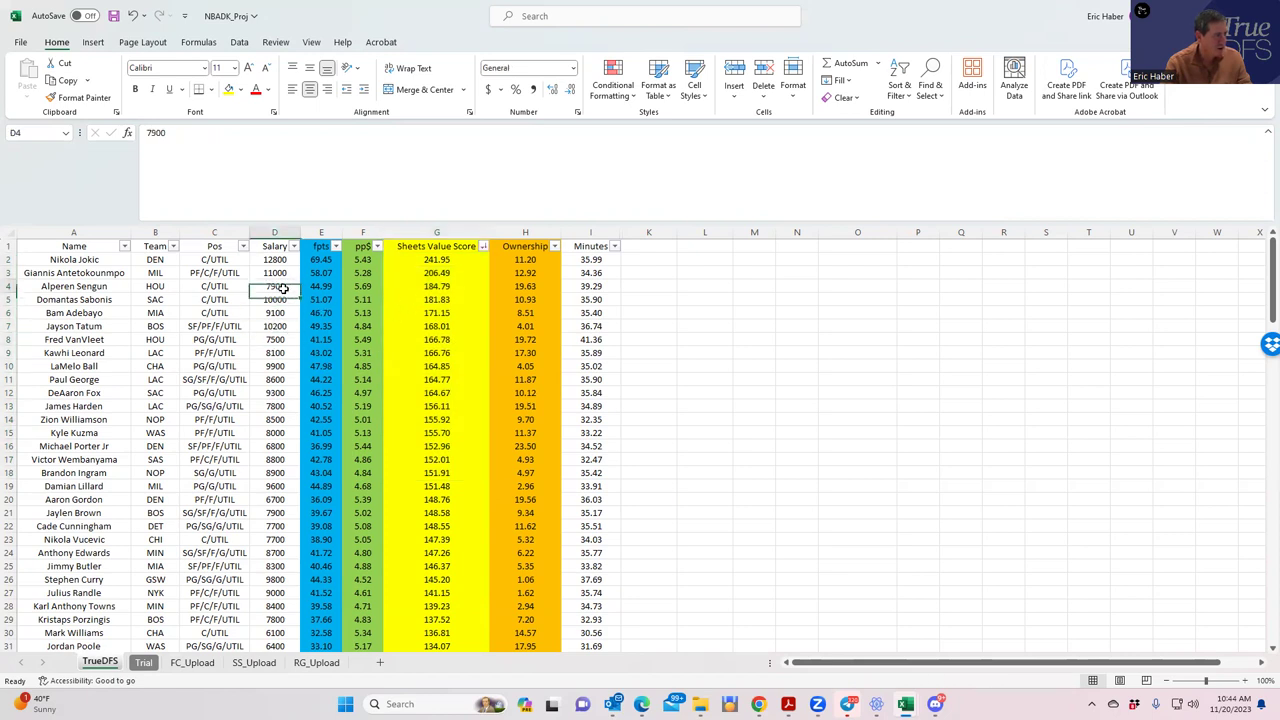
{"action": "left_click", "coordinate": [281, 340]}
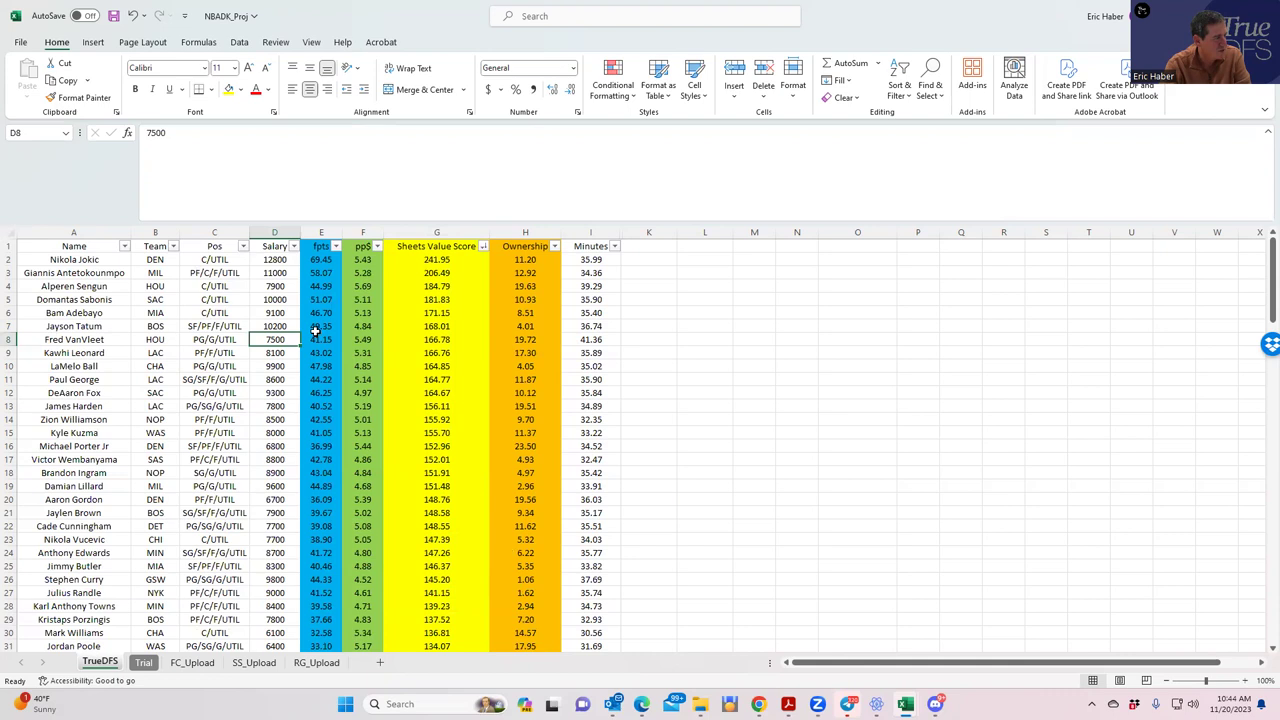
{"action": "left_click_drag", "start_coordinate": [309, 333], "coordinate": [270, 339]}
{"action": "left_click", "coordinate": [273, 288]}
{"action": "left_click", "coordinate": [278, 339]}
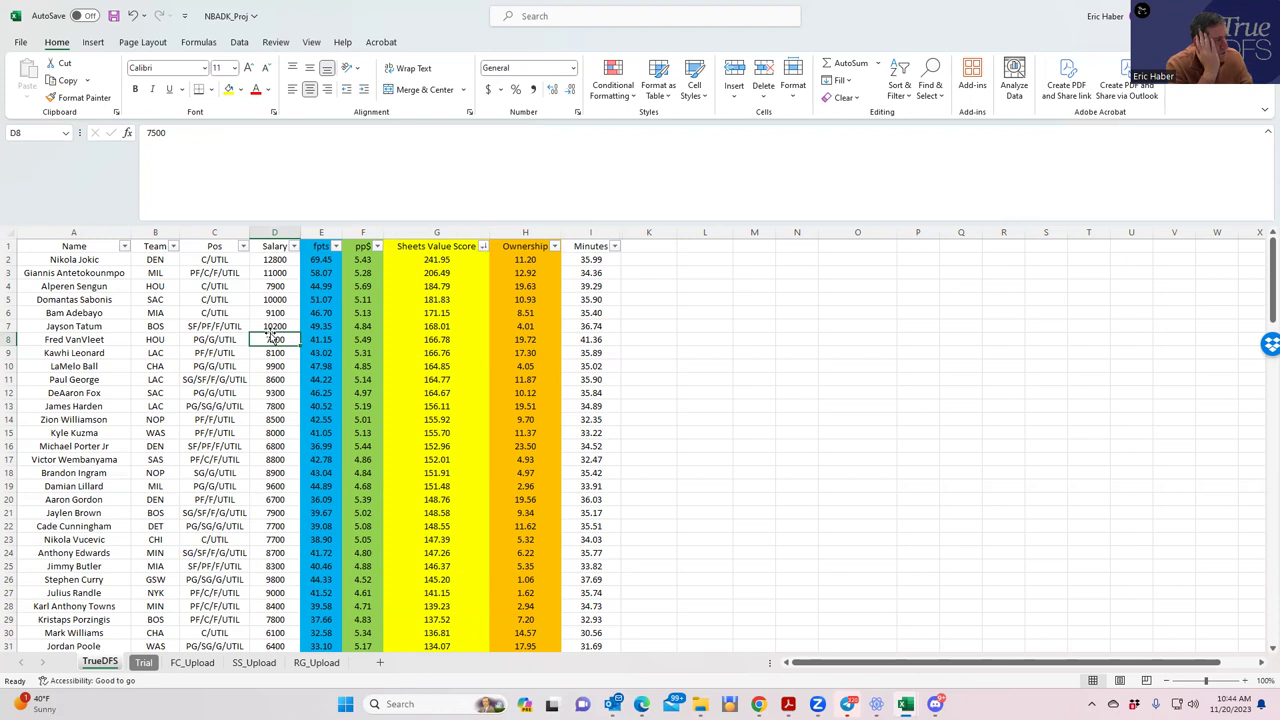
{"action": "left_click", "coordinate": [274, 287]}
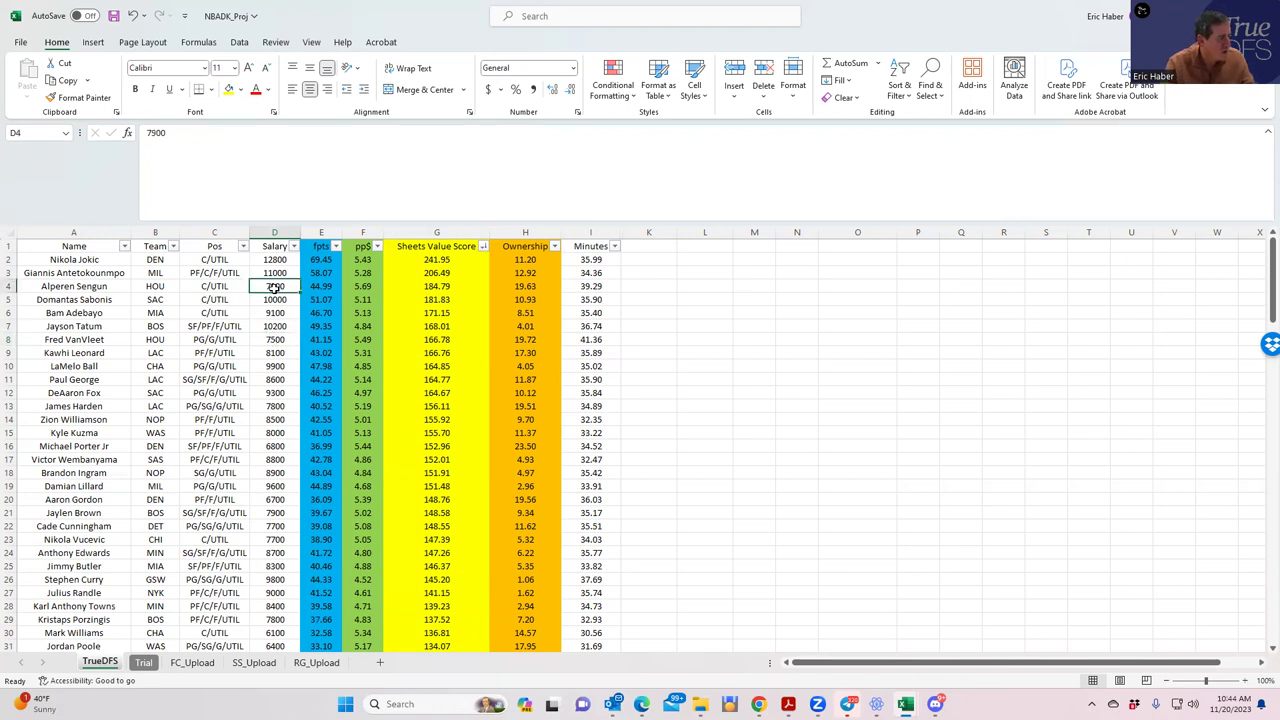
{"action": "left_click", "coordinate": [264, 340]}
{"action": "left_click", "coordinate": [277, 291]}
{"action": "left_click", "coordinate": [275, 337]}
{"action": "left_click", "coordinate": [283, 288]}
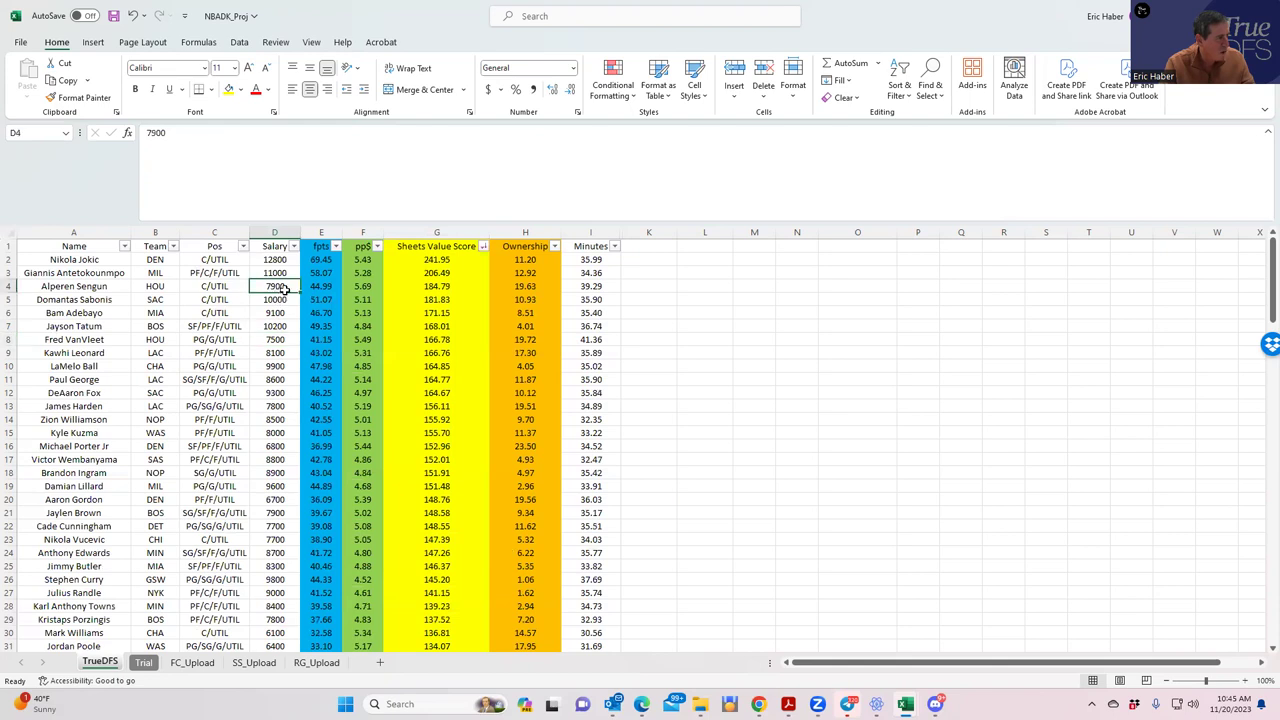
{"action": "left_click", "coordinate": [422, 291]}
{"action": "left_click", "coordinate": [265, 291]}
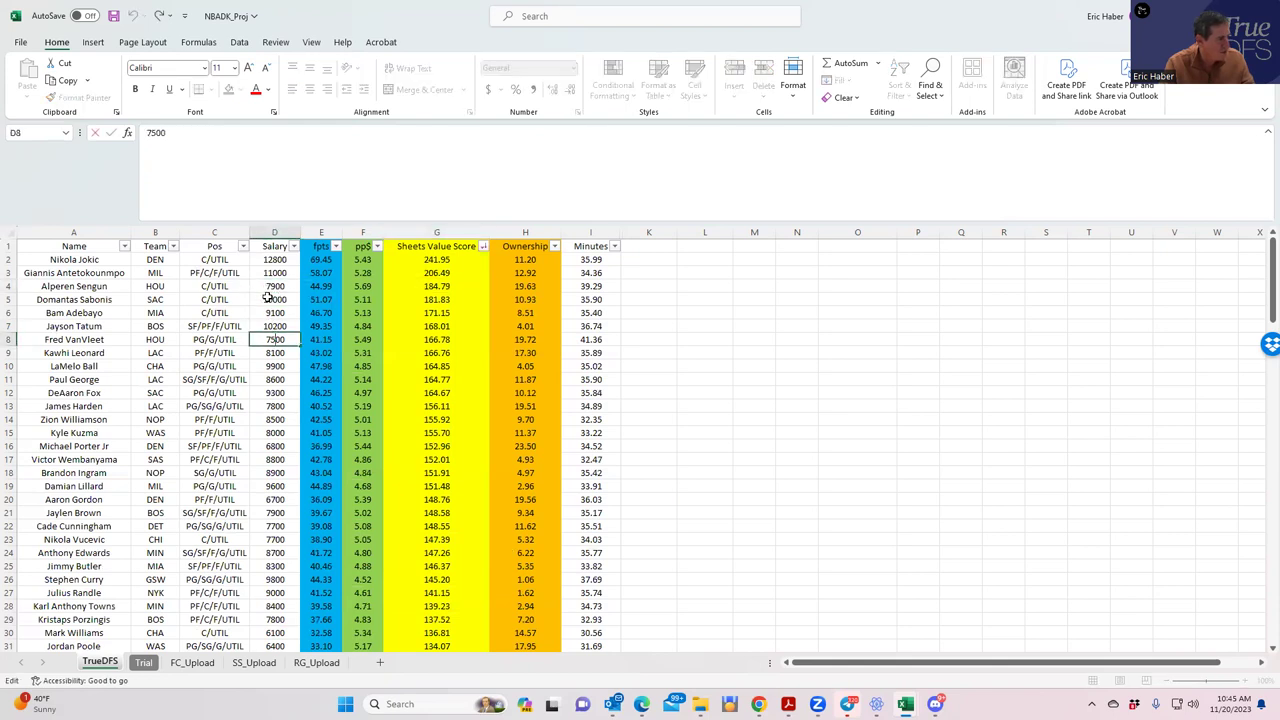
{"action": "left_click", "coordinate": [274, 339]}
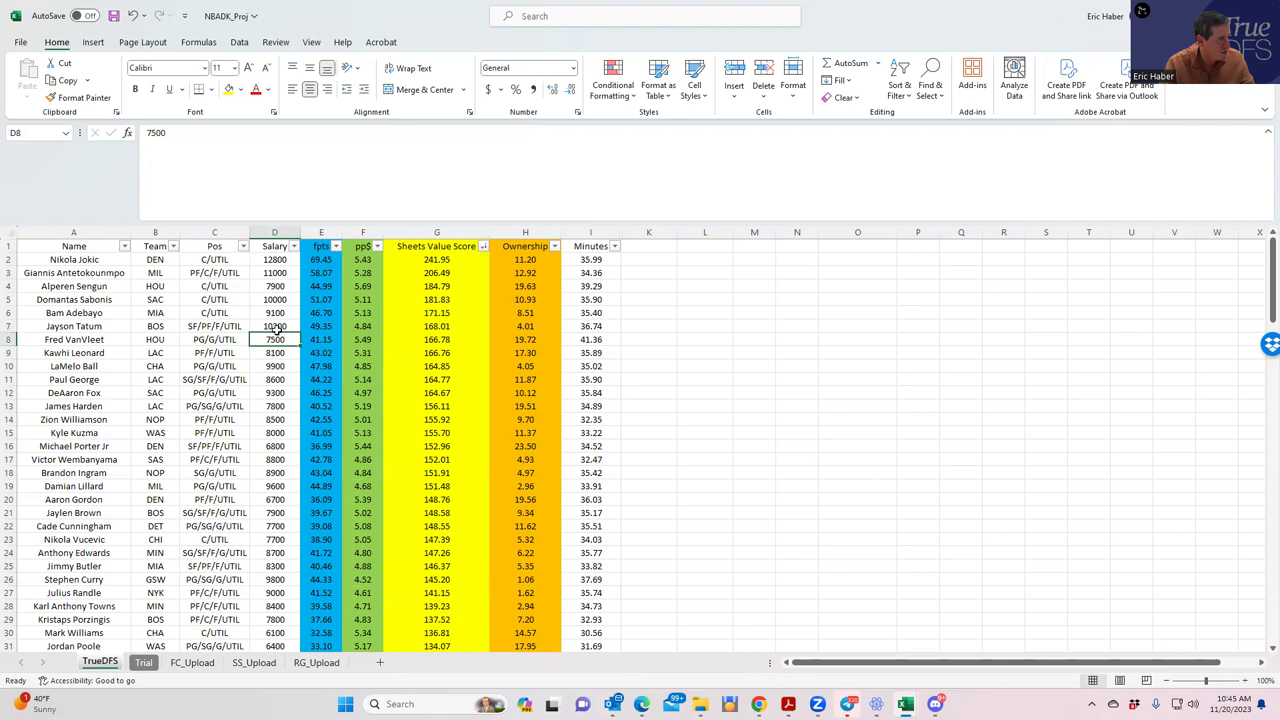
{"action": "left_click", "coordinate": [273, 352]}
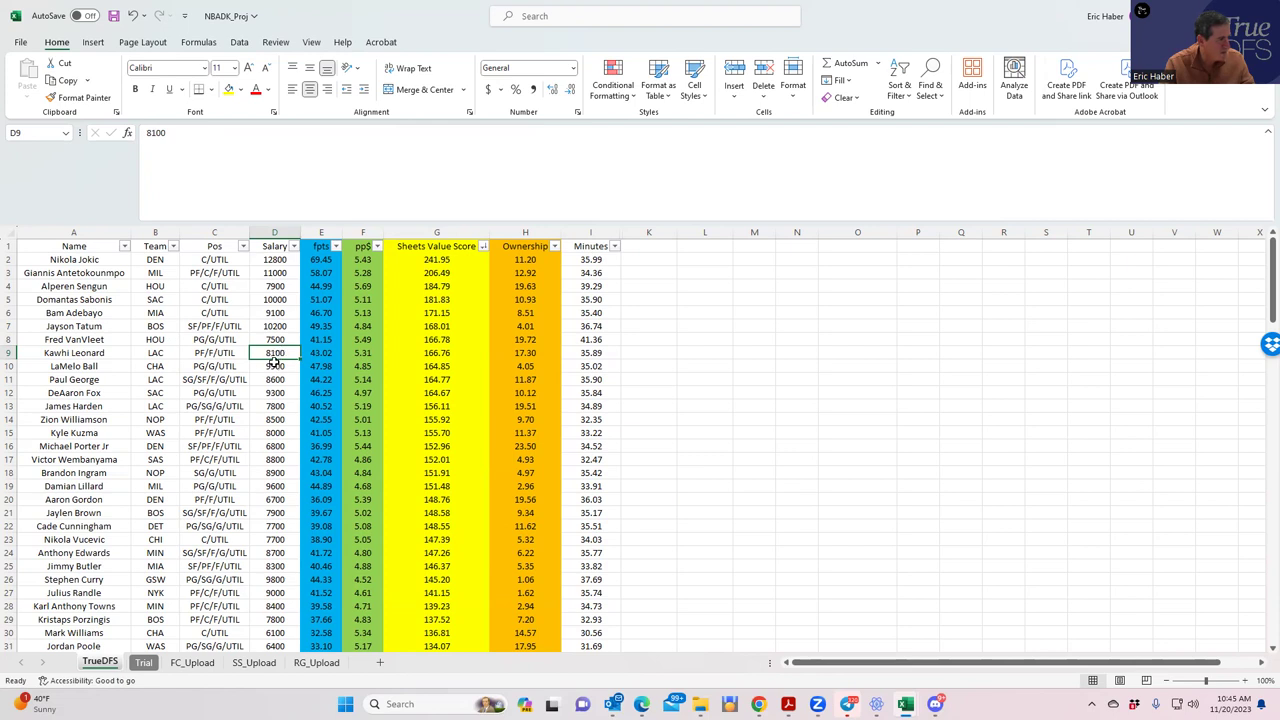
{"action": "left_click", "coordinate": [277, 378]}
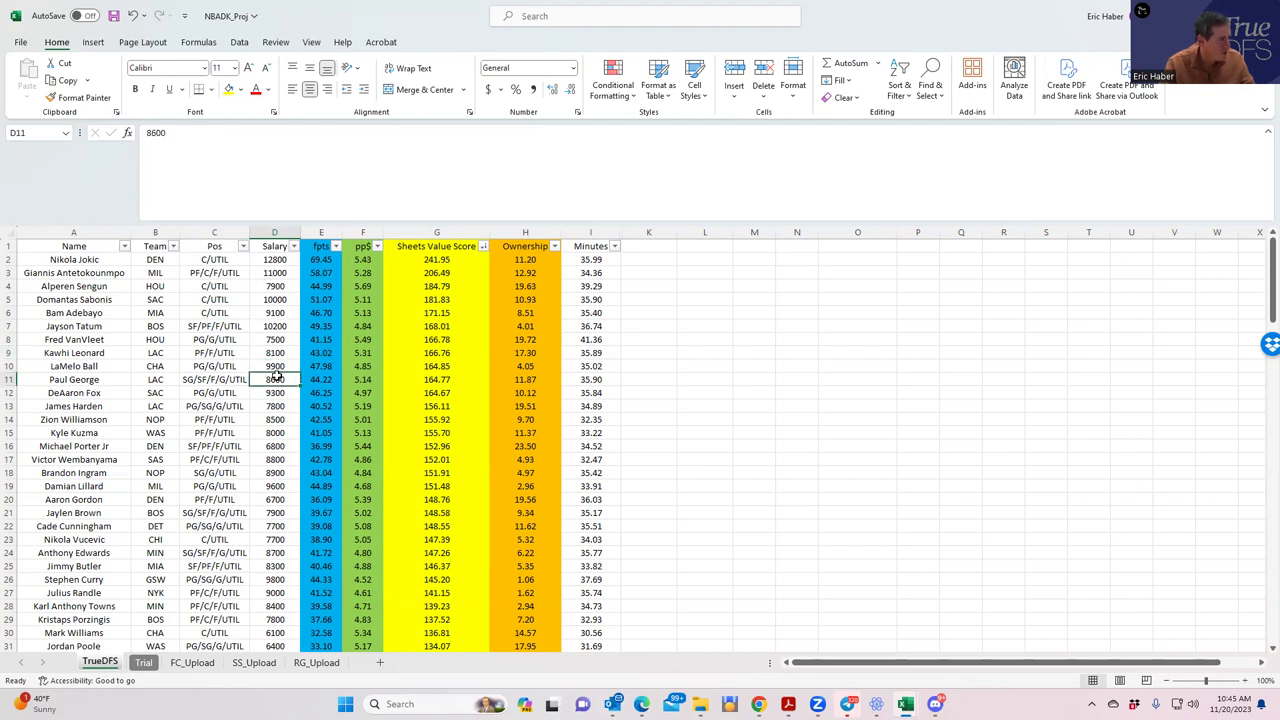
{"action": "left_click", "coordinate": [278, 407]}
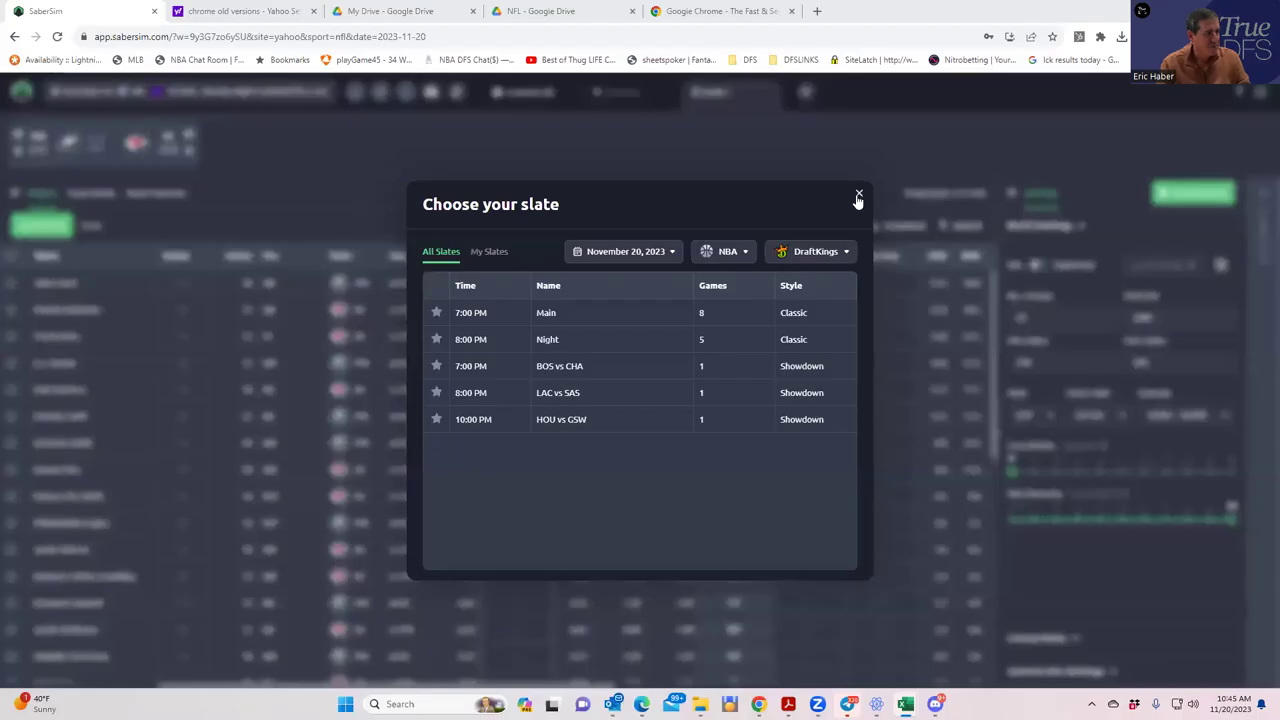
- Load SaberSim's 7:00 PM Main 8-game slate, then maximize the NBADK_Proj workbook again
{"action": "left_click", "coordinate": [486, 317]}
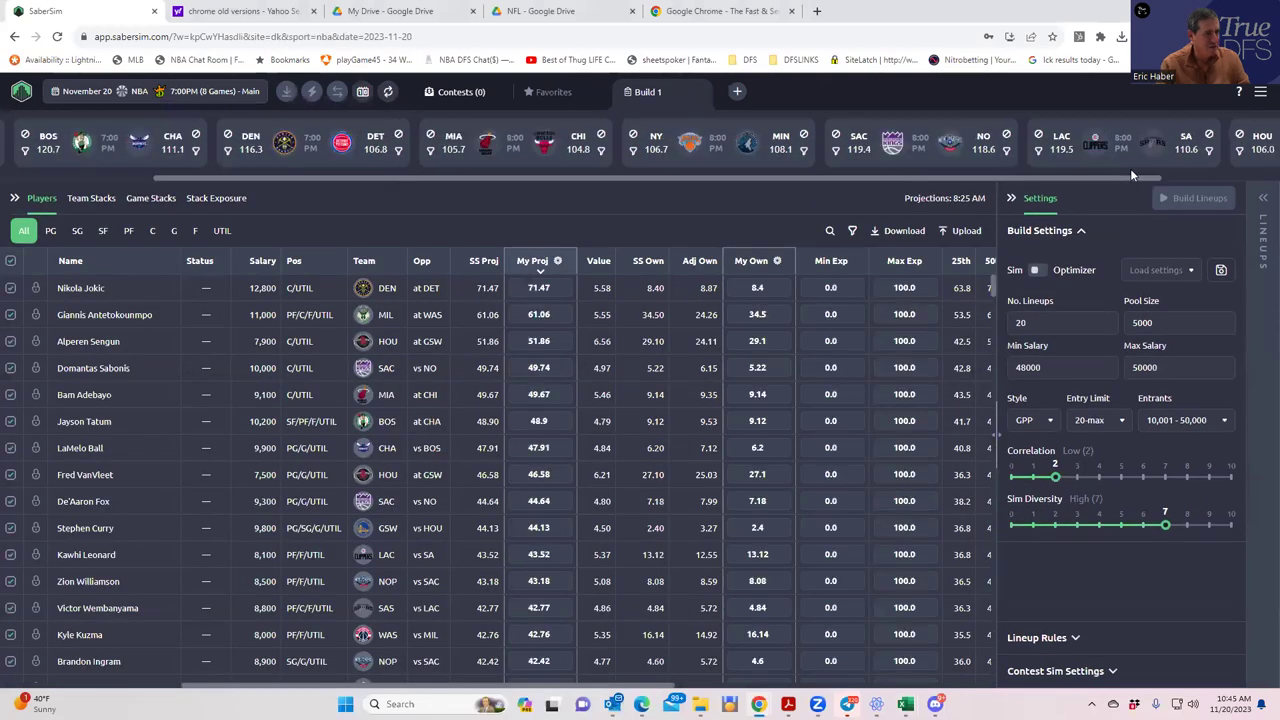
{"action": "scroll", "coordinate": [1130, 168], "scroll_direction": "right", "scroll_amount": 3}
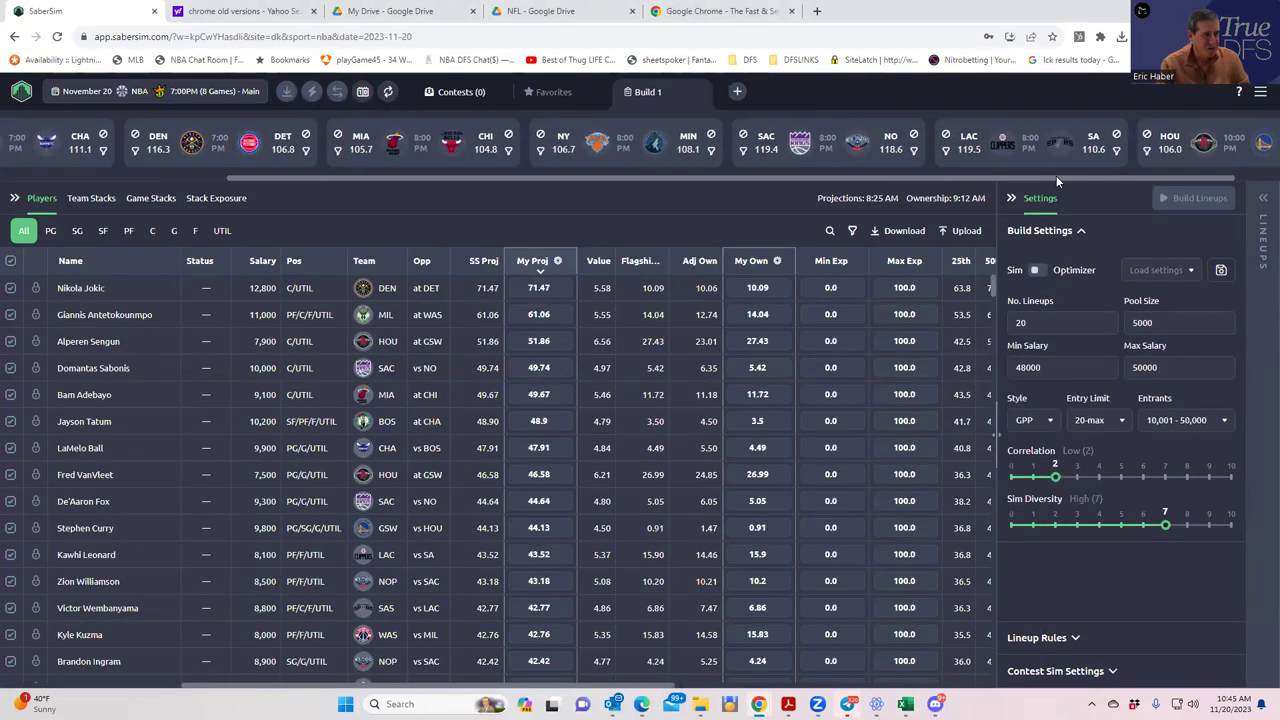
{"action": "left_click_drag", "start_coordinate": [1062, 178], "coordinate": [1205, 173]}
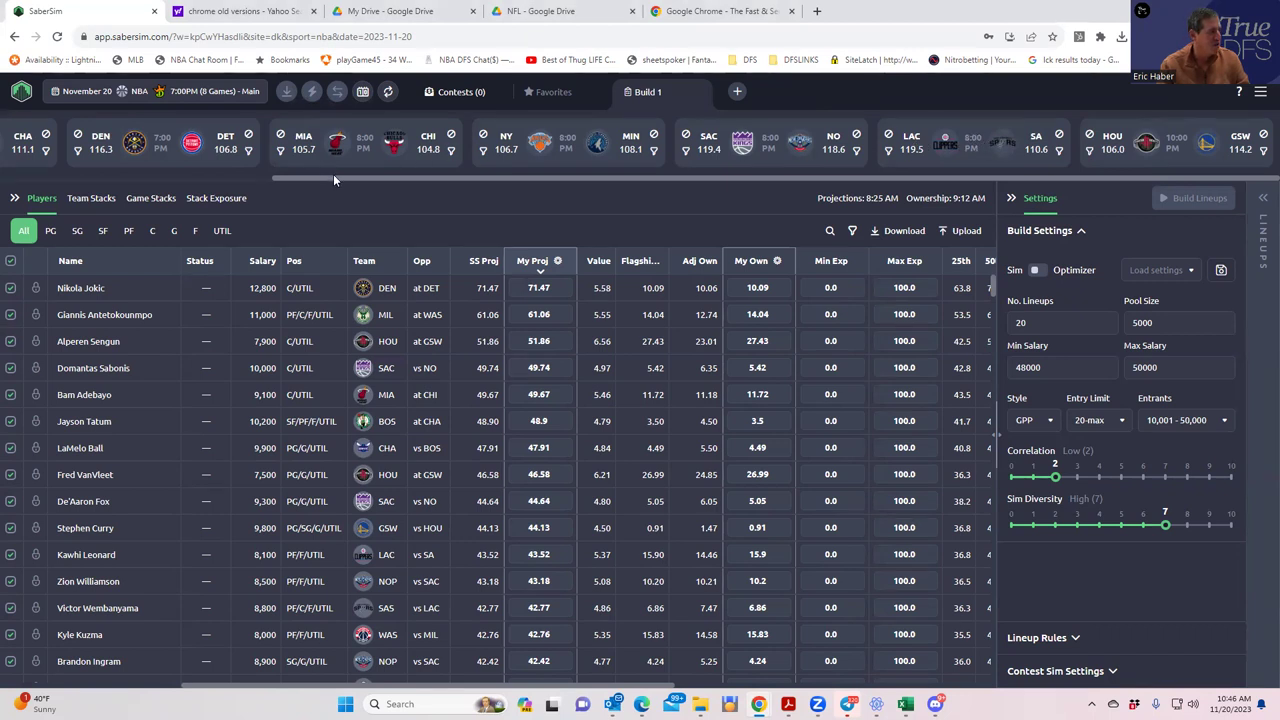
{"action": "left_click_drag", "start_coordinate": [333, 176], "coordinate": [290, 190]}
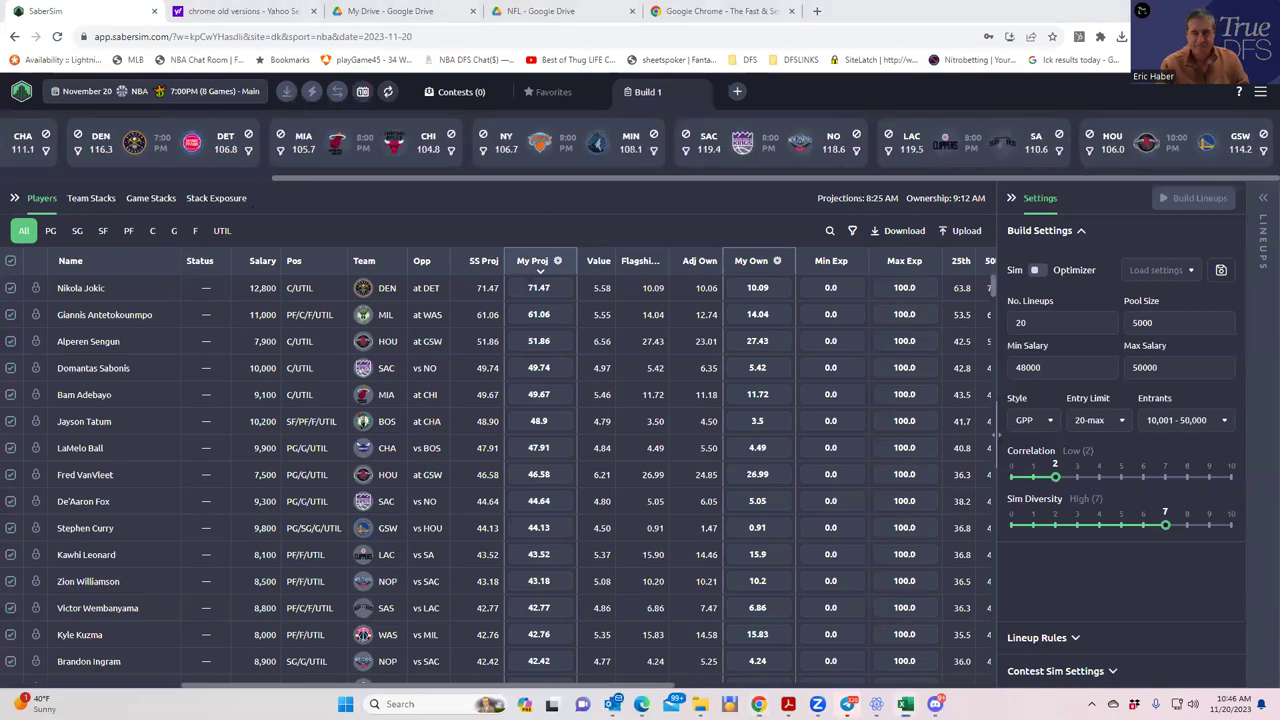
{"action": "key", "text": "alt+Tab"}
{"action": "left_click", "coordinate": [1045, 158]}
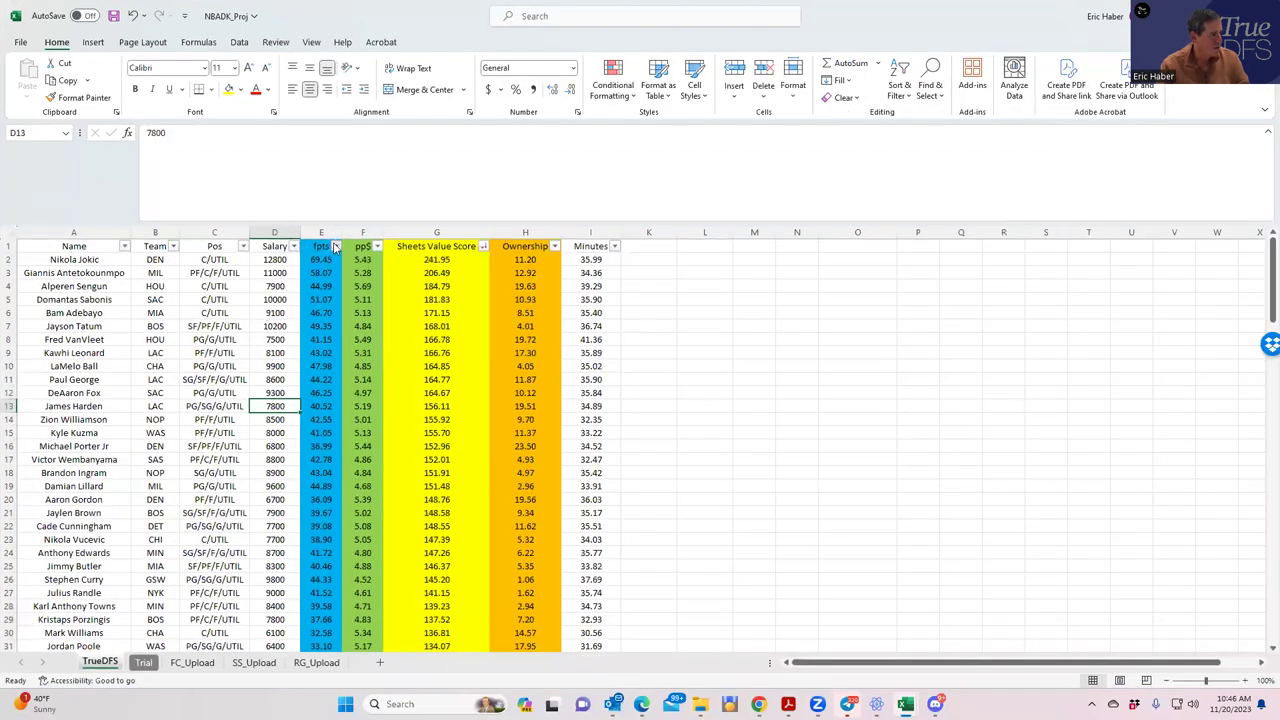
- Sort by fpts, then by pp$ highest first, and check the pp$ in F2 and F4
{"action": "left_click", "coordinate": [336, 246]}
{"action": "left_click", "coordinate": [284, 274]}
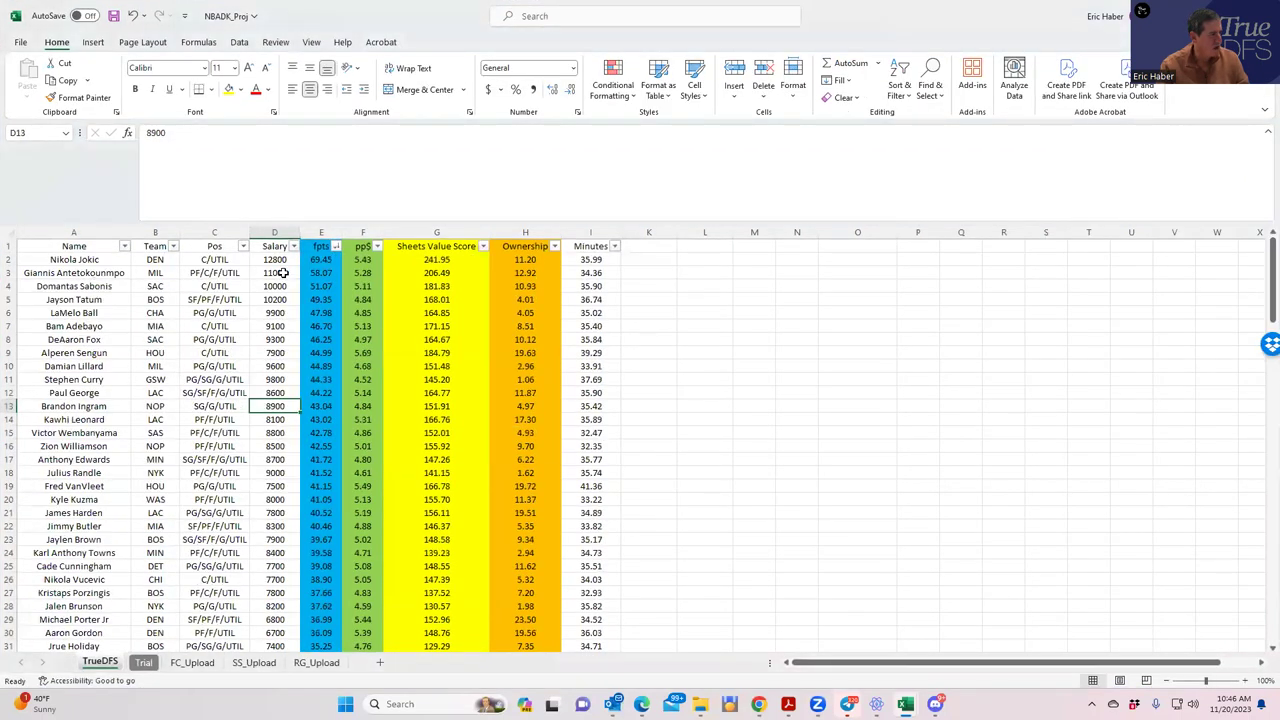
{"action": "left_click", "coordinate": [377, 247]}
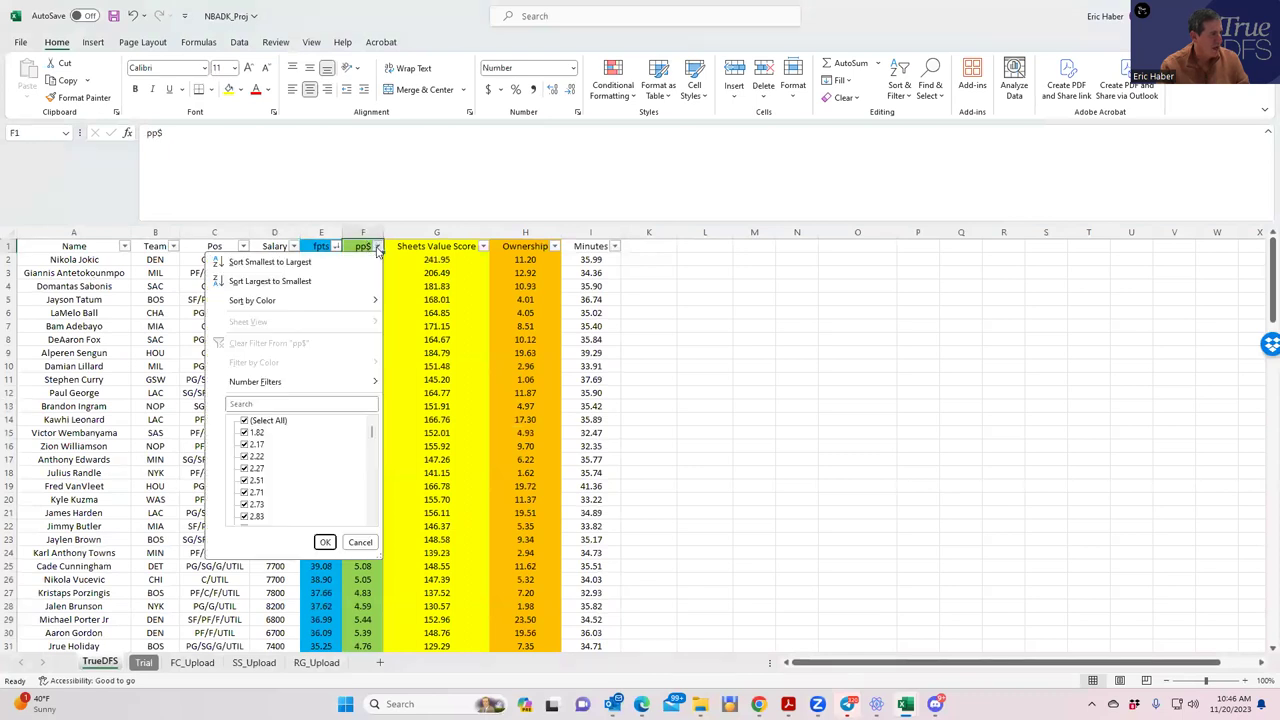
{"action": "left_click", "coordinate": [338, 280]}
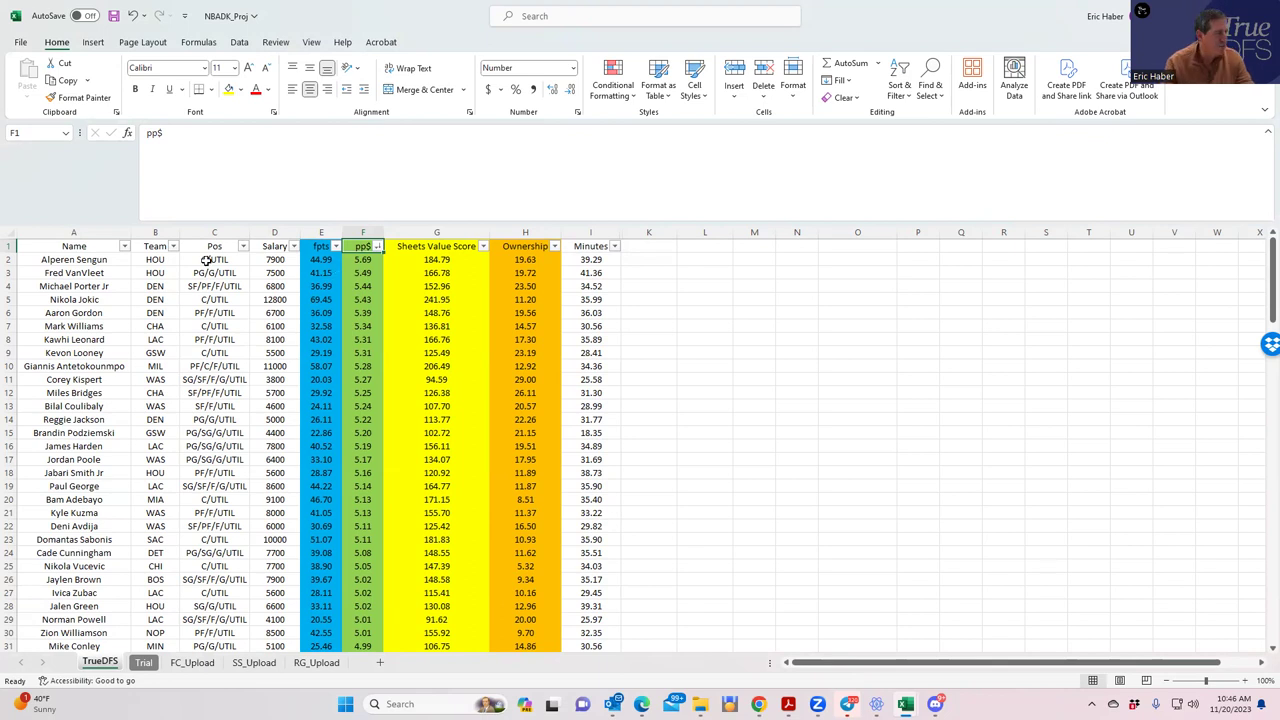
{"action": "left_click", "coordinate": [362, 259]}
{"action": "left_click", "coordinate": [358, 285]}
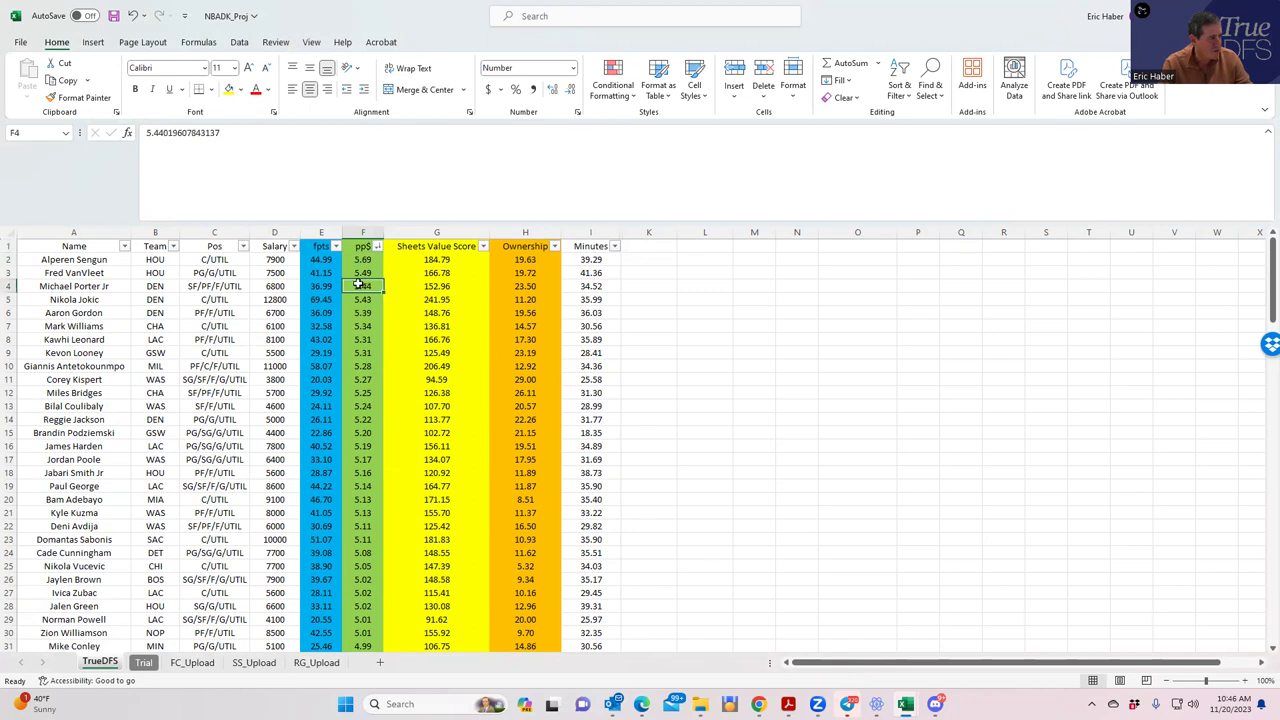
- Review the top players' salaries in D2–D9, including the 12800 in D5
{"action": "left_click", "coordinate": [267, 260]}
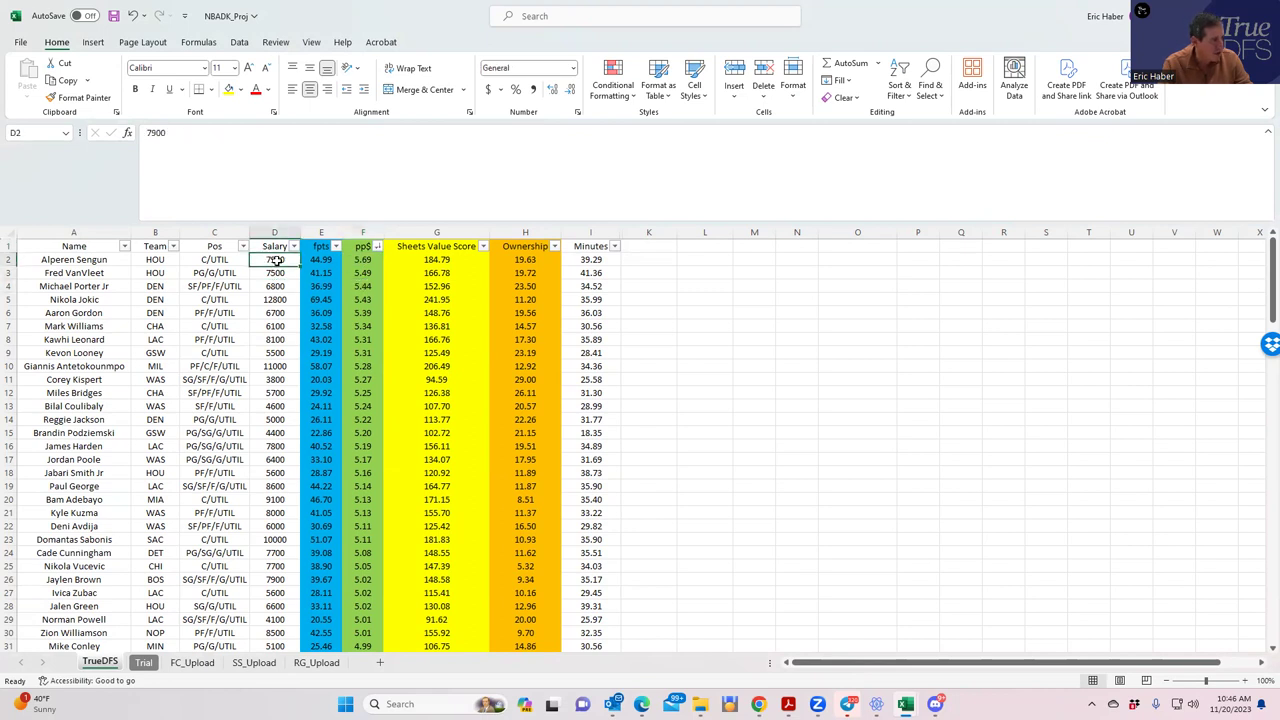
{"action": "left_click", "coordinate": [274, 272]}
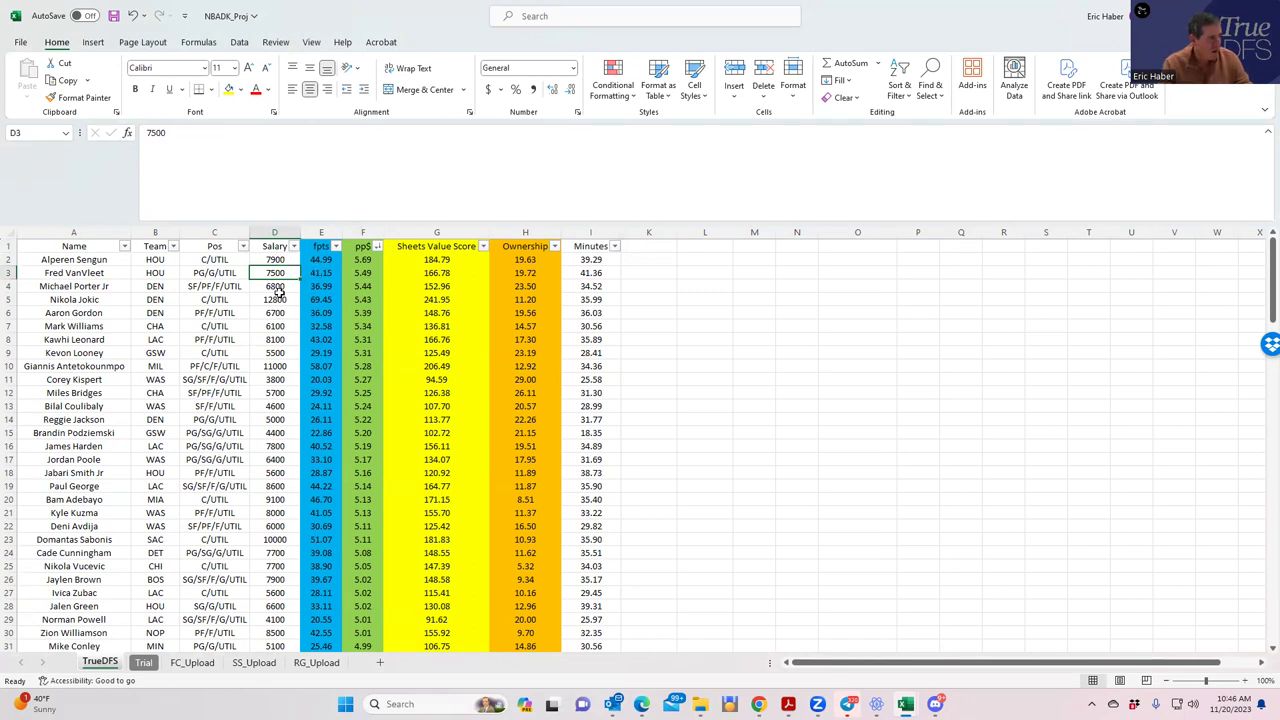
{"action": "left_click", "coordinate": [291, 297]}
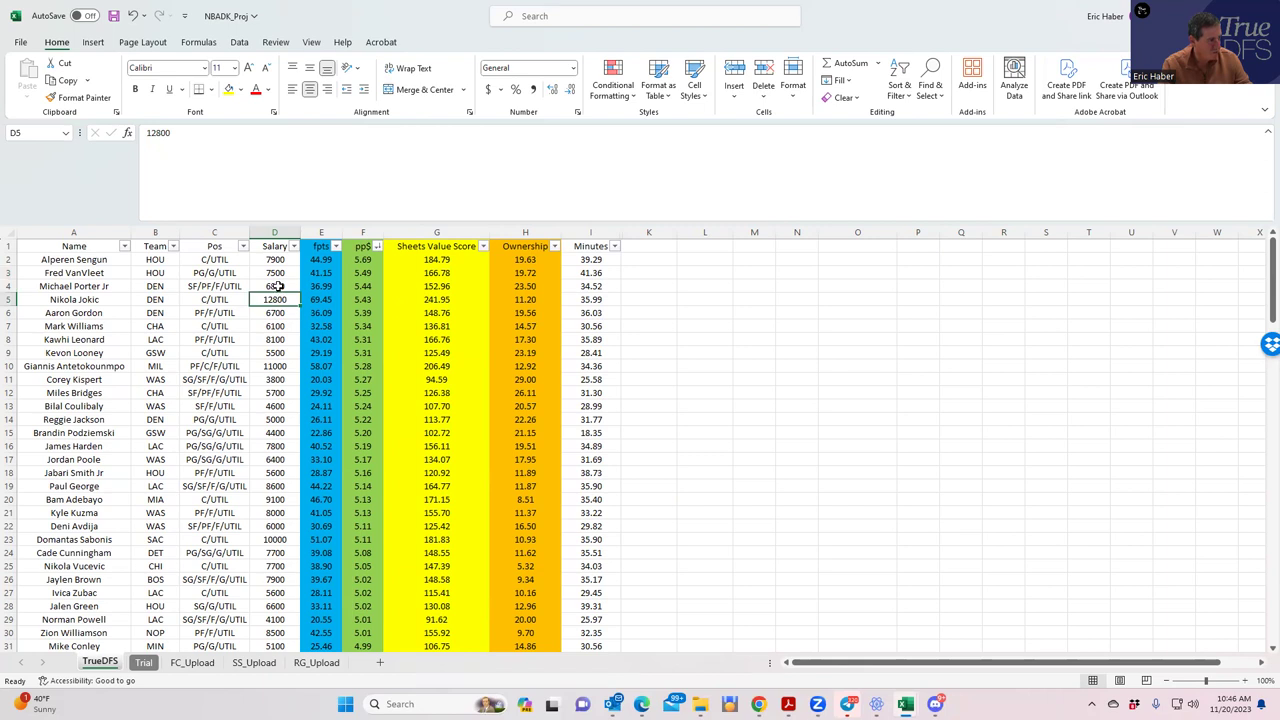
{"action": "left_click", "coordinate": [279, 287]}
{"action": "left_click", "coordinate": [273, 326]}
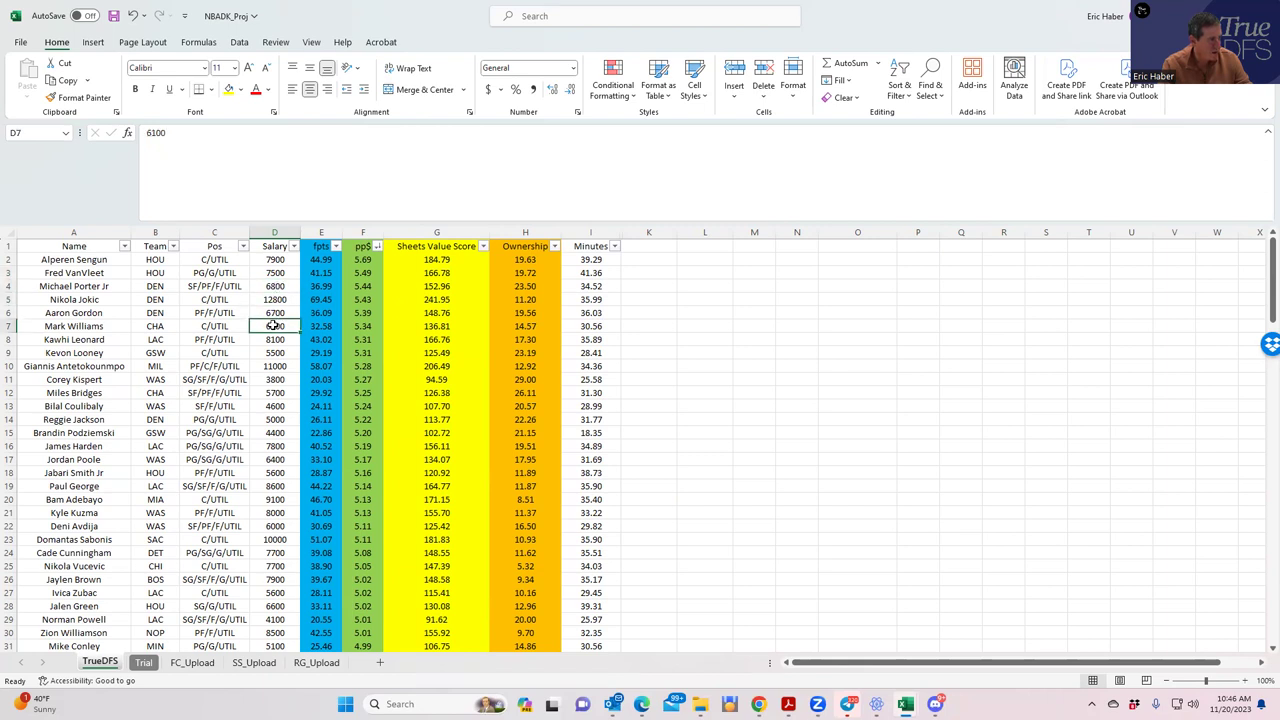
{"action": "left_click", "coordinate": [278, 313]}
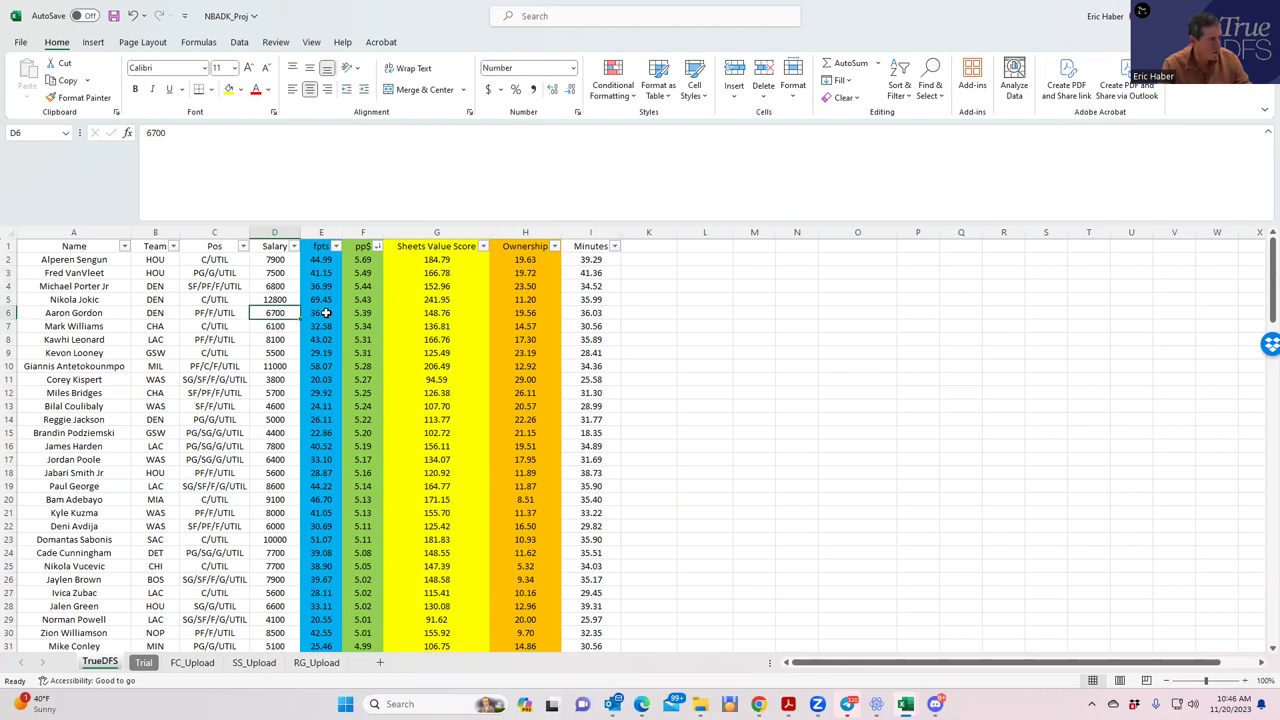
{"action": "left_click", "coordinate": [287, 353]}
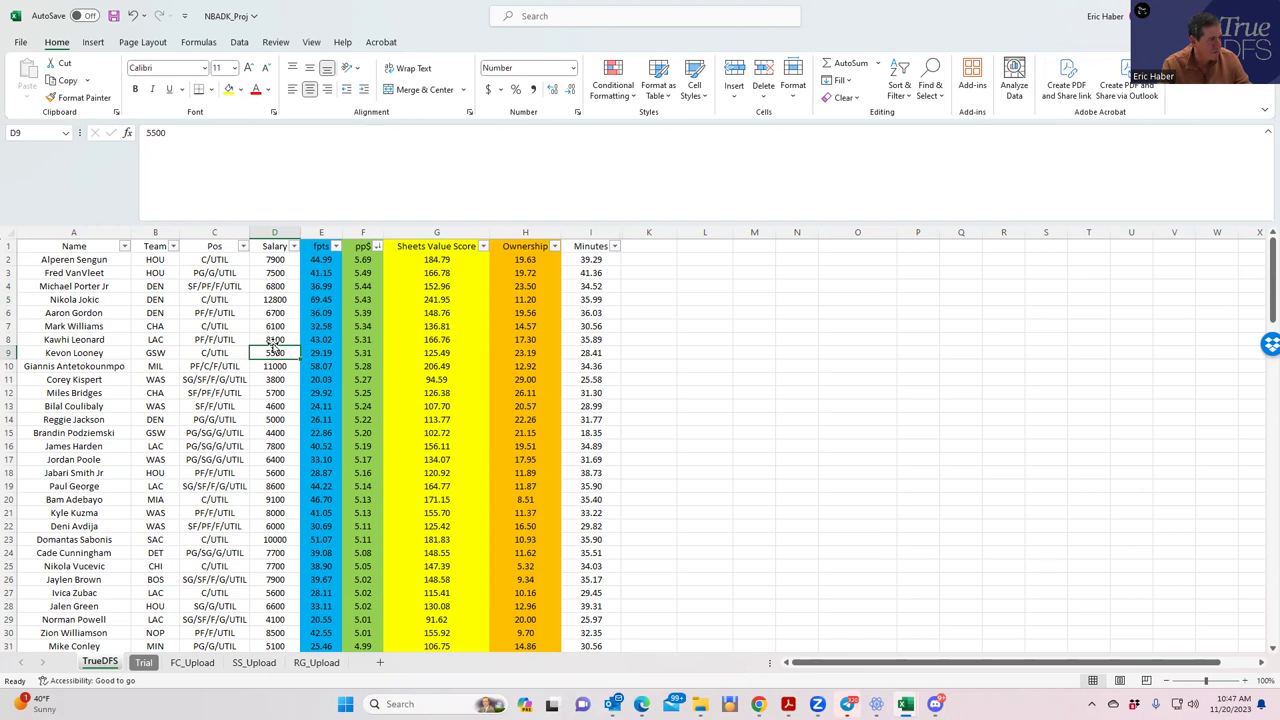
{"action": "left_click", "coordinate": [276, 339]}
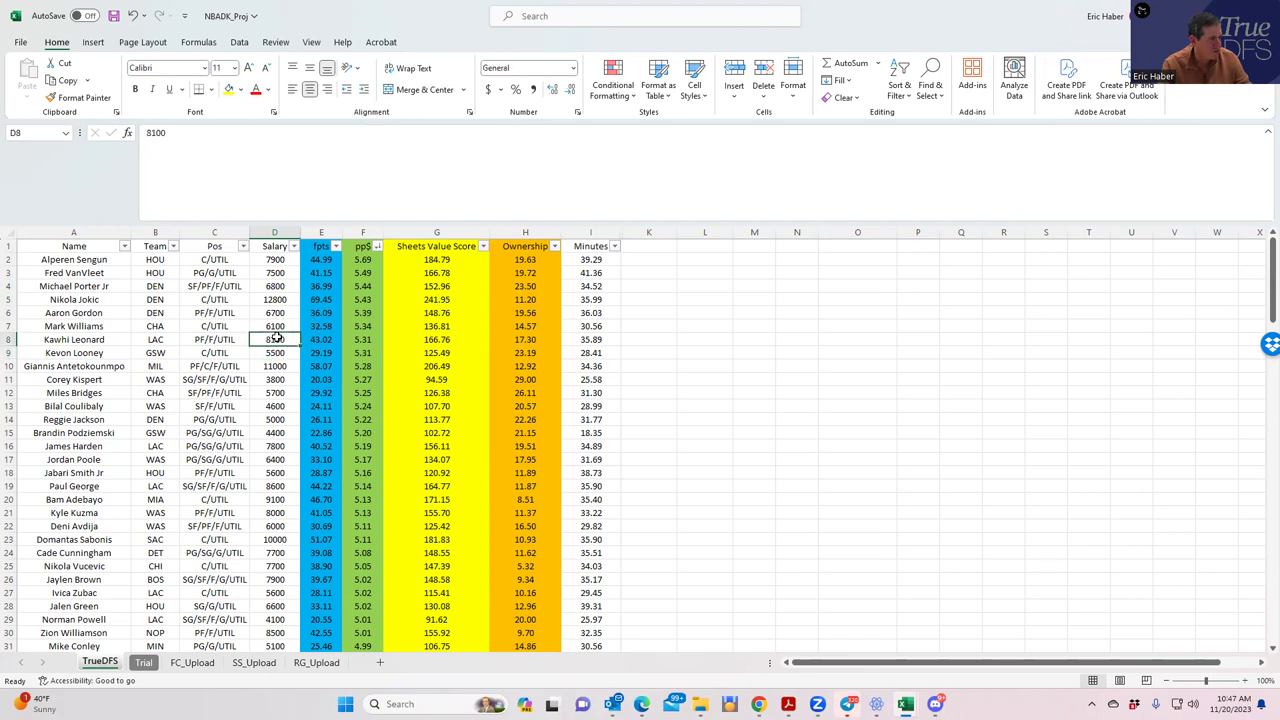
{"action": "left_click", "coordinate": [275, 259]}
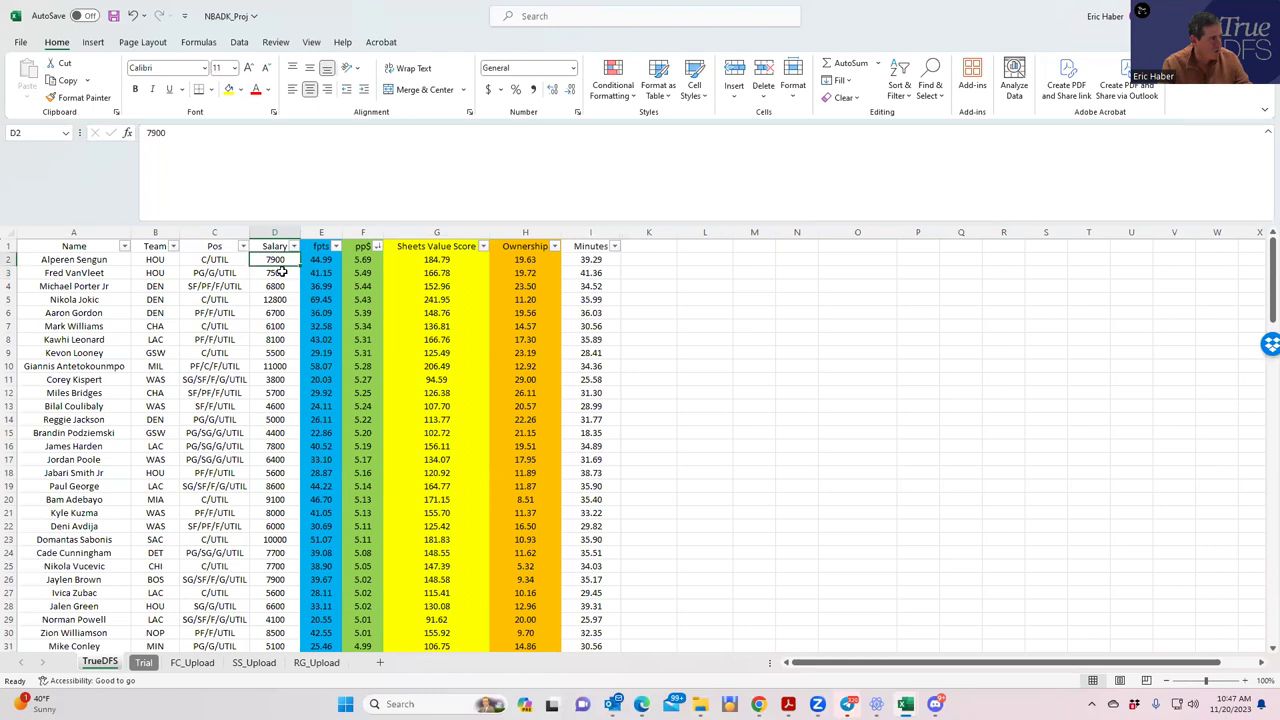
{"action": "left_click", "coordinate": [282, 272]}
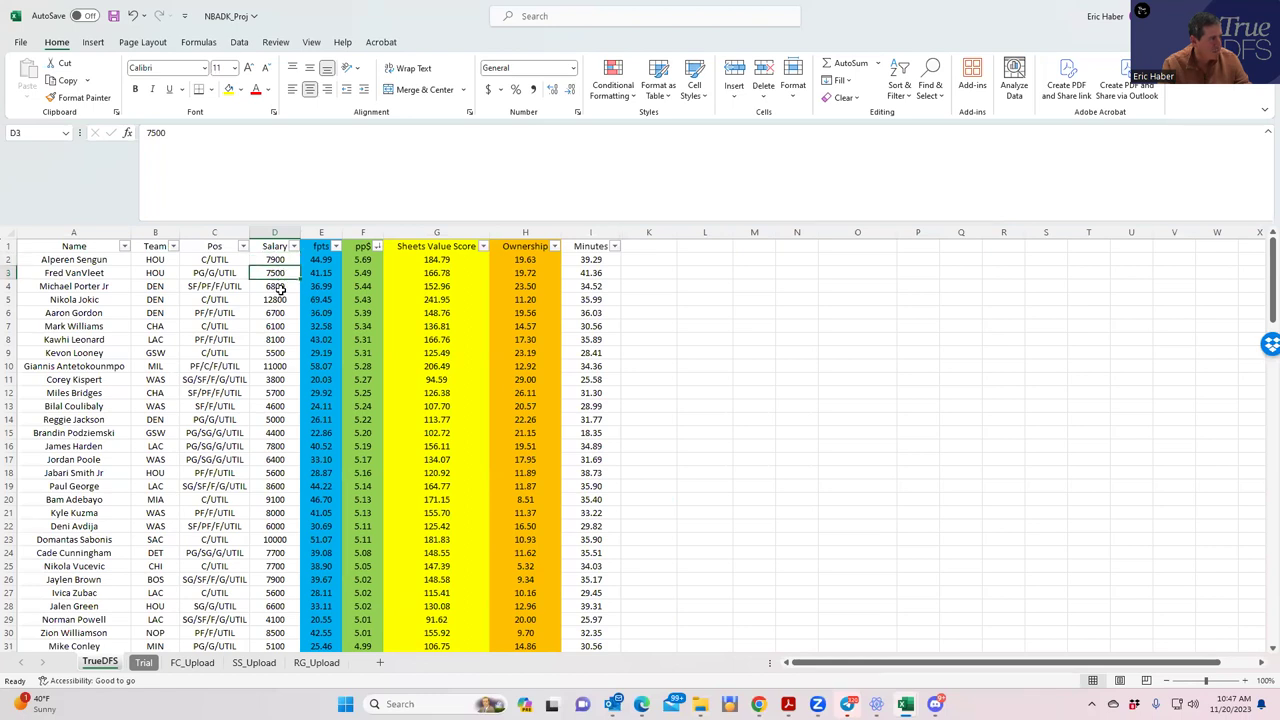
{"action": "left_click", "coordinate": [277, 288]}
{"action": "left_click", "coordinate": [283, 300]}
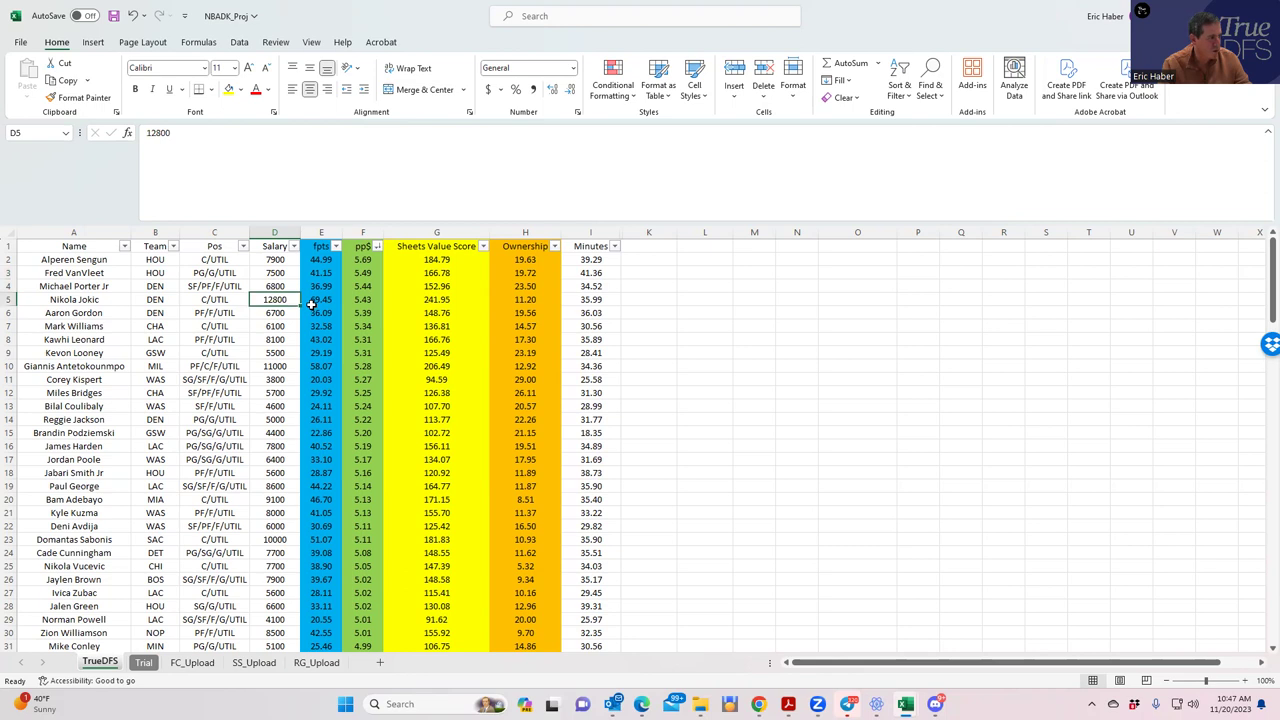
{"action": "left_click", "coordinate": [292, 314]}
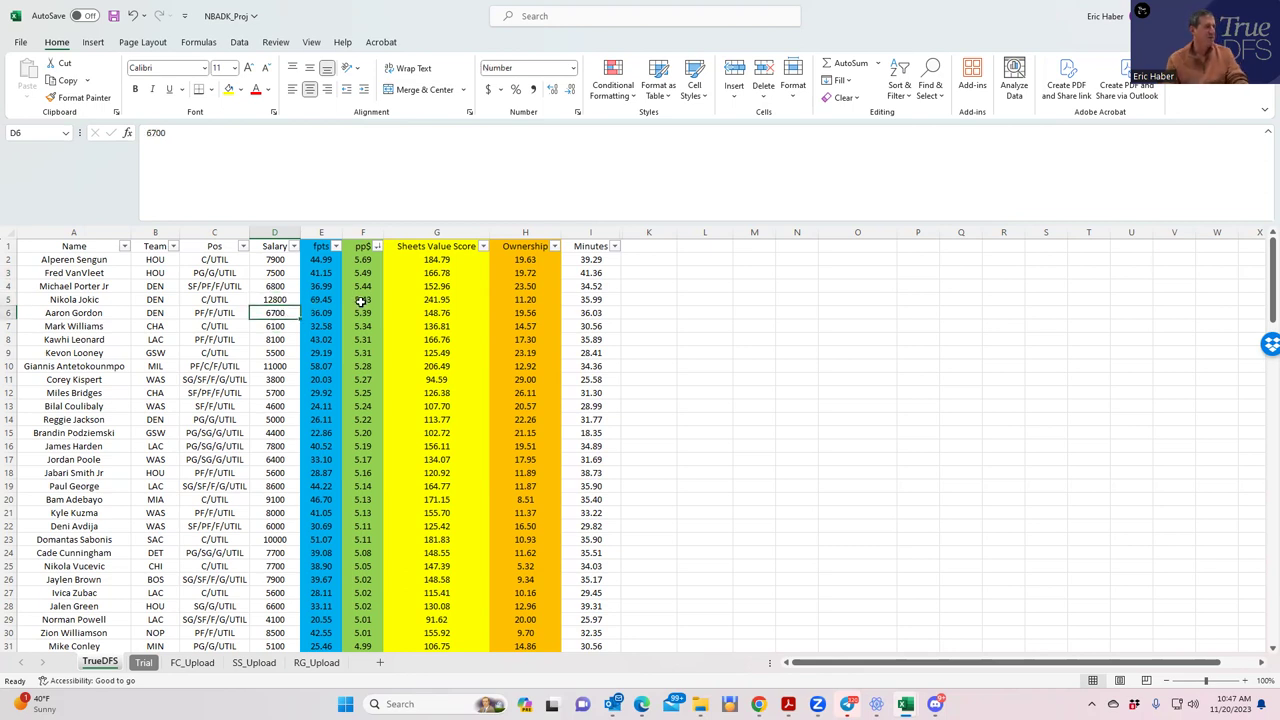
{"action": "left_click", "coordinate": [280, 341]}
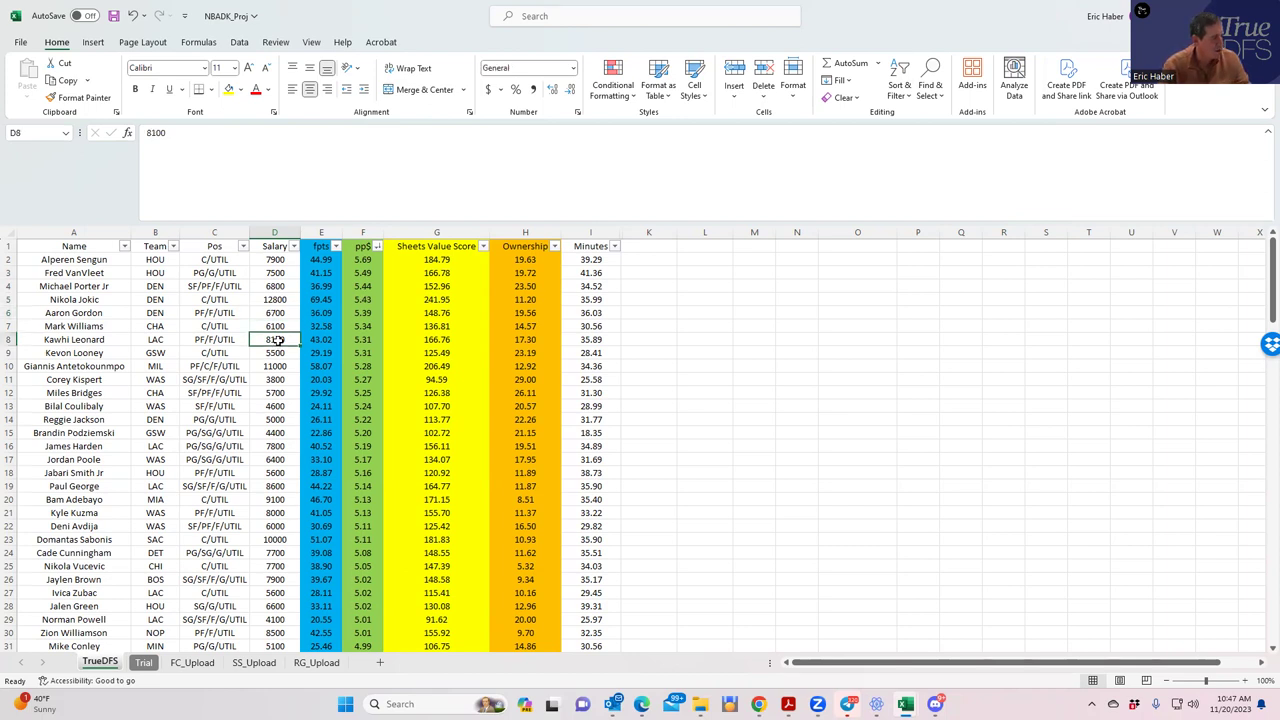
{"action": "left_click", "coordinate": [262, 285]}
- Review the player names in A2–A8, then switch to the browser
{"action": "left_click", "coordinate": [118, 284]}
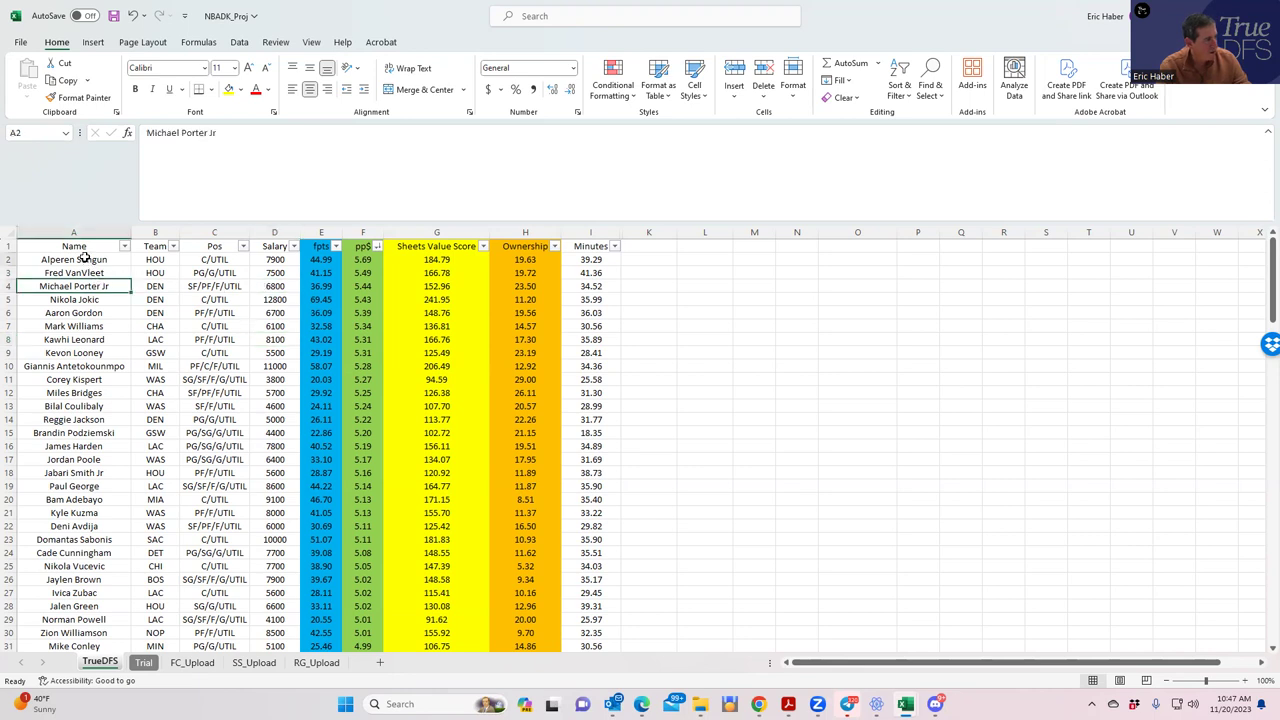
{"action": "left_click", "coordinate": [86, 261]}
{"action": "left_click", "coordinate": [85, 282]}
{"action": "left_click", "coordinate": [85, 261]}
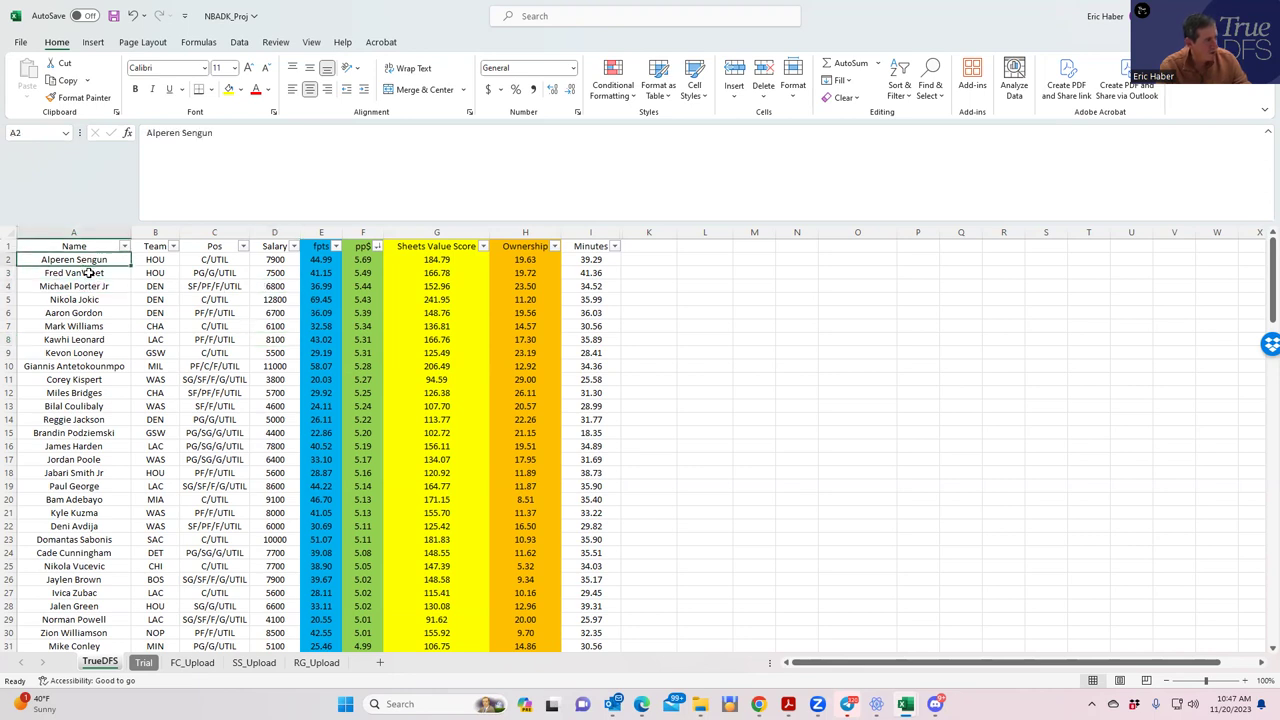
{"action": "left_click", "coordinate": [86, 272]}
{"action": "left_click", "coordinate": [86, 262]}
{"action": "left_click", "coordinate": [86, 275]}
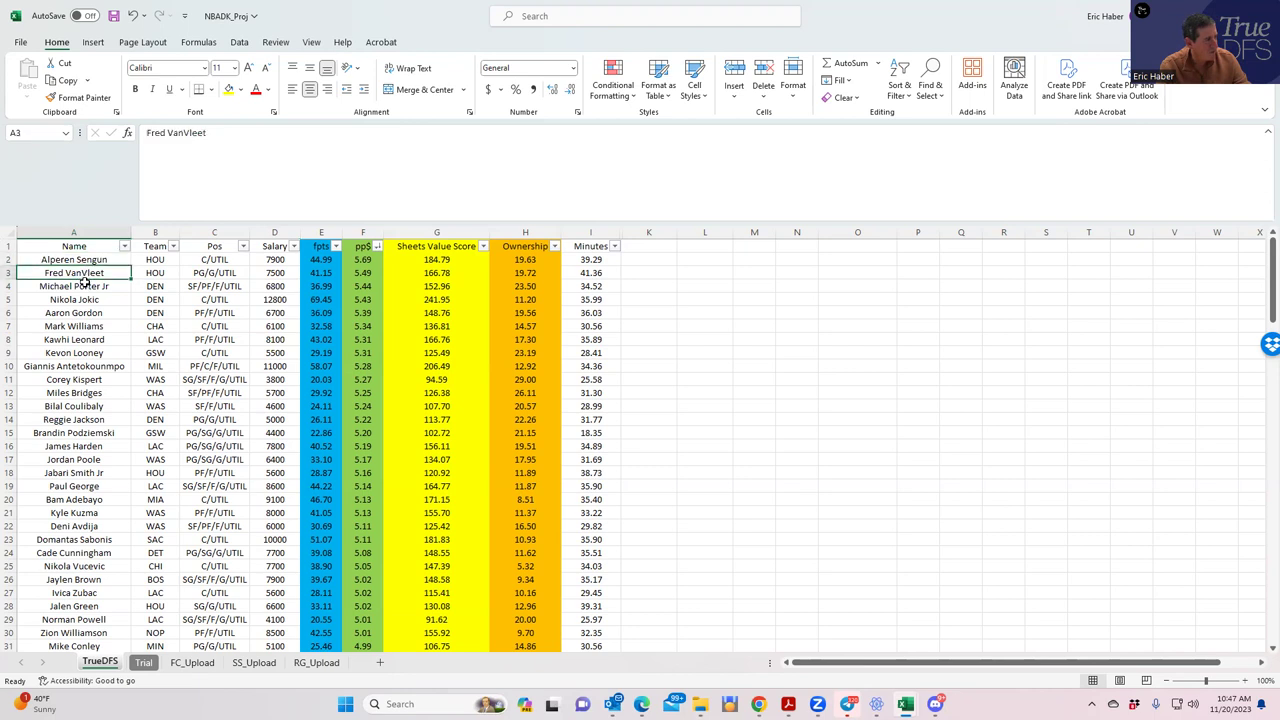
{"action": "left_click", "coordinate": [84, 299]}
{"action": "left_click", "coordinate": [106, 339]}
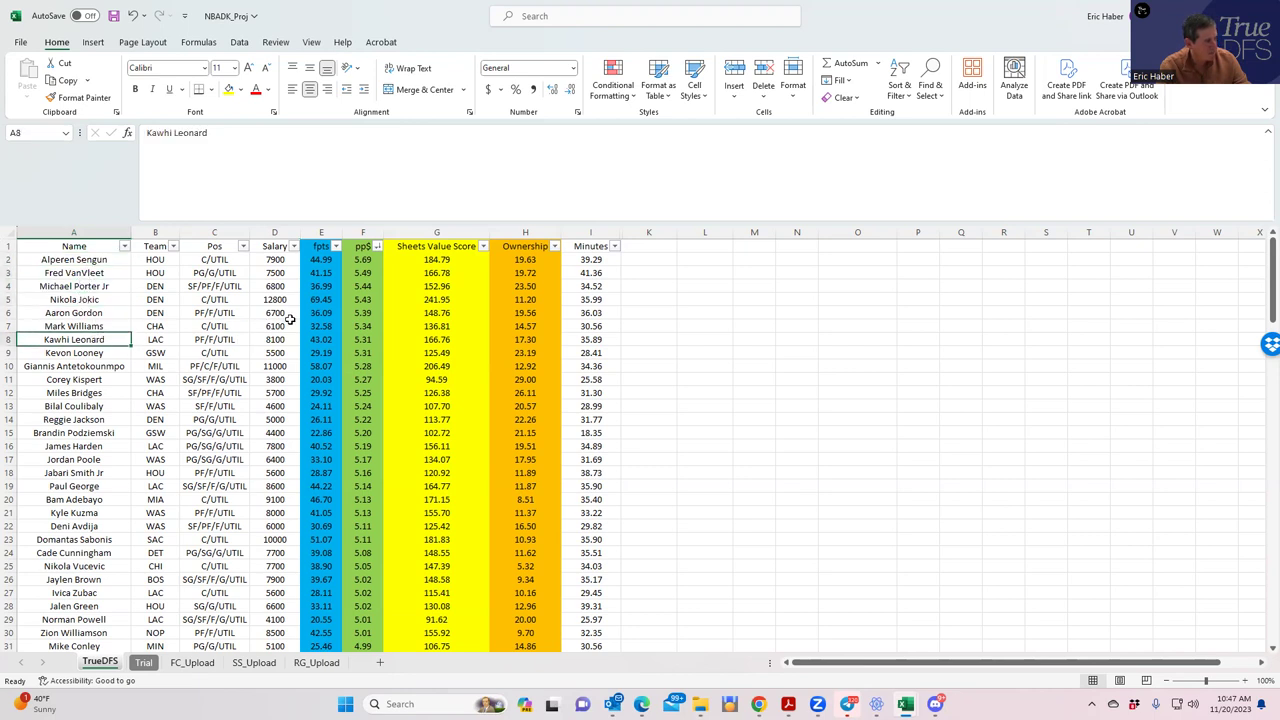
{"action": "left_click", "coordinate": [272, 259]}
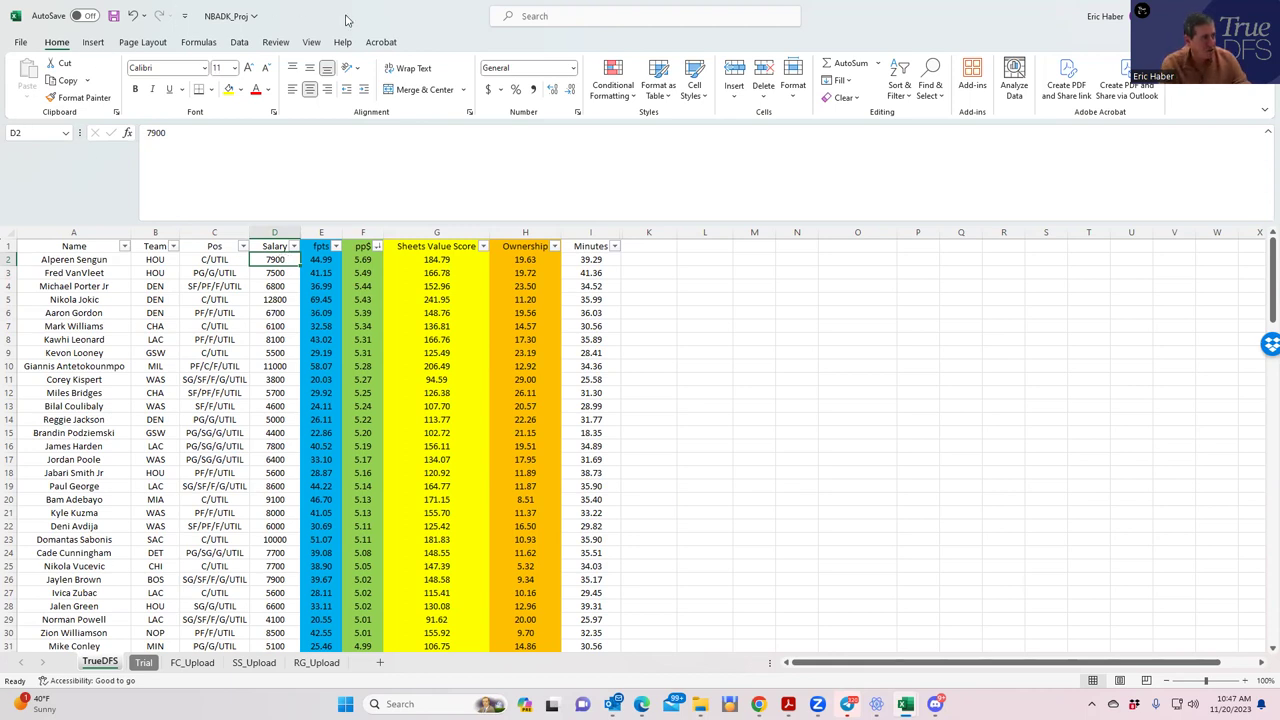
{"action": "key", "text": "alt+Tab"}
- Go to DraftKings, filter the lobby to NBA, and open the NBA $300K Mega 8's contest
{"action": "left_click", "coordinate": [648, 14]}
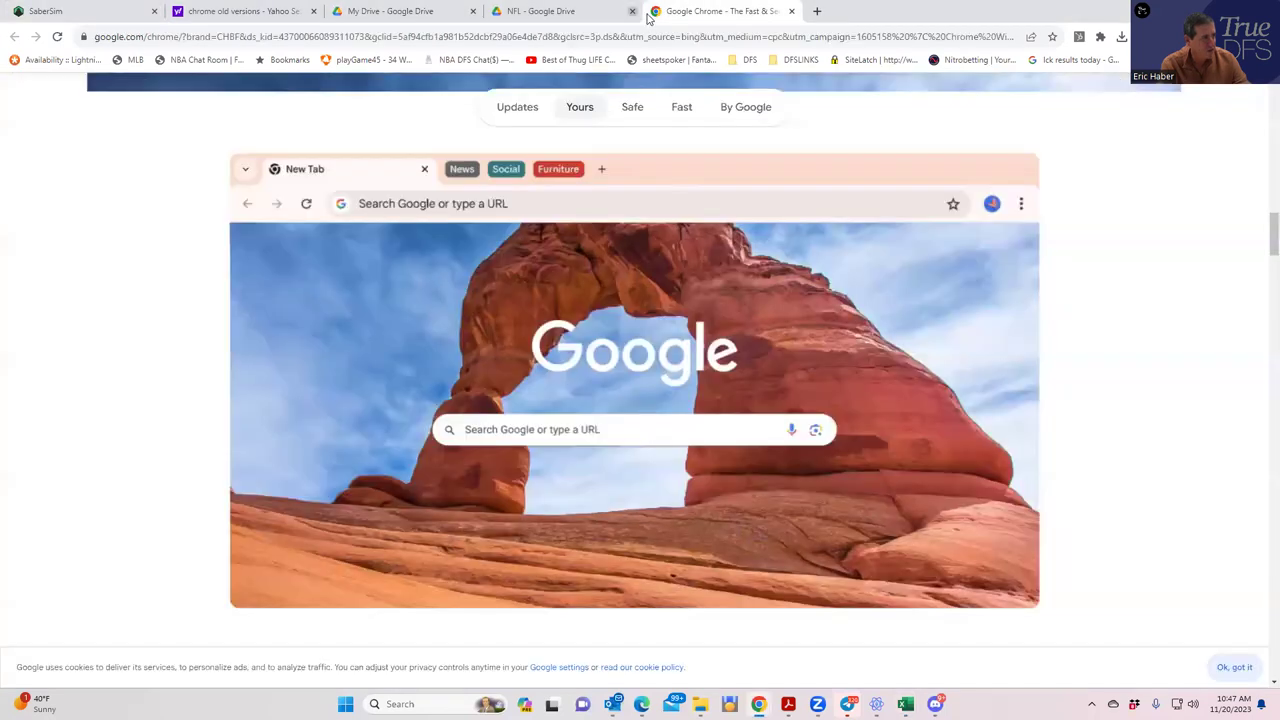
{"action": "type", "text": "dr"}
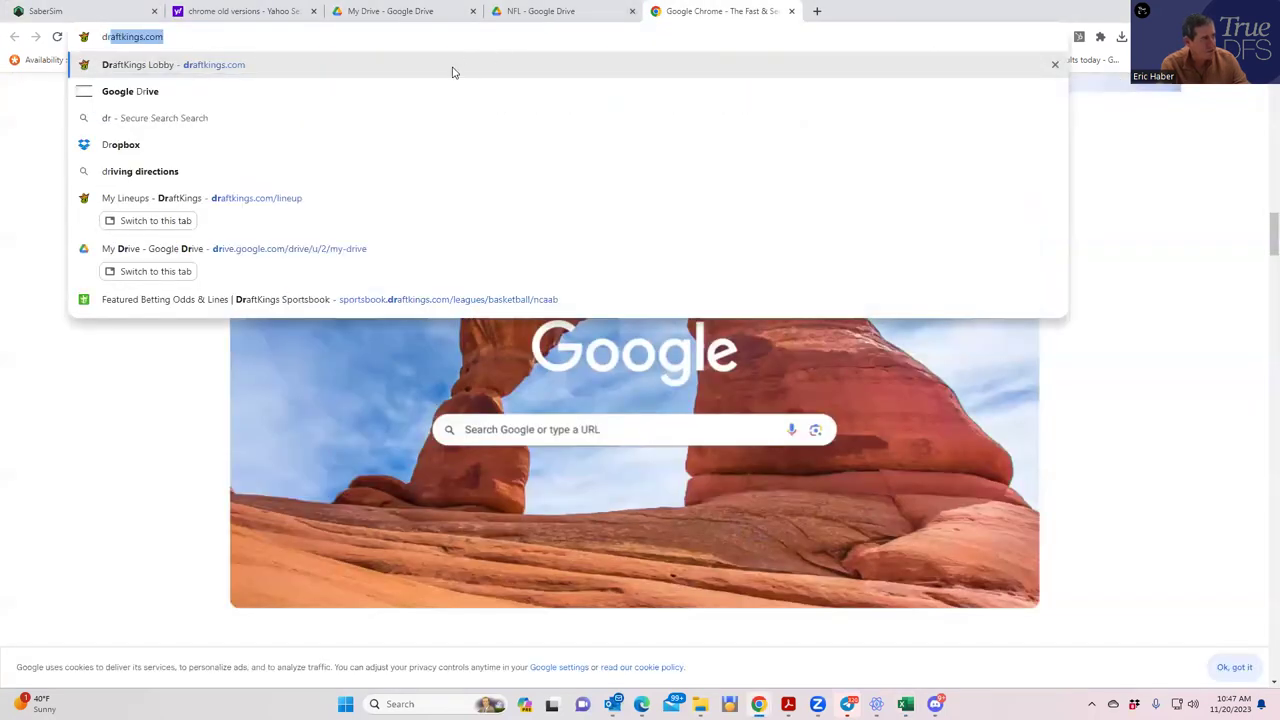
{"action": "left_click", "coordinate": [229, 66]}
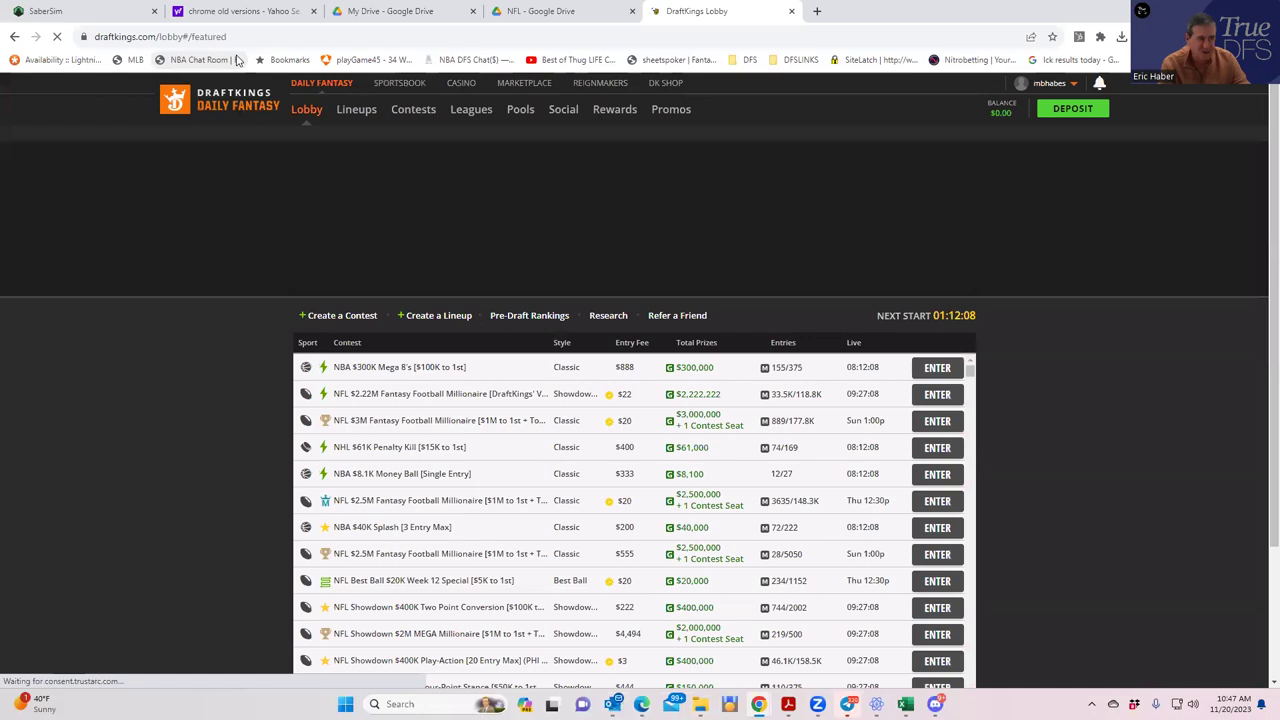
{"action": "left_click", "coordinate": [338, 141]}
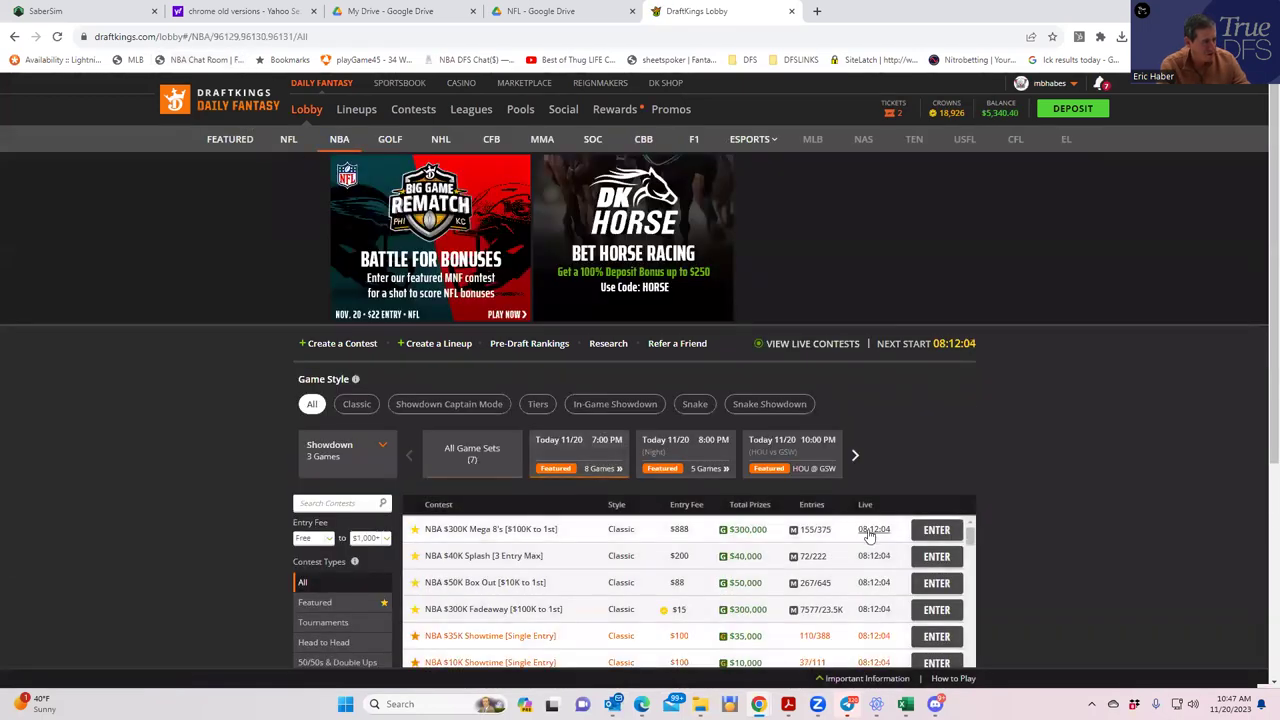
{"action": "left_click", "coordinate": [933, 530]}
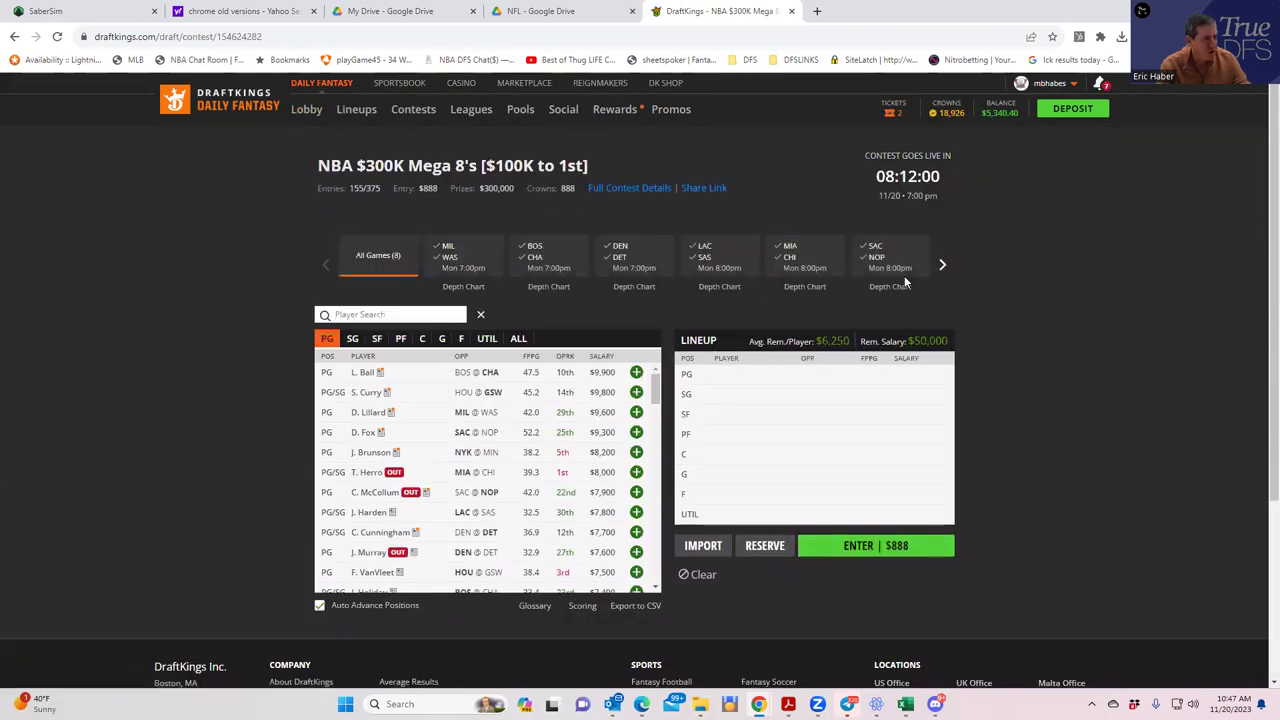
- Filter to HOU @ GSW and add the $7,500 PG and $7,900 center
{"action": "left_click", "coordinate": [941, 267]}
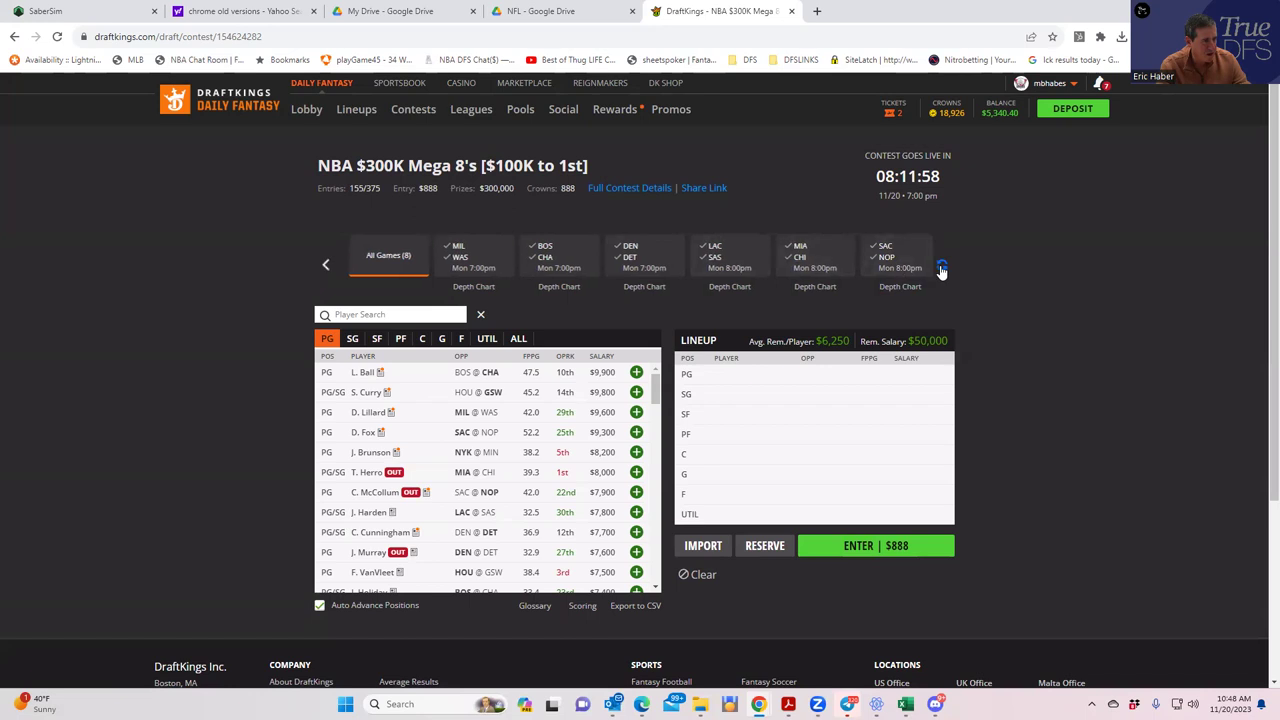
{"action": "left_click", "coordinate": [941, 268]}
{"action": "left_click", "coordinate": [443, 257]}
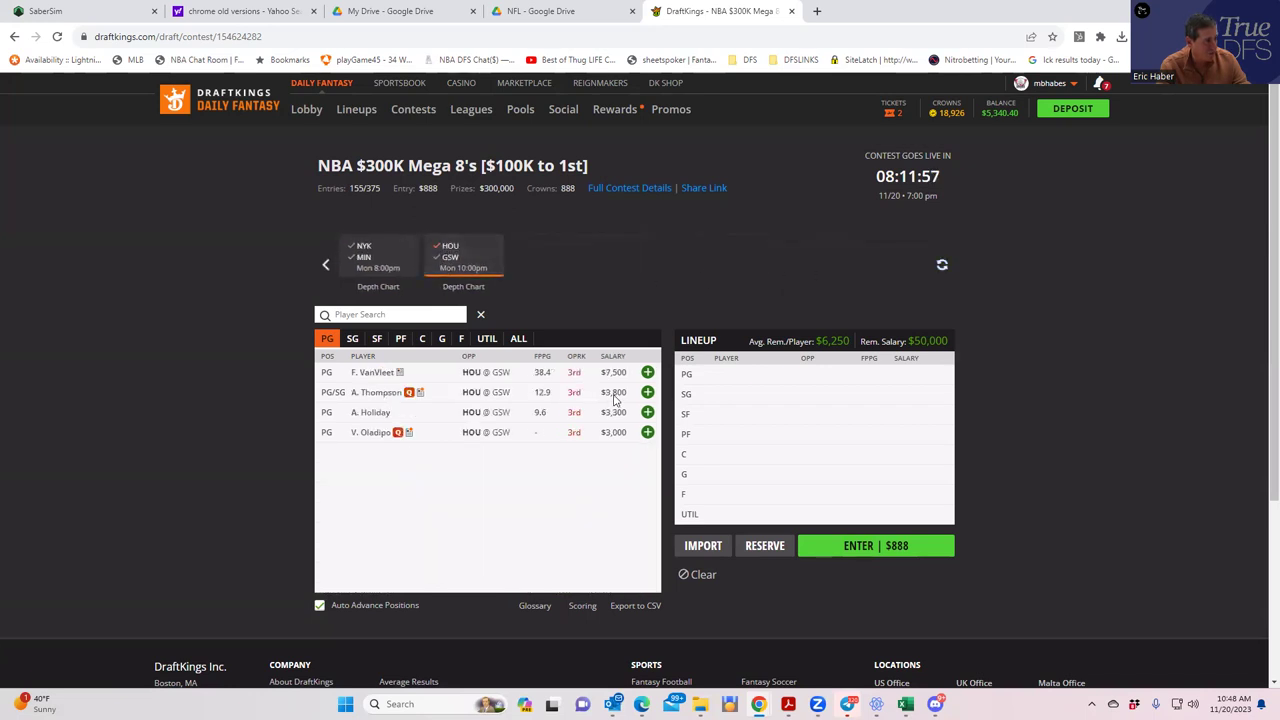
{"action": "left_click", "coordinate": [647, 372]}
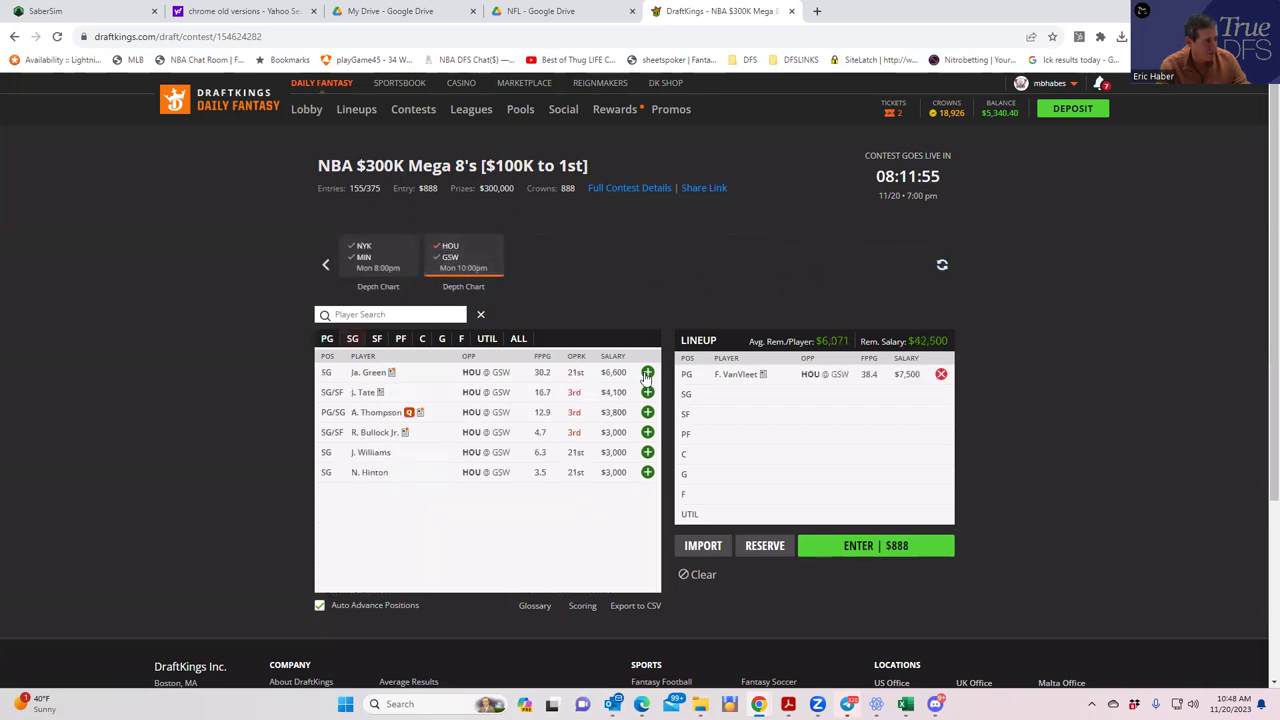
{"action": "left_click", "coordinate": [422, 340]}
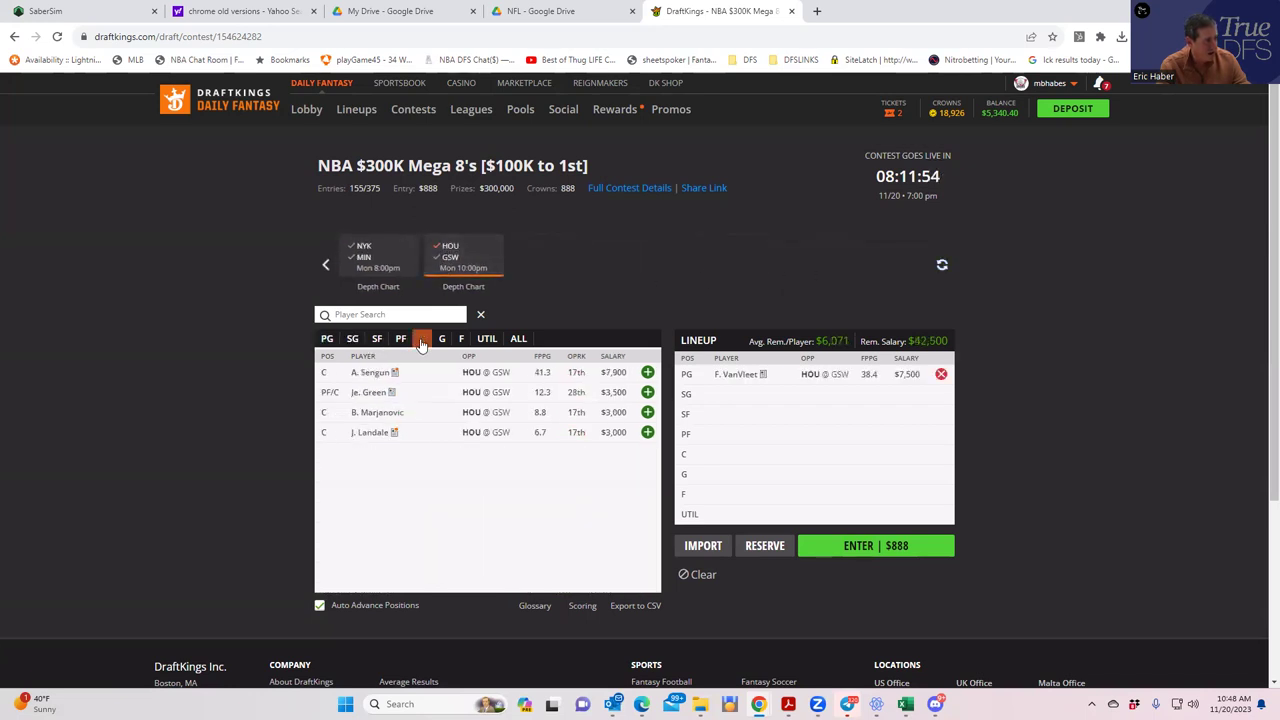
{"action": "left_click", "coordinate": [647, 373]}
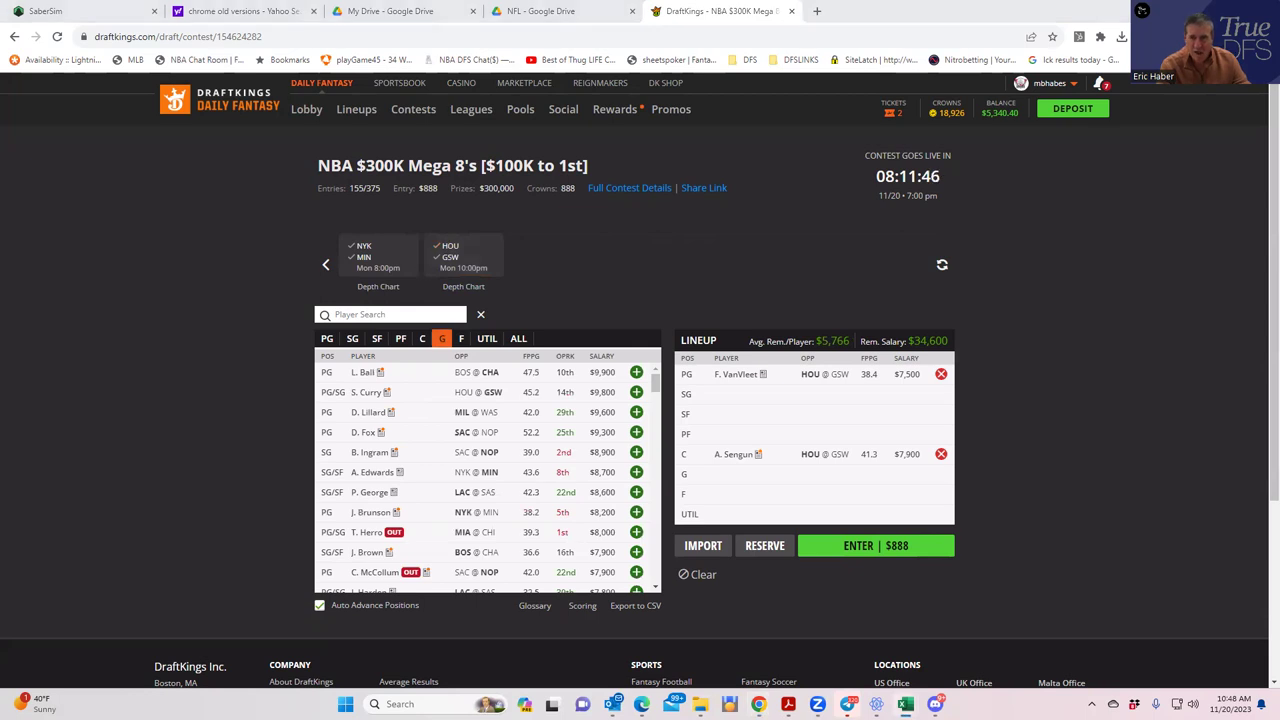
- Back in the maximized spreadsheet, check salaries D4 and D6 and sort by Sheets Value Score
{"action": "key", "text": "alt+Tab"}
{"action": "left_click", "coordinate": [996, 122]}
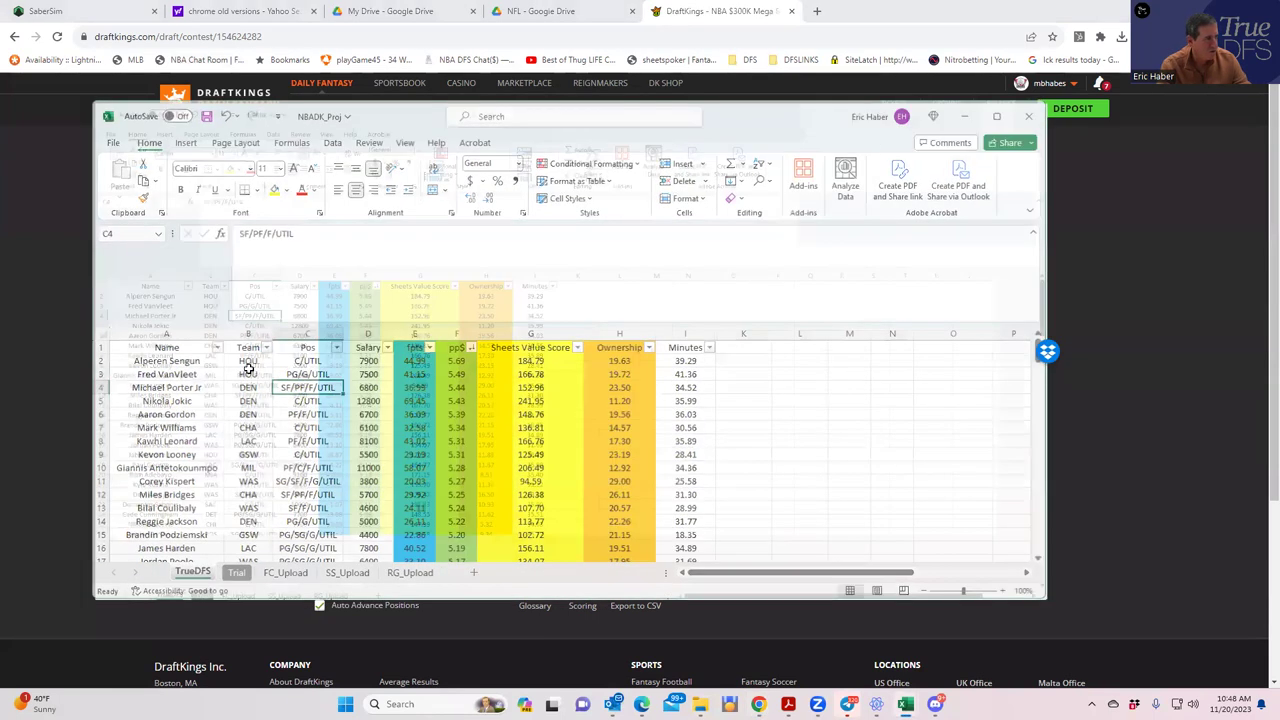
{"action": "left_click", "coordinate": [266, 288]}
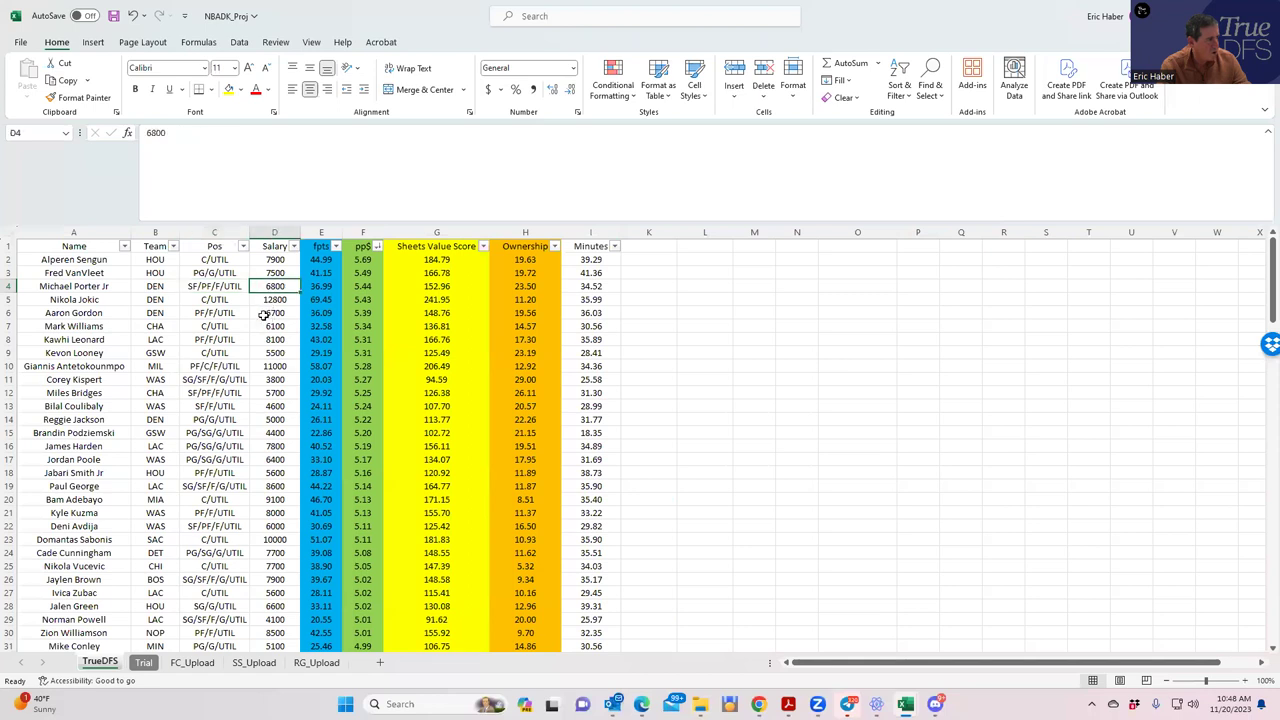
{"action": "left_click", "coordinate": [266, 313]}
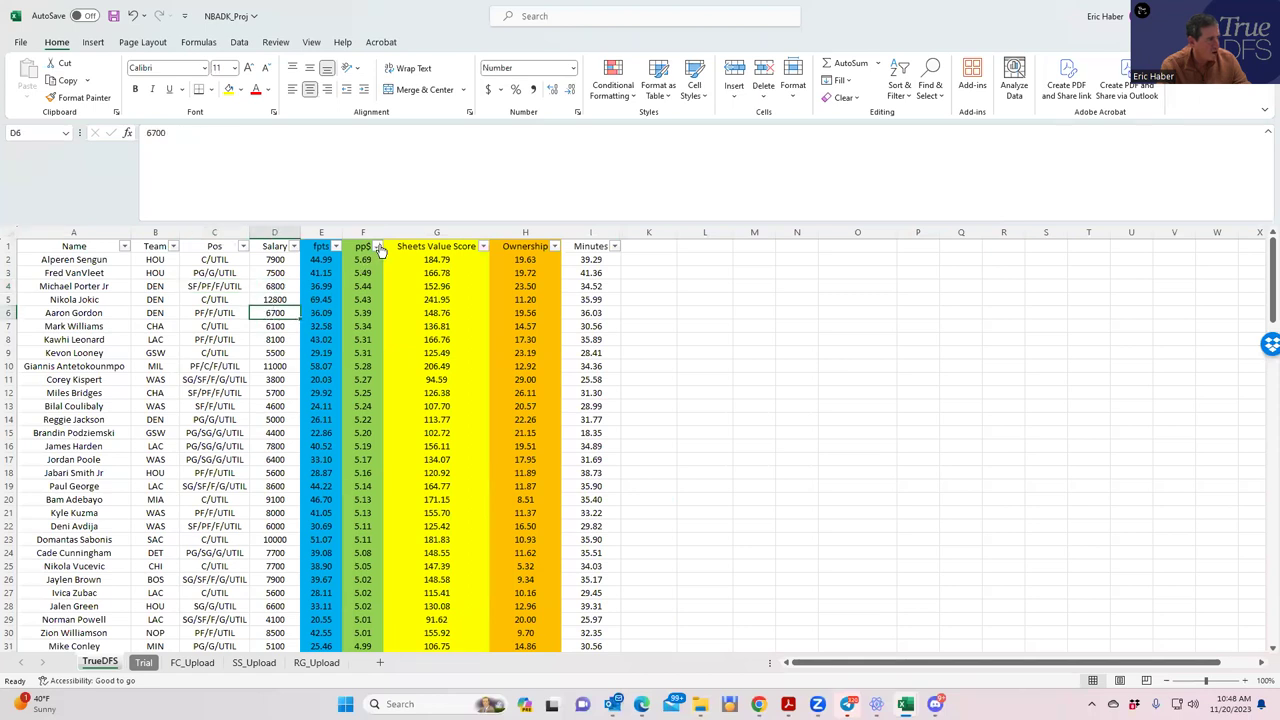
{"action": "left_click", "coordinate": [484, 250]}
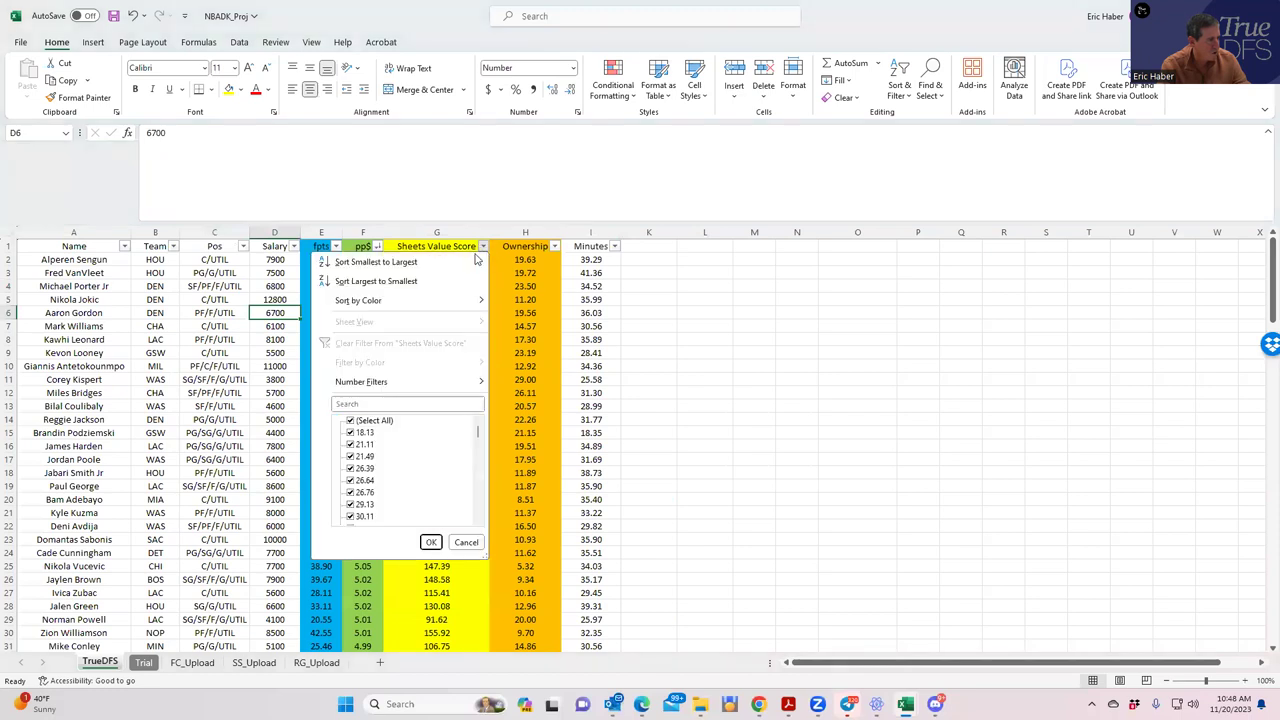
{"action": "left_click", "coordinate": [390, 282]}
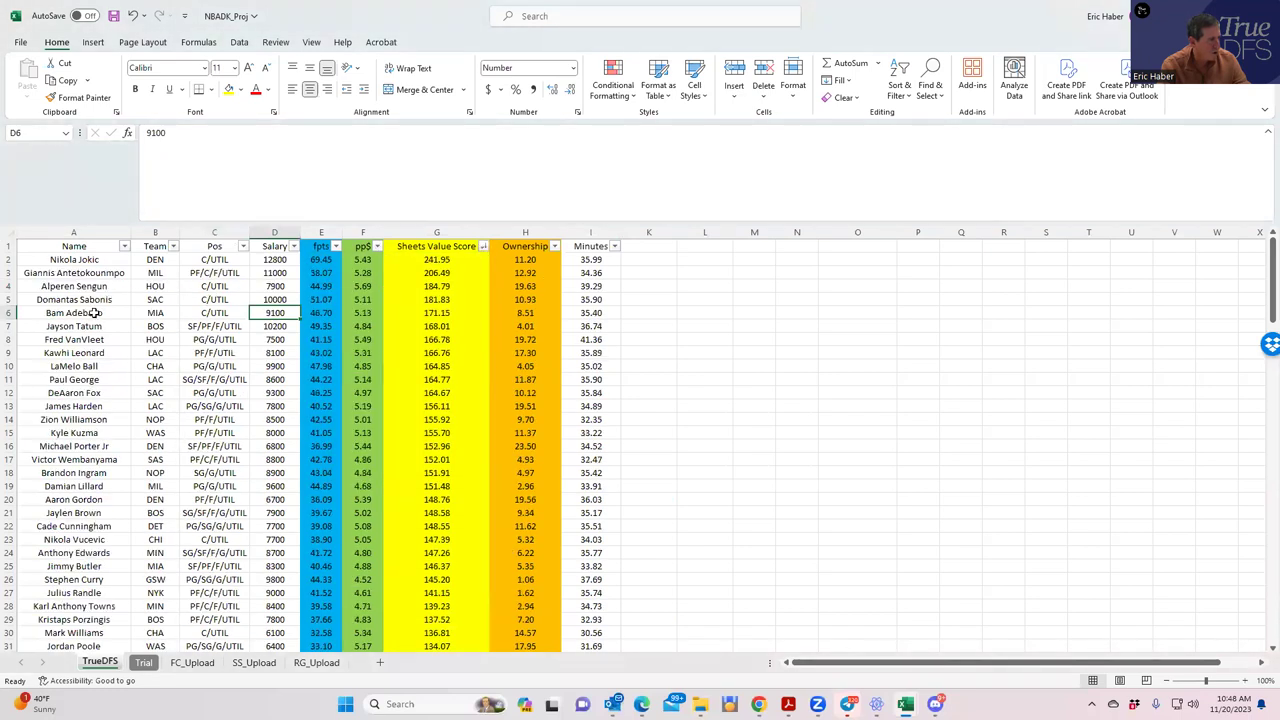
- Review names and salaries, including Sengun's 7900 and Michael Porter Jr's 6800
{"action": "double_click", "coordinate": [90, 353]}
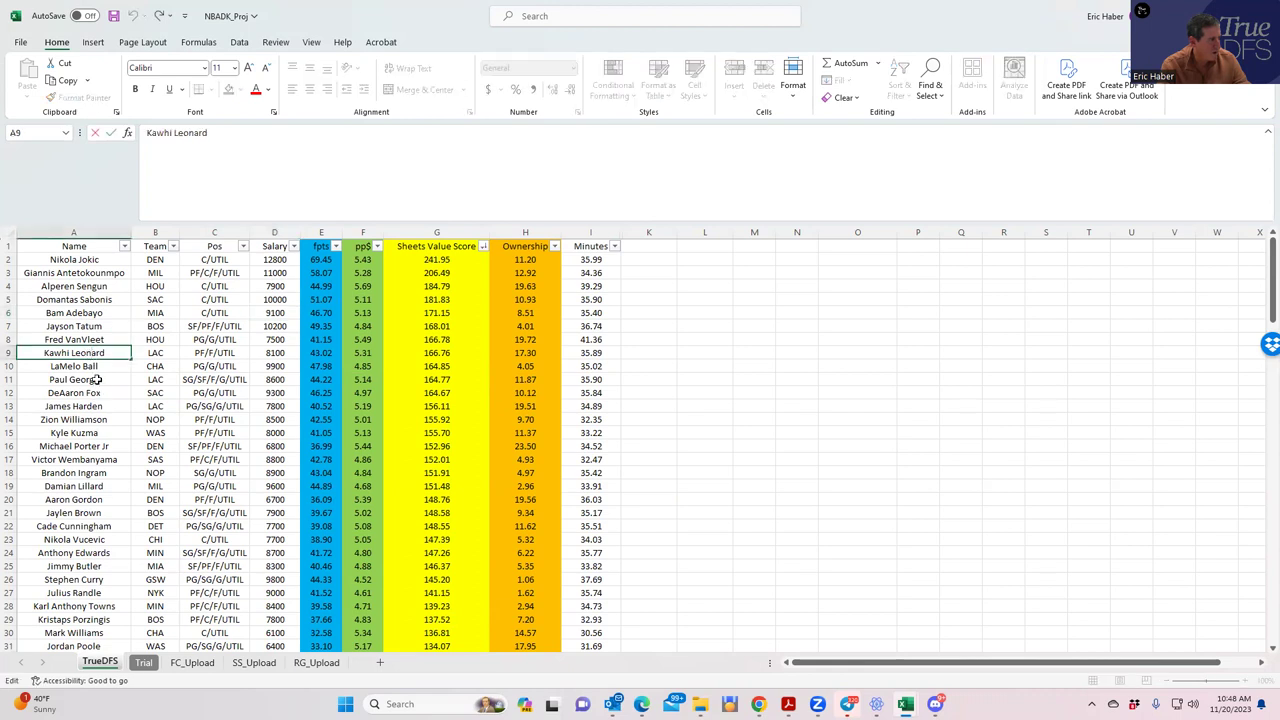
{"action": "left_click", "coordinate": [88, 261]}
{"action": "left_click", "coordinate": [92, 338]}
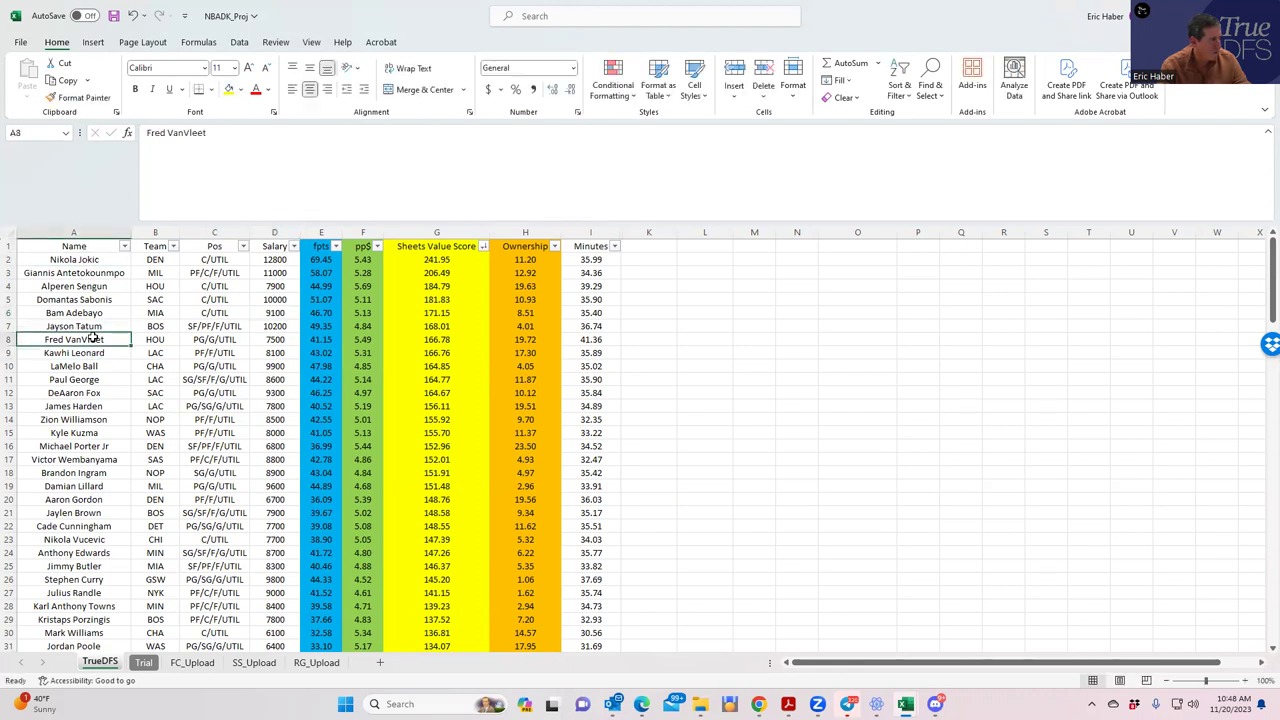
{"action": "left_click", "coordinate": [88, 392]}
{"action": "left_click", "coordinate": [274, 340]}
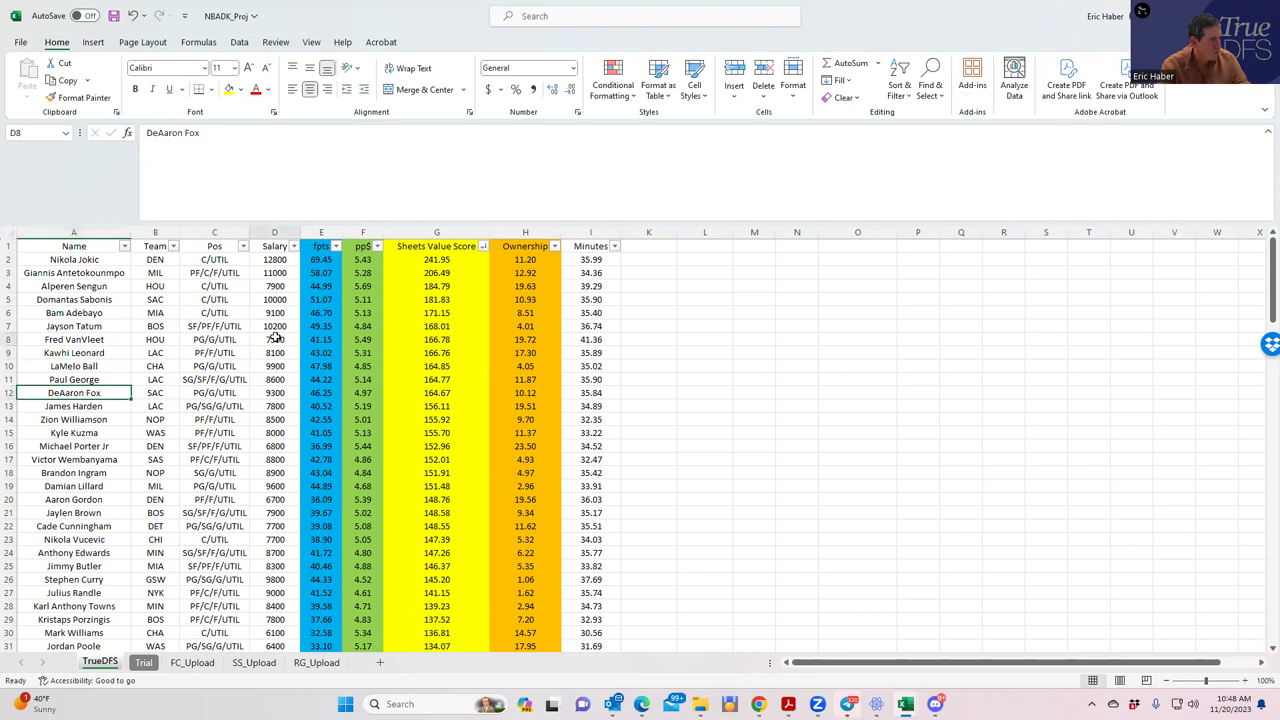
{"action": "double_click", "coordinate": [276, 287]}
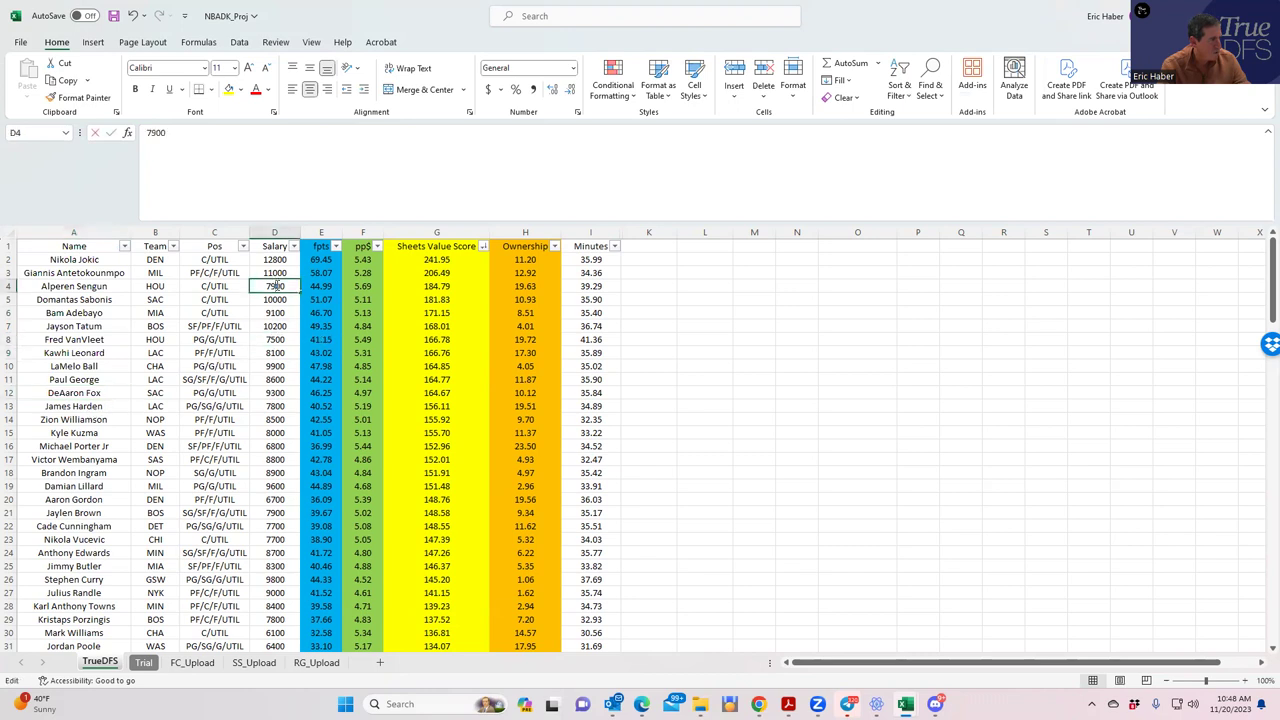
{"action": "left_click", "coordinate": [280, 445]}
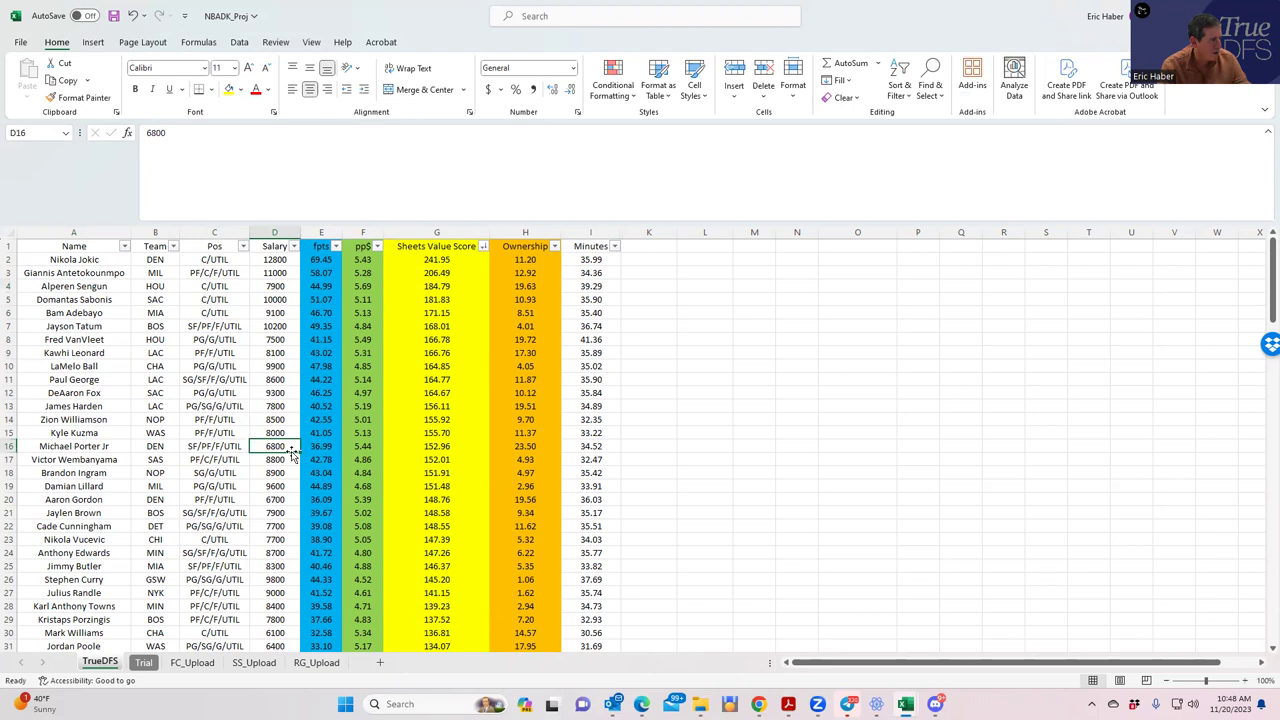
{"action": "left_click", "coordinate": [82, 459]}
{"action": "left_click", "coordinate": [106, 445]}
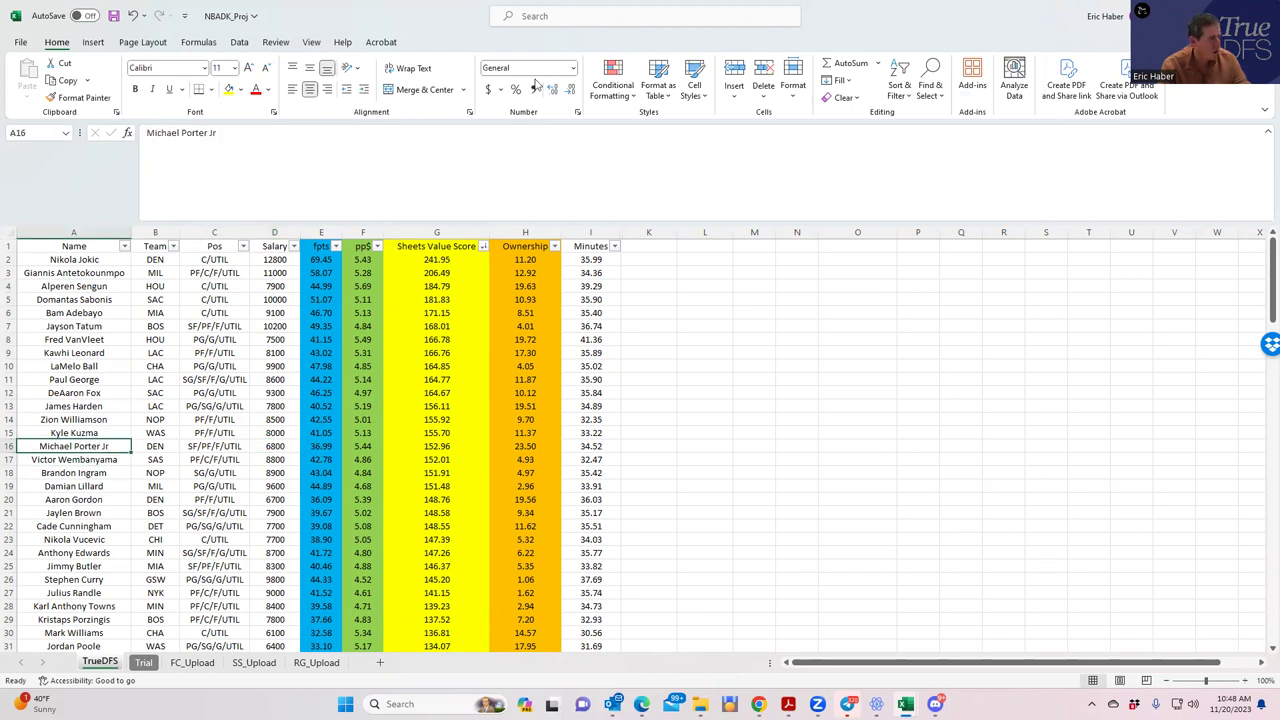
- Add M. Porter Jr. from the DEN/DET game at SF for $6,800, leaving $27,800, then return to Excel
{"action": "key", "text": "alt+Tab"}
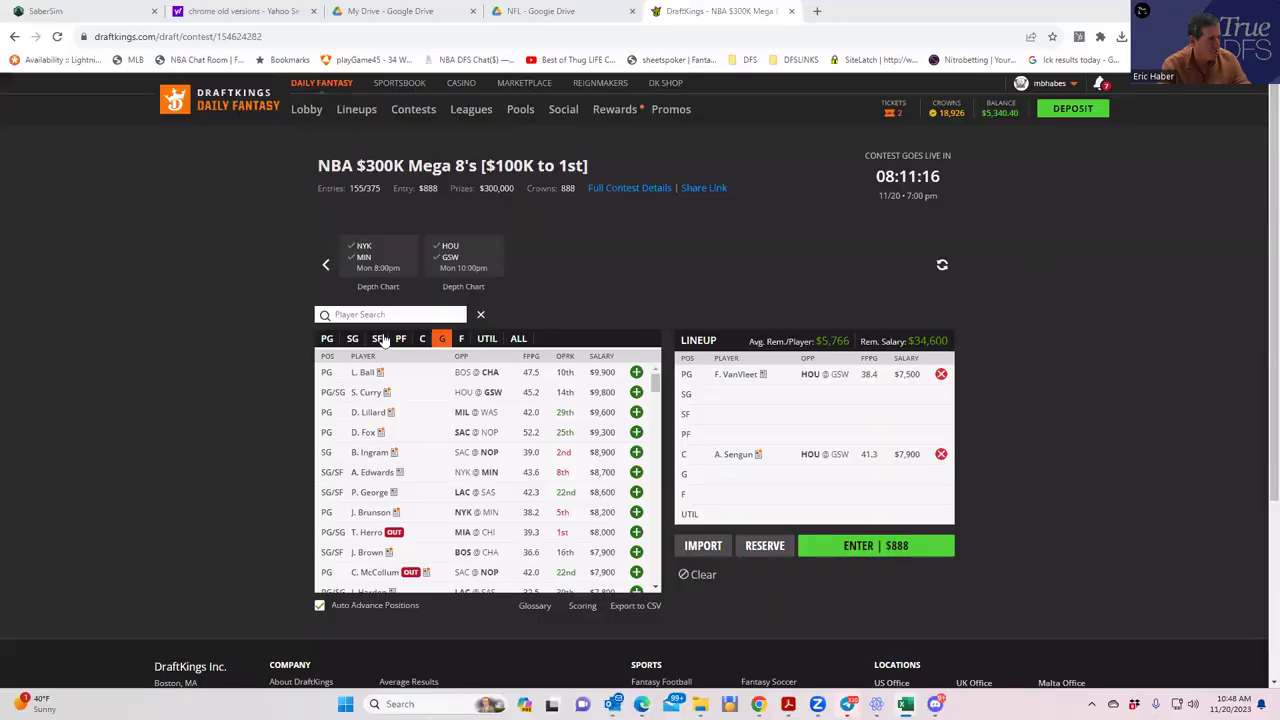
{"action": "left_click", "coordinate": [325, 264]}
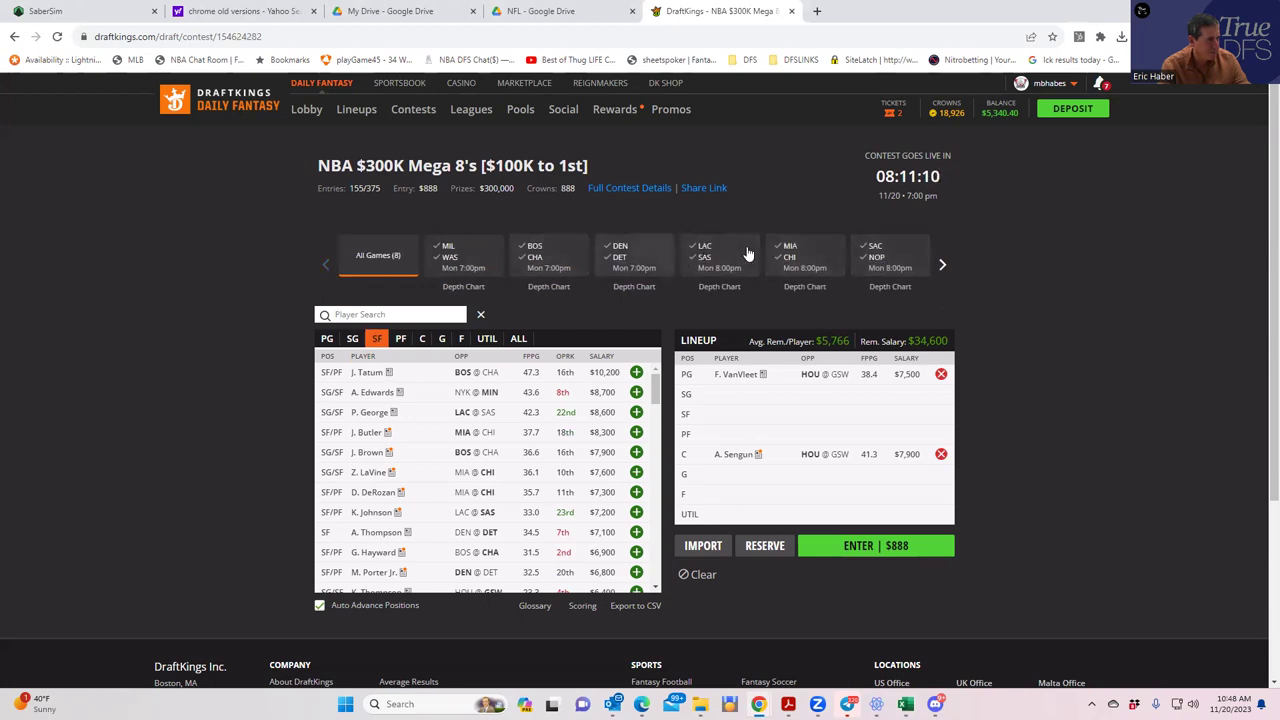
{"action": "left_click", "coordinate": [620, 251]}
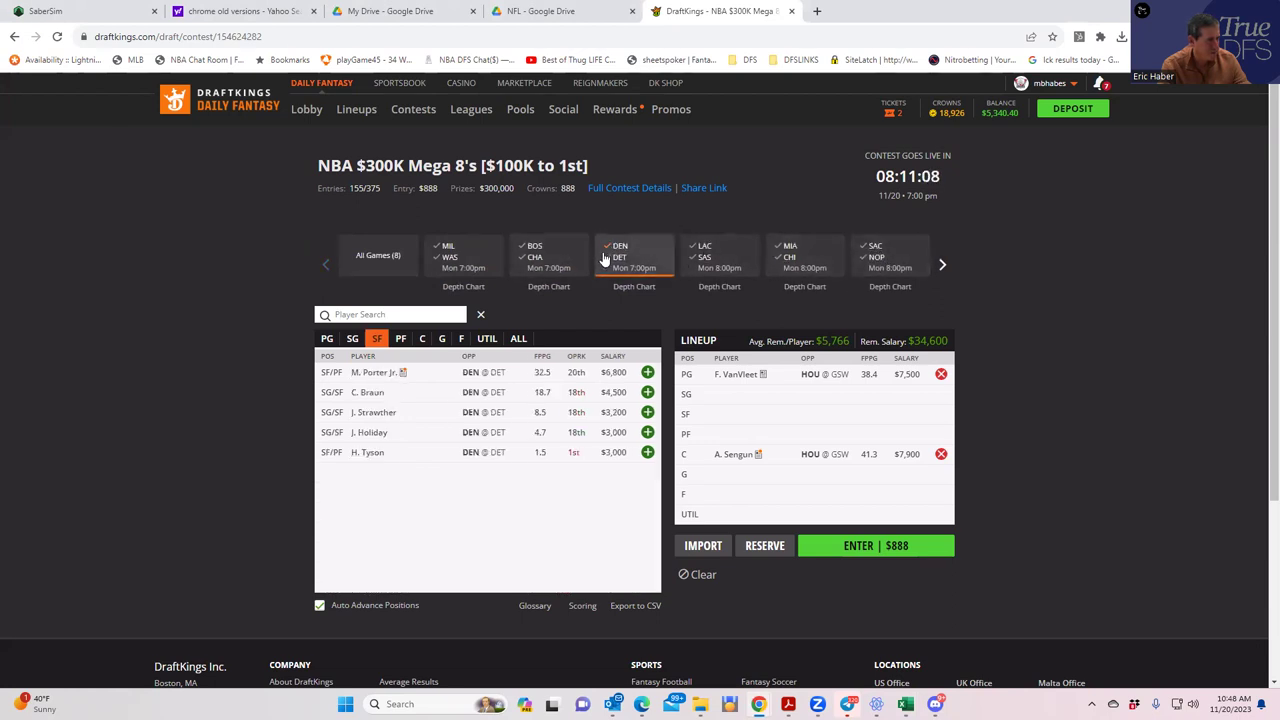
{"action": "left_click", "coordinate": [648, 372]}
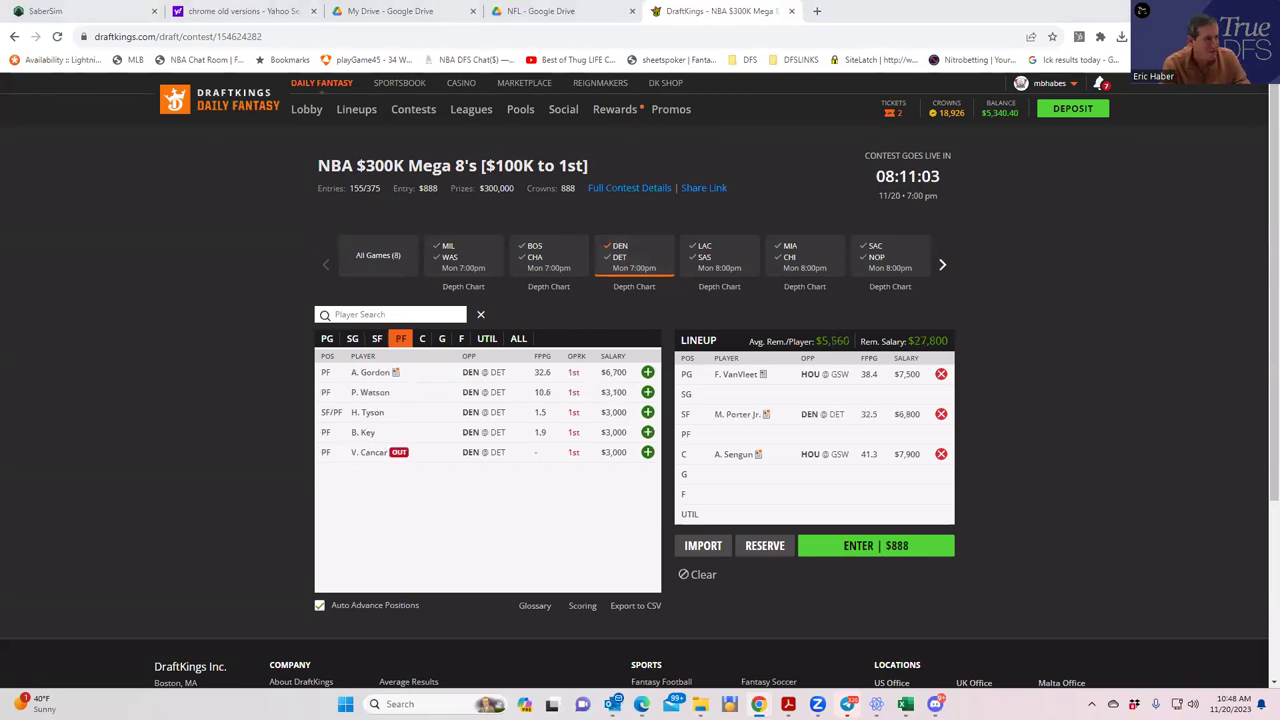
{"action": "key", "text": "alt+Tab"}
{"action": "key", "text": "super+Up"}
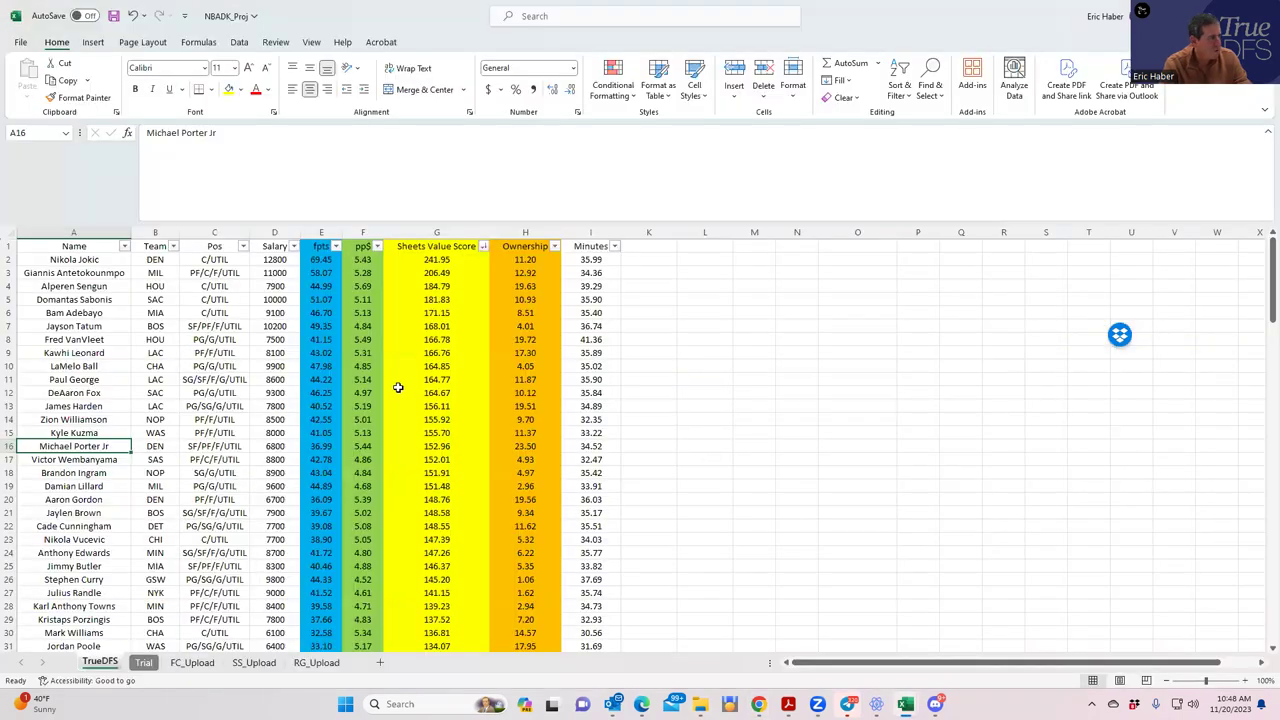
- Sort the Excel projections by ppS from largest to smallest
{"action": "left_click", "coordinate": [360, 246]}
{"action": "left_click", "coordinate": [377, 246]}
{"action": "left_click", "coordinate": [330, 277]}
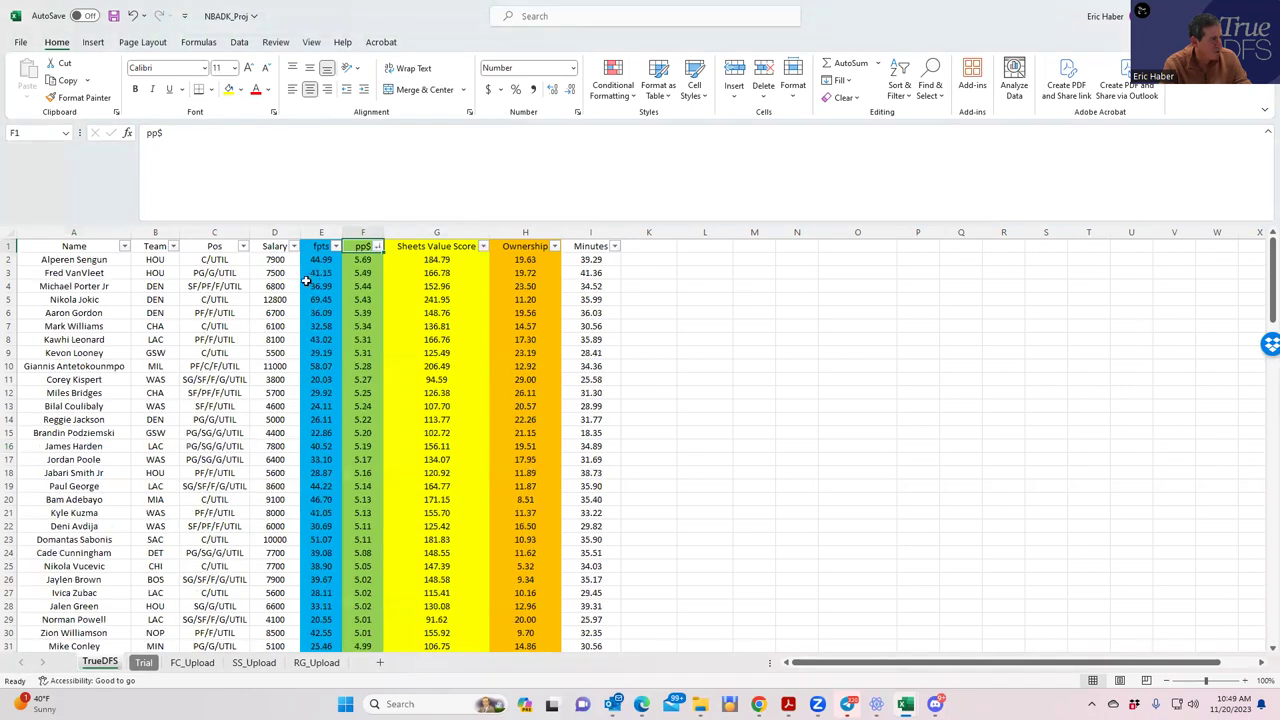
- Review the salaries of Looney (5500), Kispert (3800), Gordon (6700) and Leonard (8100)
{"action": "left_click", "coordinate": [285, 353]}
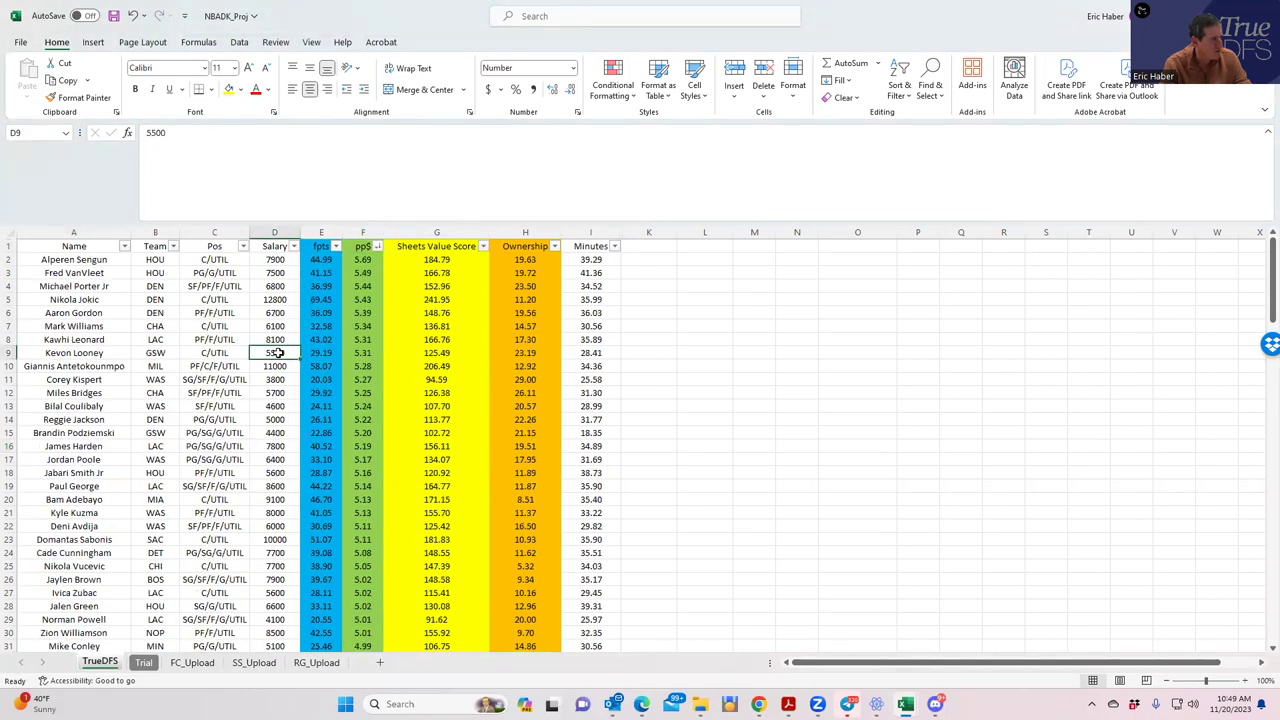
{"action": "left_click", "coordinate": [290, 380]}
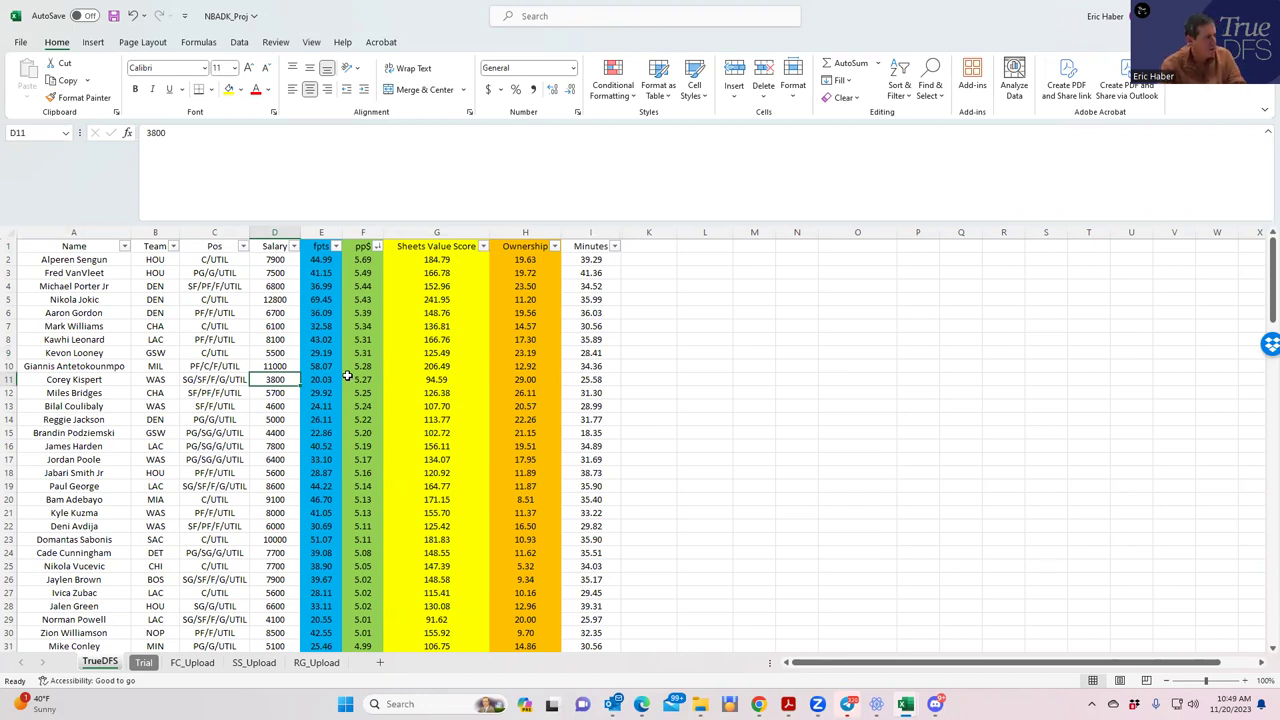
{"action": "left_click", "coordinate": [271, 288]}
{"action": "left_click", "coordinate": [274, 313]}
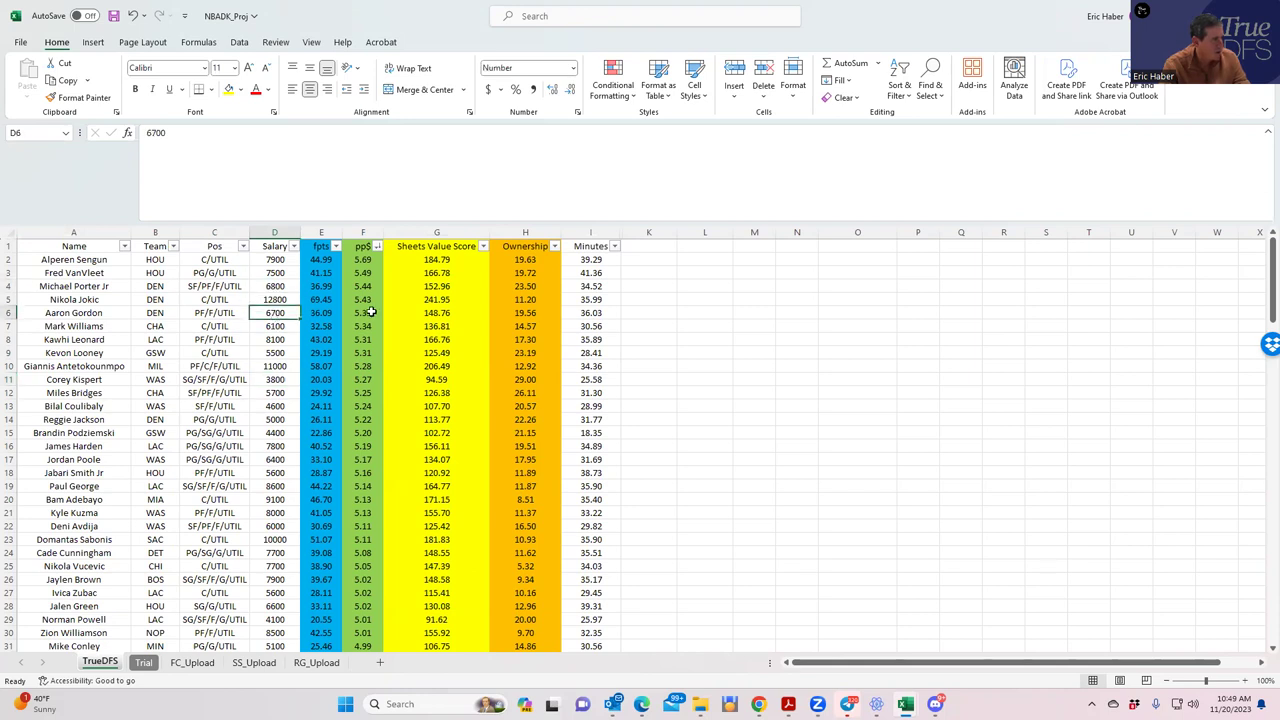
{"action": "left_click", "coordinate": [278, 340]}
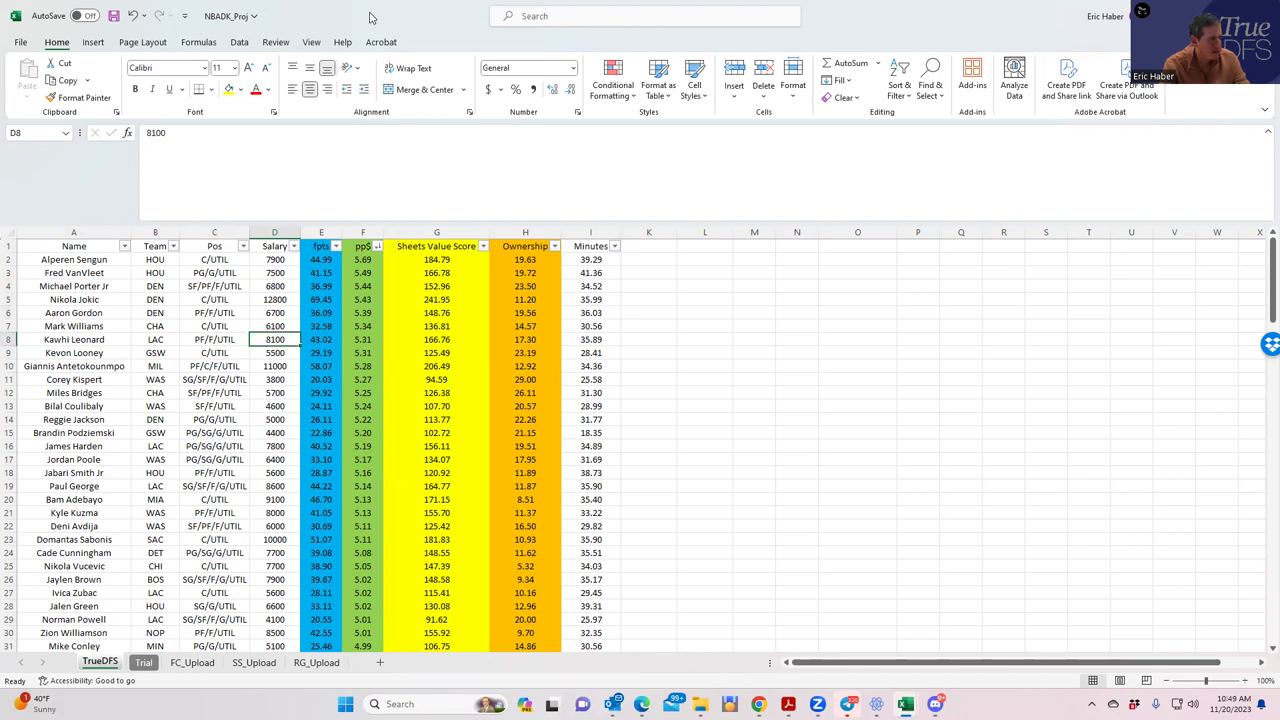
{"action": "key", "text": "alt+Tab"}
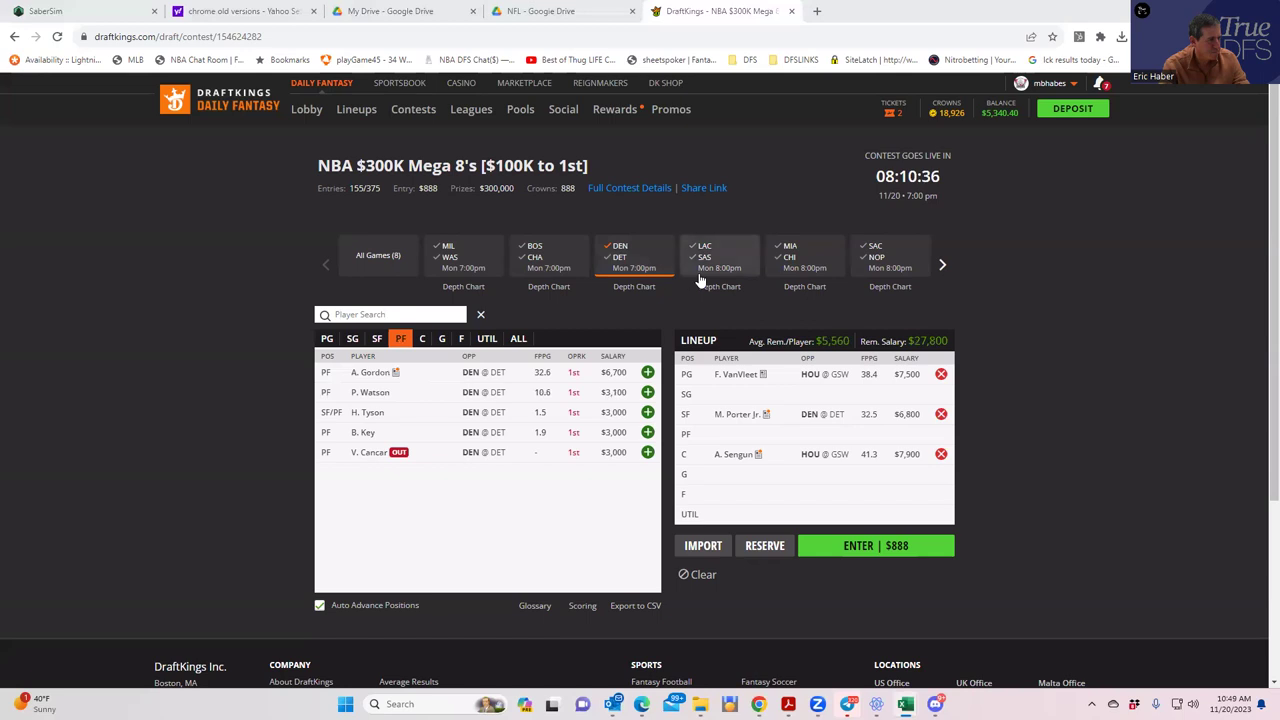
- Add K. Leonard from the LAC/SAS game to the lineup at PF
{"action": "left_click", "coordinate": [616, 254]}
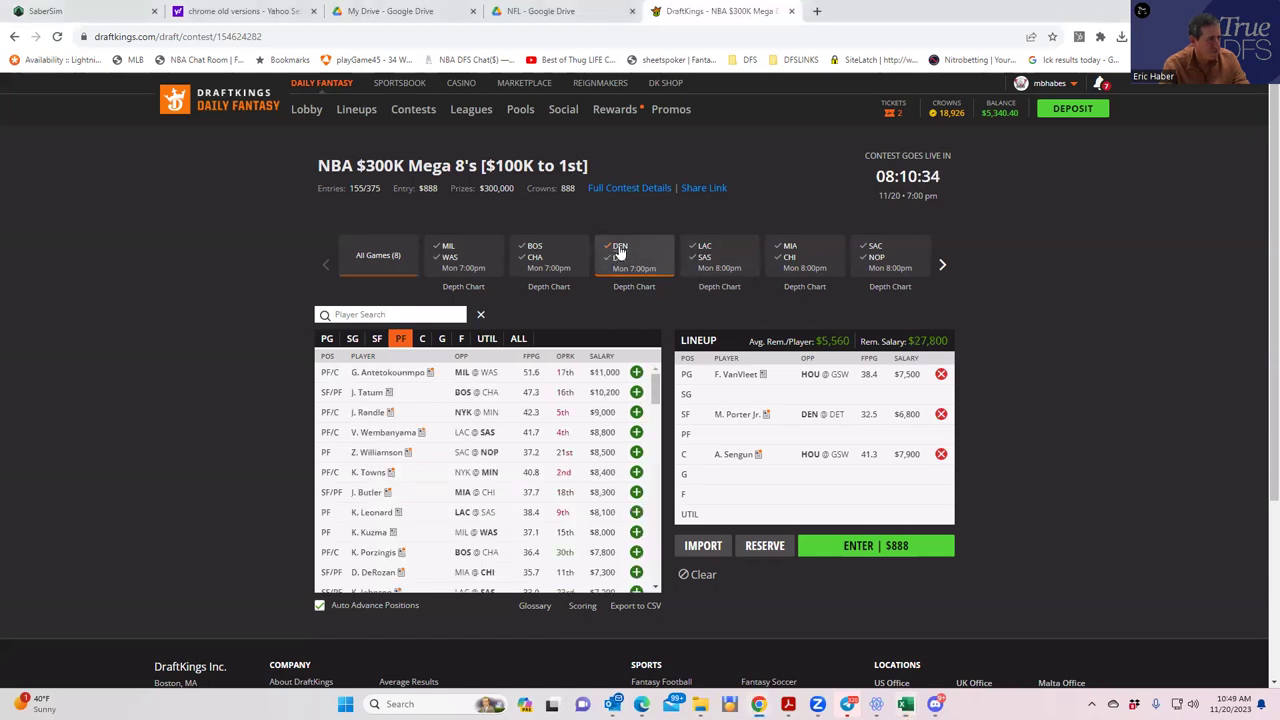
{"action": "left_click", "coordinate": [945, 267]}
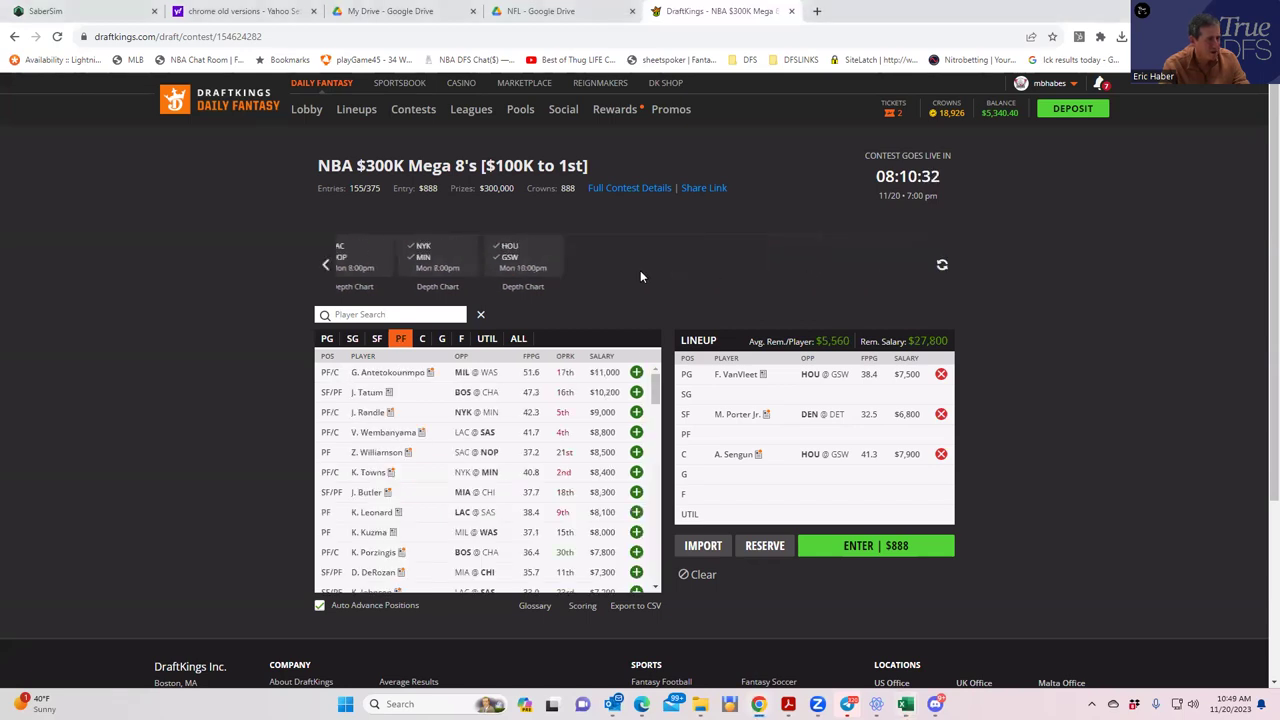
{"action": "left_click", "coordinate": [325, 267]}
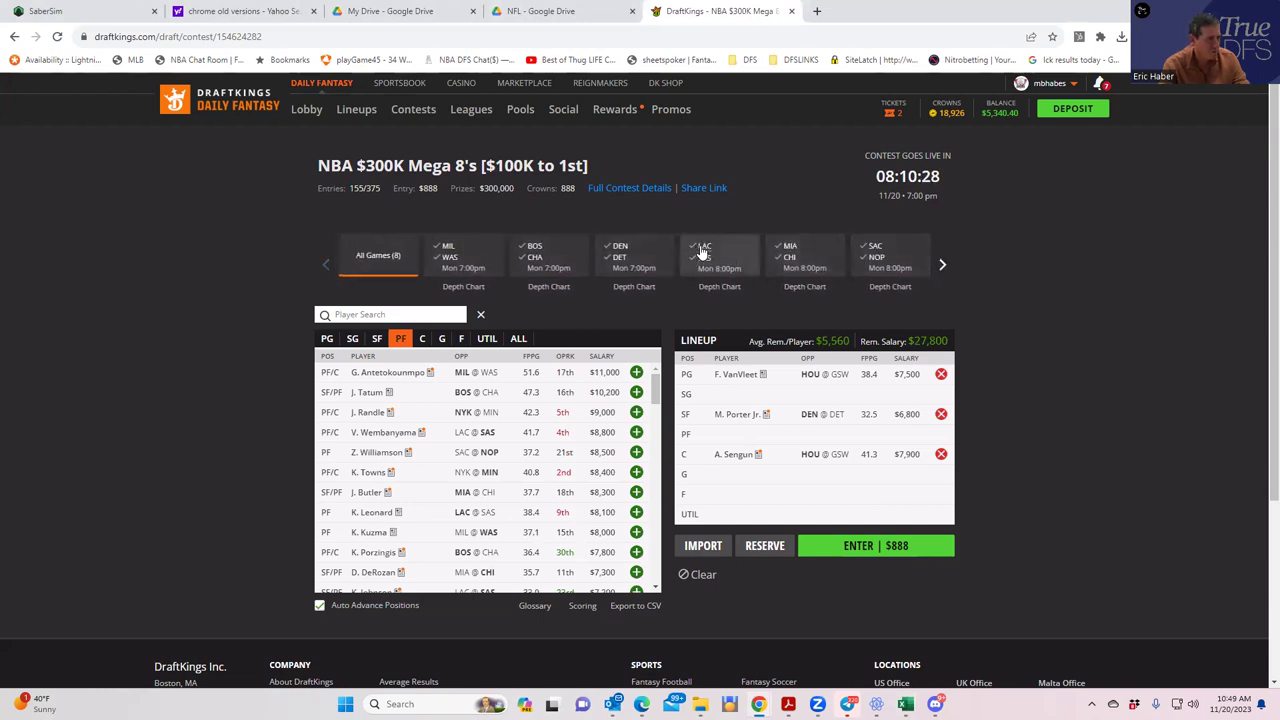
{"action": "left_click", "coordinate": [697, 258]}
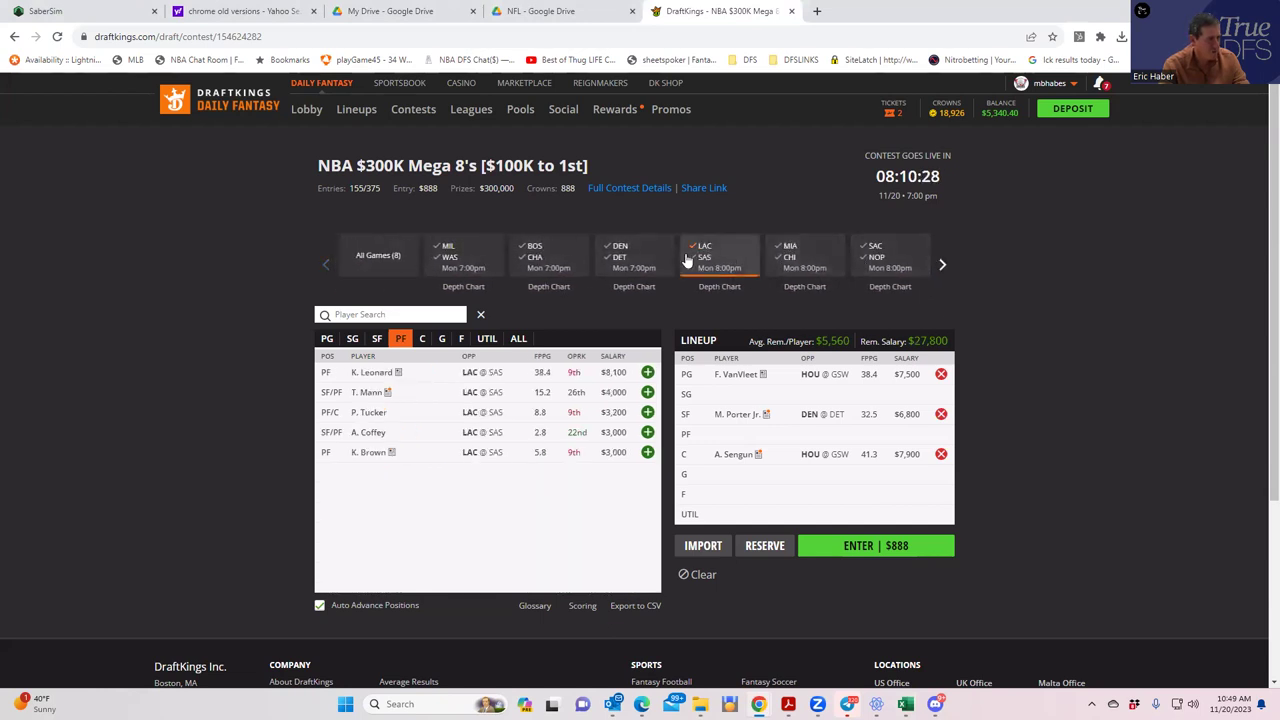
{"action": "left_click", "coordinate": [647, 373]}
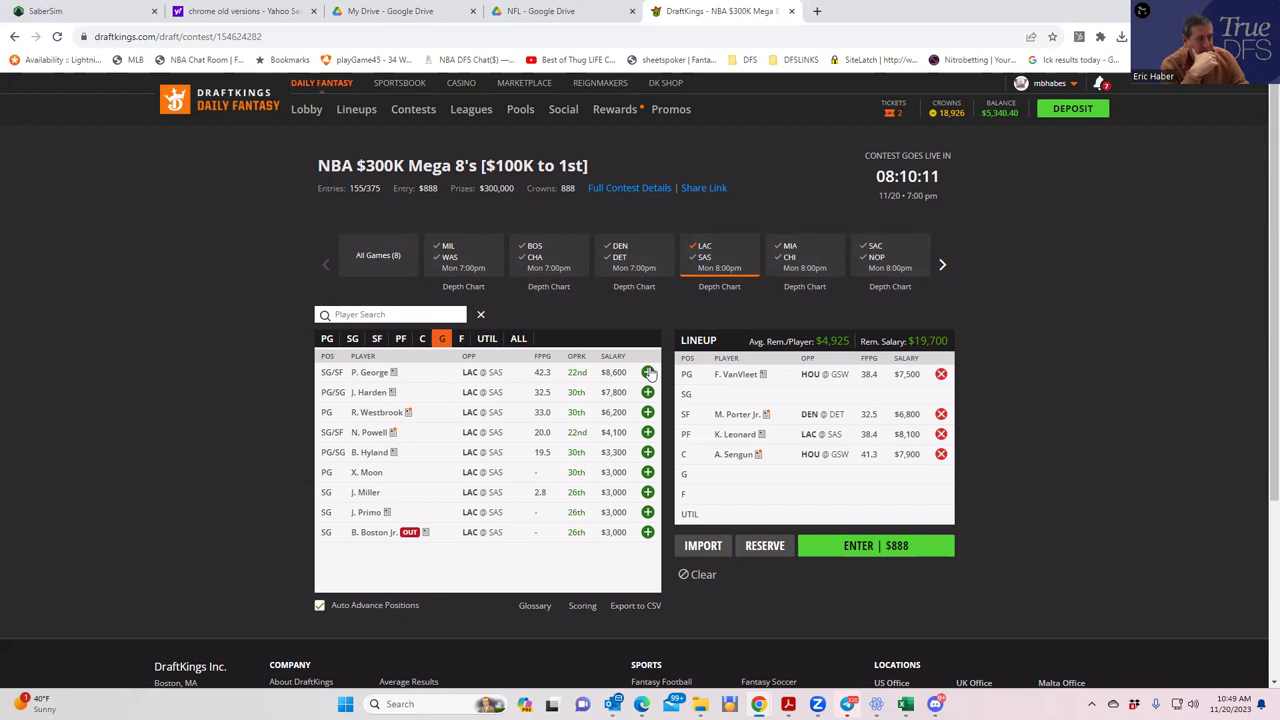
- Add K. Looney from the HOU/GSW game at UTIL, leaving $14,200
{"action": "left_click", "coordinate": [700, 252]}
{"action": "left_click", "coordinate": [940, 265]}
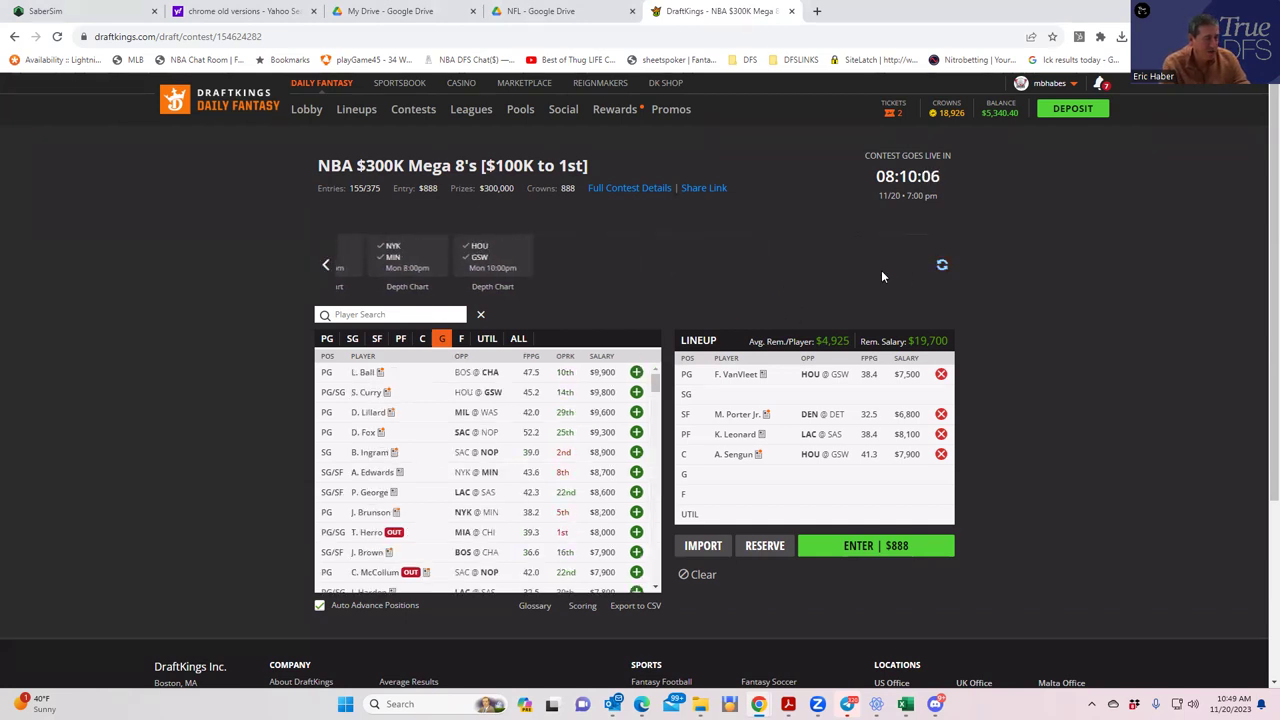
{"action": "left_click", "coordinate": [451, 250]}
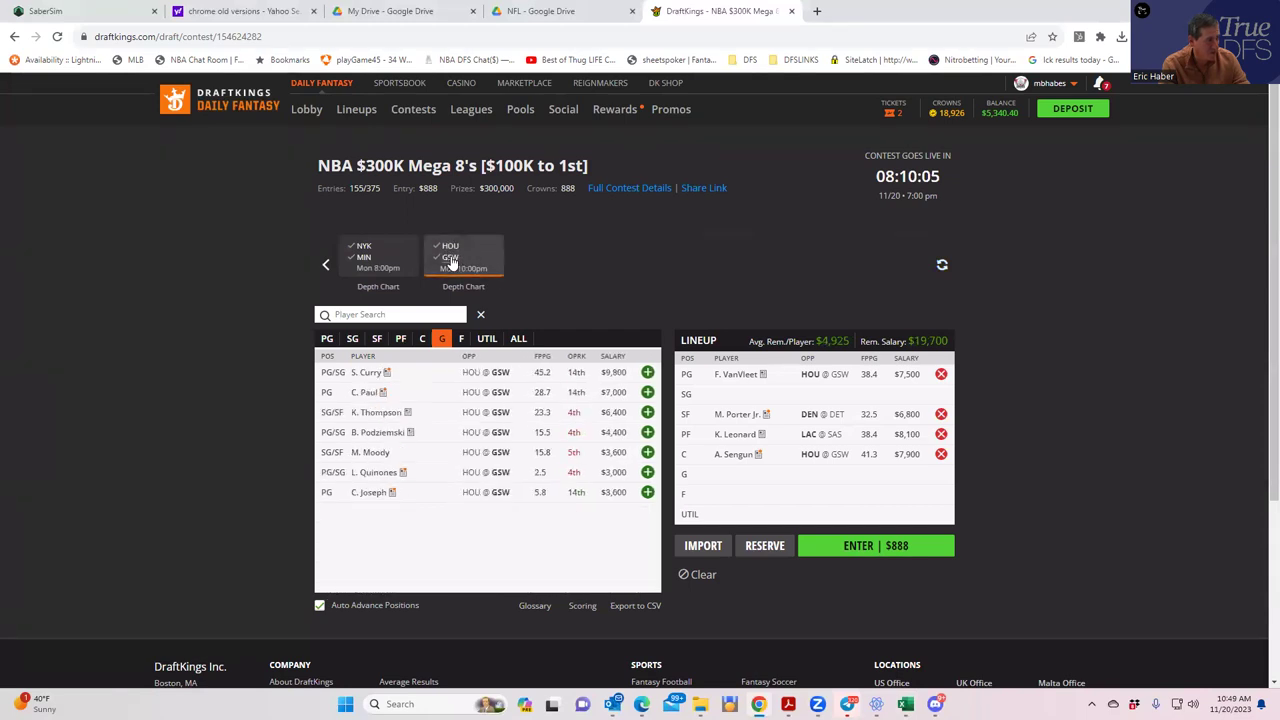
{"action": "left_click", "coordinate": [487, 339]}
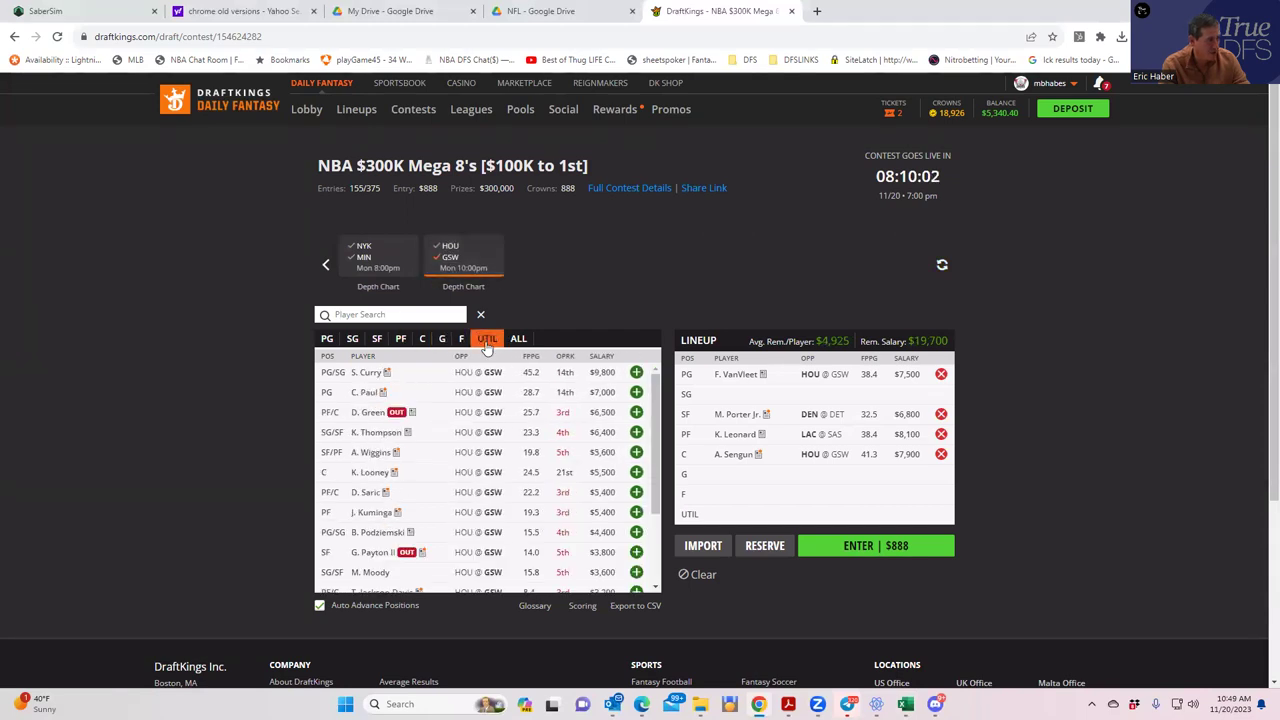
{"action": "left_click", "coordinate": [374, 308]}
{"action": "type", "text": "loo"}
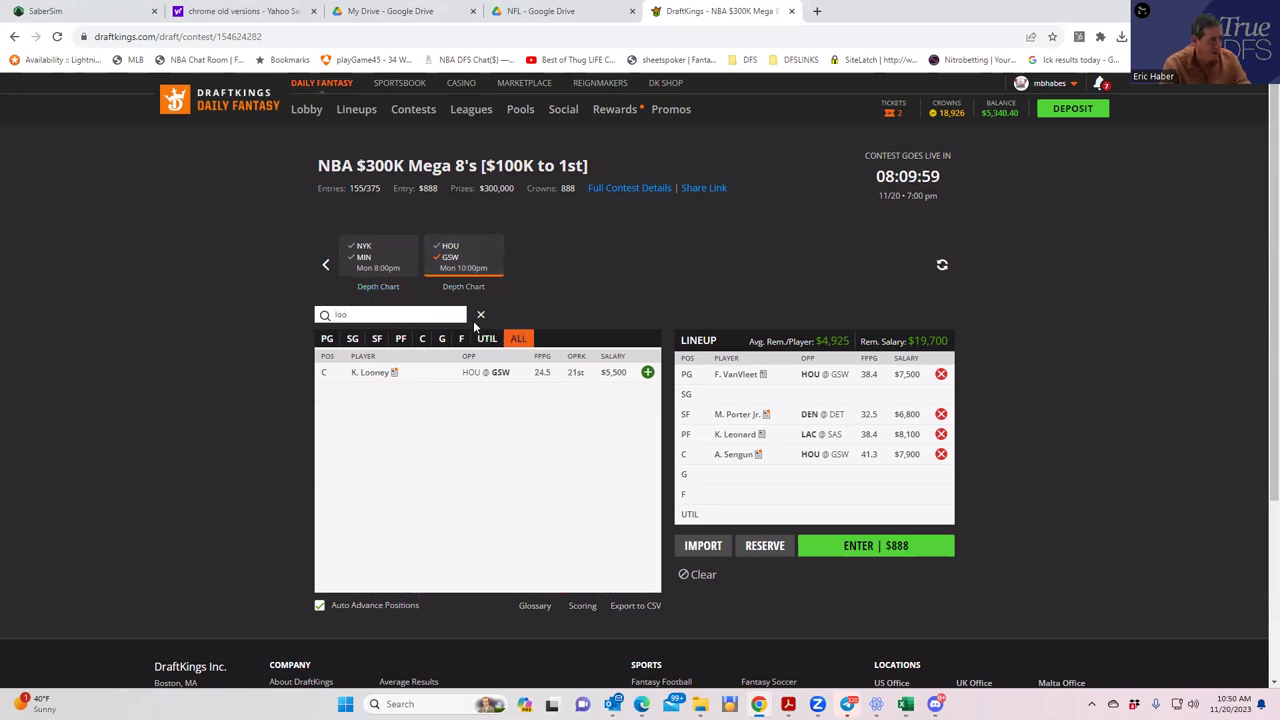
{"action": "left_click", "coordinate": [647, 373]}
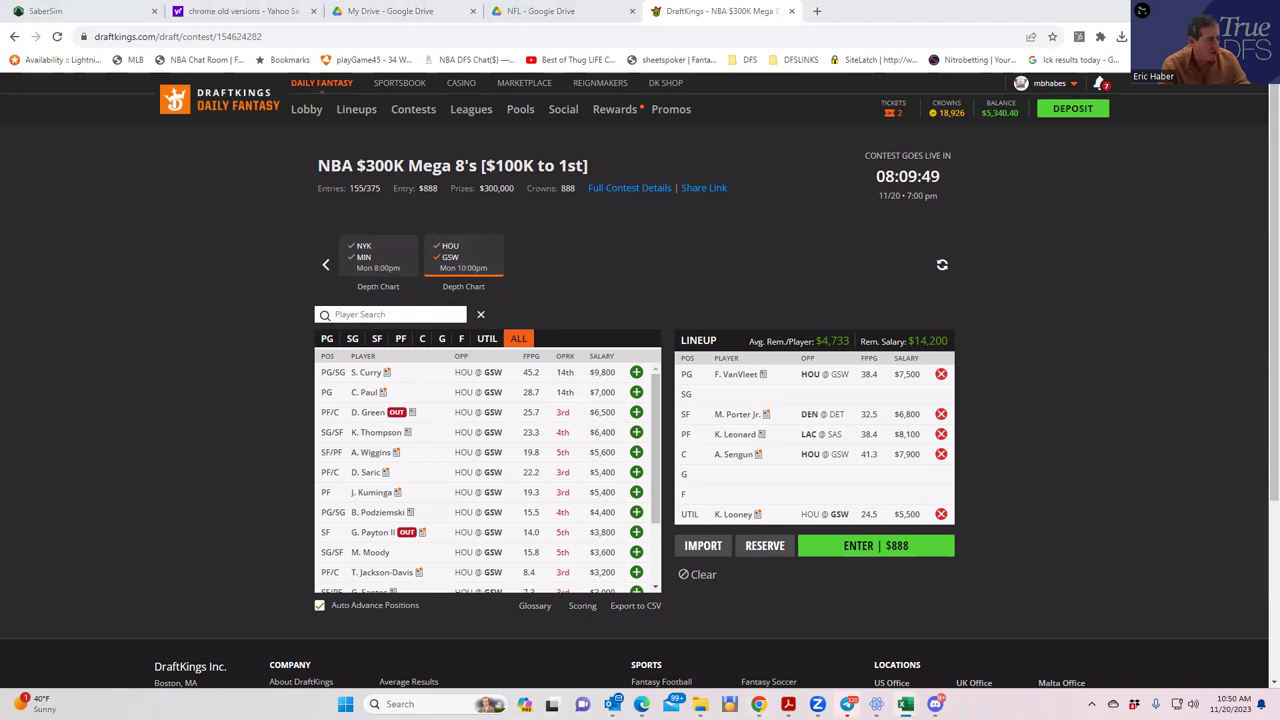
{"action": "key", "text": "alt+Tab"}
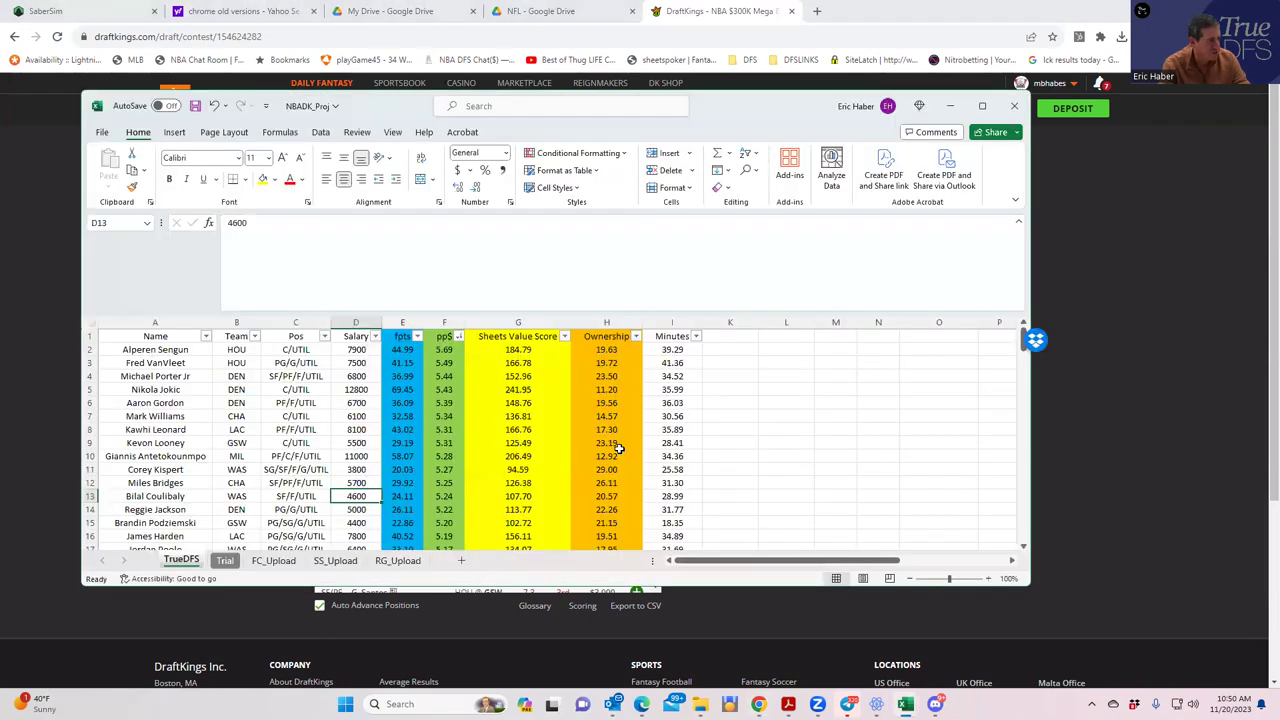
- Confirm Brandin Podziemski's $4,400 salary and add him at SG, leaving $9,800
{"action": "left_click", "coordinate": [364, 523]}
{"action": "left_click", "coordinate": [172, 523]}
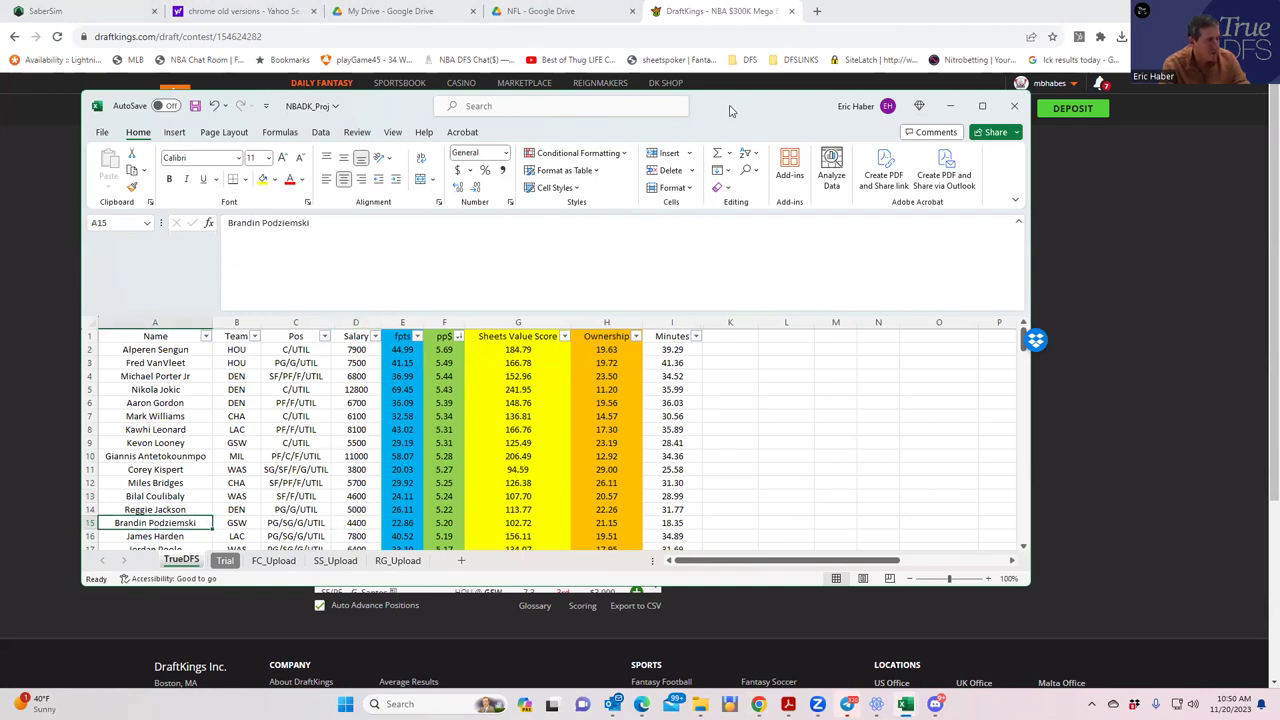
{"action": "key", "text": "alt+Tab"}
{"action": "left_click", "coordinate": [352, 338]}
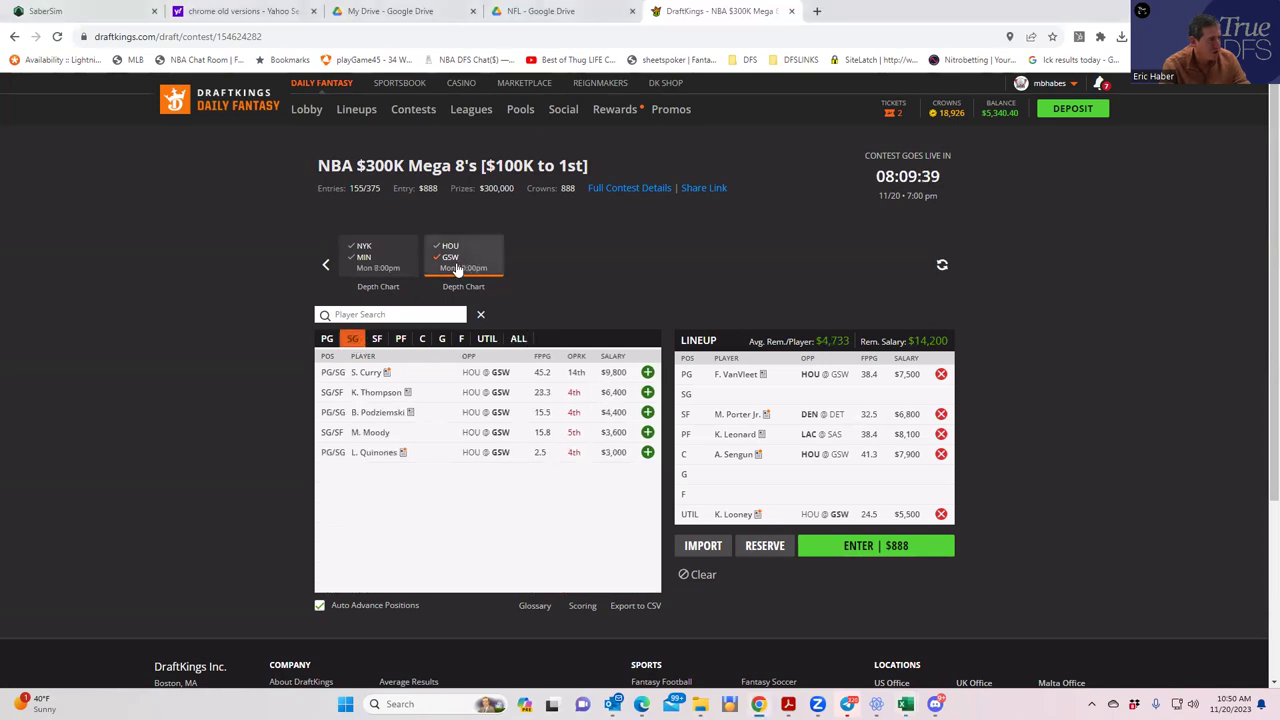
{"action": "left_click", "coordinate": [648, 413]}
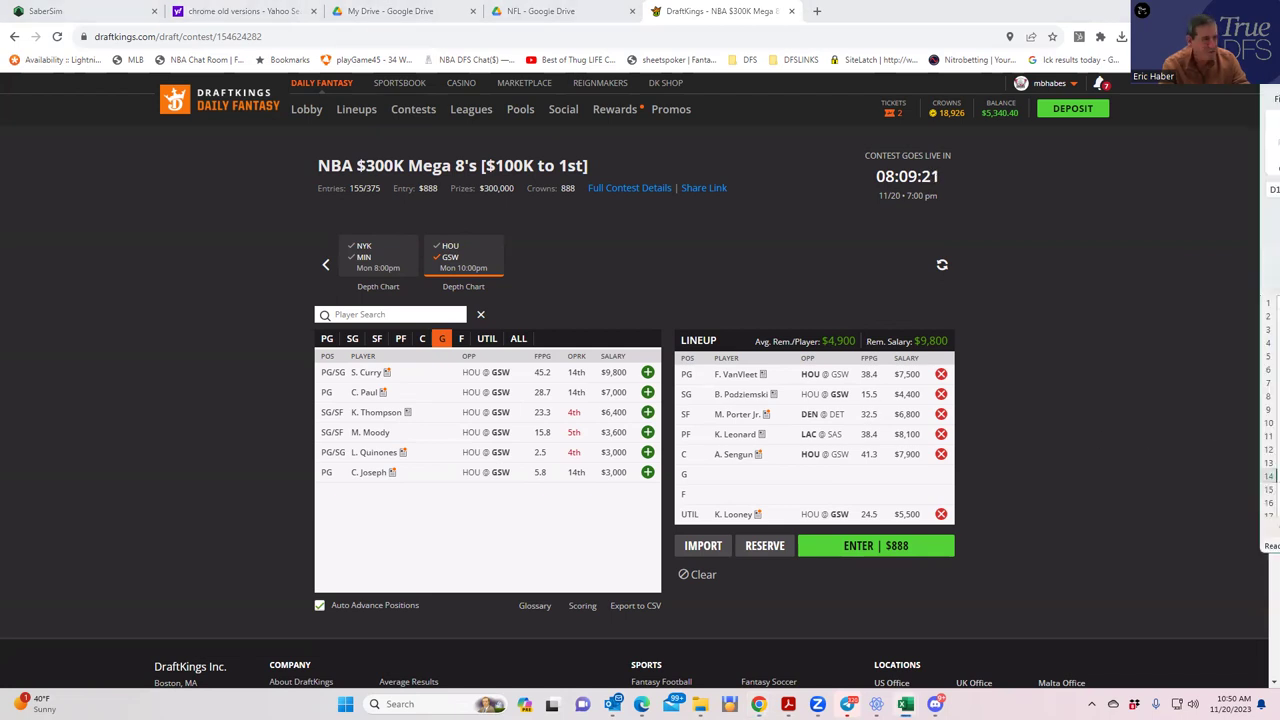
- Check Bilal Coulibaly's ppS in Excel, then list guards from all games again
{"action": "key", "text": "alt+Tab"}
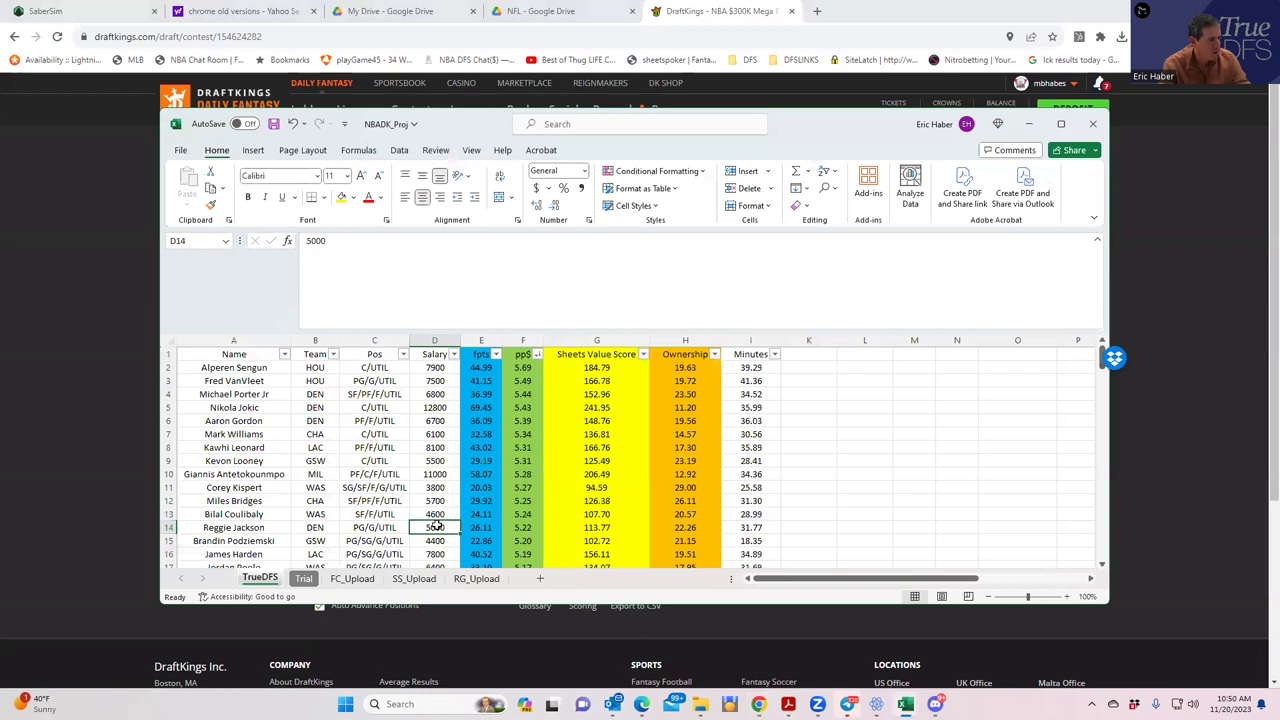
{"action": "left_click", "coordinate": [505, 515]}
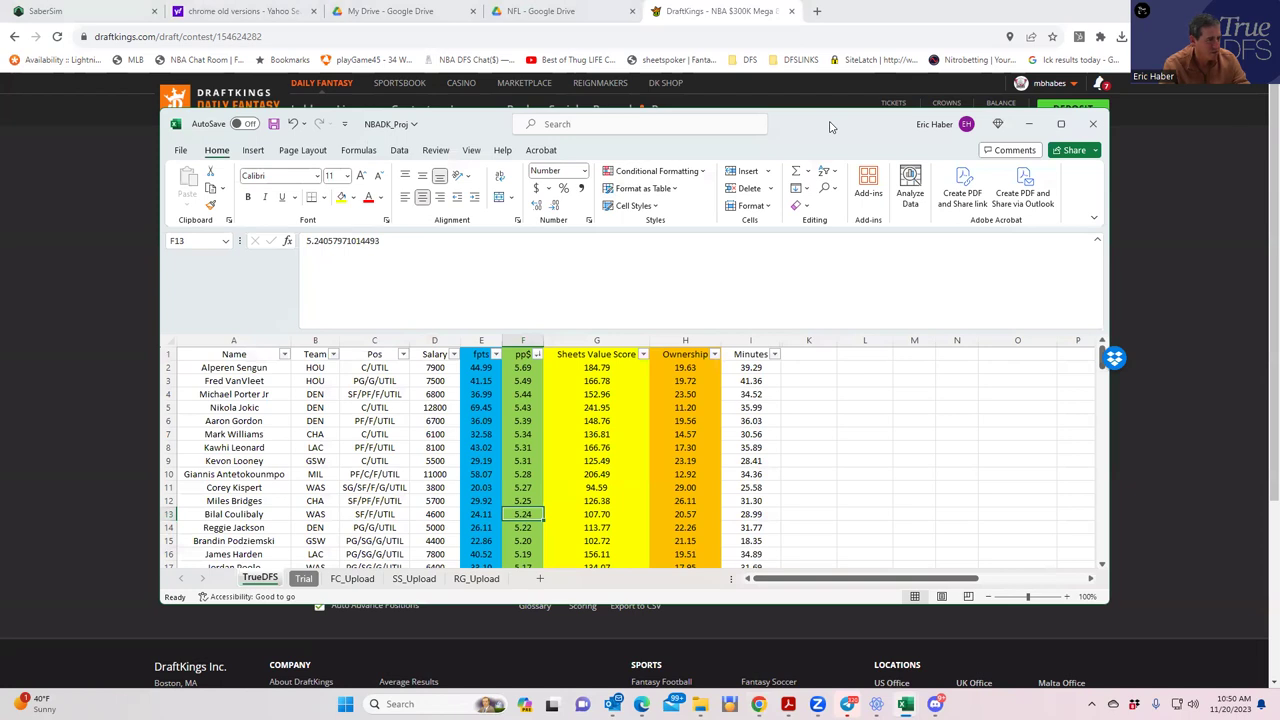
{"action": "key", "text": "alt+Tab"}
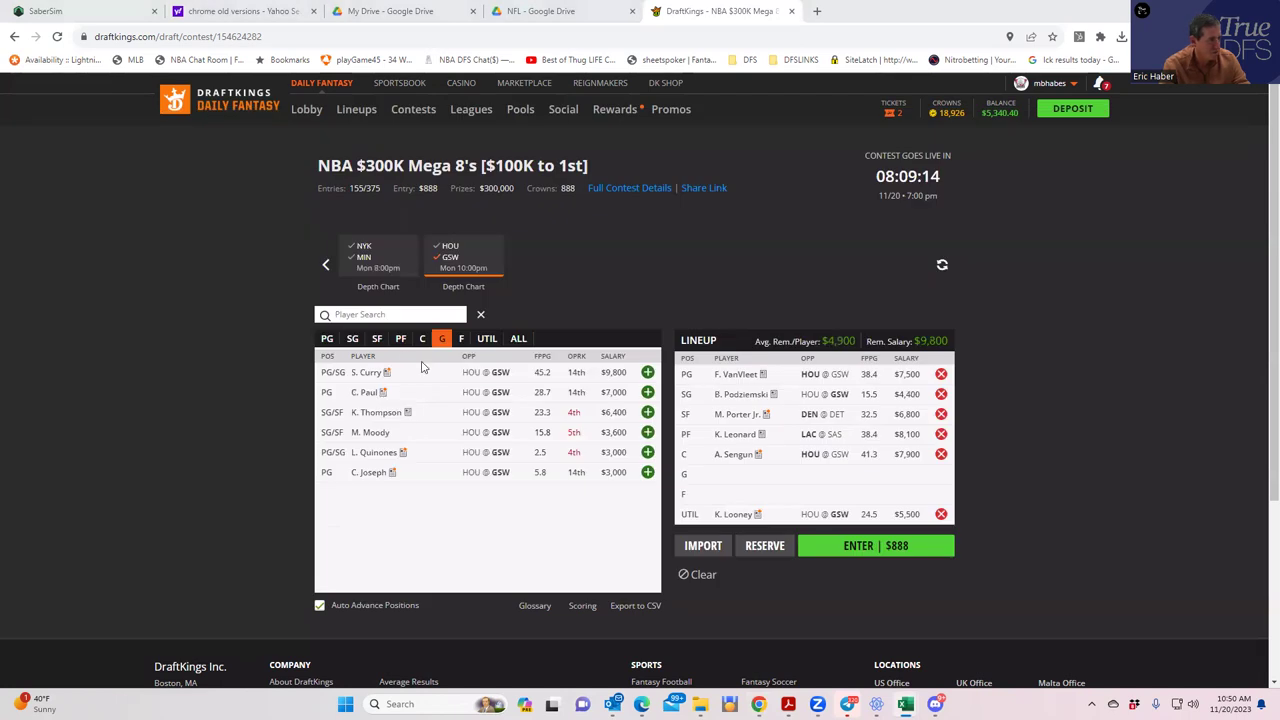
{"action": "left_click", "coordinate": [448, 255]}
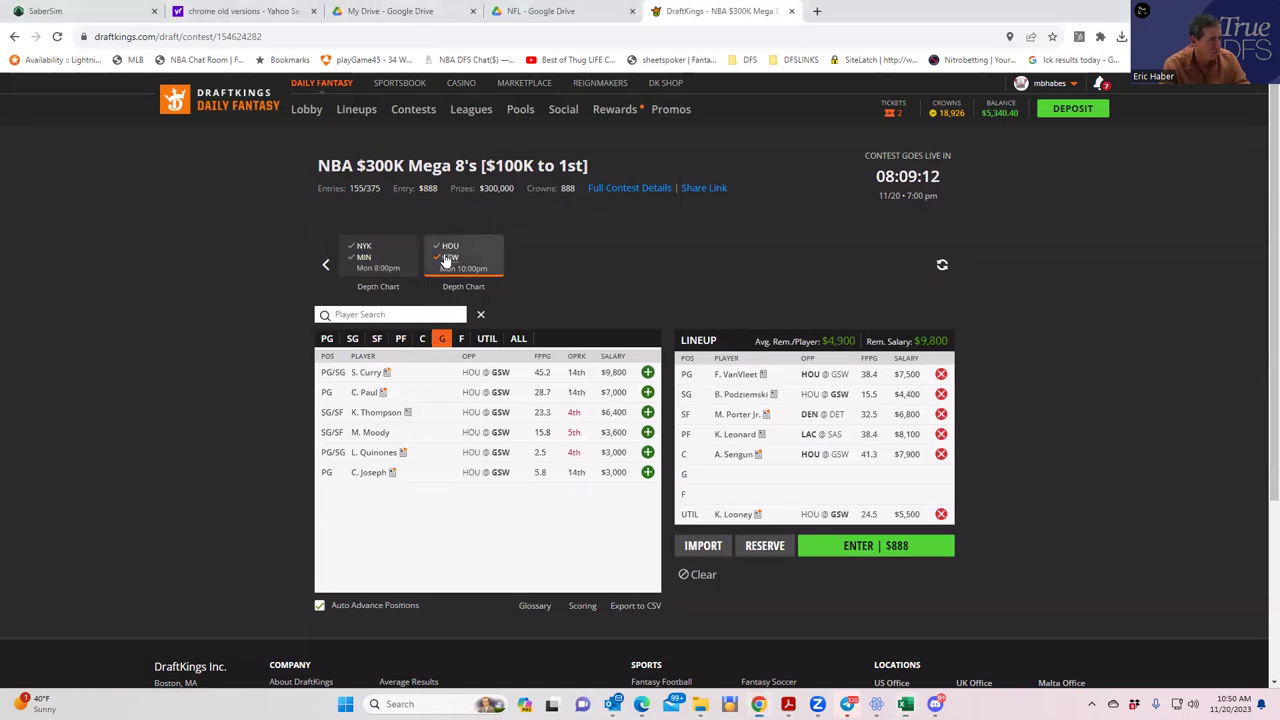
- Add R. Jackson at G ($5,000) and B. Coulibaly at F ($4,600), leaving $200 salary
{"action": "left_click", "coordinate": [372, 314]}
{"action": "type", "text": "reggie"}
{"action": "left_click", "coordinate": [640, 373]}
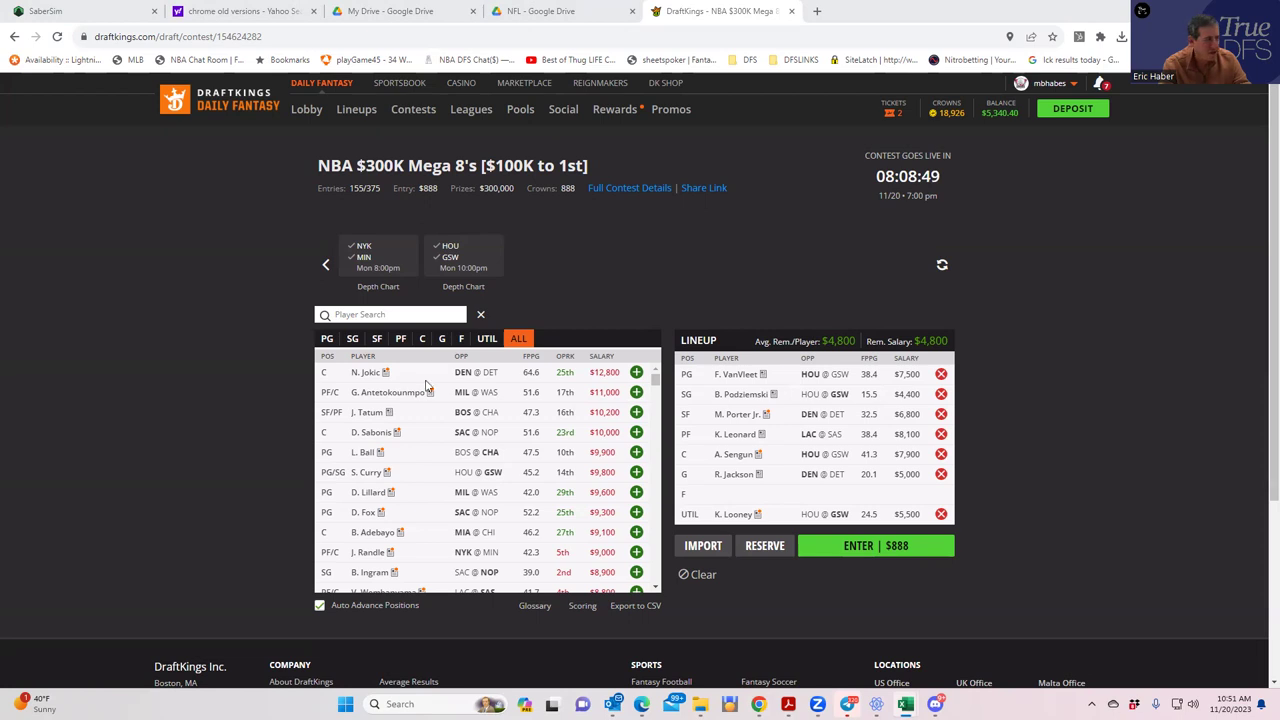
{"action": "left_click", "coordinate": [462, 338]}
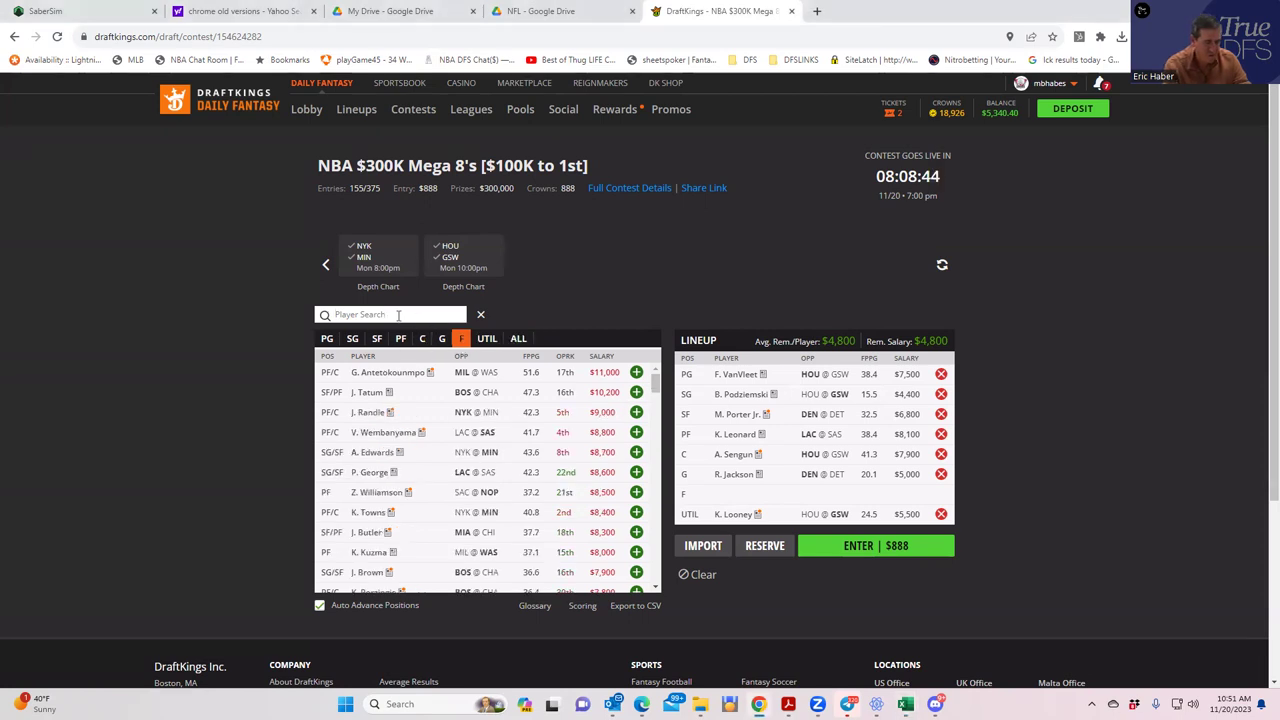
{"action": "left_click", "coordinate": [398, 315]}
{"action": "type", "text": "coul"}
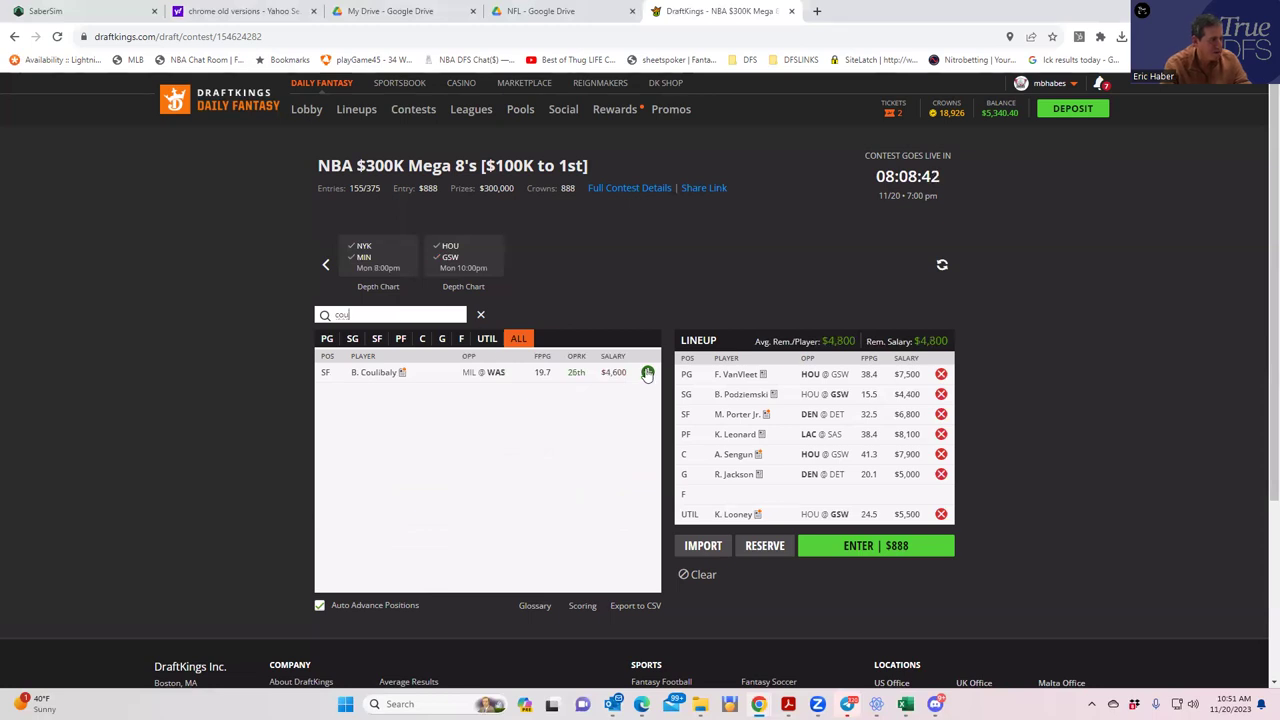
{"action": "left_click", "coordinate": [648, 373]}
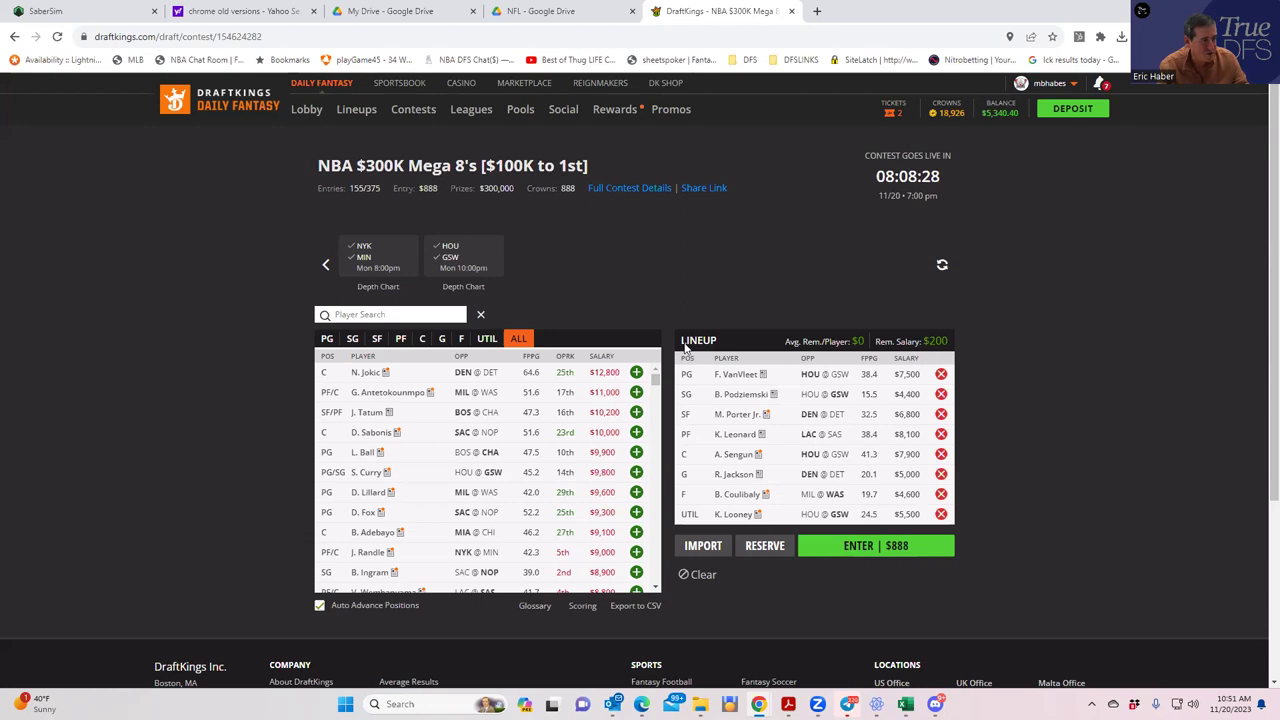
- Enter the lineup into 50 Fadeaway, one $40K Splash and one $35K Showtime contest, then view SaberSim
{"action": "left_click", "coordinate": [857, 556]}
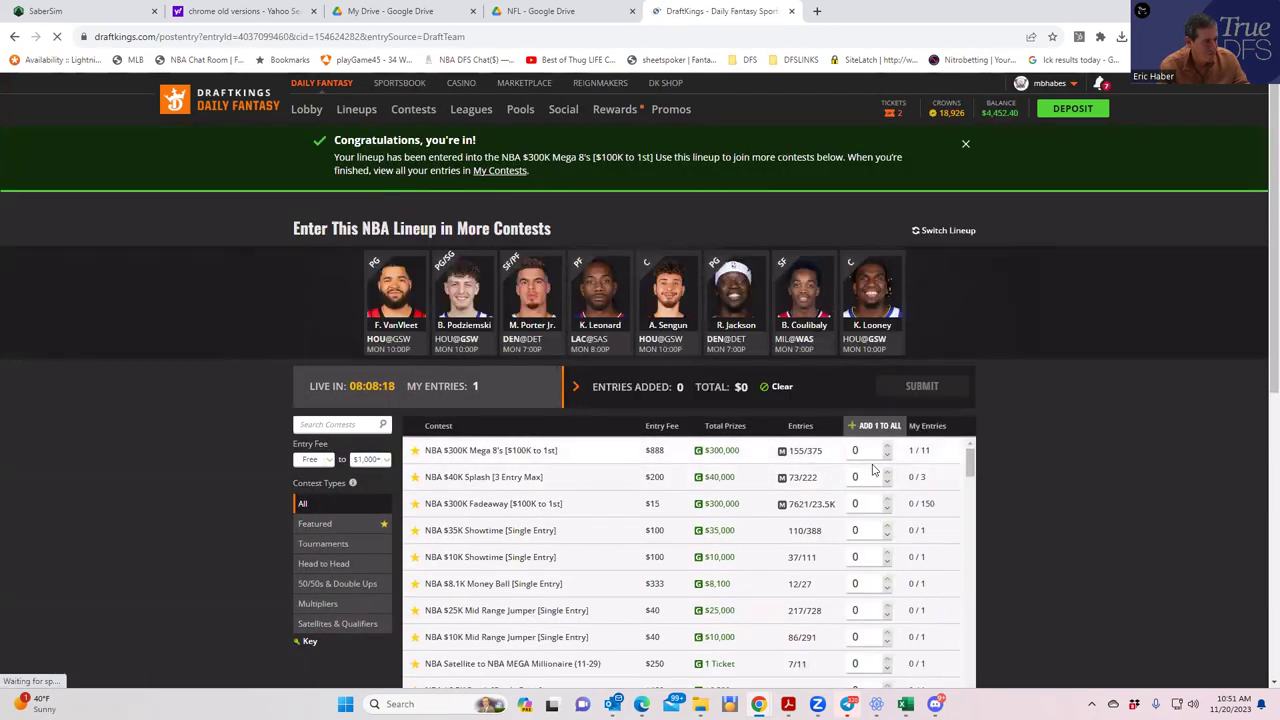
{"action": "left_click", "coordinate": [869, 505]}
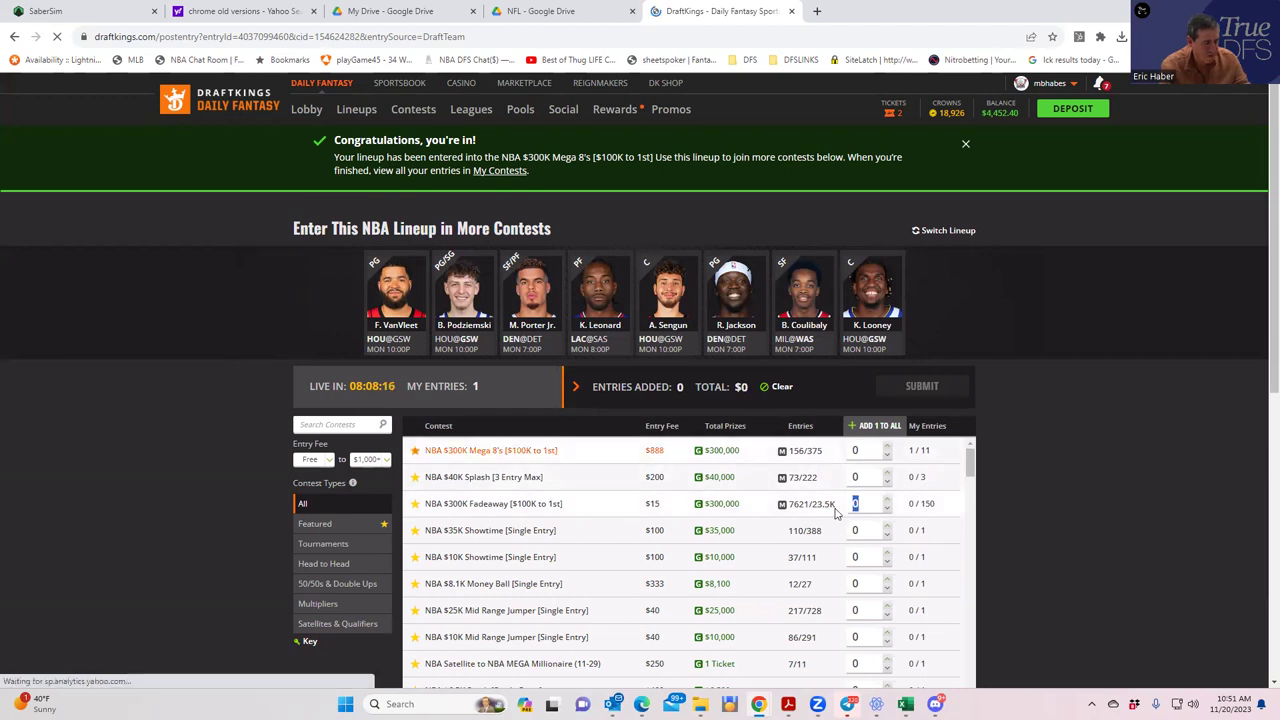
{"action": "type", "text": "50"}
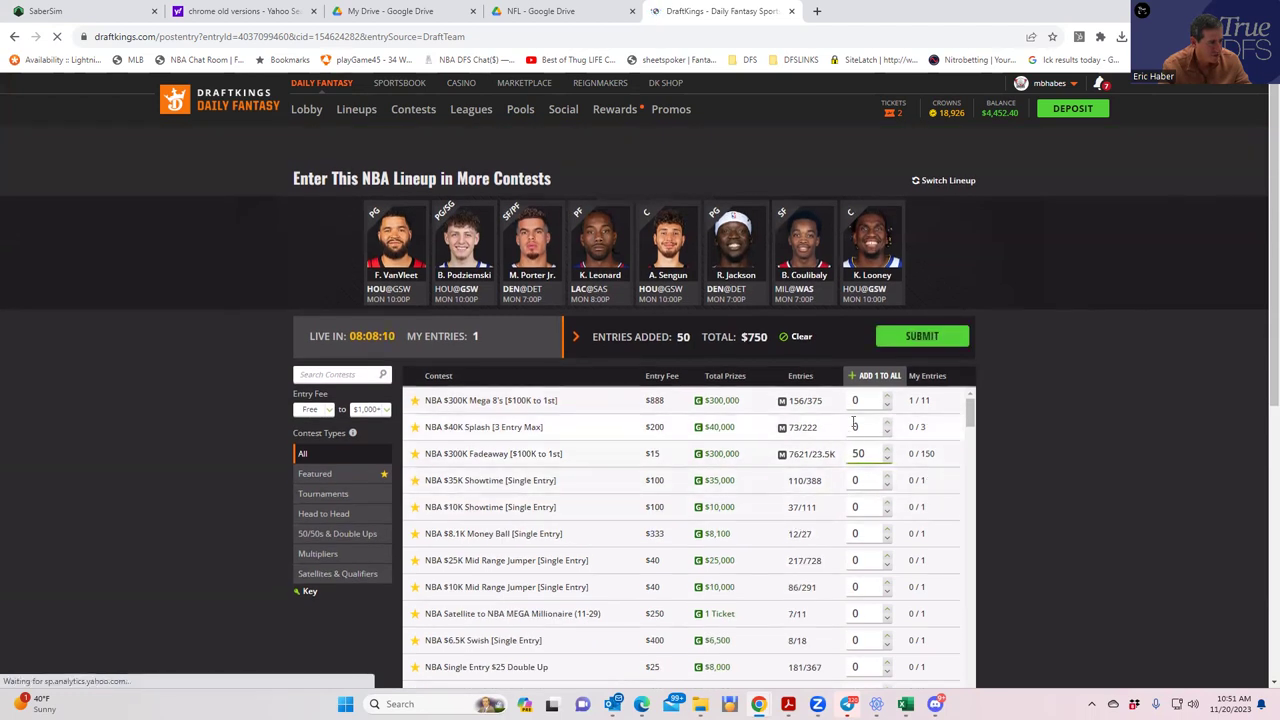
{"action": "left_click", "coordinate": [887, 424]}
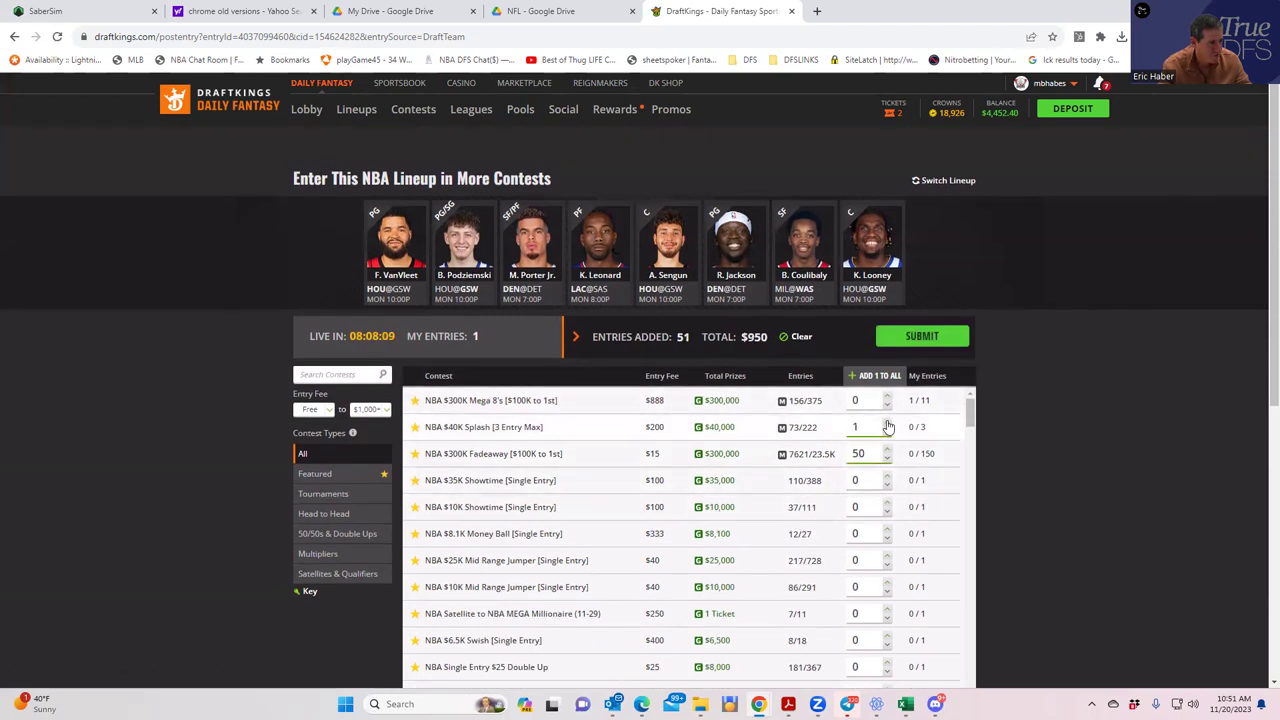
{"action": "left_click", "coordinate": [888, 478]}
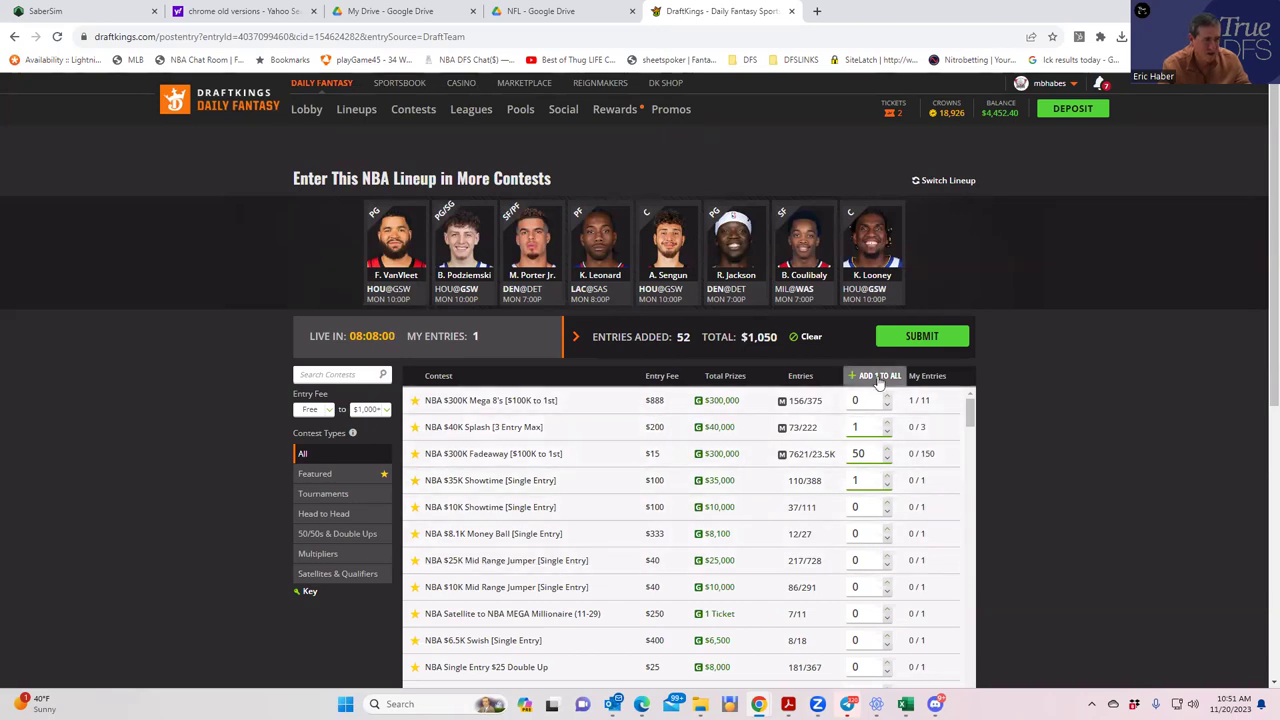
{"action": "left_click", "coordinate": [922, 338]}
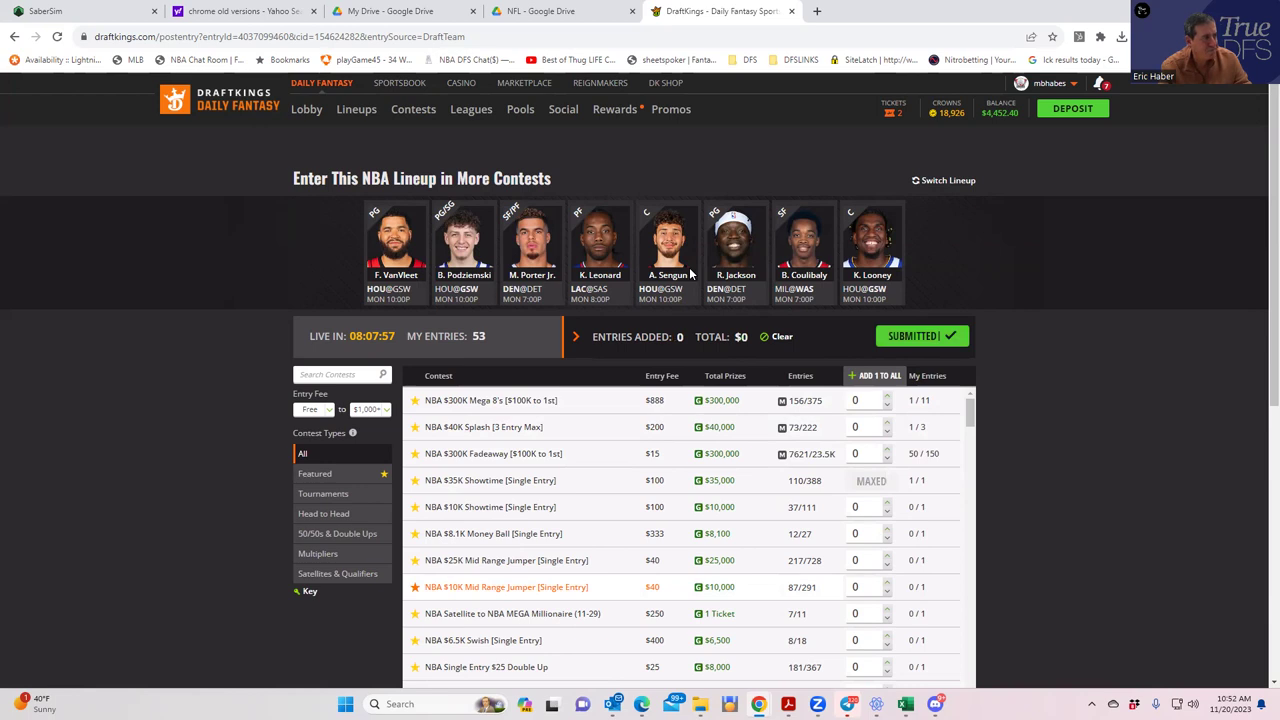
{"action": "left_click", "coordinate": [70, 16]}
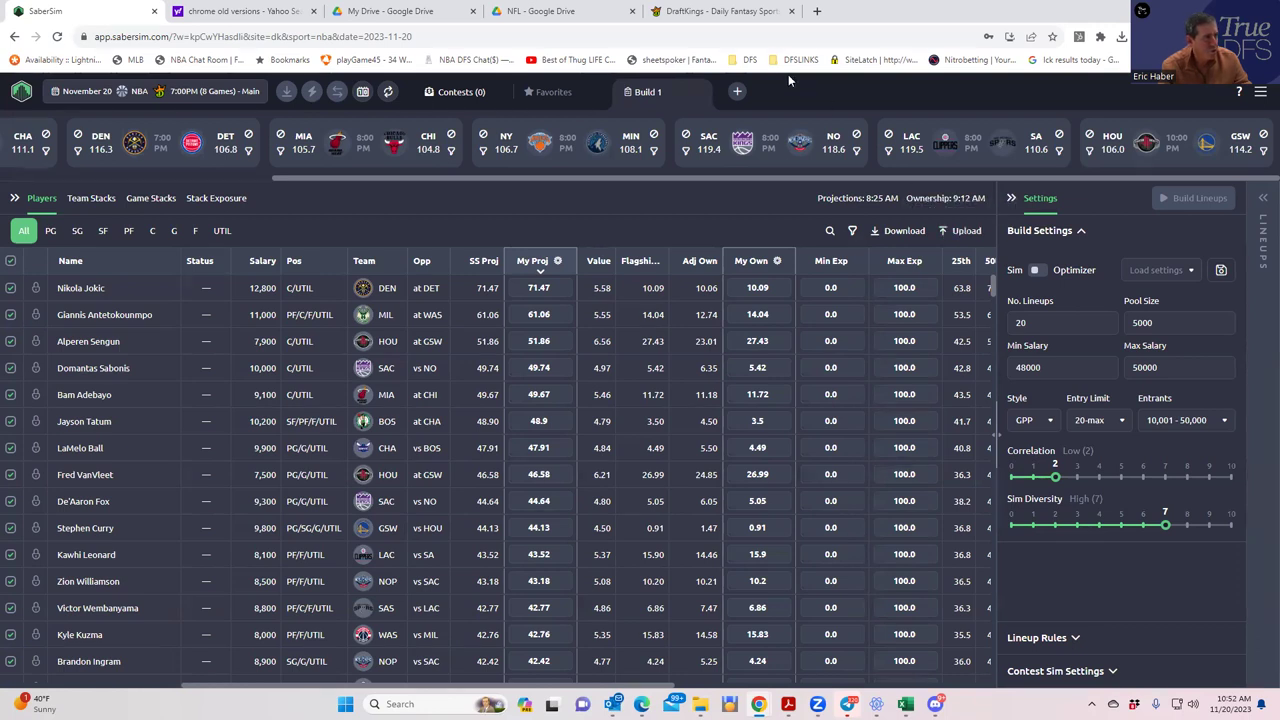
- Start a new draft for the NBA $10K Showtime [Single Entry] contest with $50,000 salary
{"action": "left_click", "coordinate": [718, 11]}
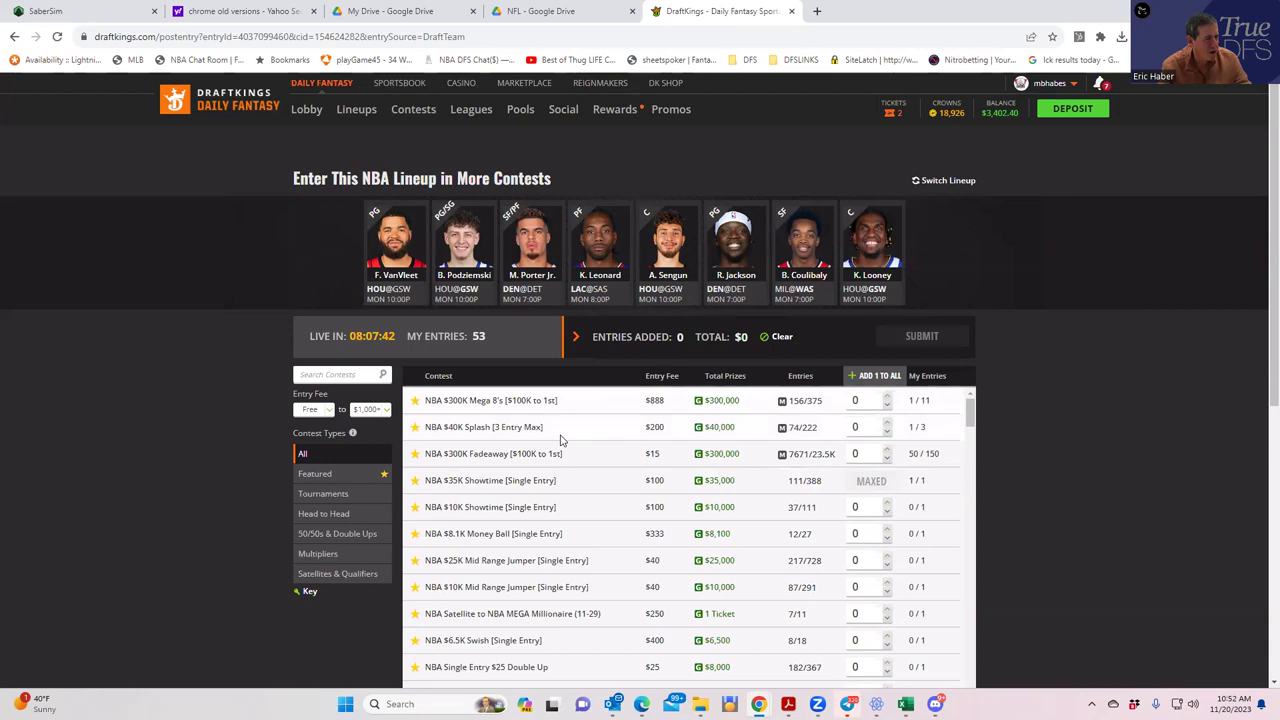
{"action": "left_click", "coordinate": [486, 510]}
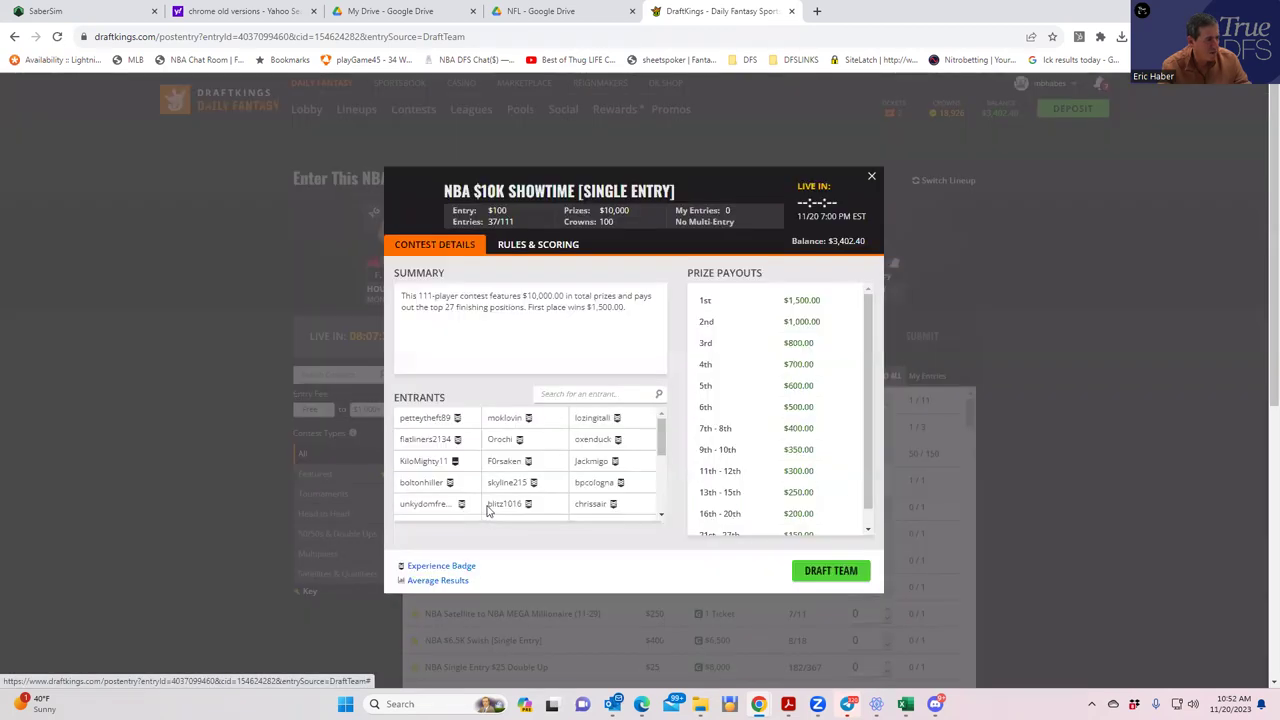
{"action": "left_click", "coordinate": [825, 570]}
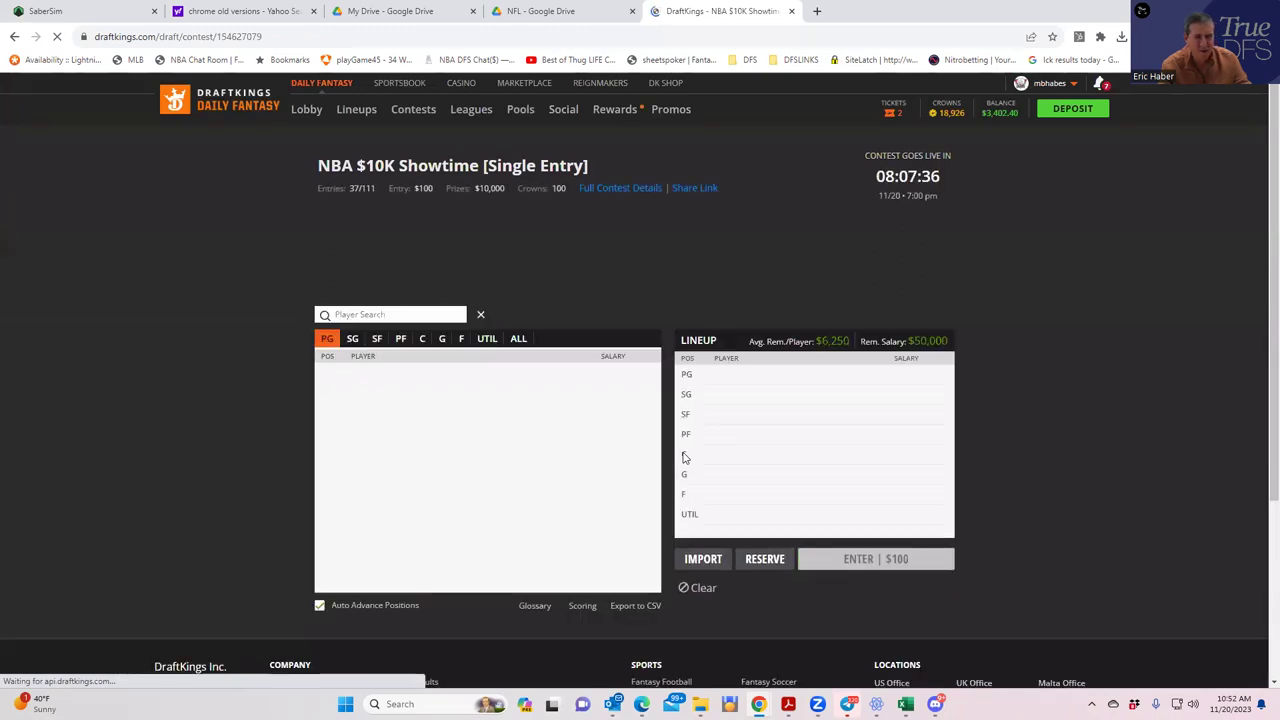
- Add N. Jokic at C for $12,800, then sort the Excel projections by pp$ largest first
{"action": "left_click", "coordinate": [425, 341]}
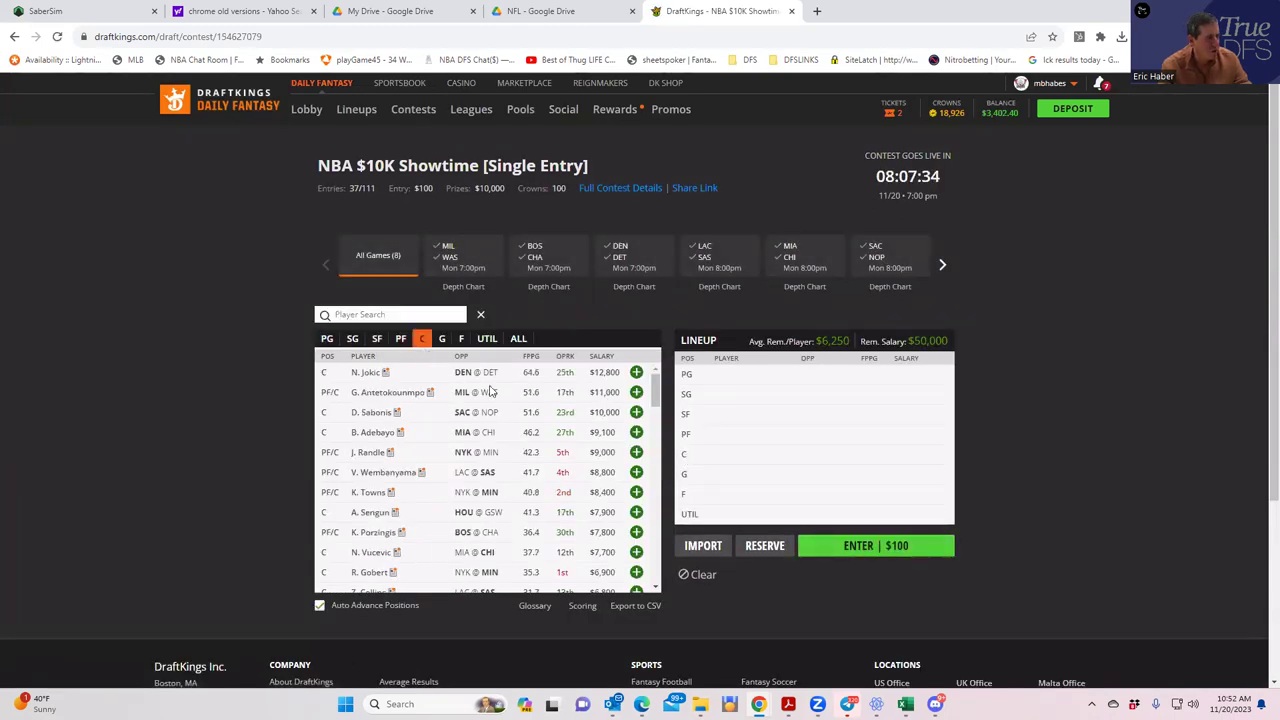
{"action": "left_click", "coordinate": [636, 373]}
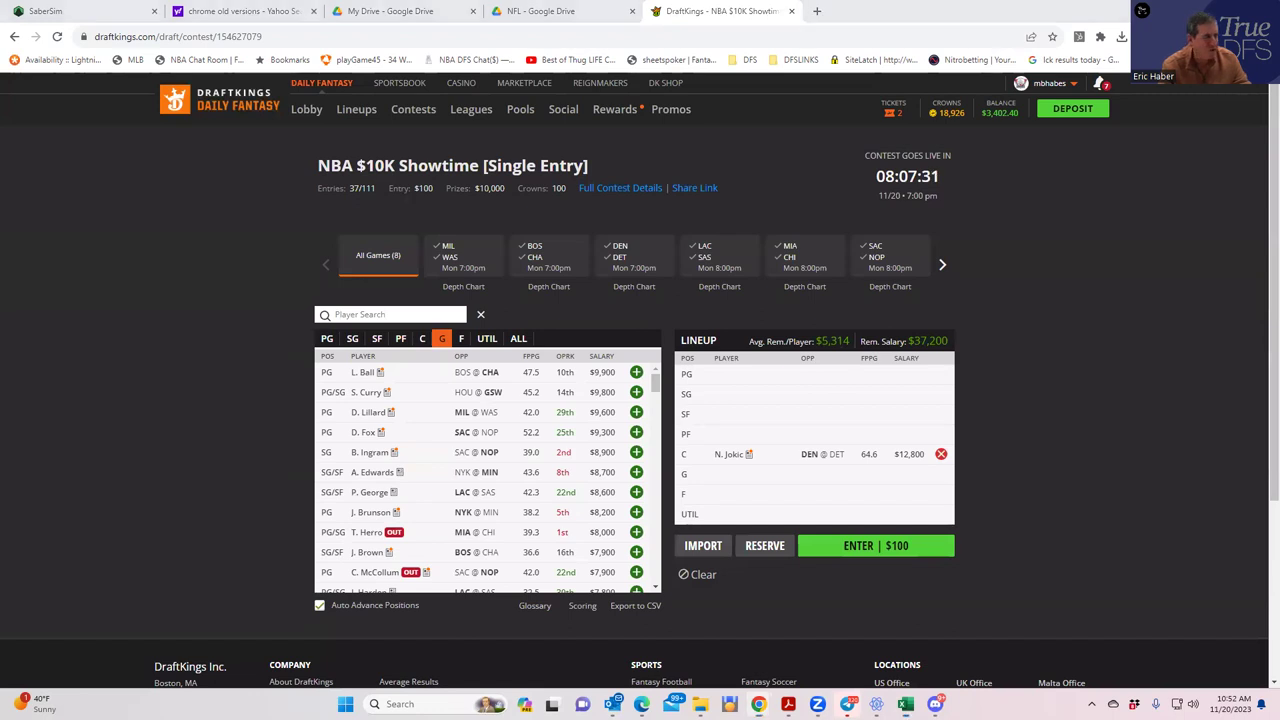
{"action": "key", "text": "alt+Tab"}
{"action": "key", "text": "super+Up"}
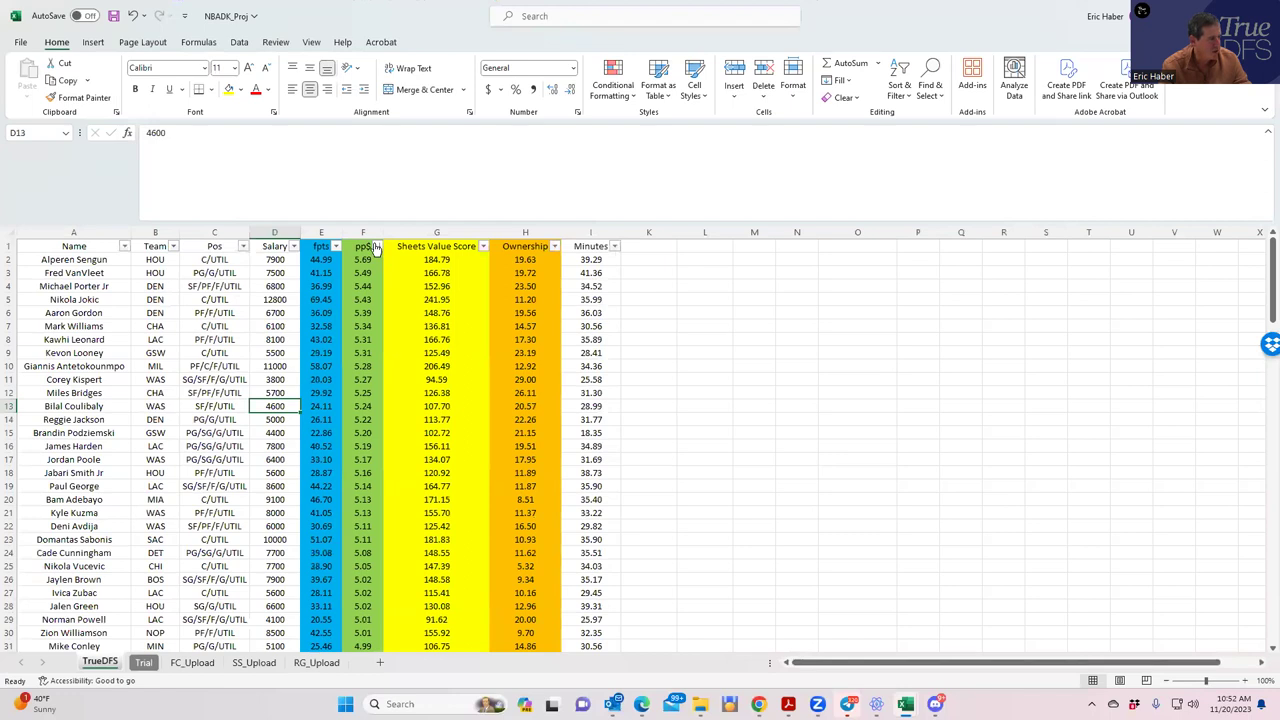
{"action": "left_click", "coordinate": [375, 248]}
{"action": "left_click", "coordinate": [345, 277]}
- Add C. Kispert ($3,800) to the lineup, moving him from SG to the SF slot
{"action": "left_click", "coordinate": [278, 379]}
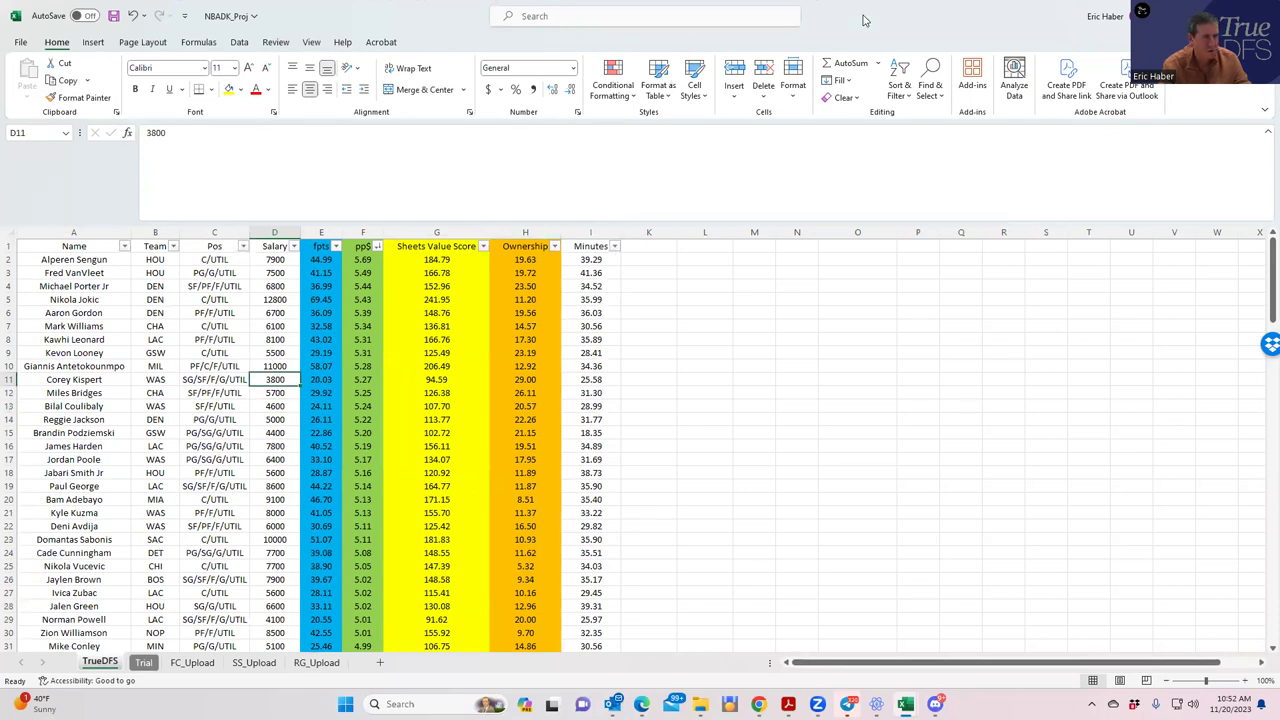
{"action": "key", "text": "alt+Tab"}
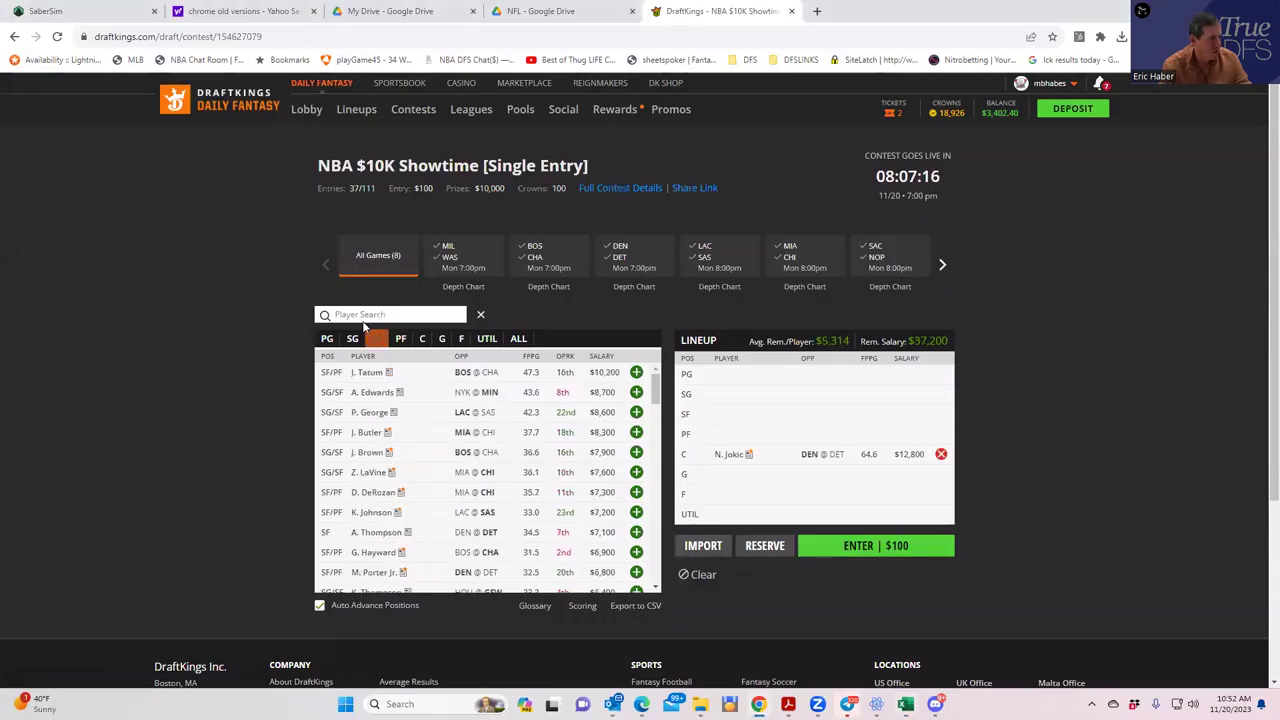
{"action": "left_click", "coordinate": [363, 315]}
{"action": "type", "text": "kis"}
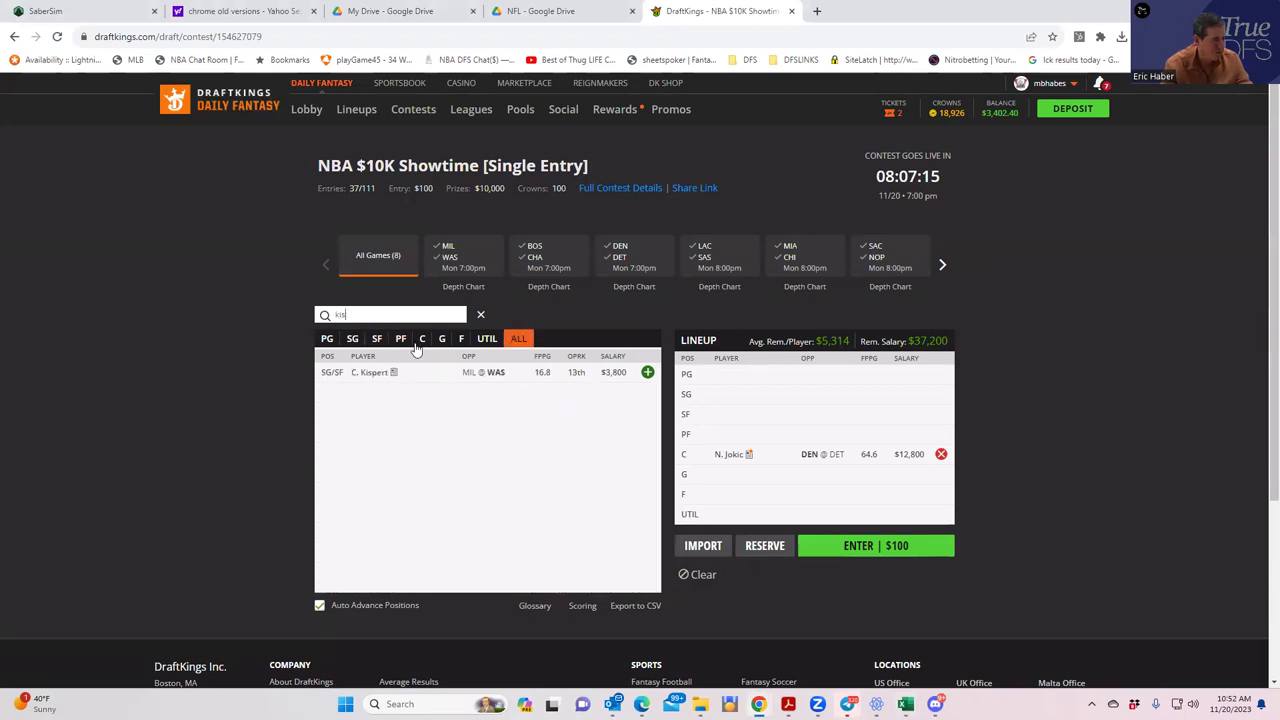
{"action": "left_click", "coordinate": [647, 372]}
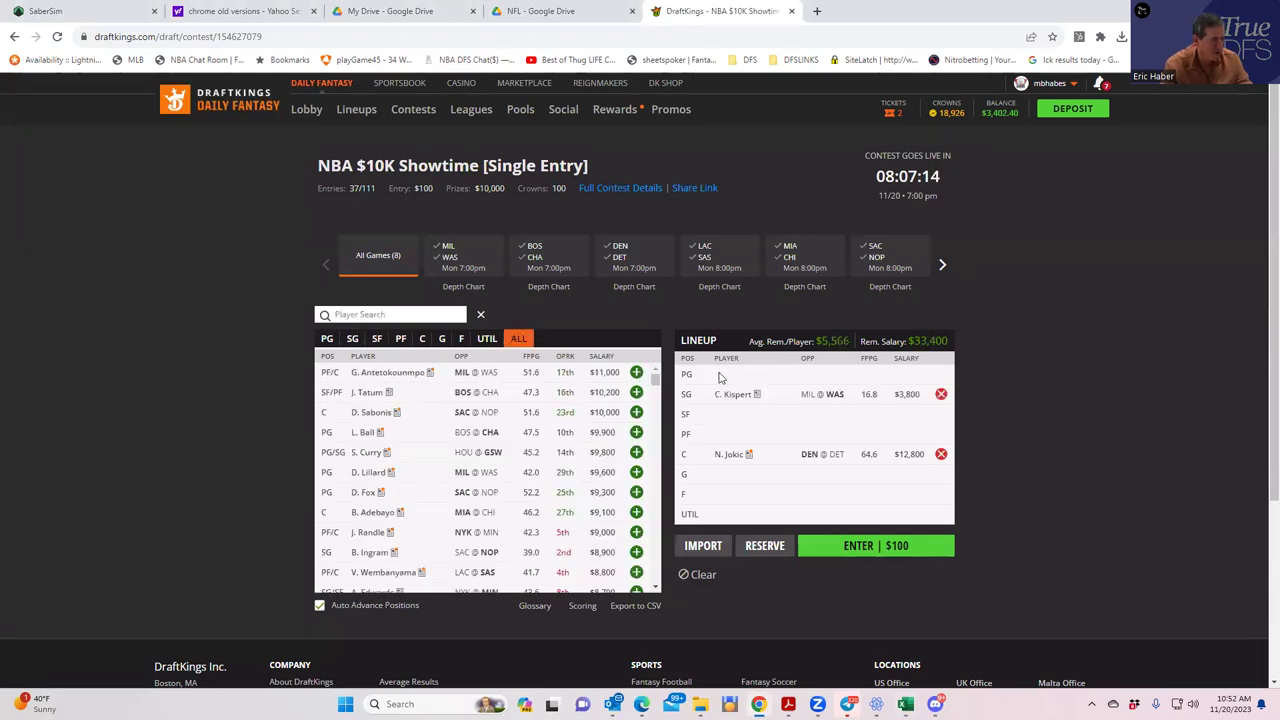
{"action": "left_click", "coordinate": [940, 394]}
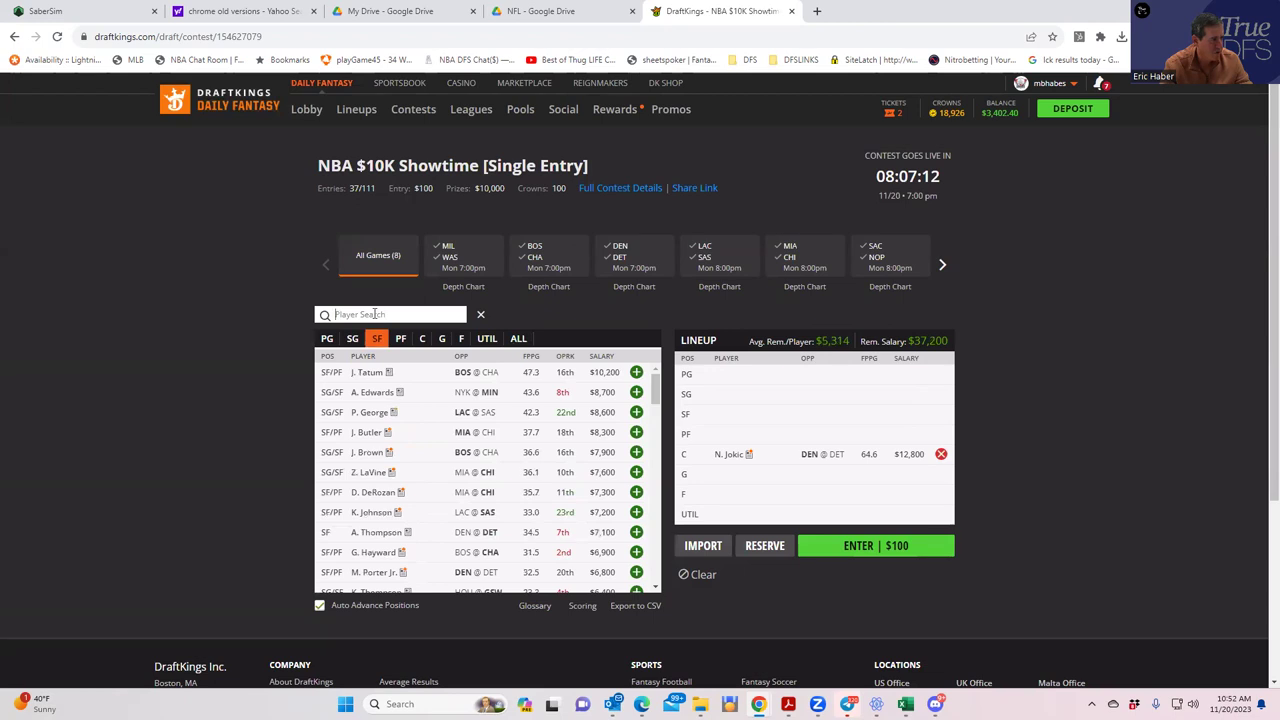
{"action": "left_click", "coordinate": [374, 314]}
{"action": "type", "text": "kis"}
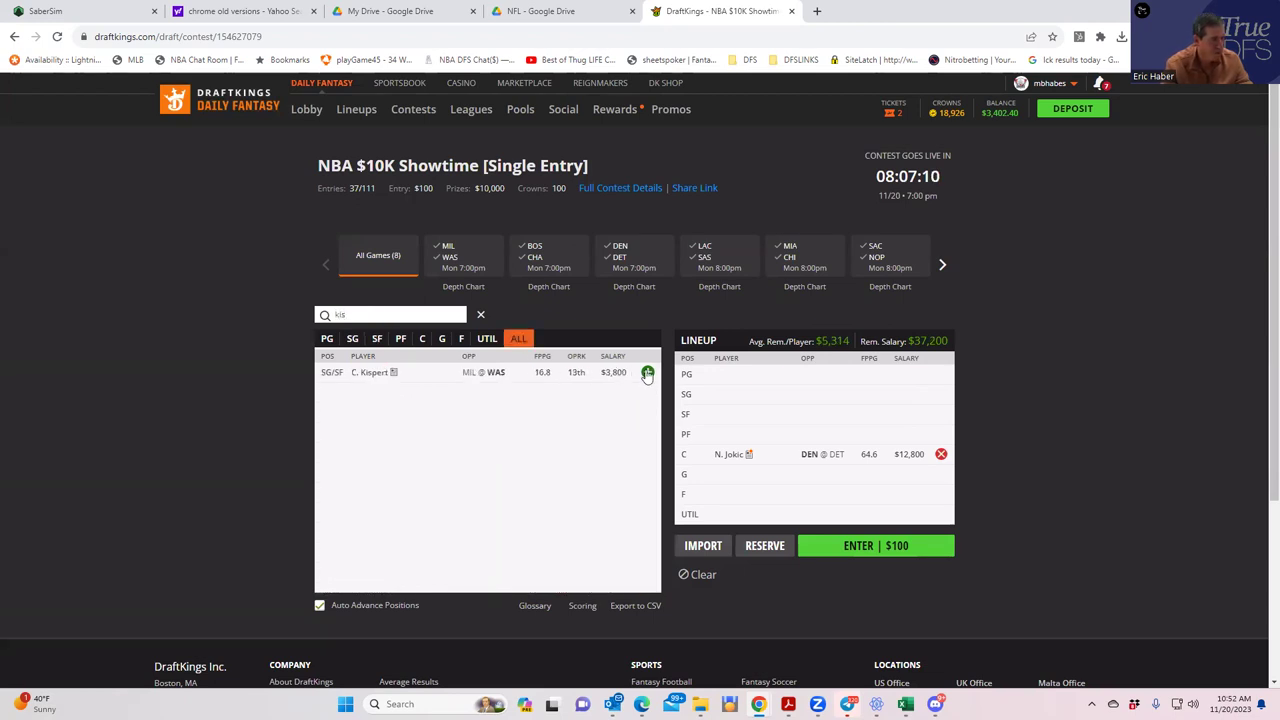
{"action": "left_click", "coordinate": [377, 339]}
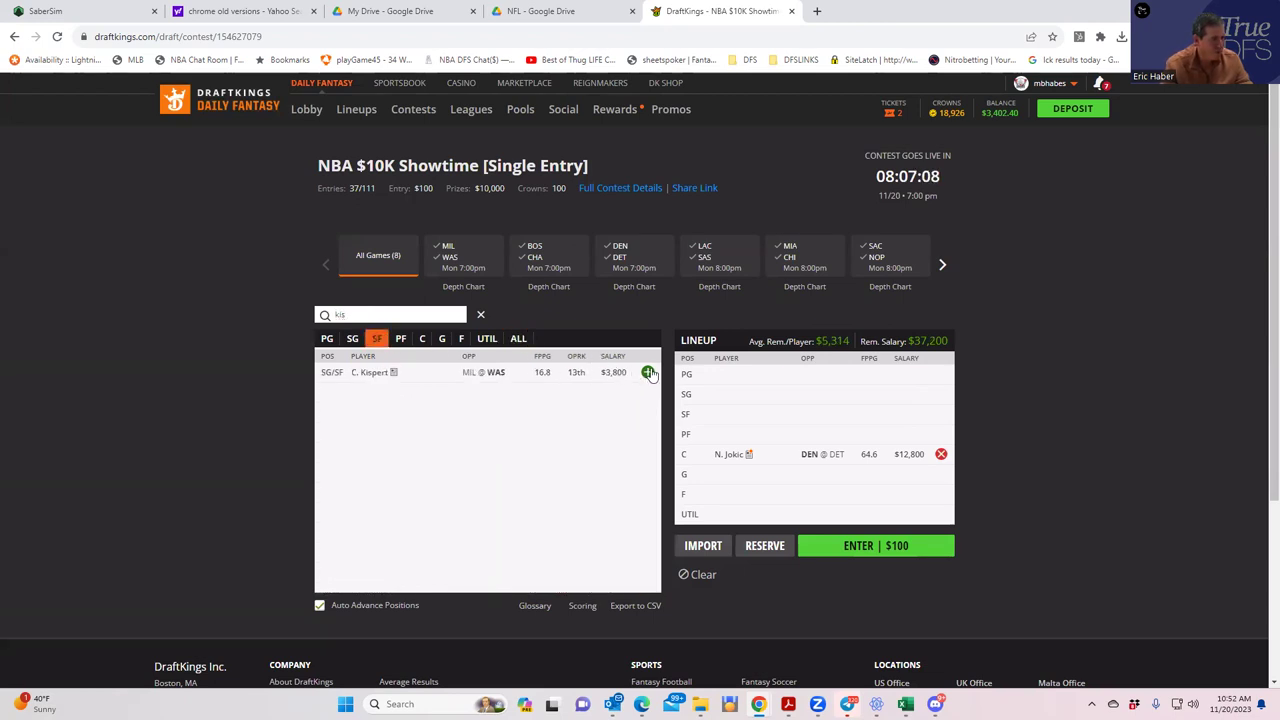
{"action": "left_click", "coordinate": [648, 372]}
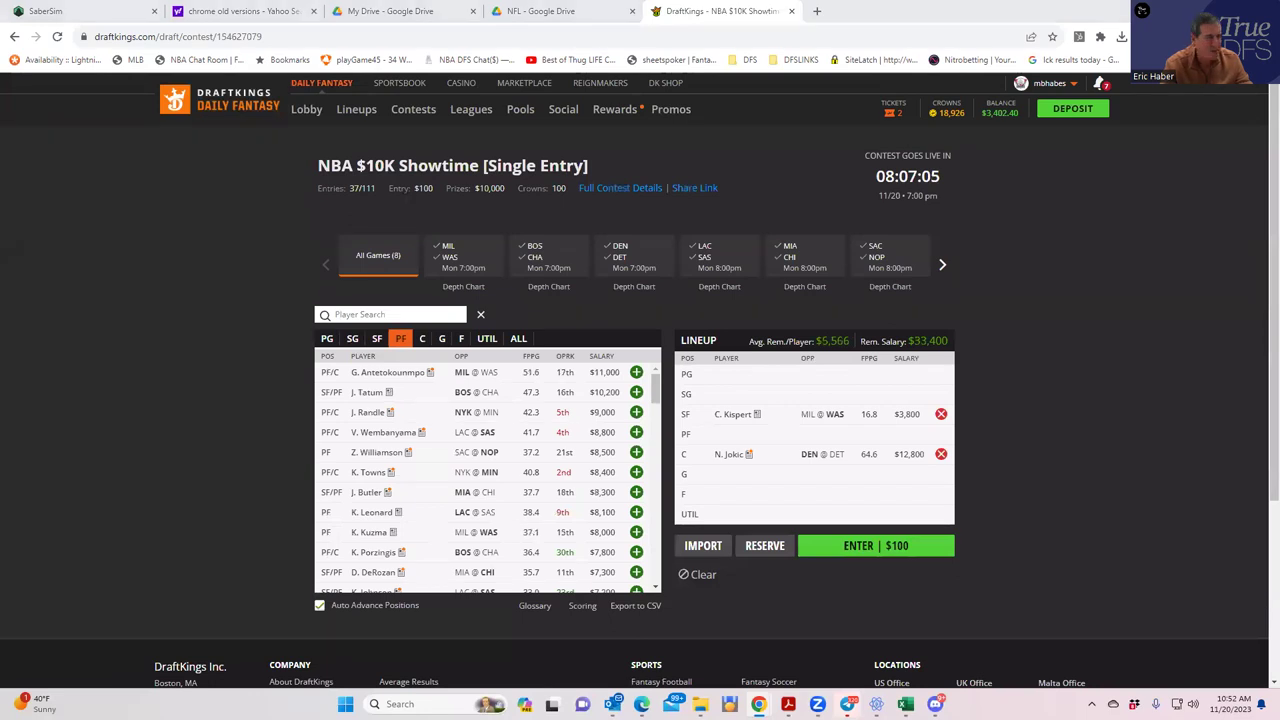
- Review Bilal Coulibaly's and nearby salaries in the Excel projections, then return to the lineup
{"action": "key", "text": "alt+Tab"}
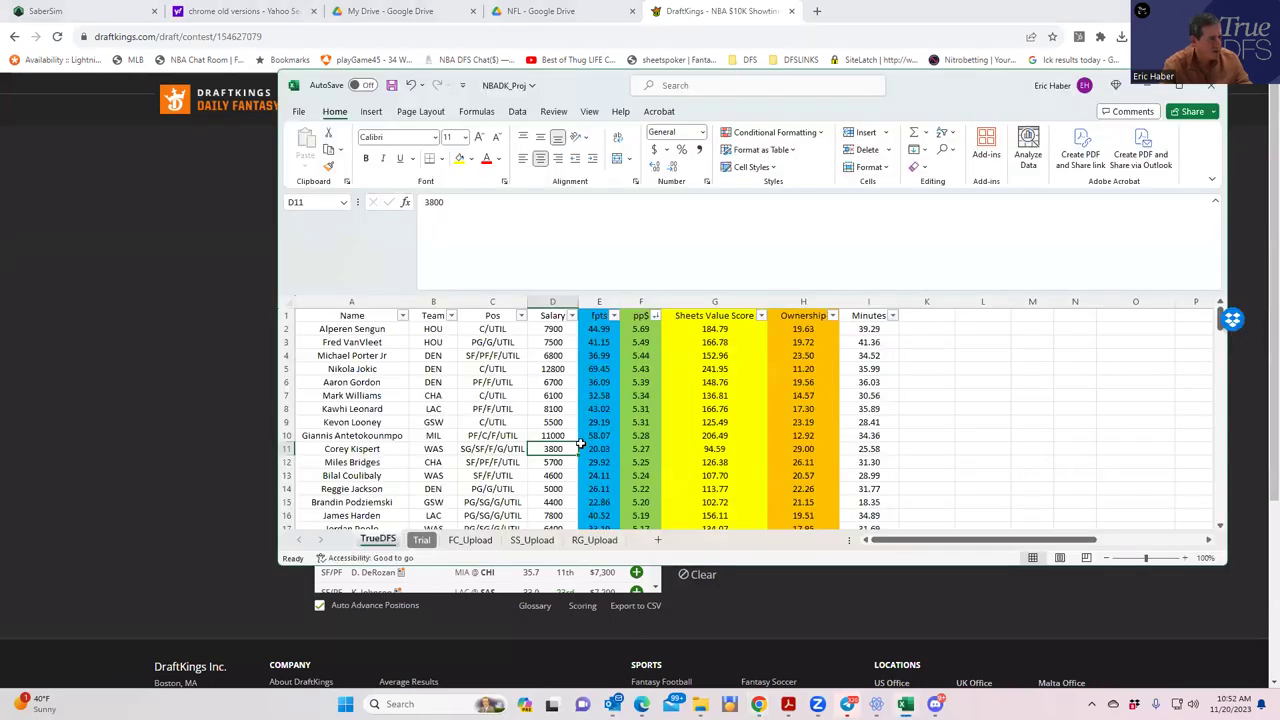
{"action": "left_click", "coordinate": [553, 472]}
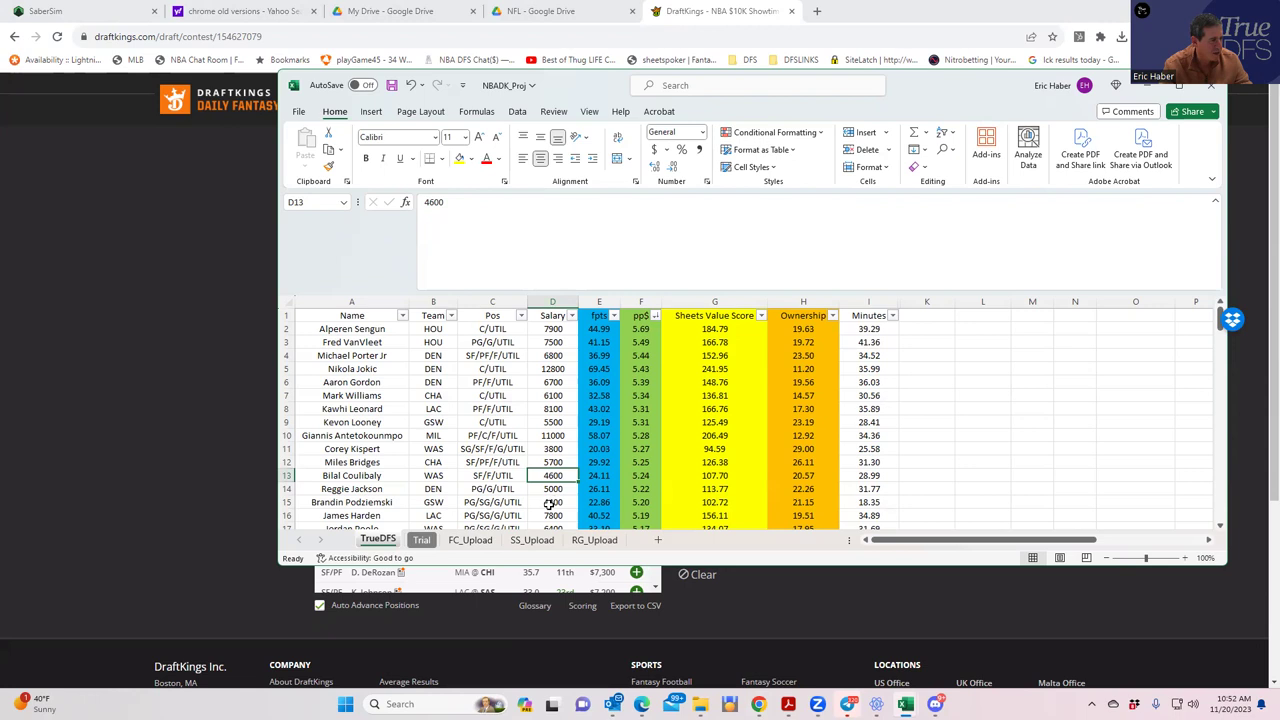
{"action": "key", "text": "Down"}
{"action": "key", "text": "Down"}
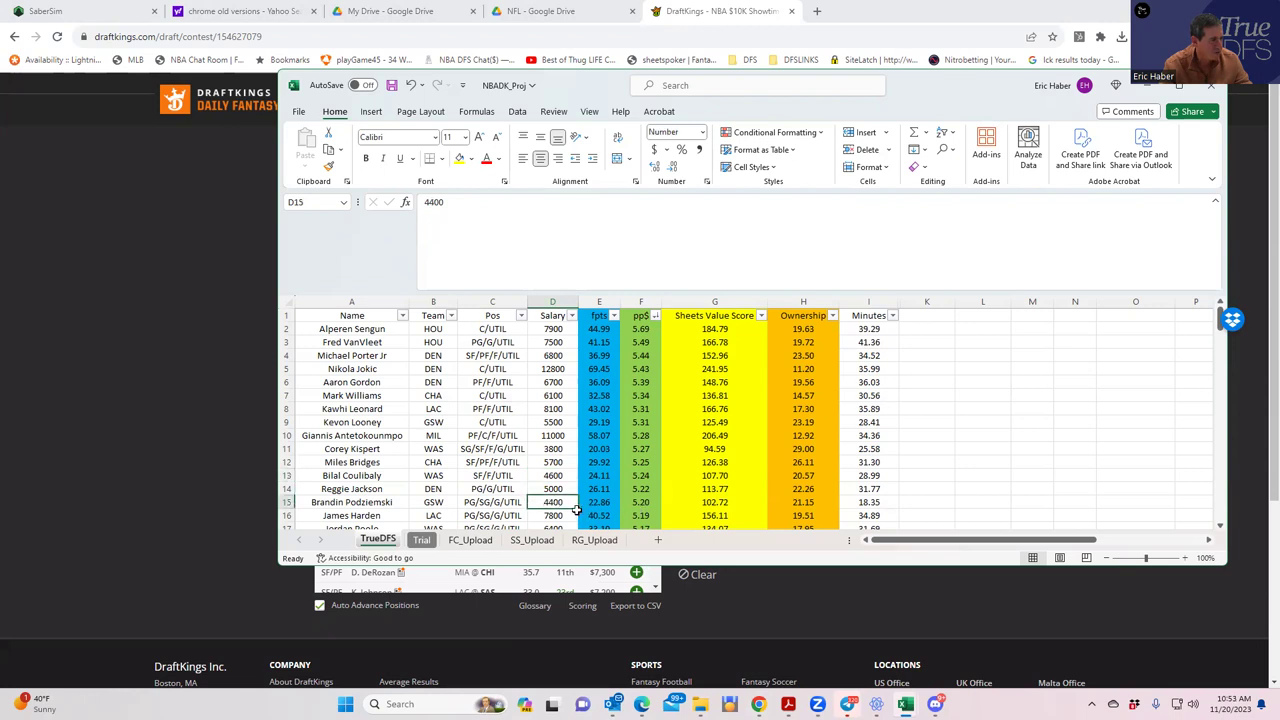
{"action": "scroll", "coordinate": [579, 508], "scroll_direction": "down", "scroll_amount": 1}
{"action": "scroll", "coordinate": [581, 492], "scroll_direction": "down", "scroll_amount": 1}
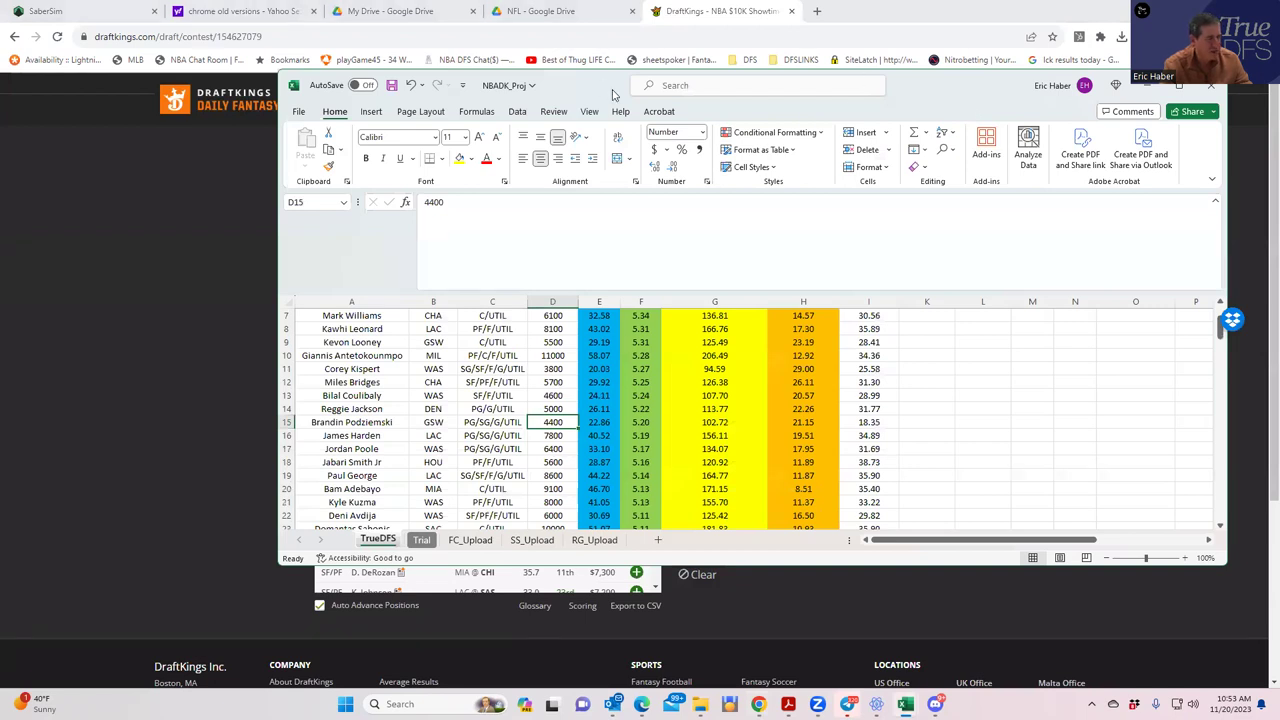
{"action": "key", "text": "alt+Tab"}
- Add B. Podziemski at SG and R. Jackson at PG to the Showtime lineup
{"action": "left_click", "coordinate": [352, 338]}
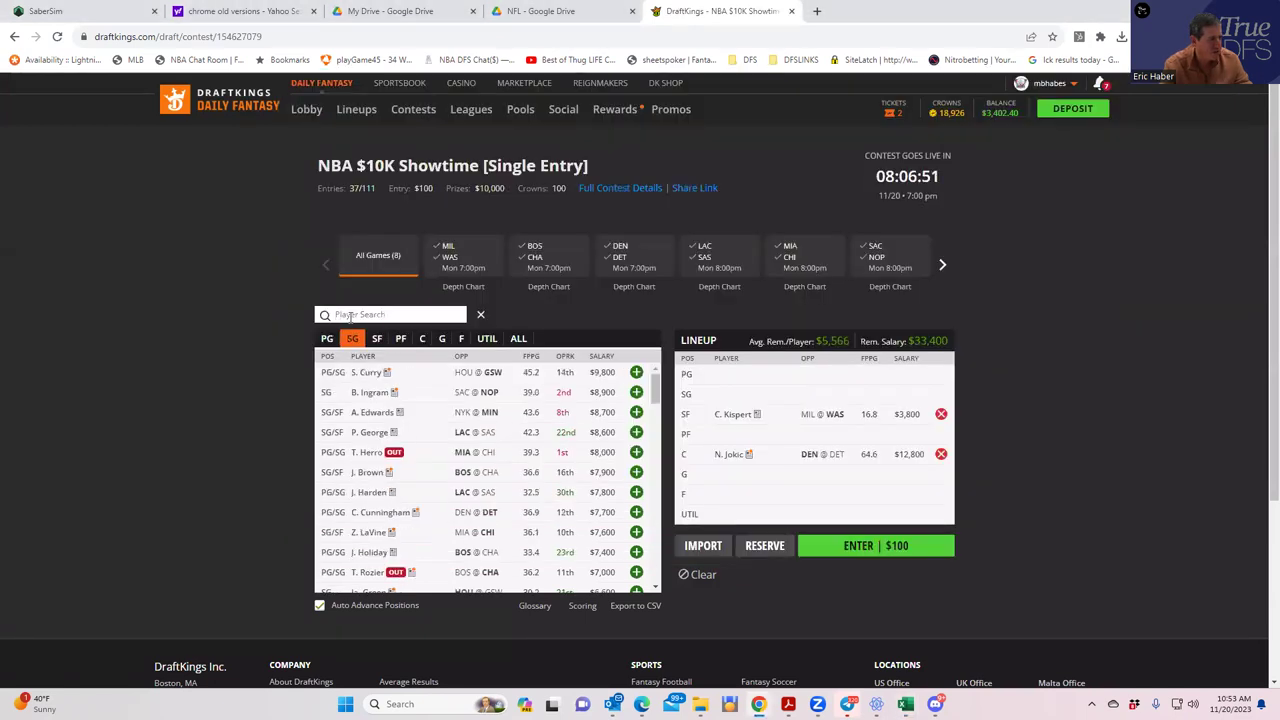
{"action": "type", "text": "bran"}
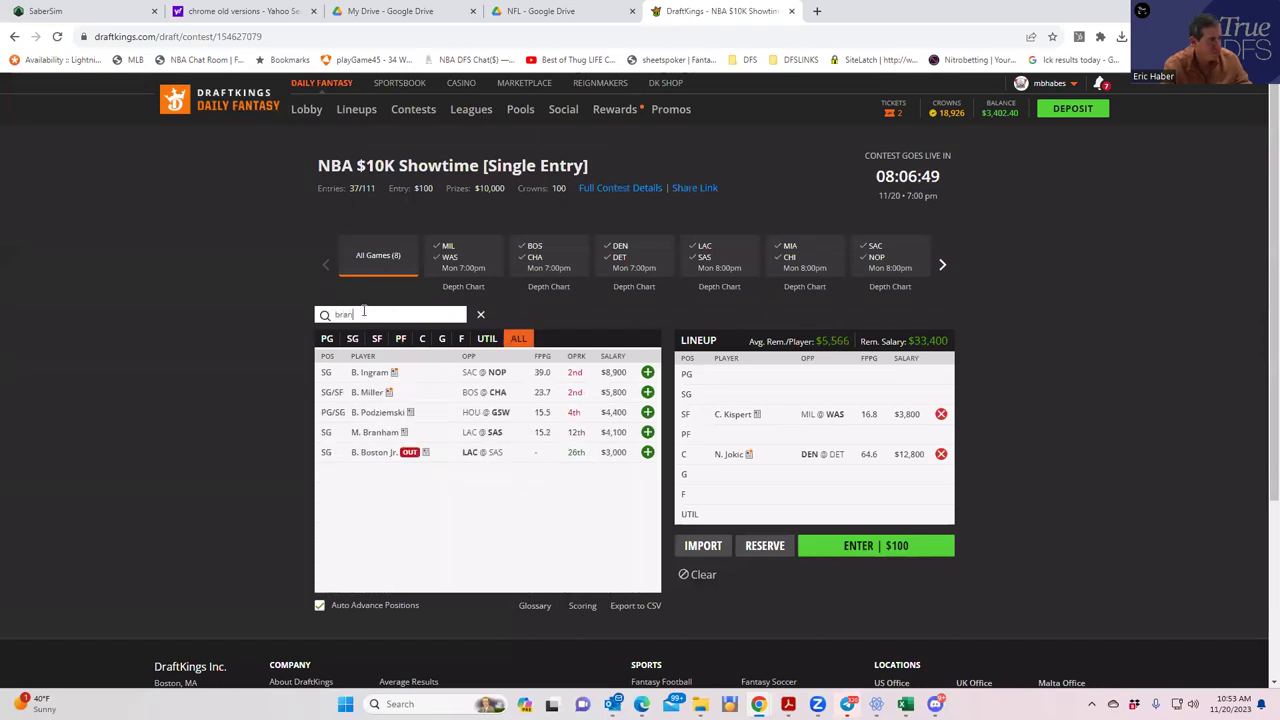
{"action": "left_click", "coordinate": [352, 340]}
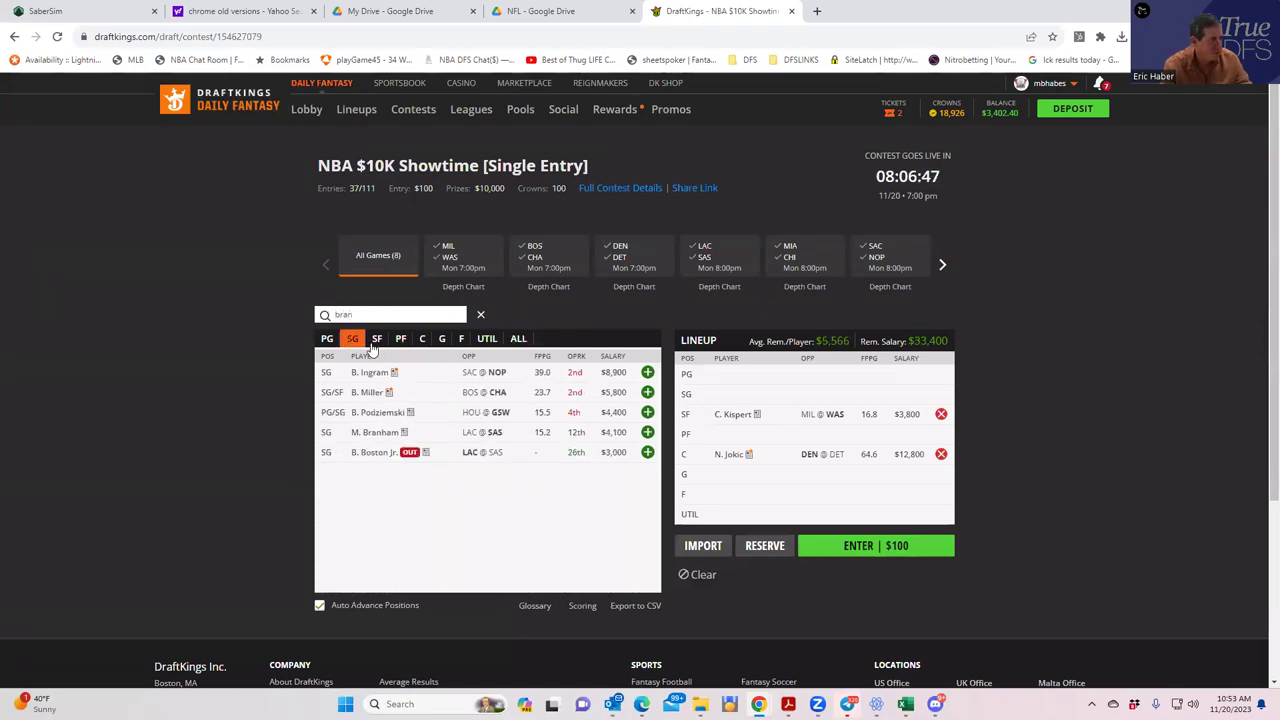
{"action": "left_click", "coordinate": [648, 412]}
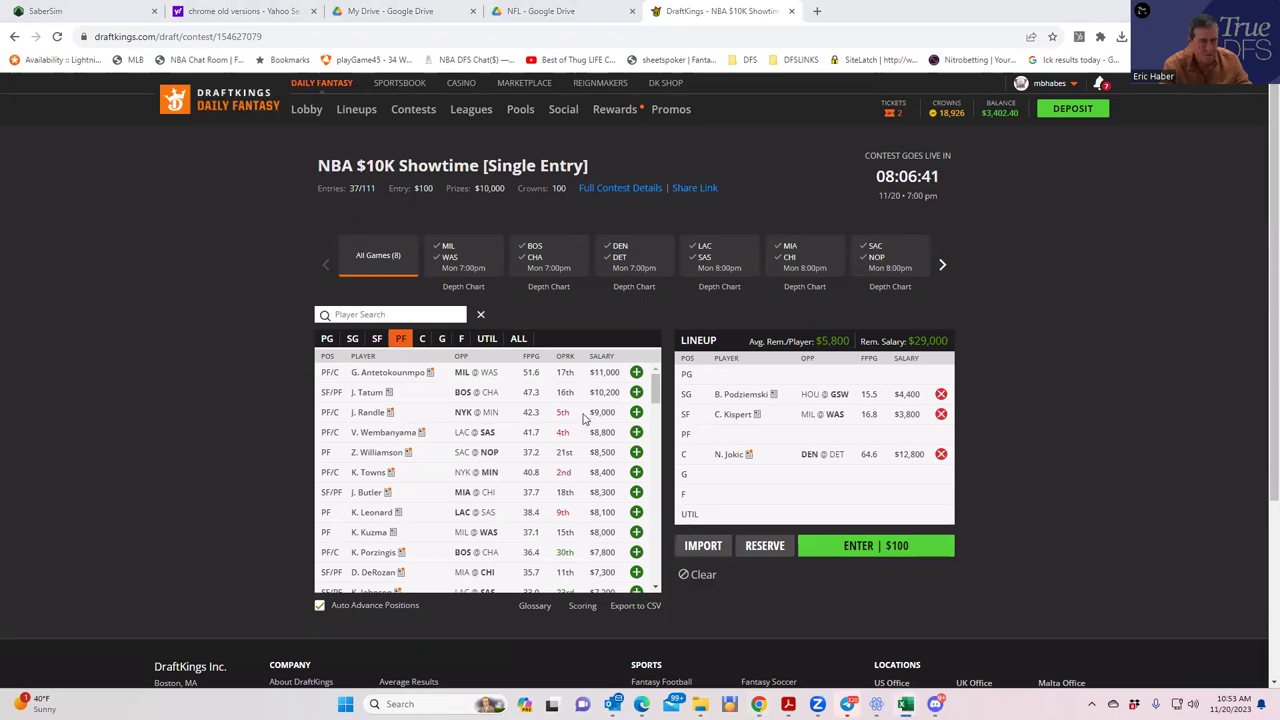
{"action": "left_click", "coordinate": [327, 338]}
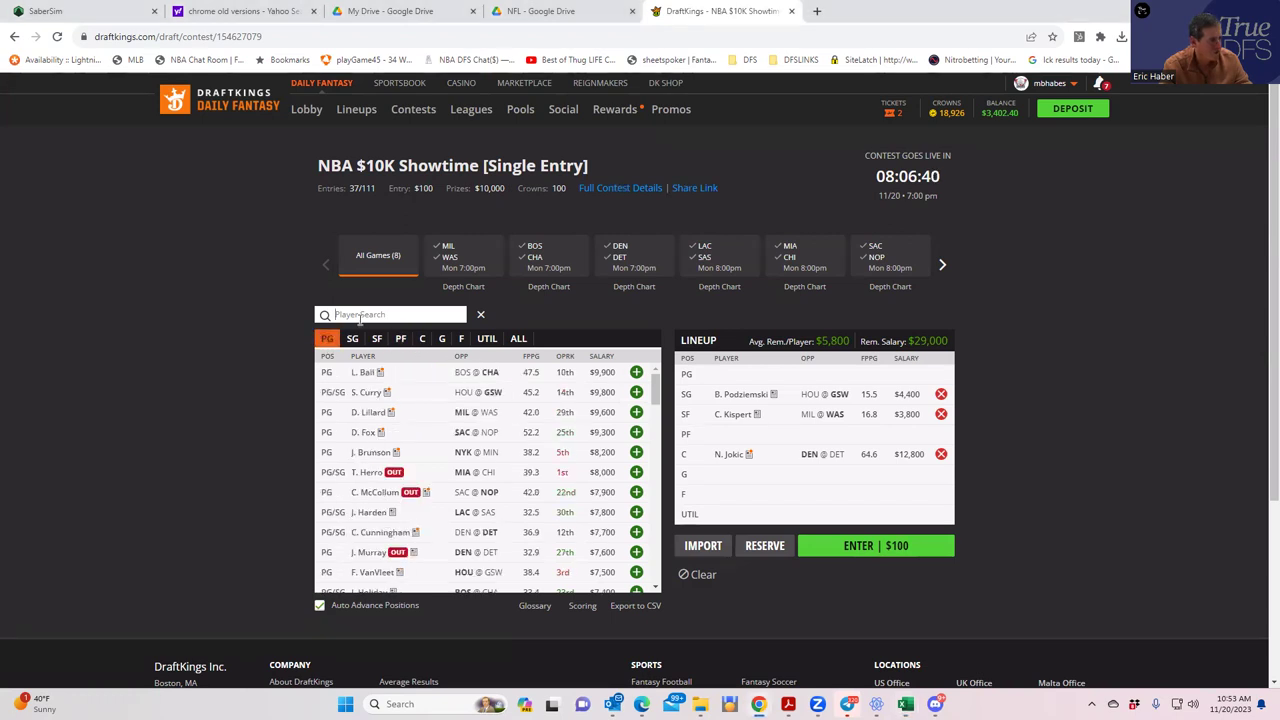
{"action": "type", "text": "re"}
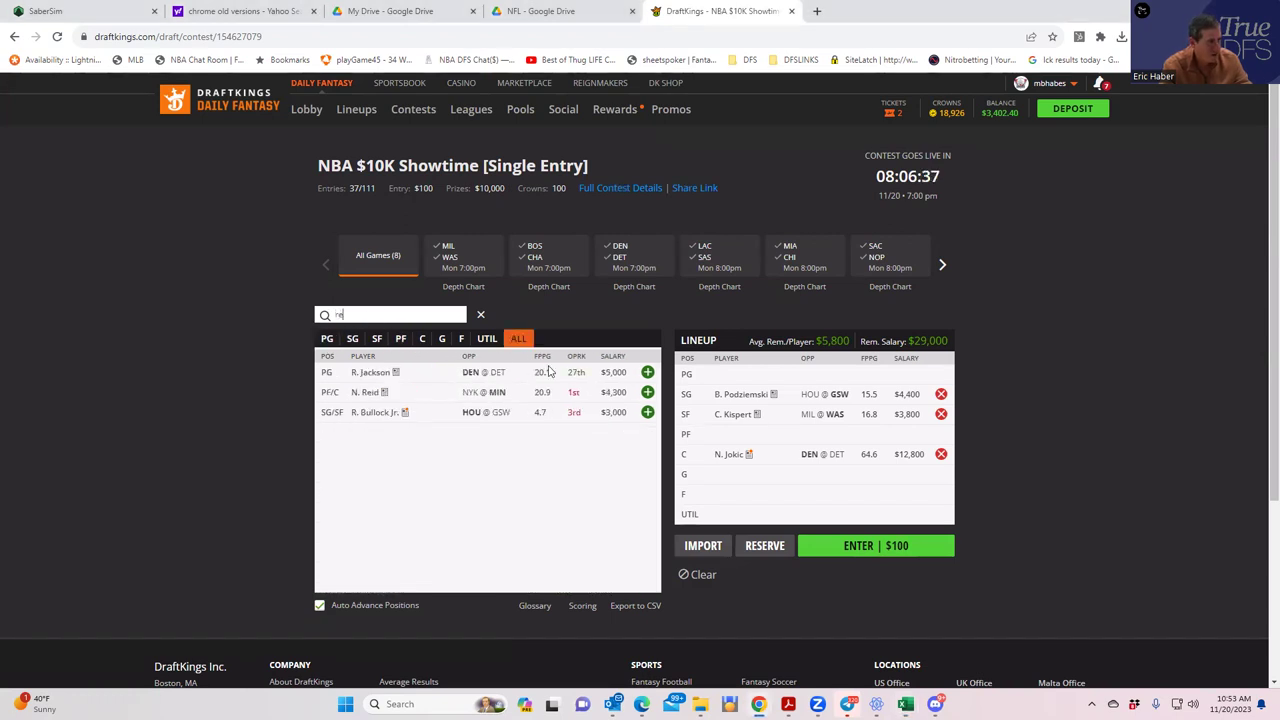
{"action": "left_click", "coordinate": [648, 373]}
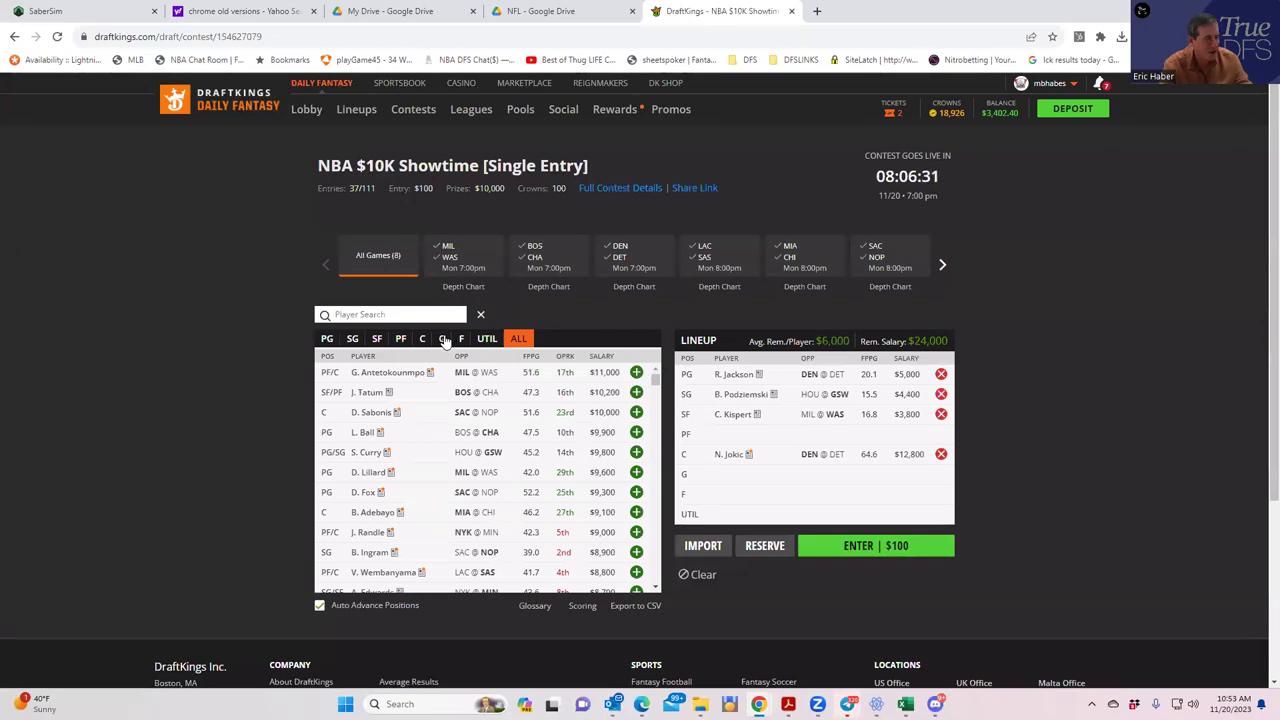
- Add A. Sengun at UTIL and M. Bridges at PF, then remove C. Kispert from SF
{"action": "left_click", "coordinate": [486, 338]}
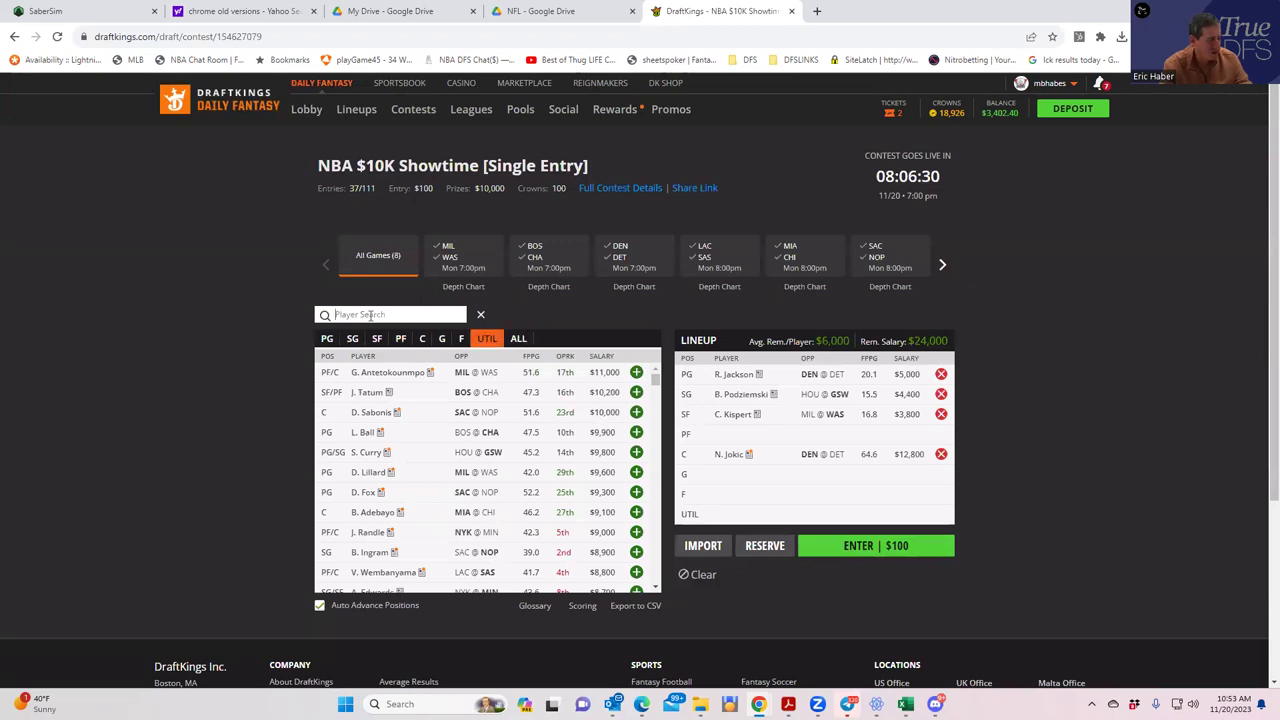
{"action": "left_click", "coordinate": [370, 314]}
{"action": "type", "text": "sen"}
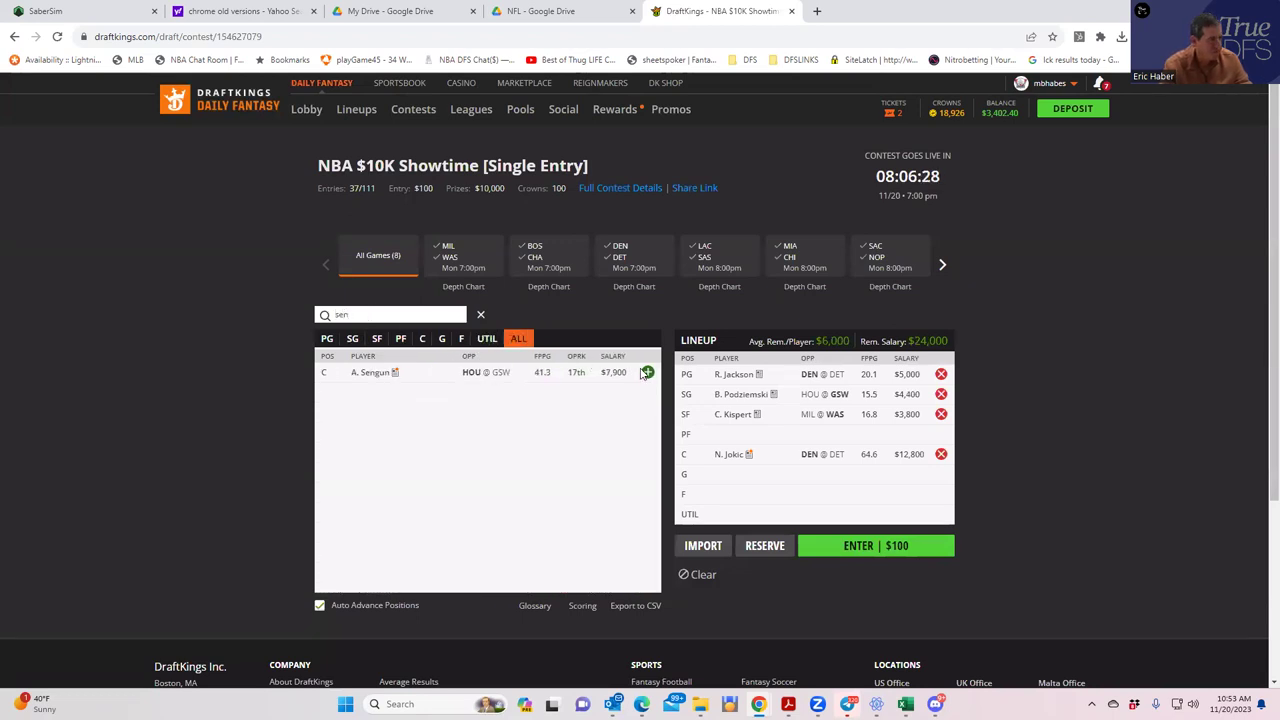
{"action": "left_click", "coordinate": [647, 372]}
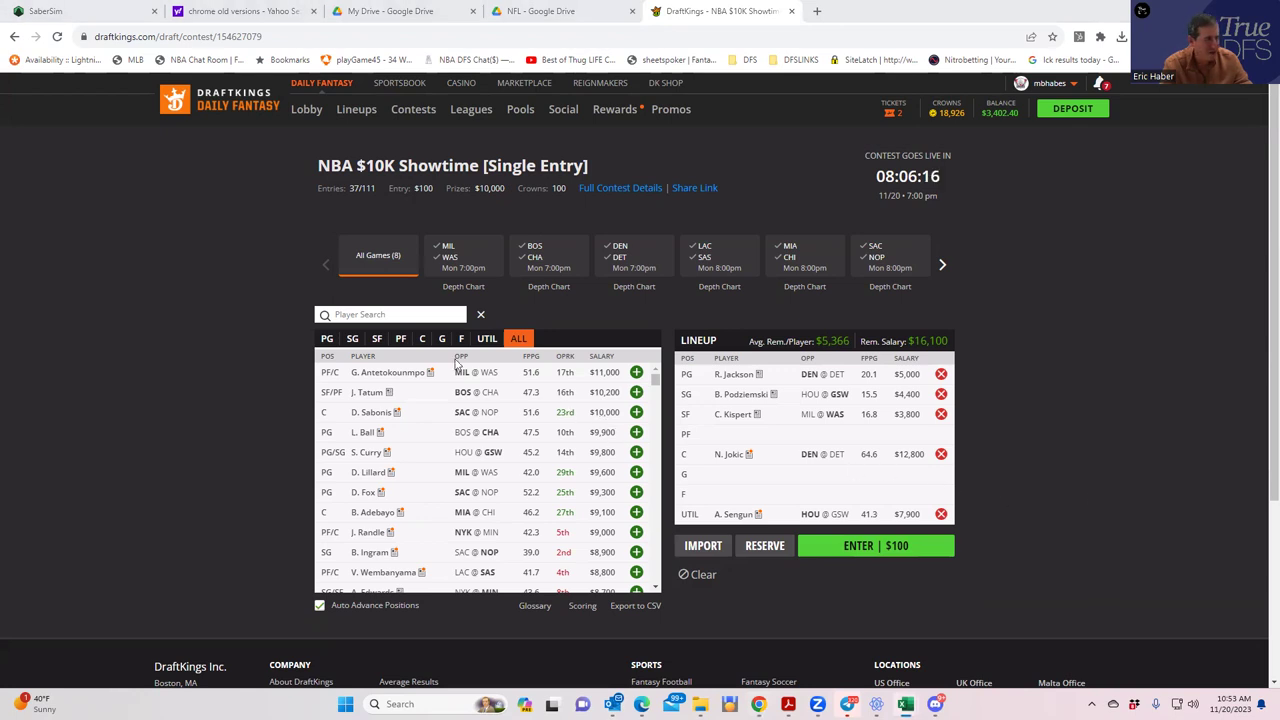
{"action": "left_click", "coordinate": [400, 338]}
{"action": "left_click", "coordinate": [387, 313]}
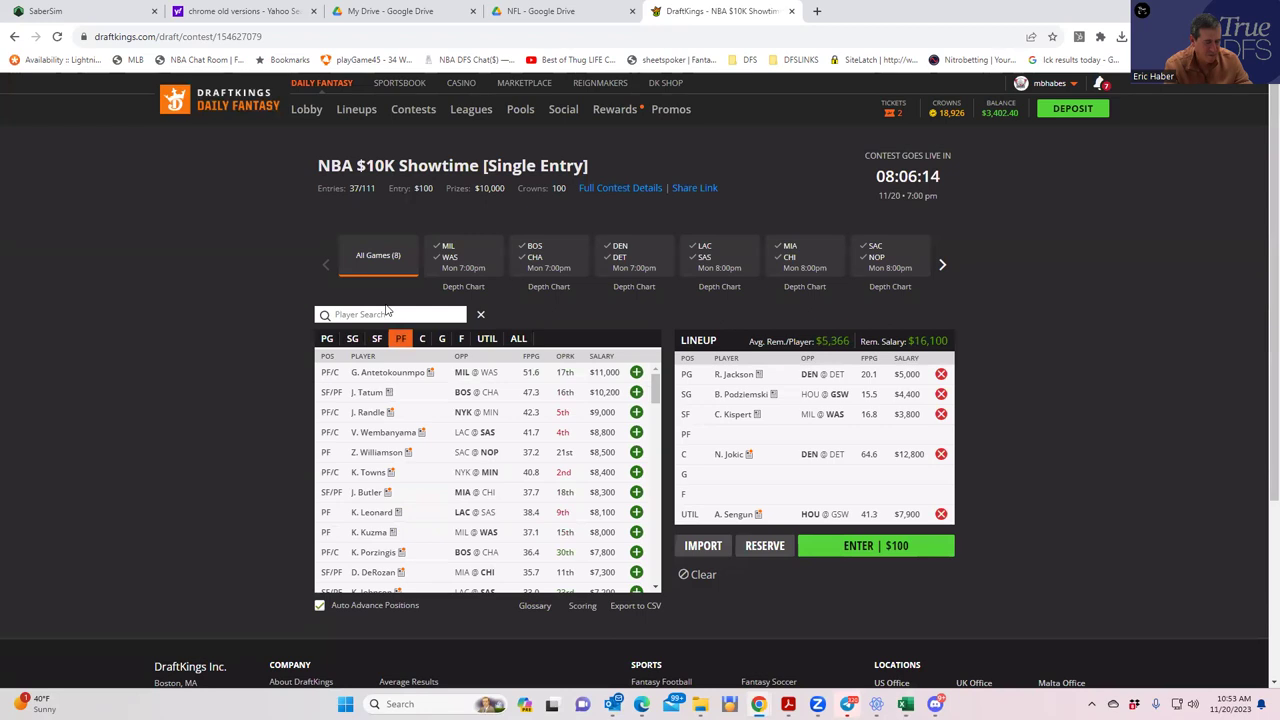
{"action": "type", "text": "brid"}
{"action": "left_click", "coordinate": [647, 372]}
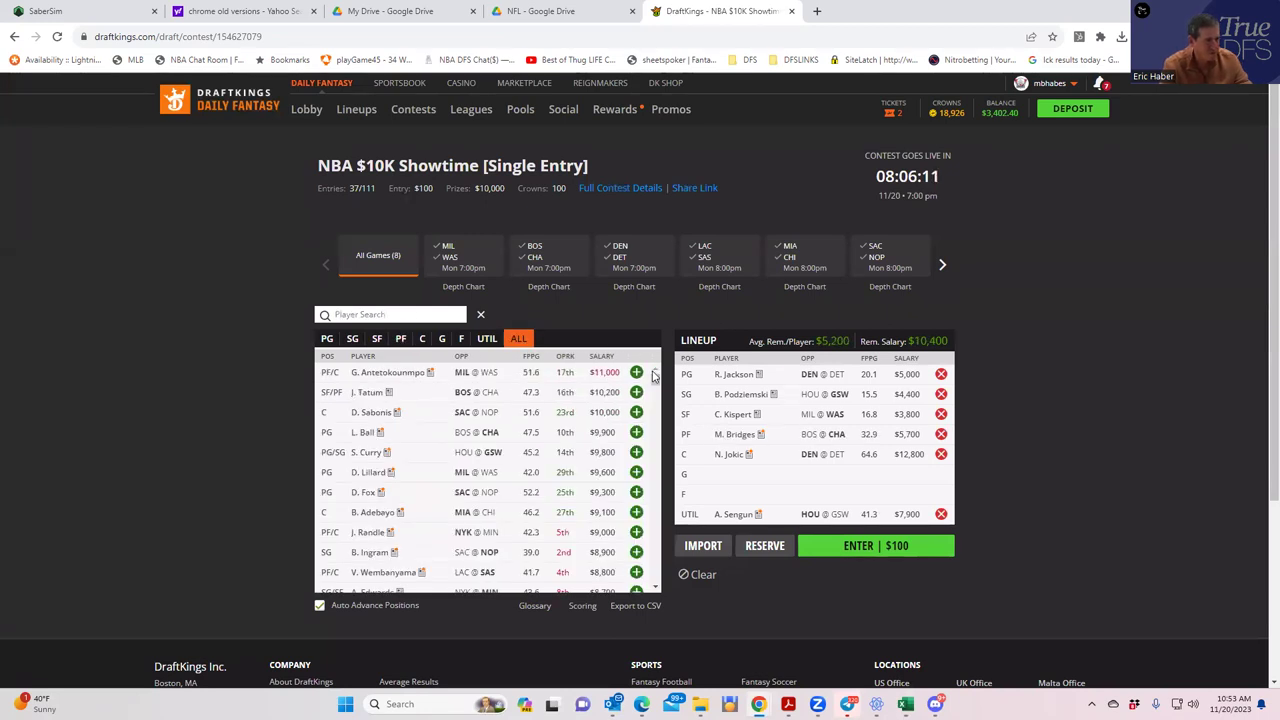
{"action": "left_click", "coordinate": [941, 414]}
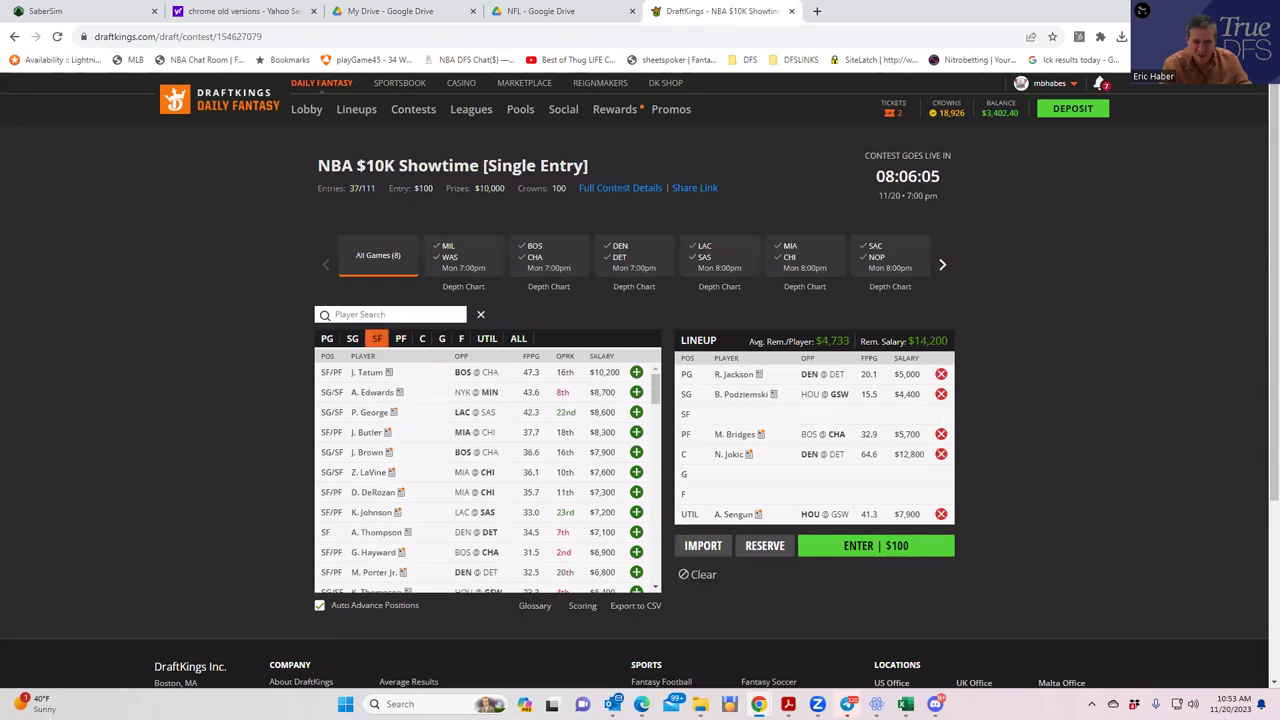
- Fill SF with B. Coulibaly, G with N. Powell and F with J. Smith Jr., ending $100 over cap
{"action": "left_click", "coordinate": [360, 314]}
{"action": "type", "text": "cou"}
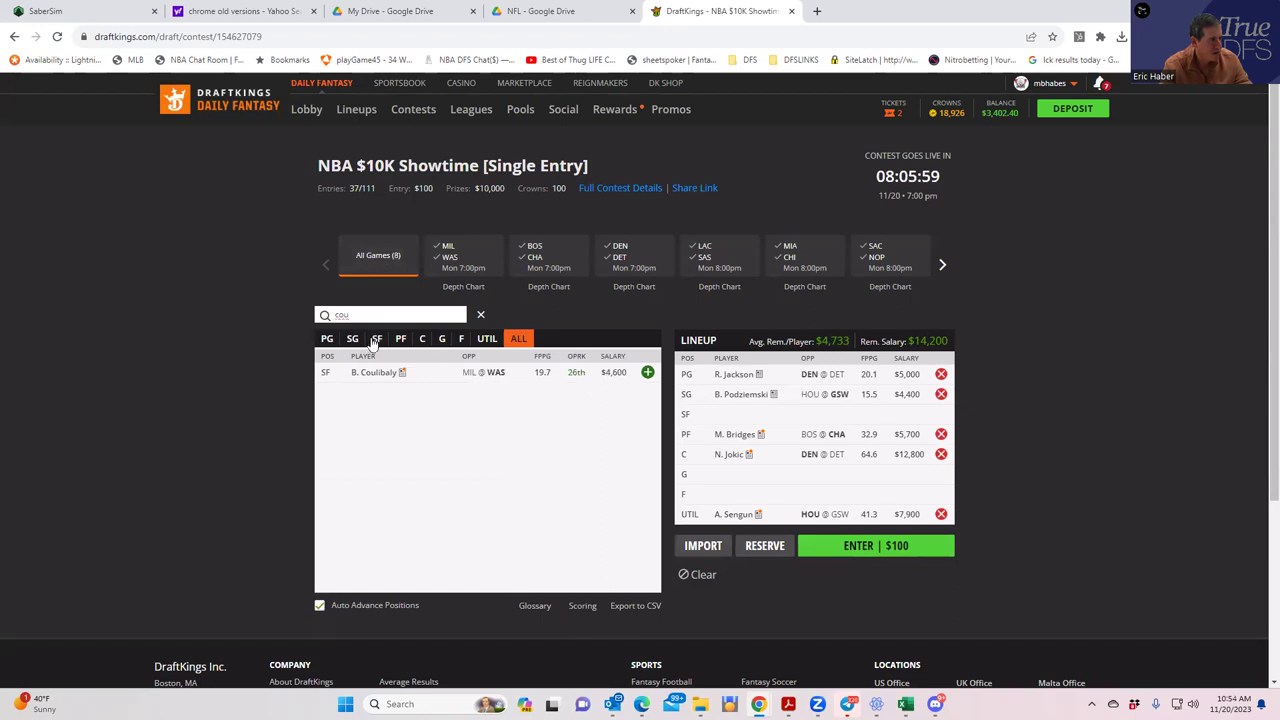
{"action": "left_click", "coordinate": [376, 338]}
{"action": "left_click", "coordinate": [648, 373]}
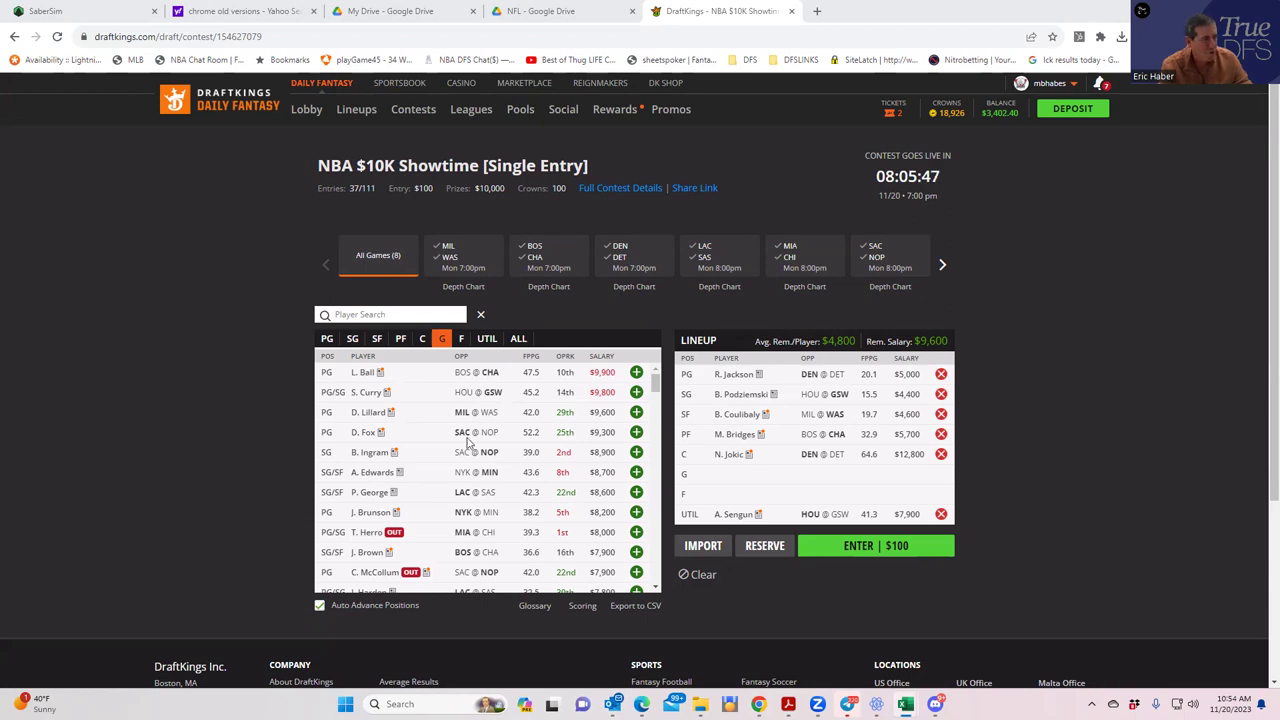
{"action": "left_click", "coordinate": [461, 338]}
{"action": "left_click", "coordinate": [382, 314]}
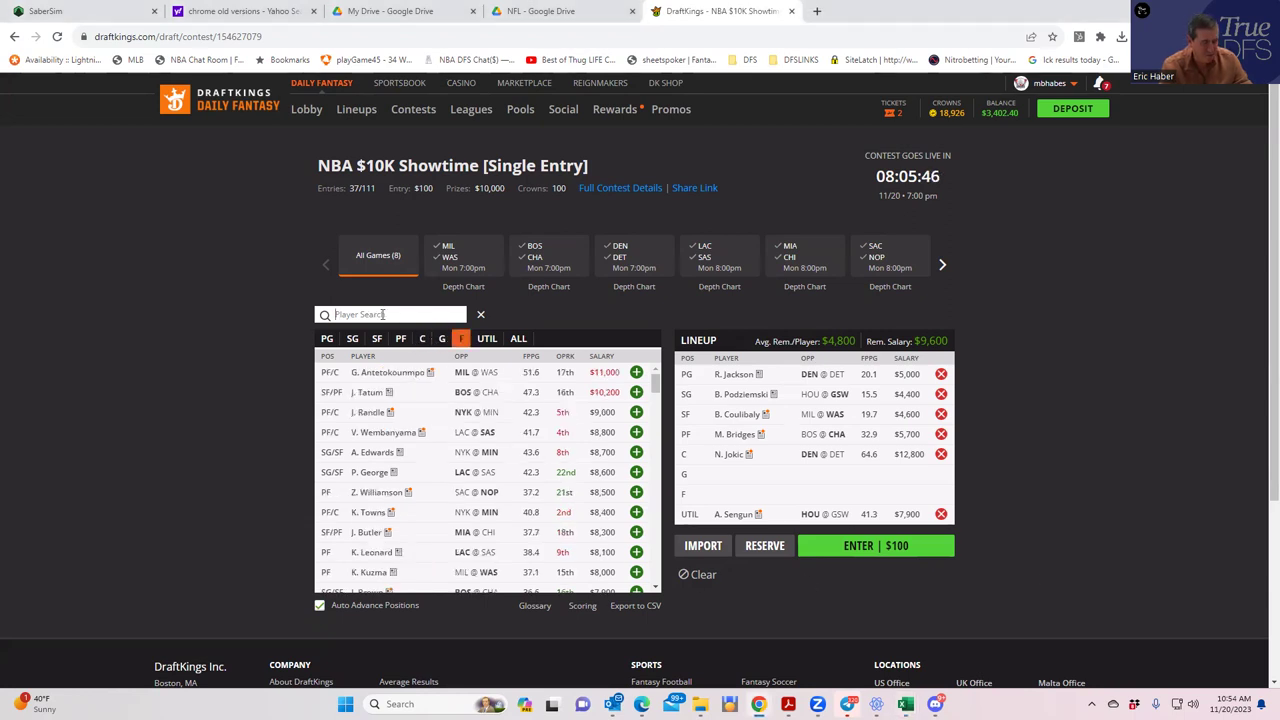
{"action": "type", "text": "pow"}
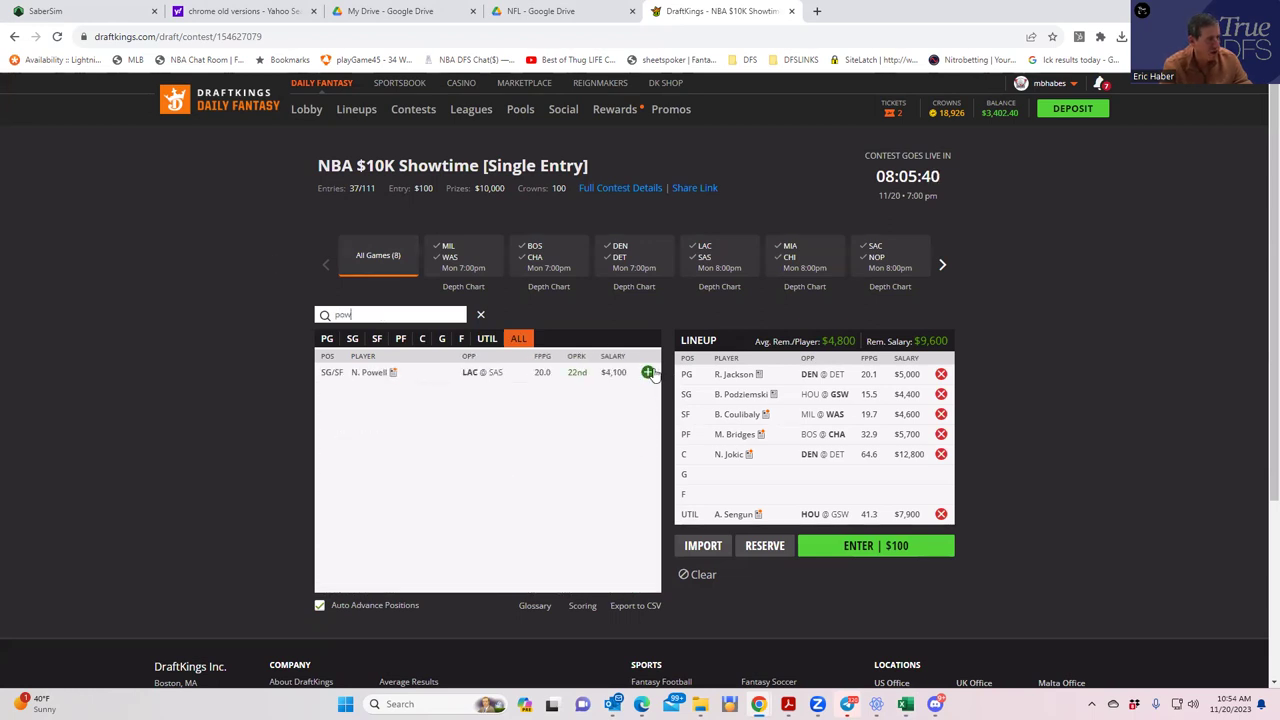
{"action": "left_click", "coordinate": [647, 372]}
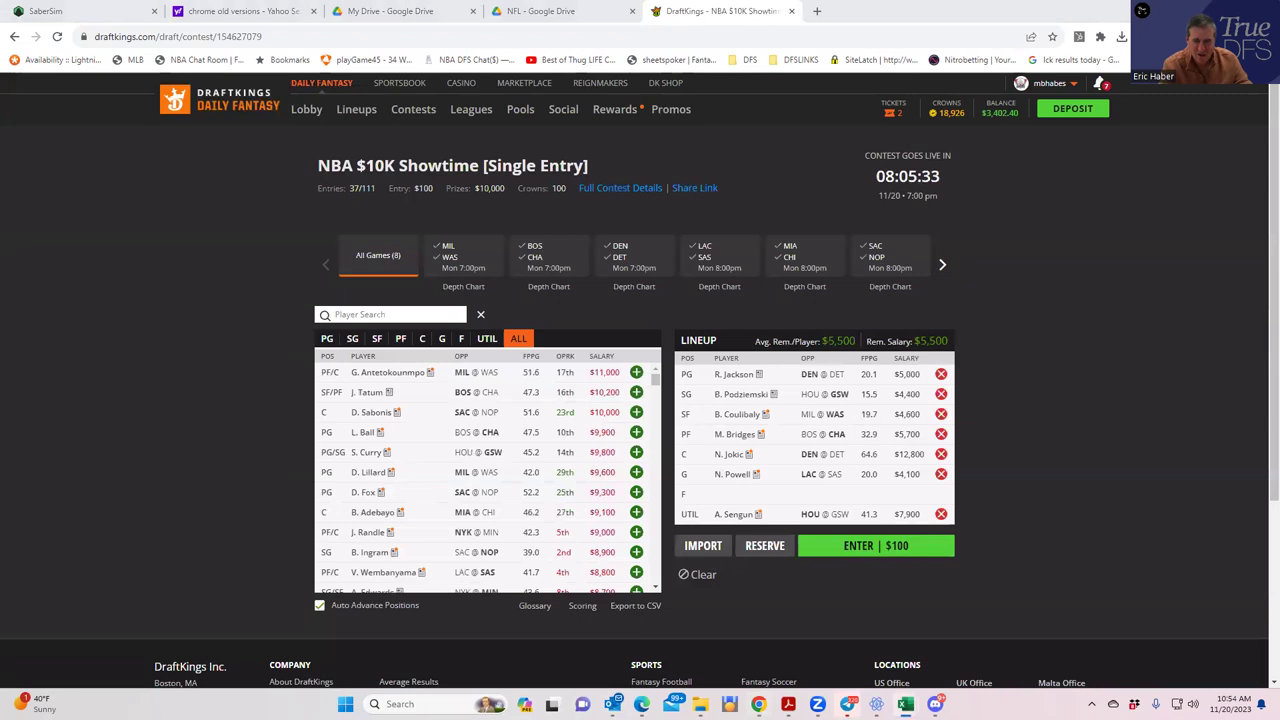
{"action": "left_click", "coordinate": [377, 314]}
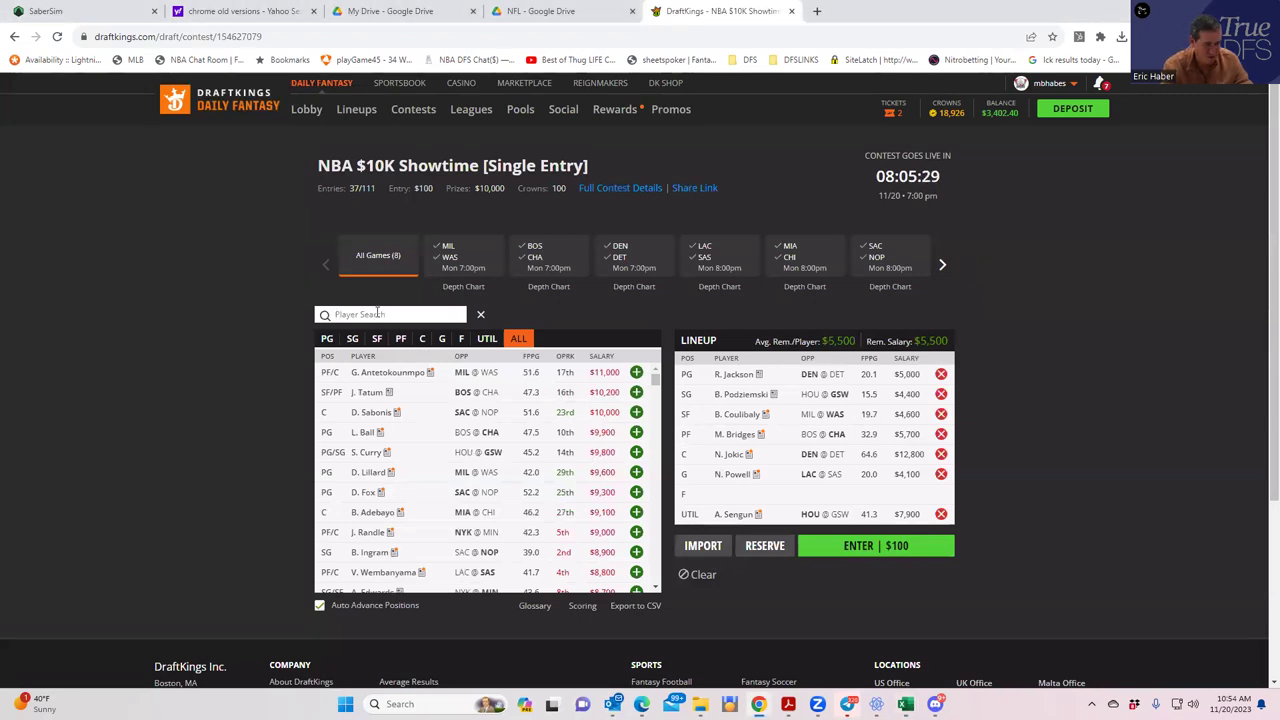
{"action": "type", "text": "smi"}
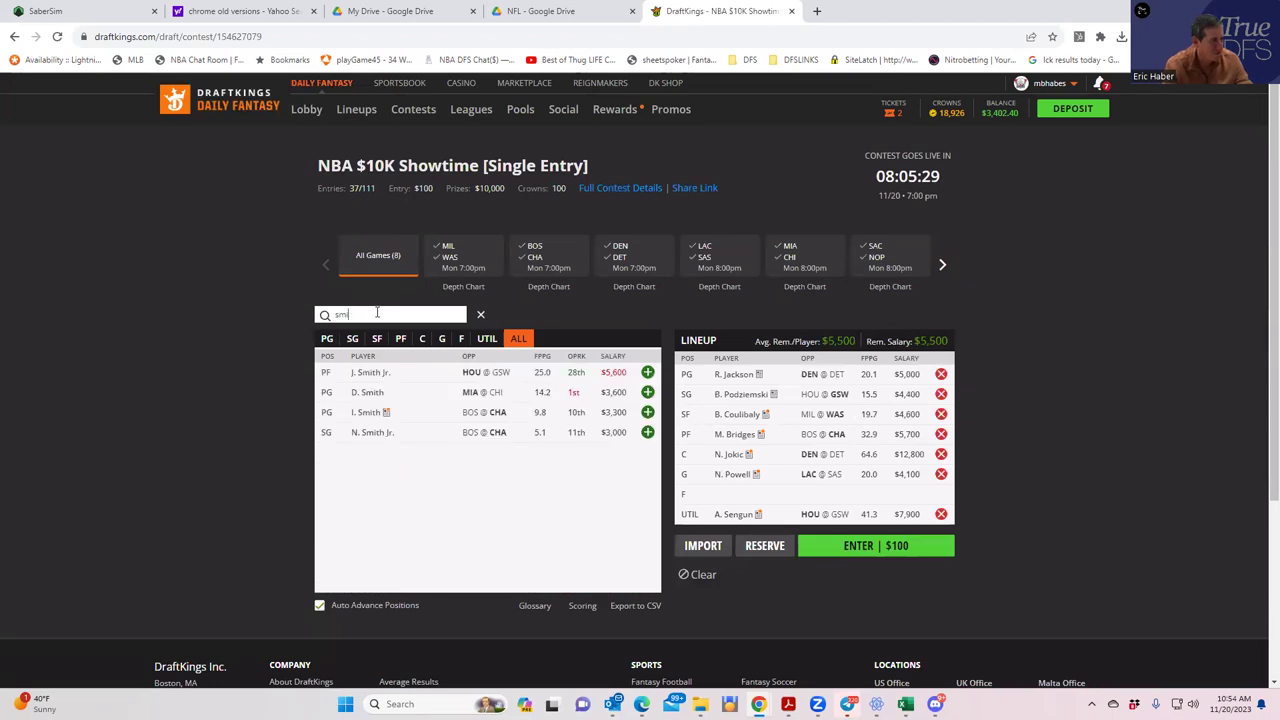
{"action": "left_click", "coordinate": [647, 372]}
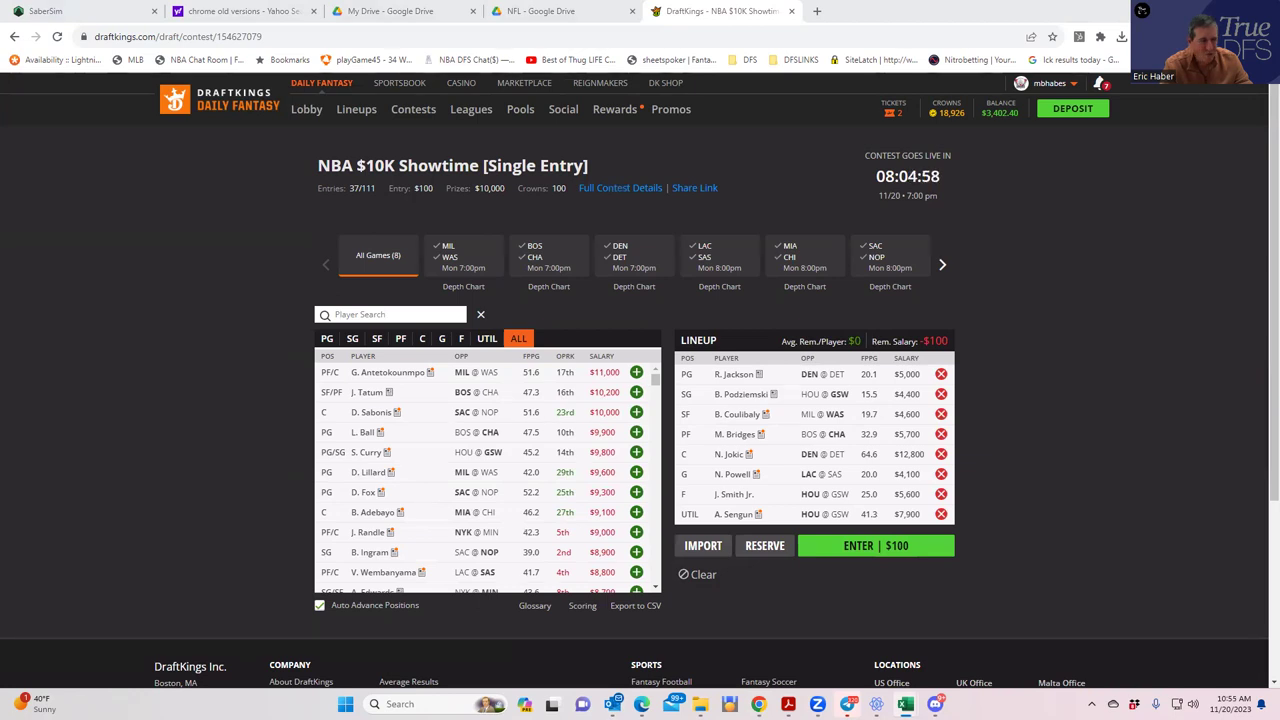
- Swap B. Coulibaly out of the SF slot for C. Kispert
{"action": "left_click", "coordinate": [941, 415]}
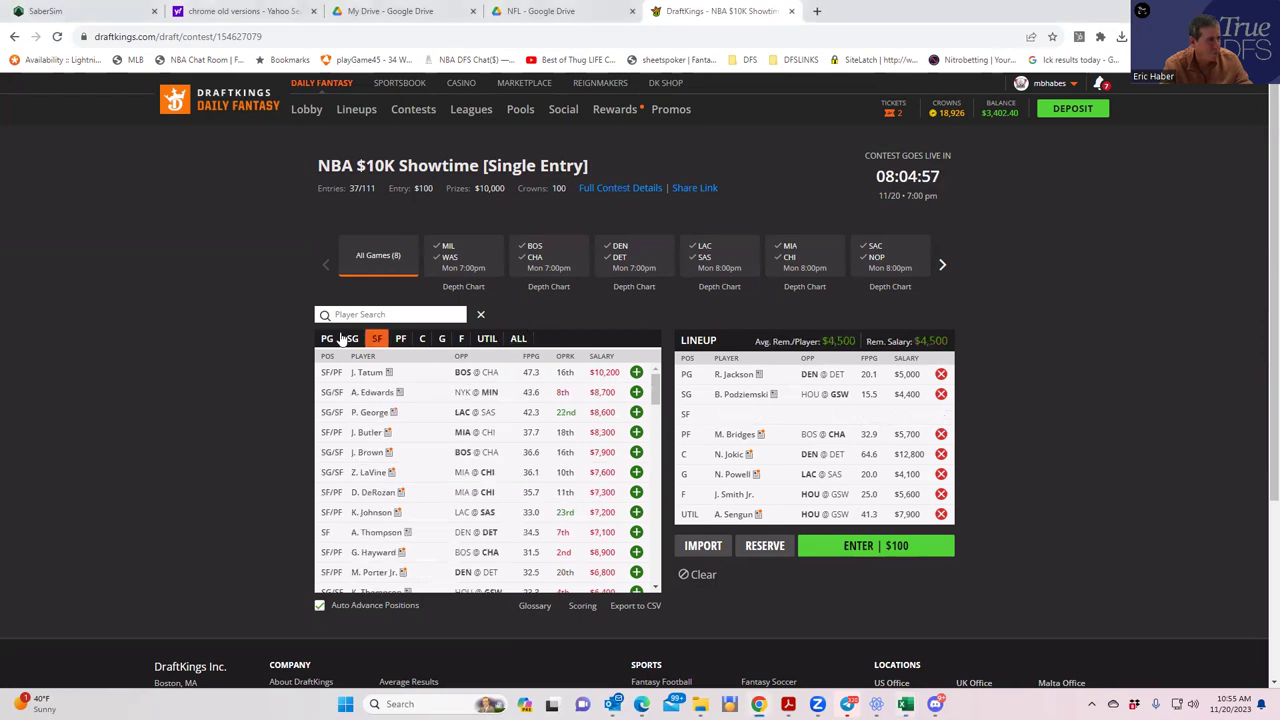
{"action": "left_click", "coordinate": [360, 314]}
{"action": "type", "text": "kis"}
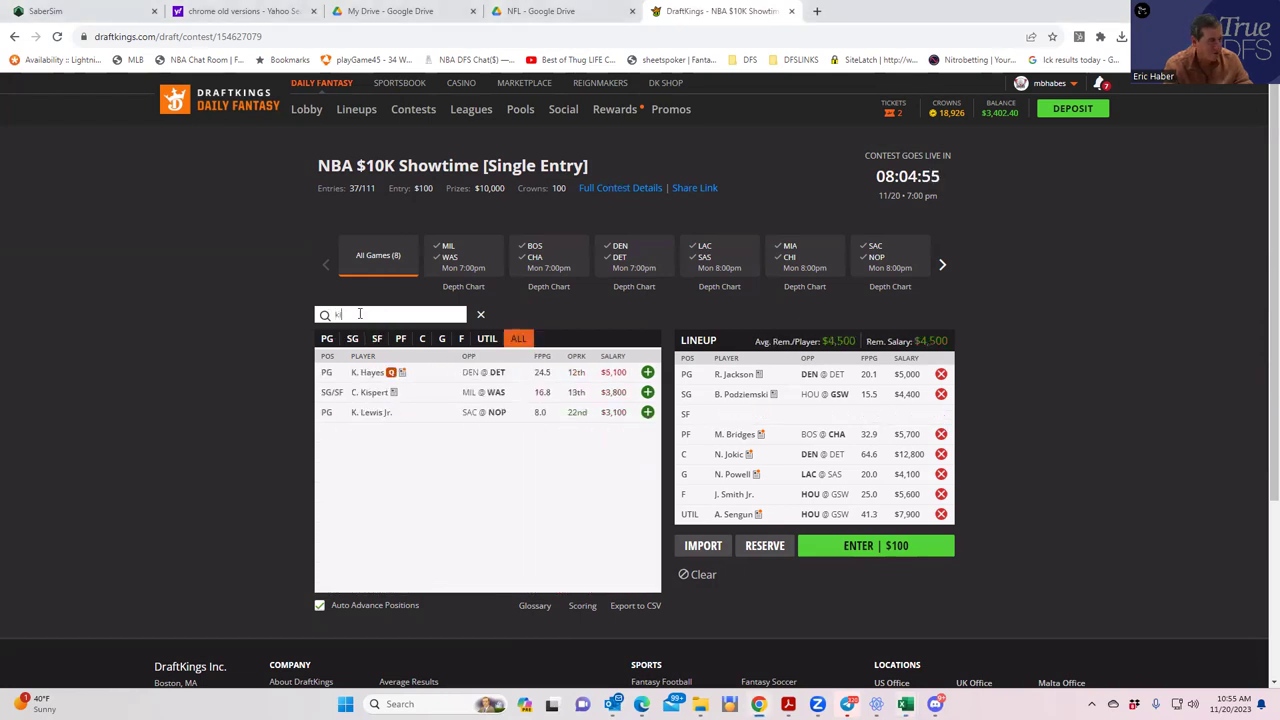
{"action": "left_click", "coordinate": [647, 372]}
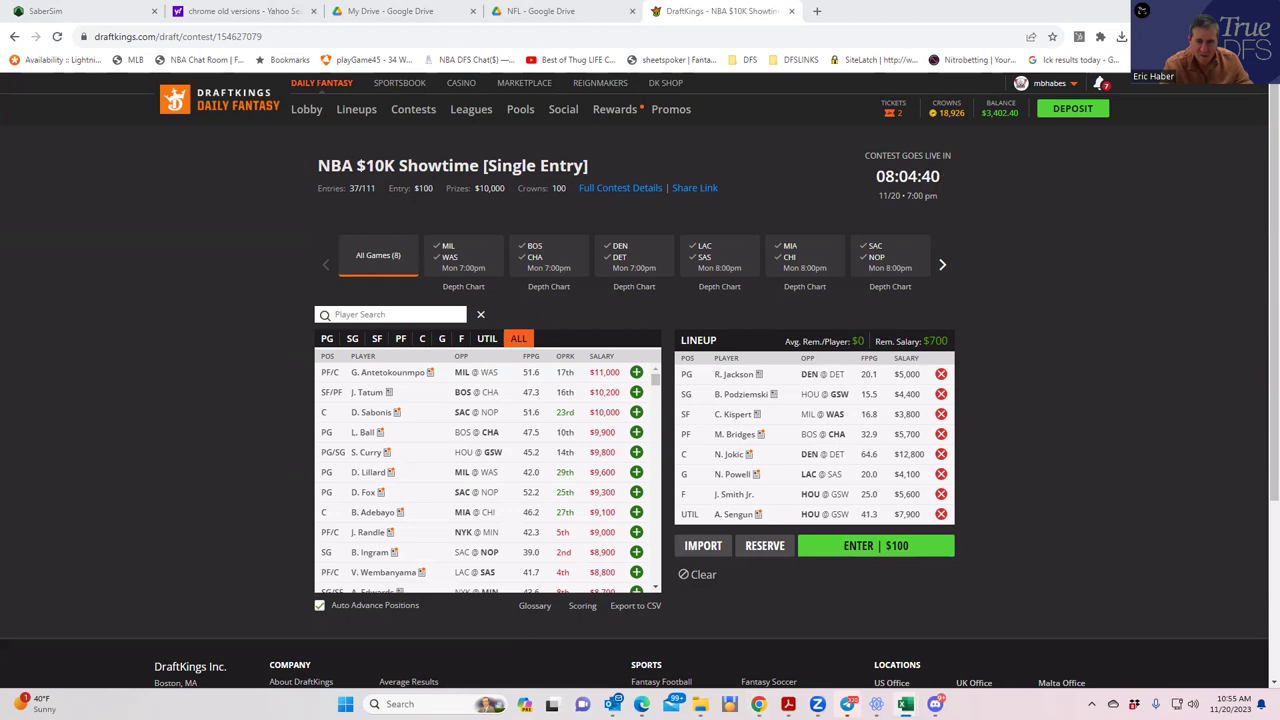
- Drop B. Podziemski from SG and try adding M. Conley, dismissing the position-filled warning
{"action": "left_click", "coordinate": [940, 394]}
{"action": "left_click", "coordinate": [352, 338]}
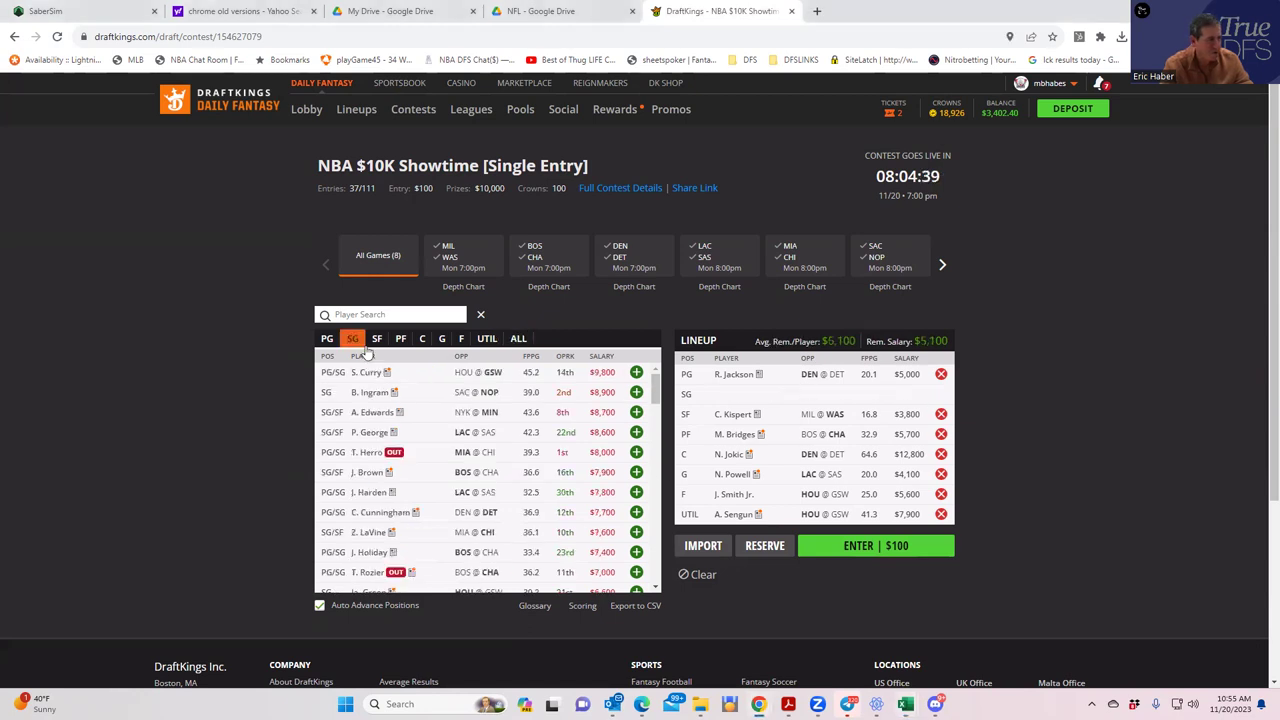
{"action": "left_click", "coordinate": [355, 314]}
{"action": "type", "text": "co"}
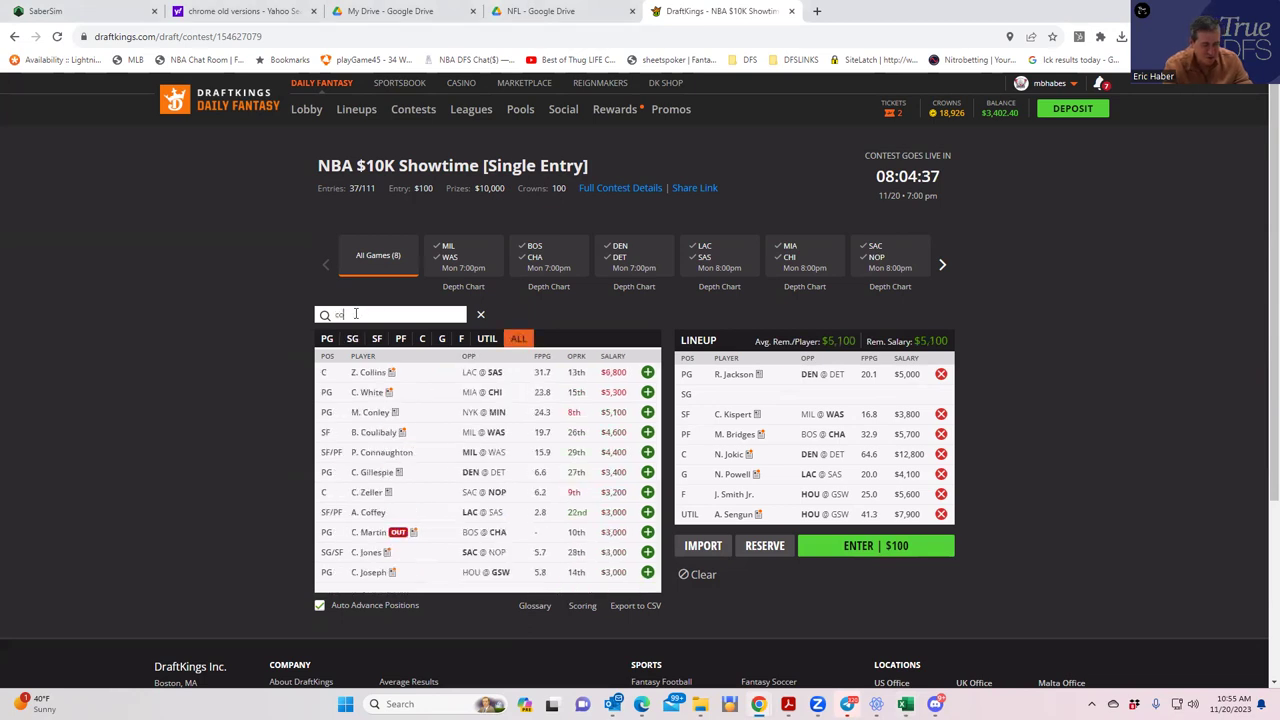
{"action": "type", "text": "nl"}
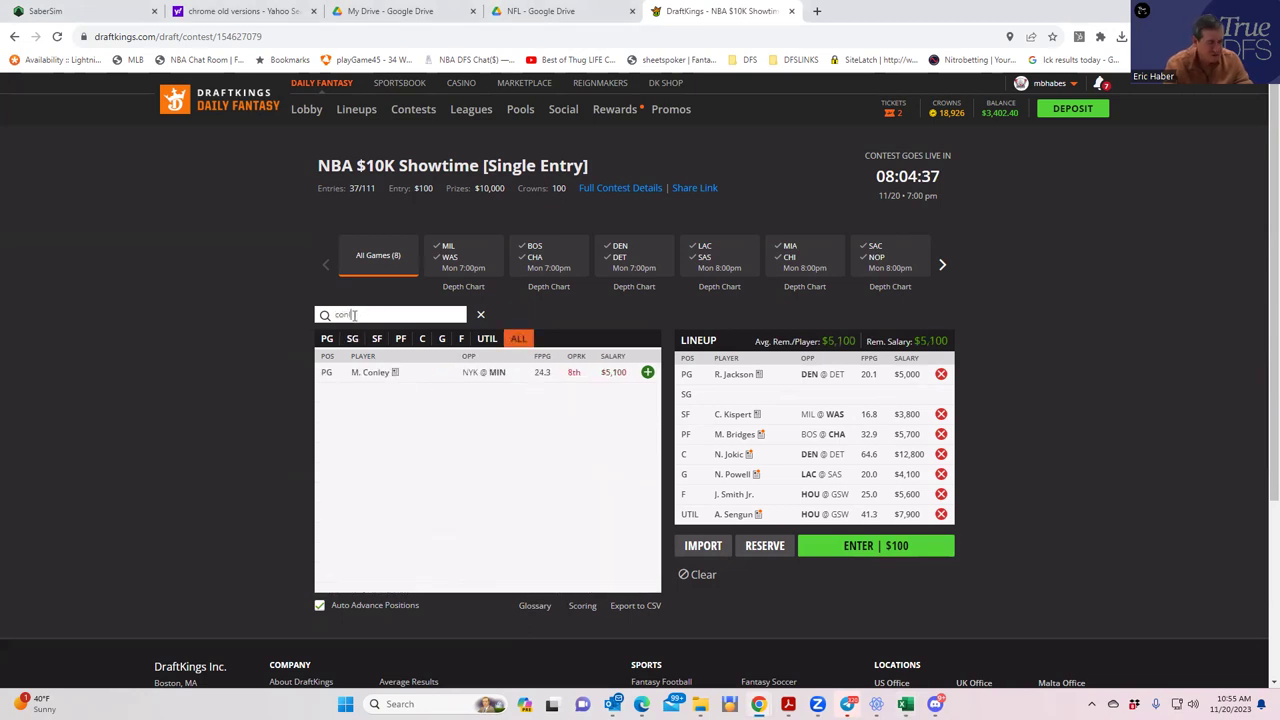
{"action": "left_click", "coordinate": [648, 373]}
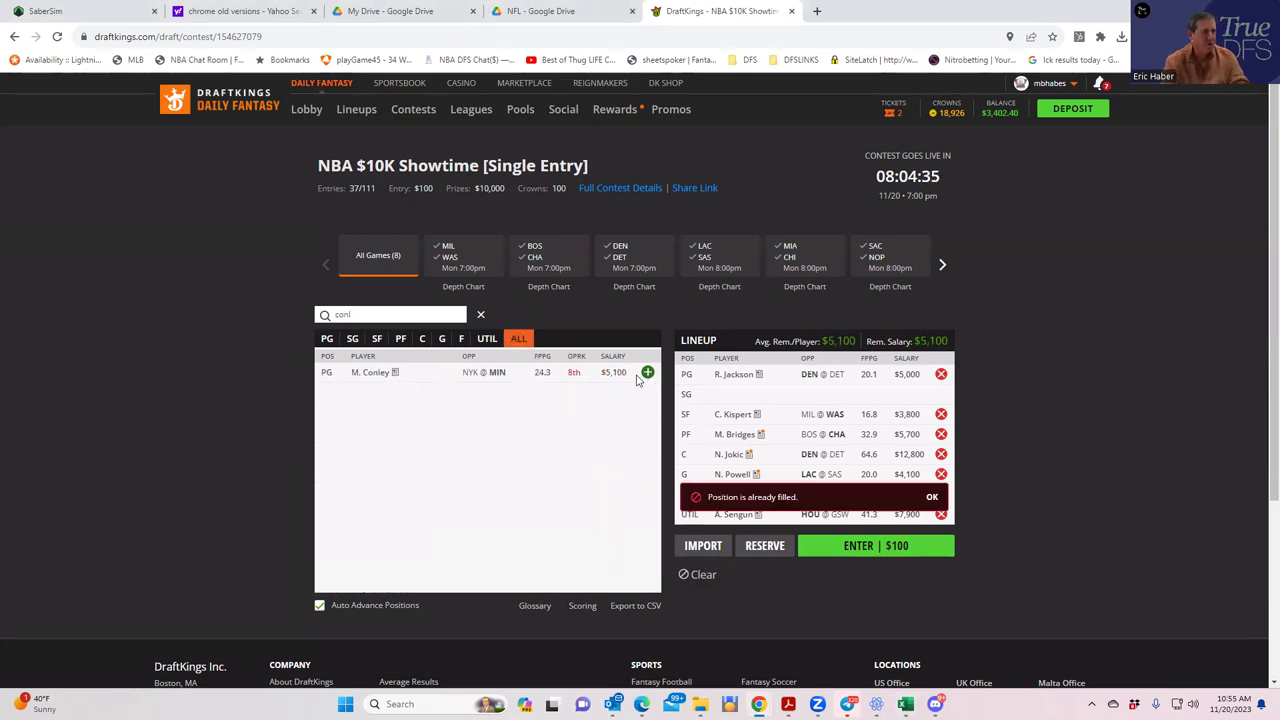
{"action": "left_click", "coordinate": [932, 496]}
- Re-add R. Jackson at PG and move N. Powell into the SG slot
{"action": "left_click", "coordinate": [941, 374]}
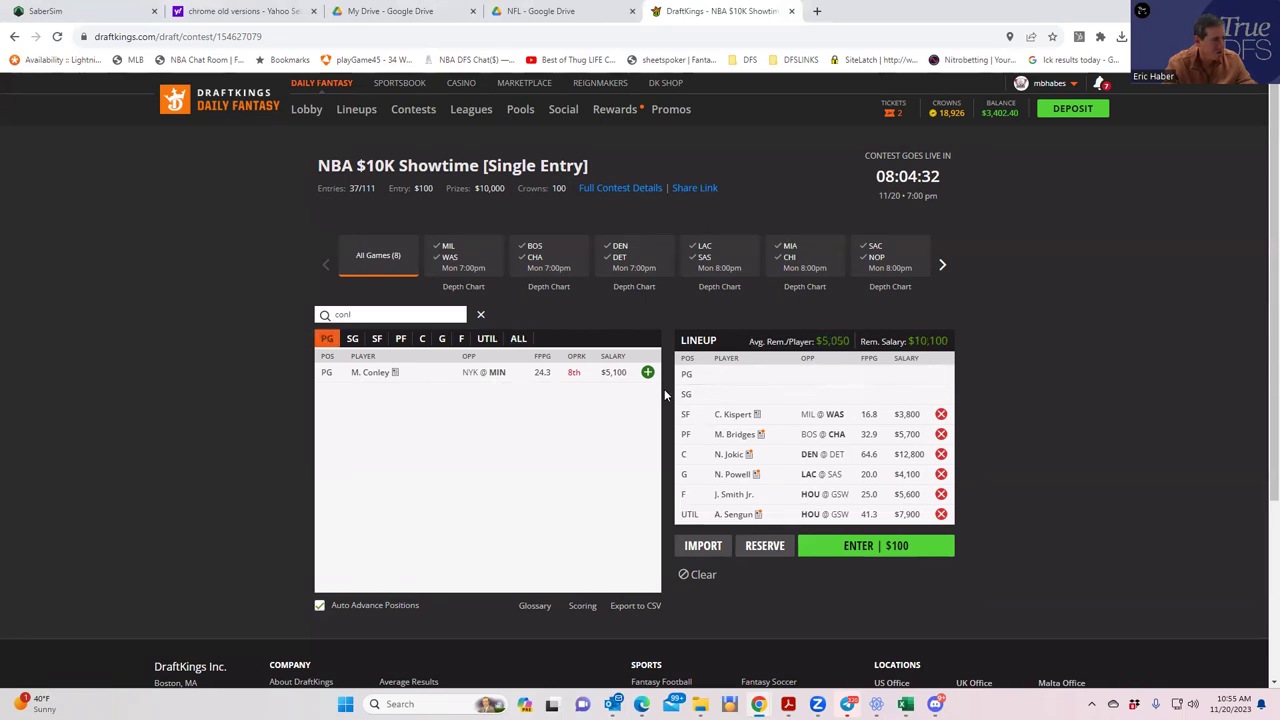
{"action": "left_click_drag", "start_coordinate": [366, 314], "coordinate": [258, 315]}
{"action": "type", "text": "reg"}
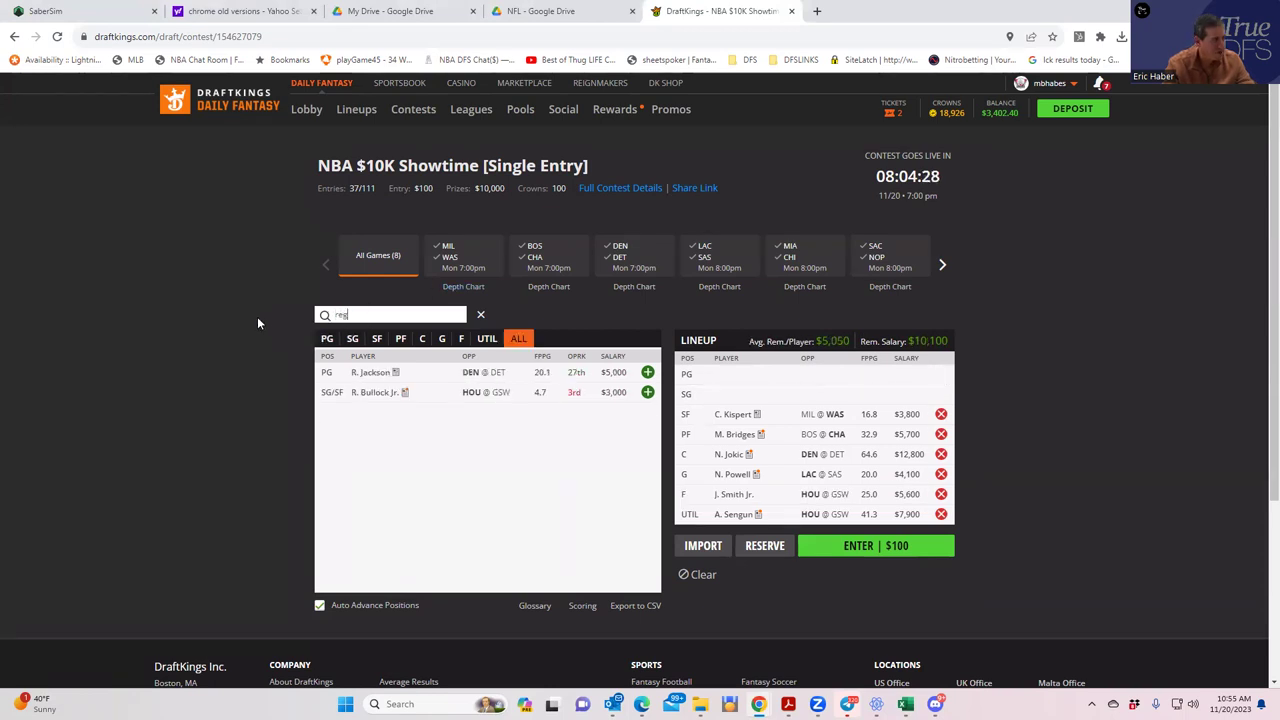
{"action": "left_click", "coordinate": [648, 373]}
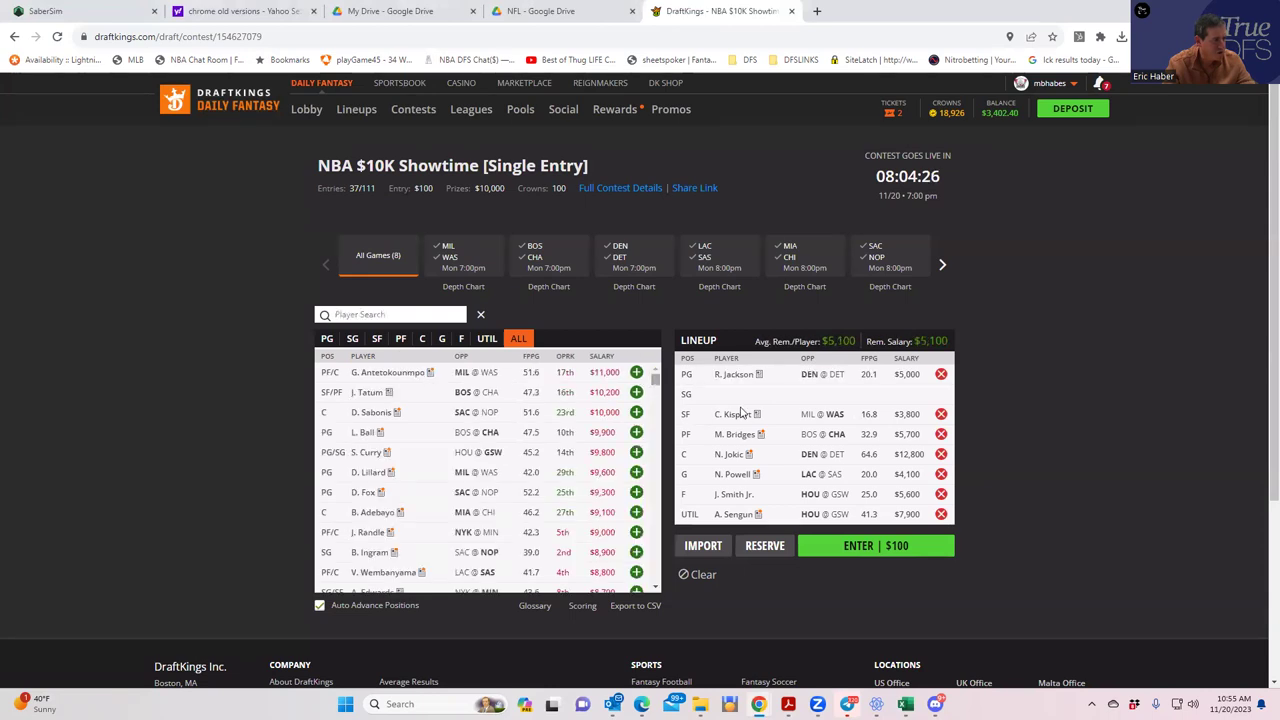
{"action": "left_click", "coordinate": [941, 475]}
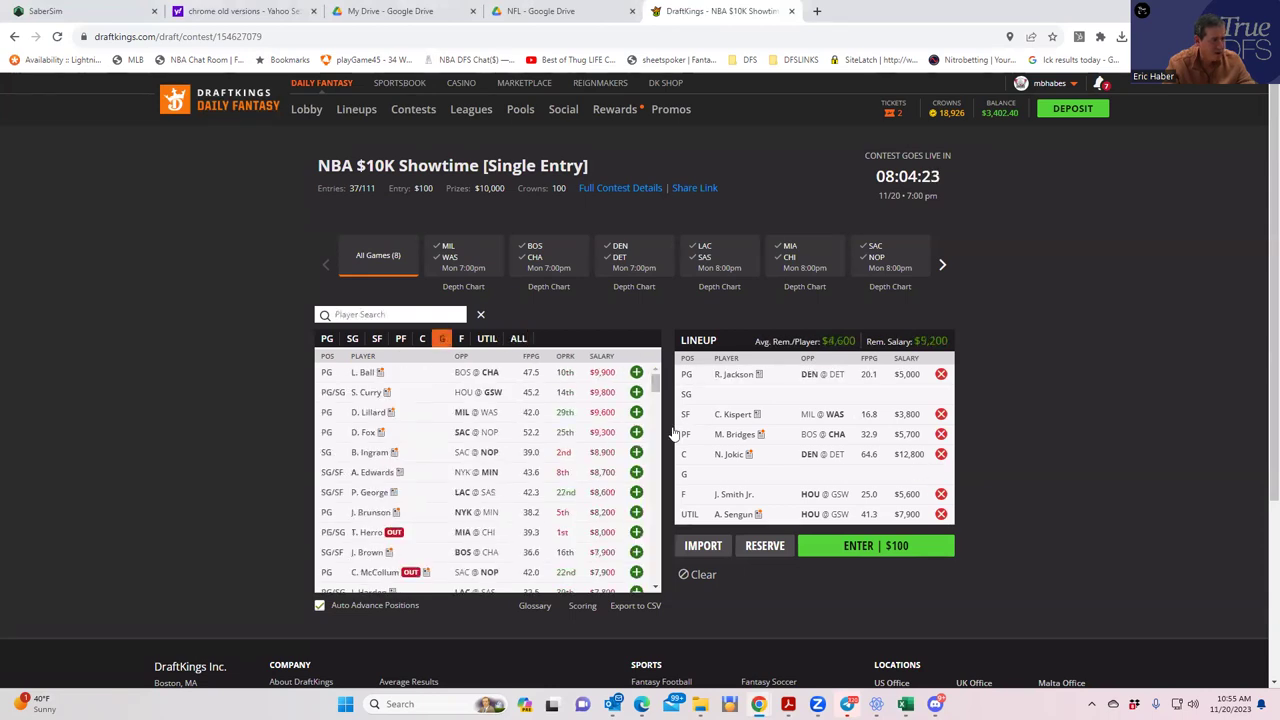
{"action": "left_click", "coordinate": [352, 339]}
{"action": "left_click", "coordinate": [358, 315]}
{"action": "type", "text": "powe"}
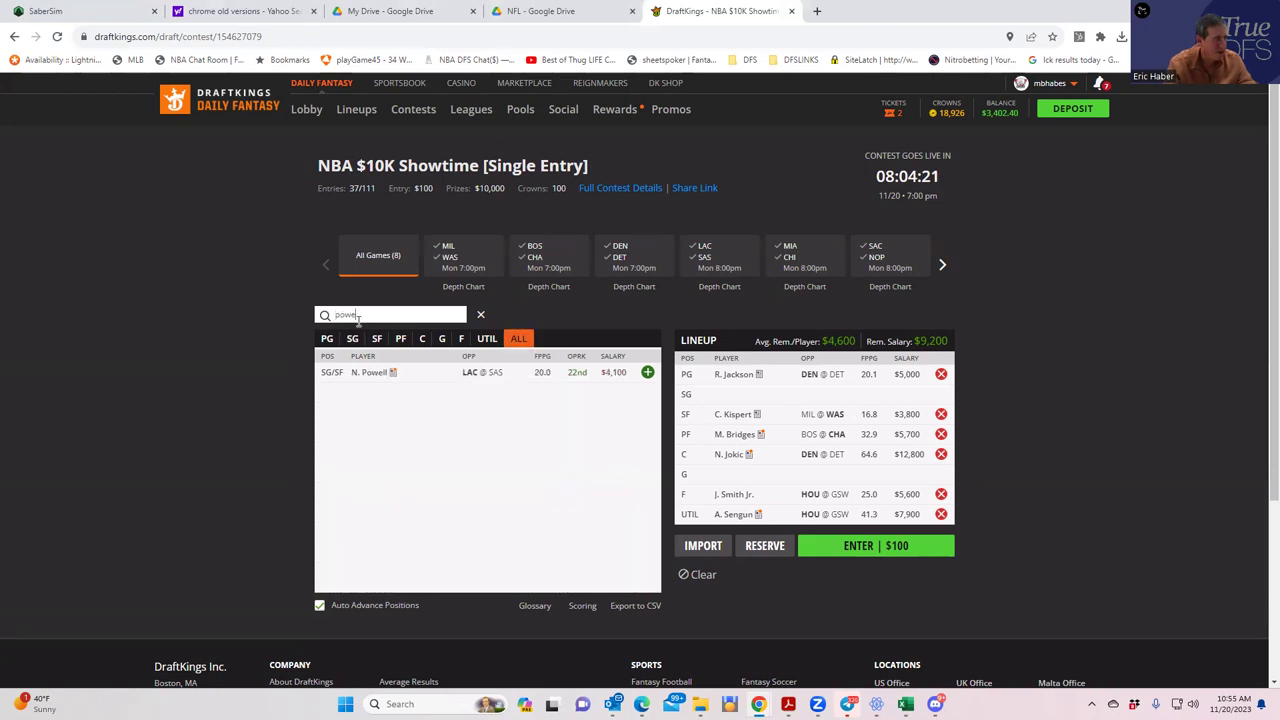
{"action": "left_click", "coordinate": [648, 372]}
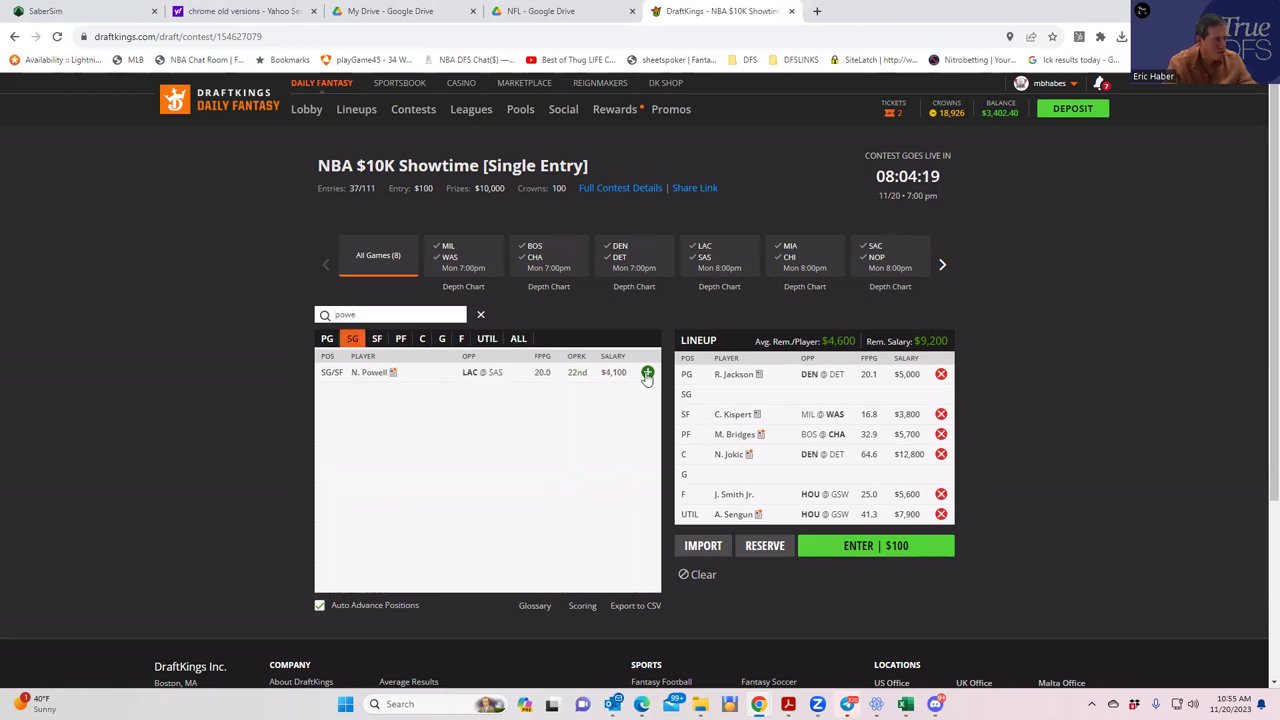
- Add M. Conley at G and enter the lineup into the $10K Showtime for $100
{"action": "left_click", "coordinate": [368, 314]}
{"action": "type", "text": "con"}
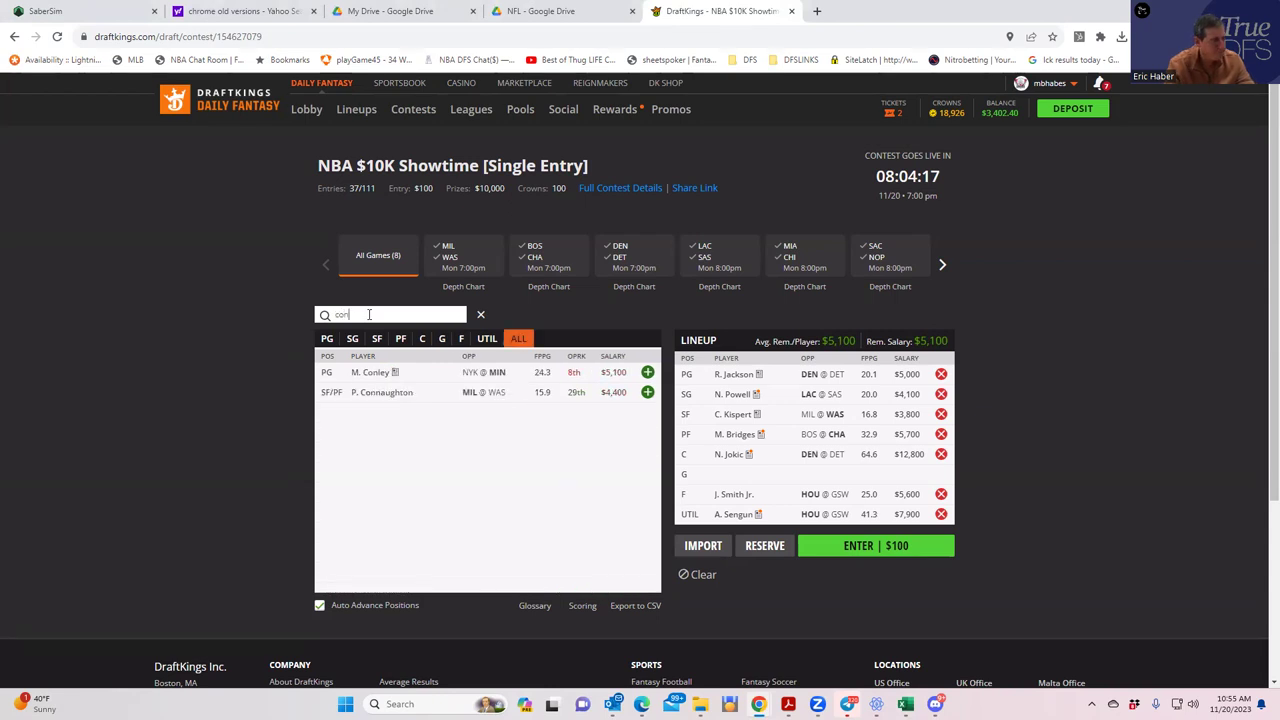
{"action": "left_click", "coordinate": [648, 372]}
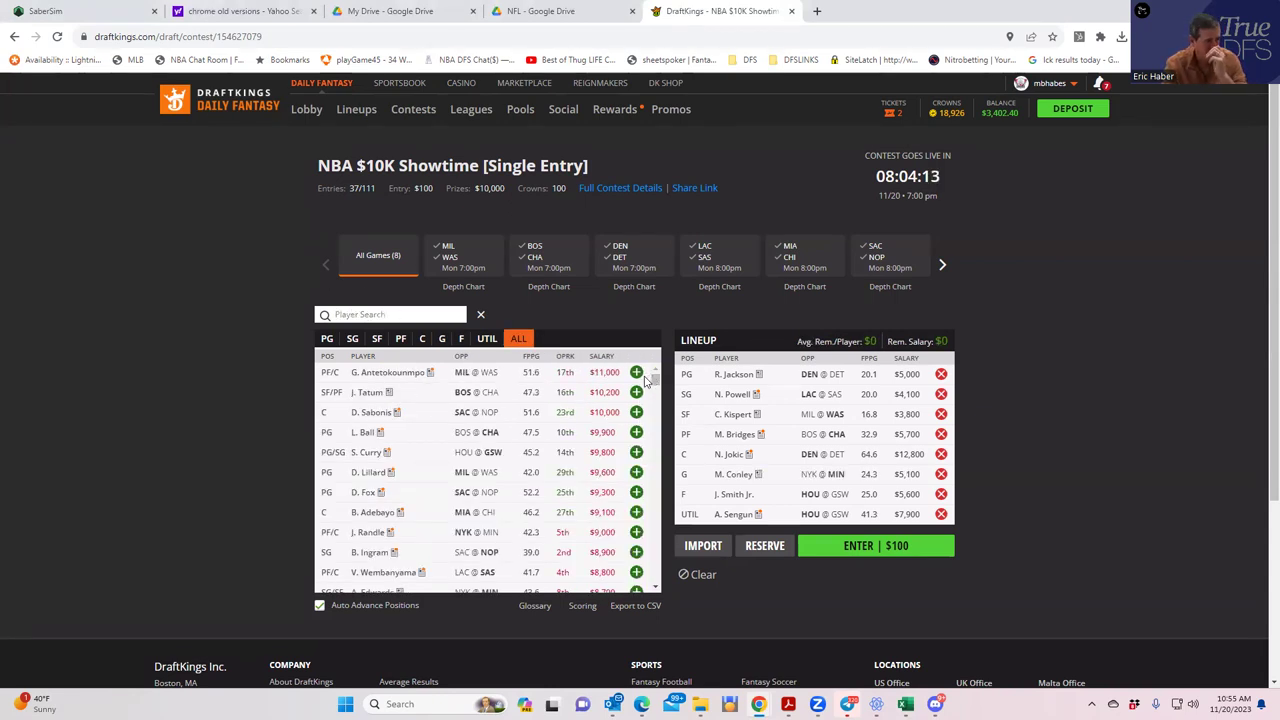
{"action": "left_click", "coordinate": [851, 551]}
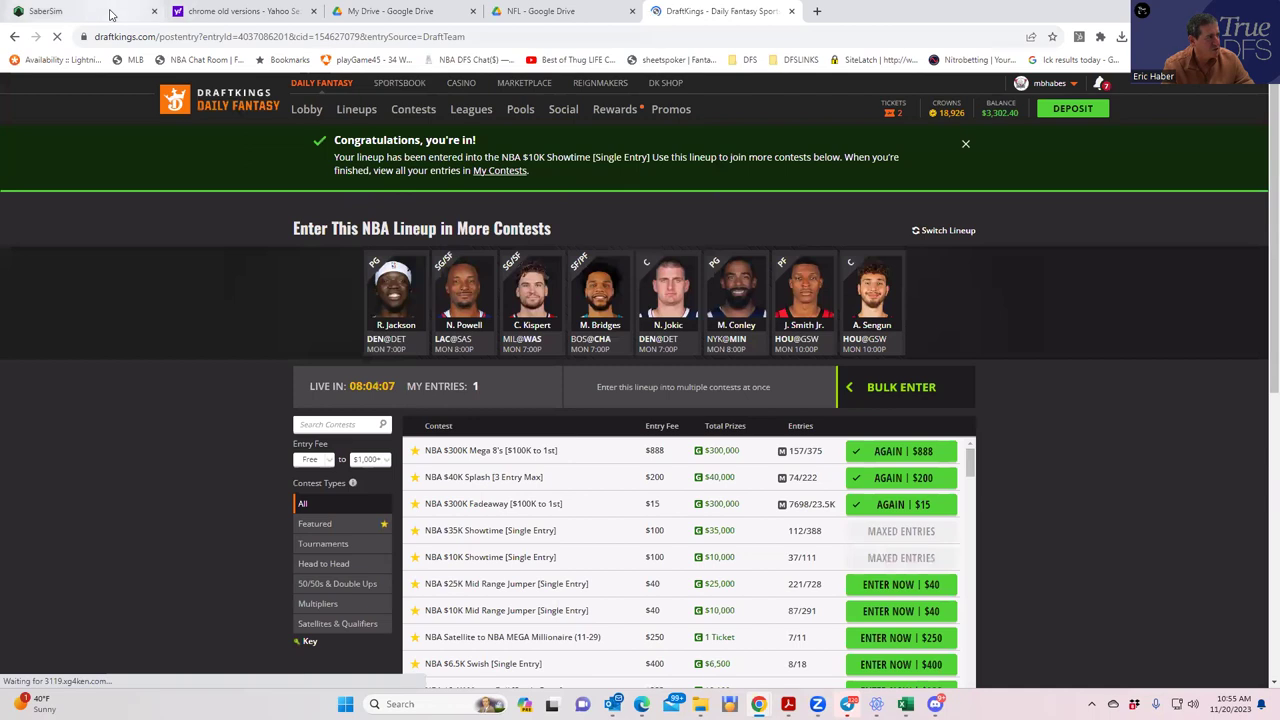
- Upload KrugNBA/NBADK_Sim as custom projections and ownership, excluding unlisted players, and save
{"action": "left_click", "coordinate": [104, 12]}
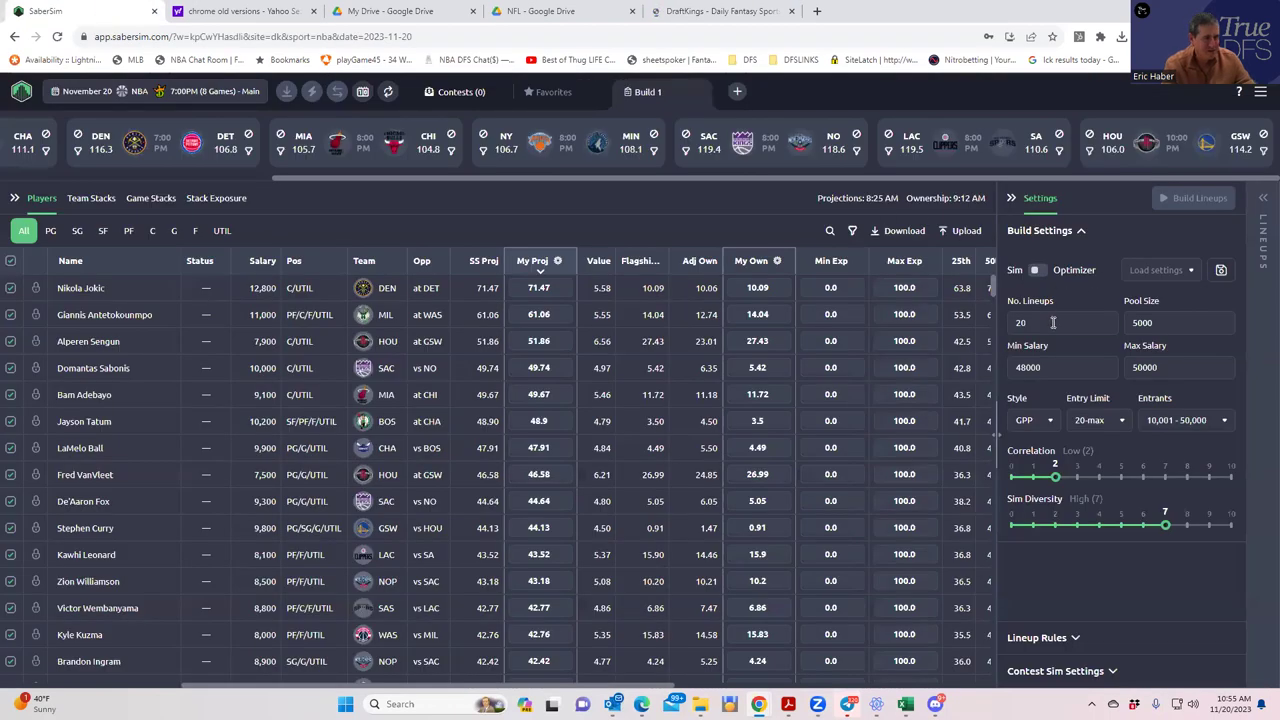
{"action": "left_click", "coordinate": [960, 231]}
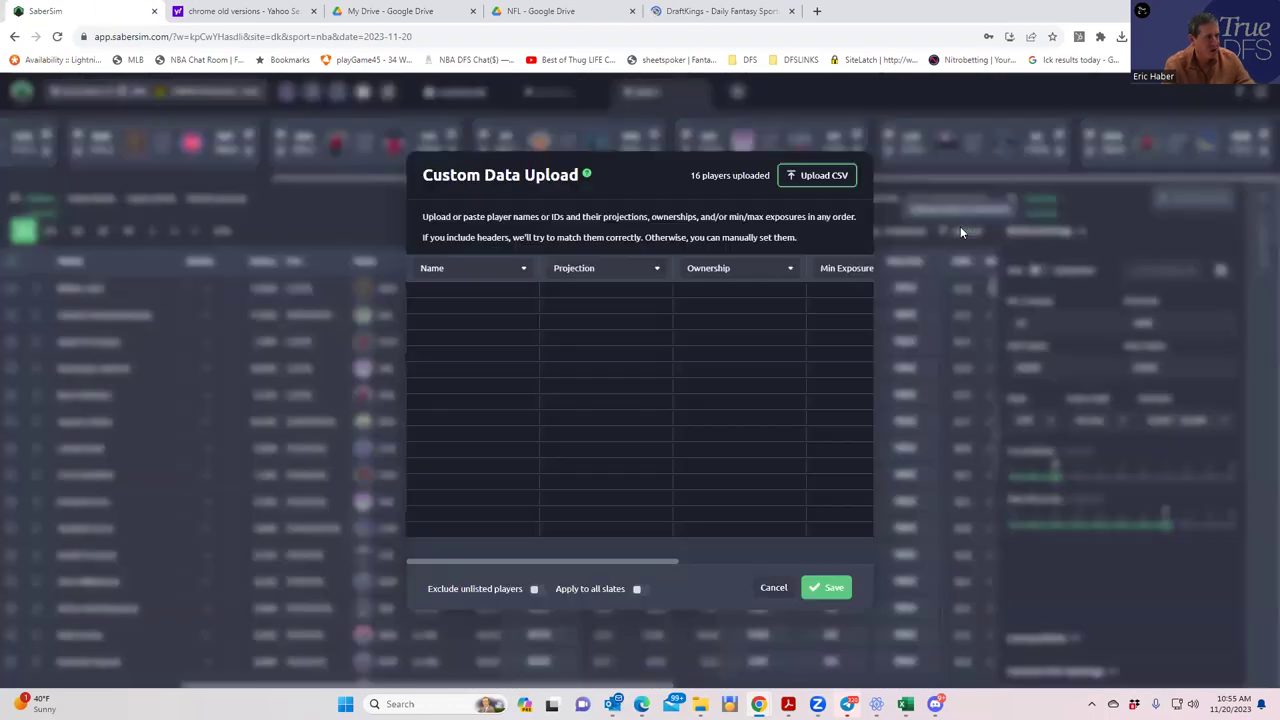
{"action": "left_click", "coordinate": [816, 176]}
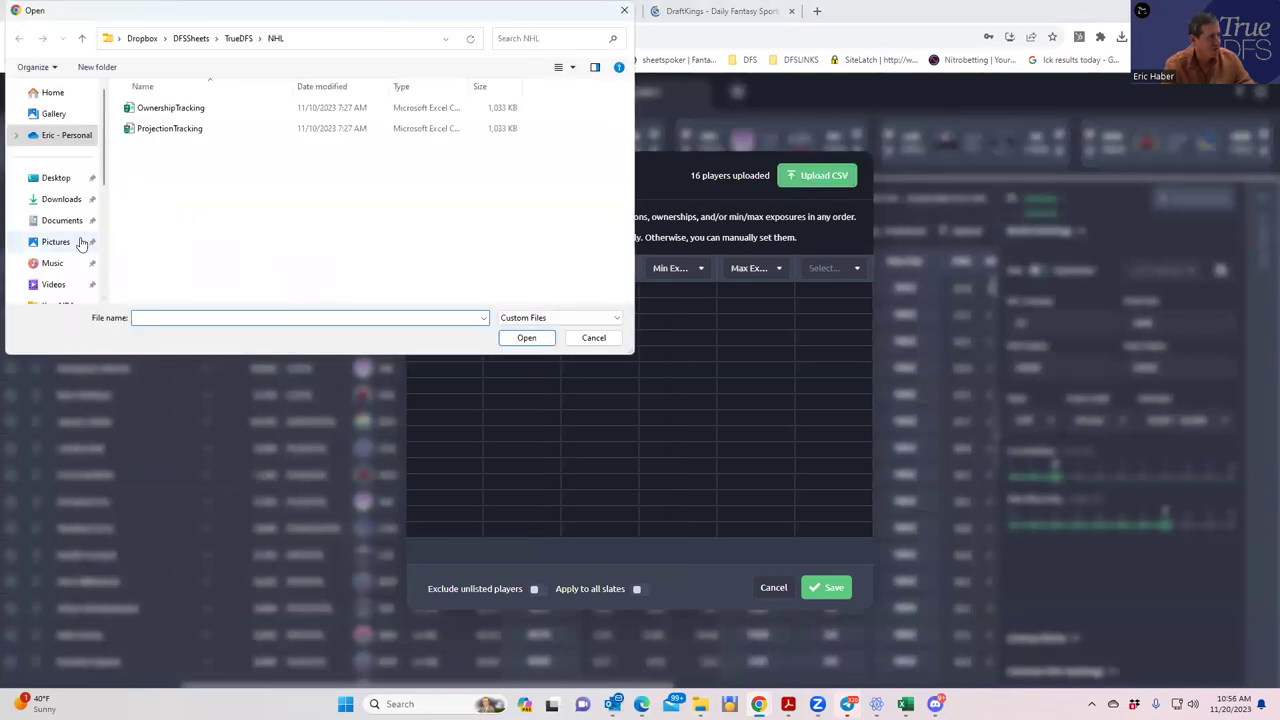
{"action": "scroll", "coordinate": [80, 243], "scroll_direction": "down", "scroll_amount": 3}
{"action": "left_click", "coordinate": [58, 173]}
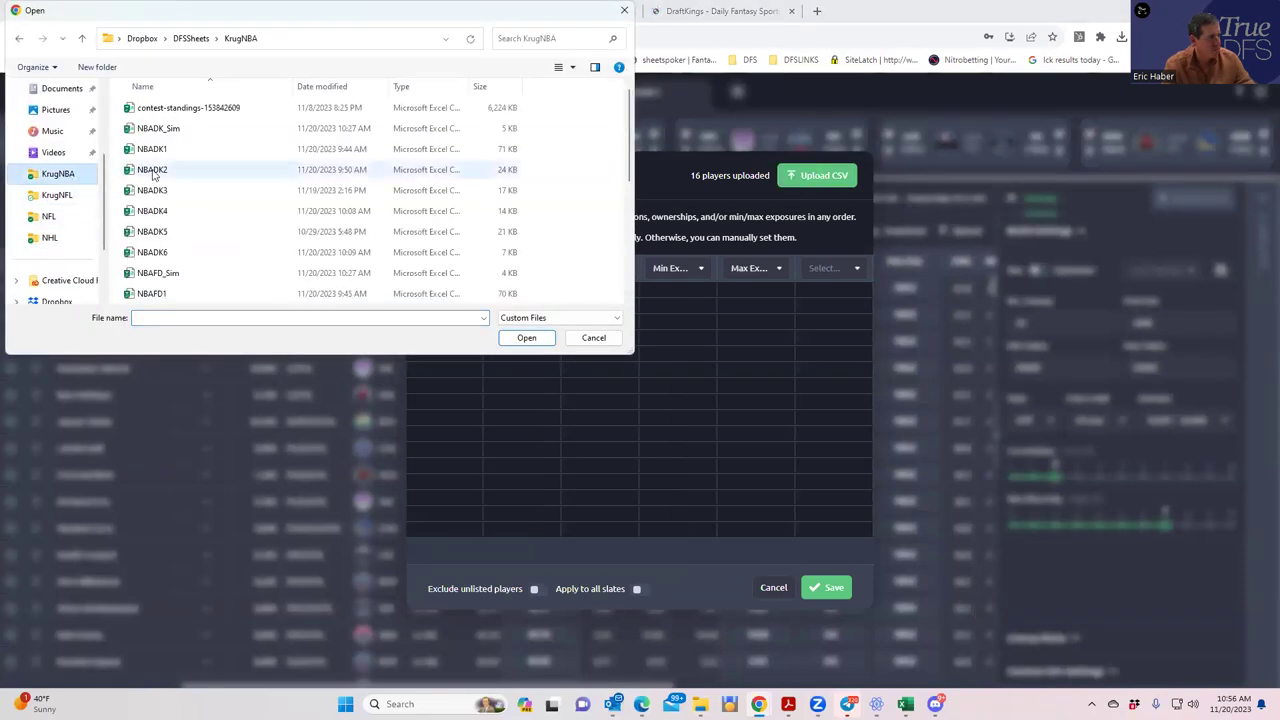
{"action": "left_click", "coordinate": [160, 128]}
{"action": "left_click", "coordinate": [526, 338]}
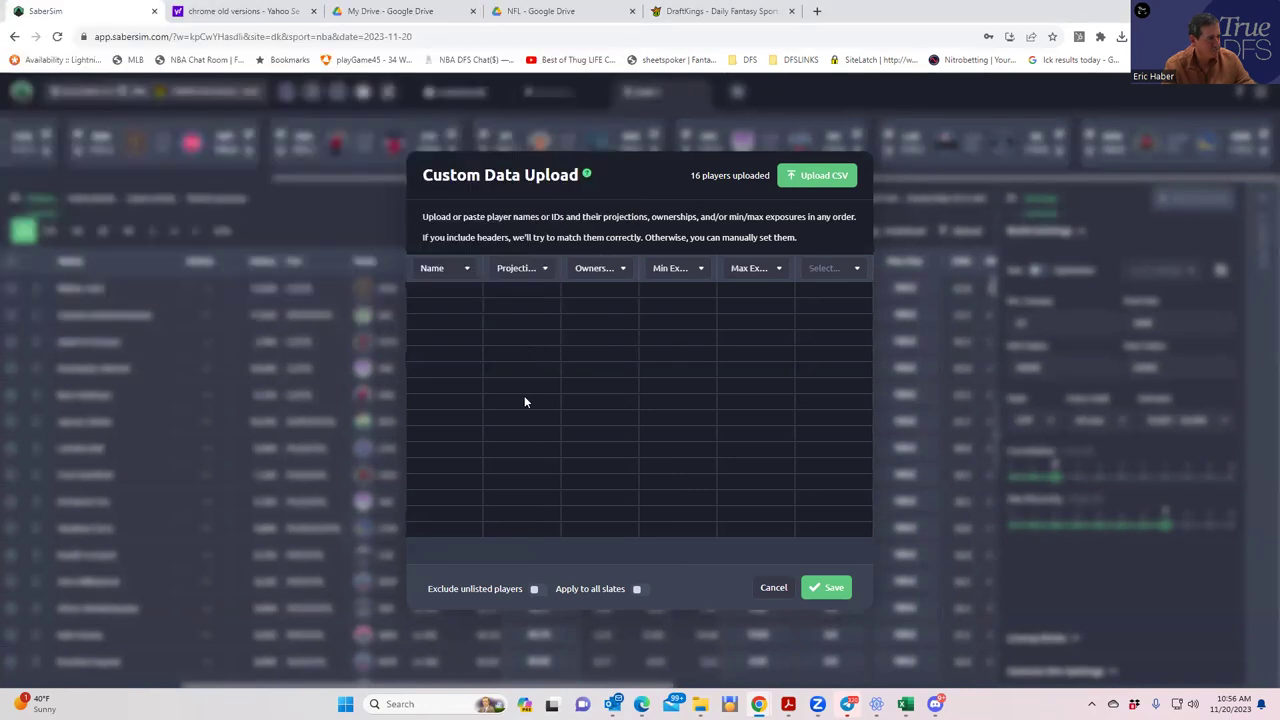
{"action": "left_click", "coordinate": [537, 593]}
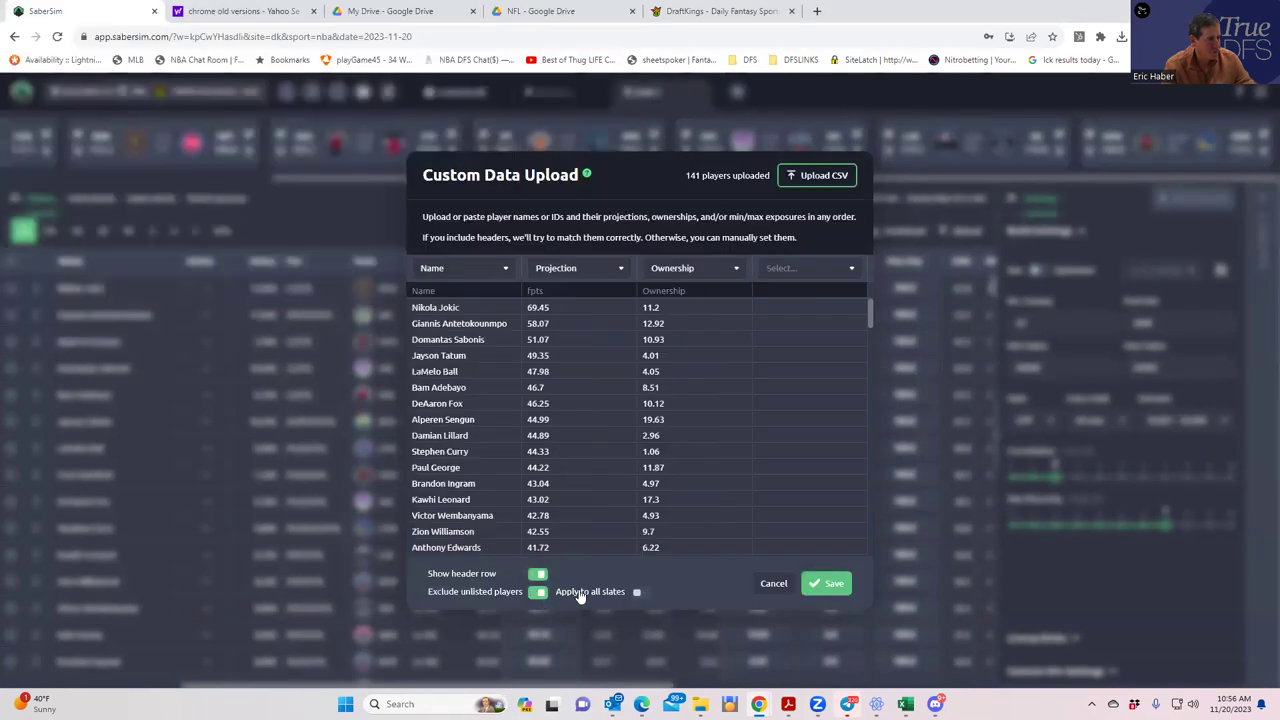
{"action": "left_click", "coordinate": [828, 584]}
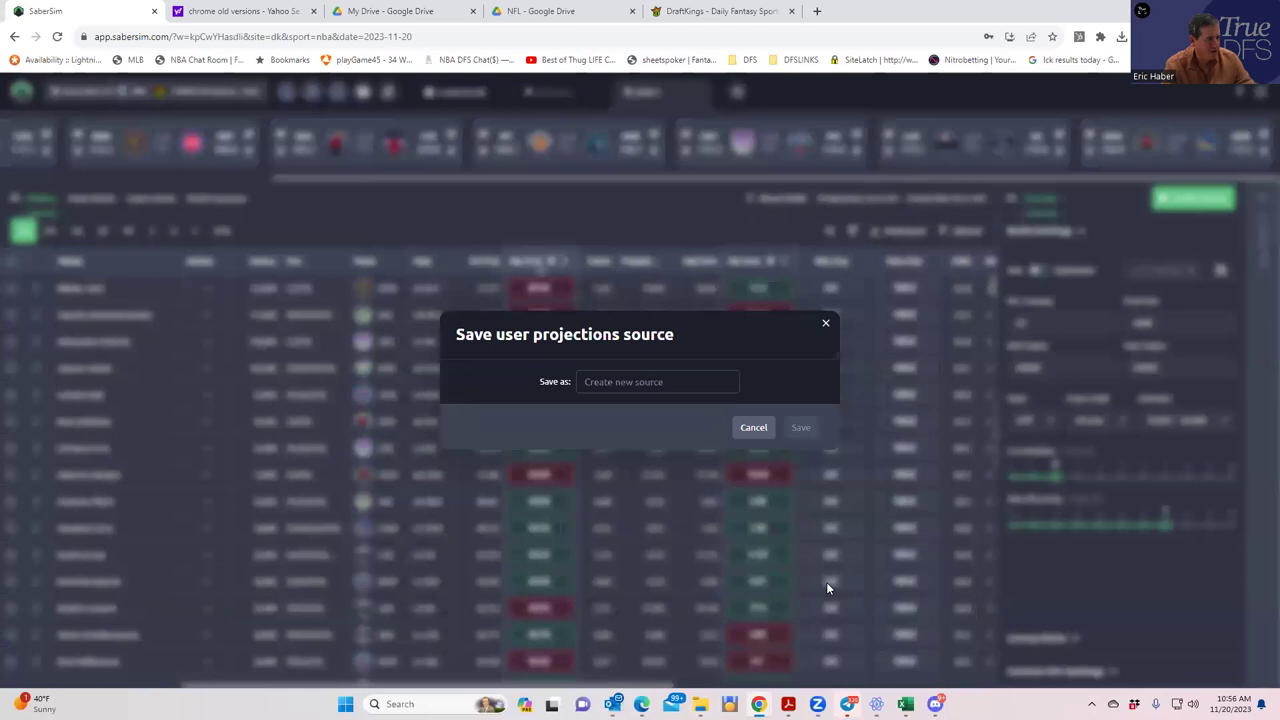
{"action": "left_click", "coordinate": [827, 327]}
- Change No. Lineups from 20 to 50 and build the GPP lineups
{"action": "left_click", "coordinate": [1041, 320]}
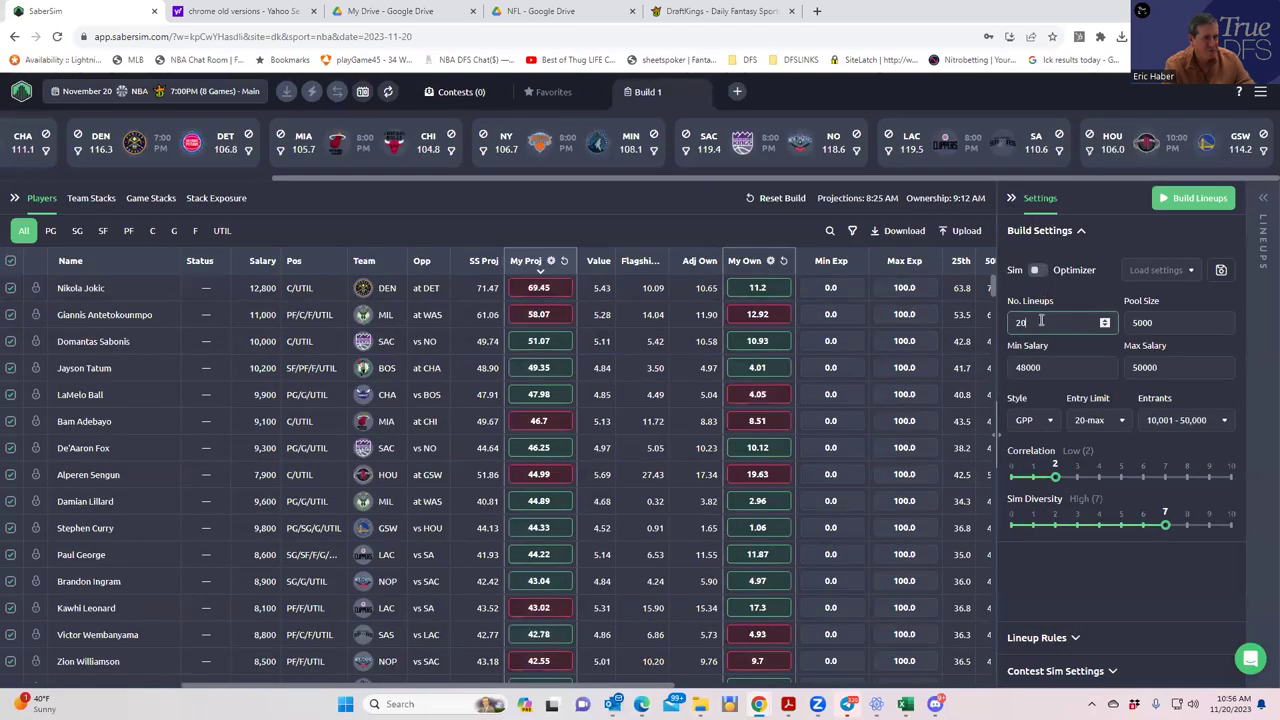
{"action": "key", "text": "BackSpace"}
{"action": "key", "text": "BackSpace"}
{"action": "type", "text": "50"}
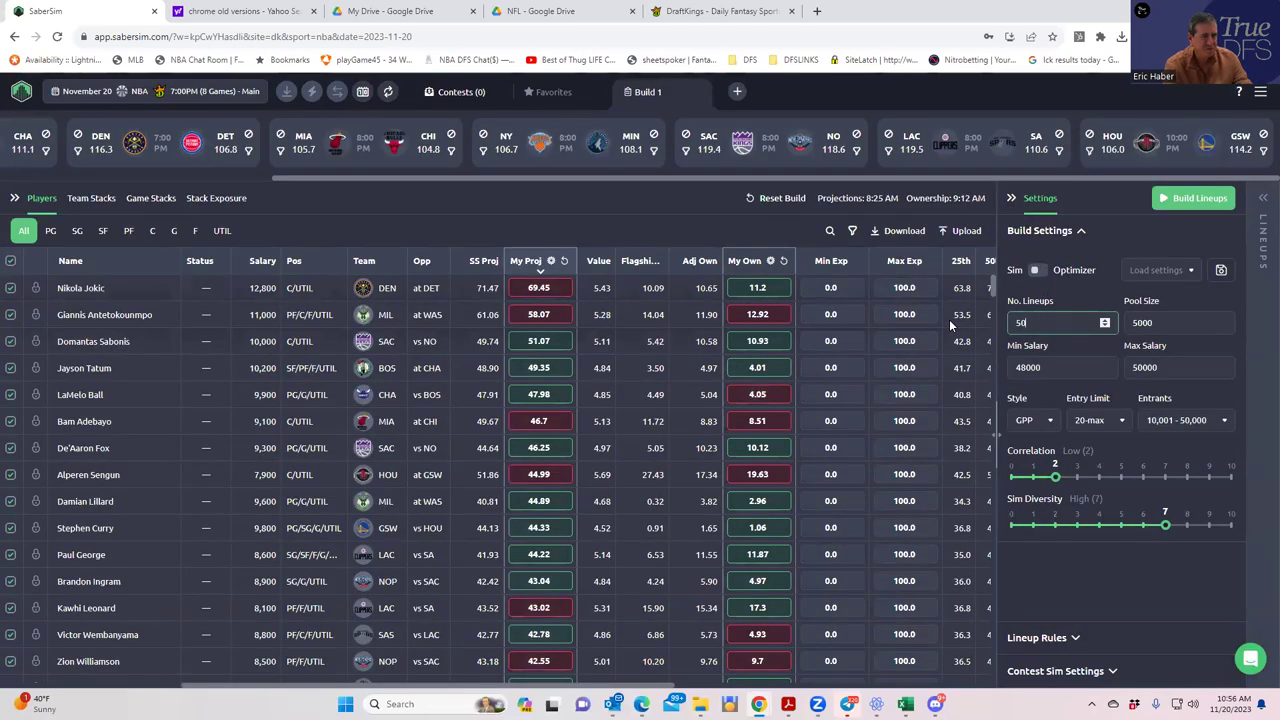
{"action": "left_click", "coordinate": [1185, 198]}
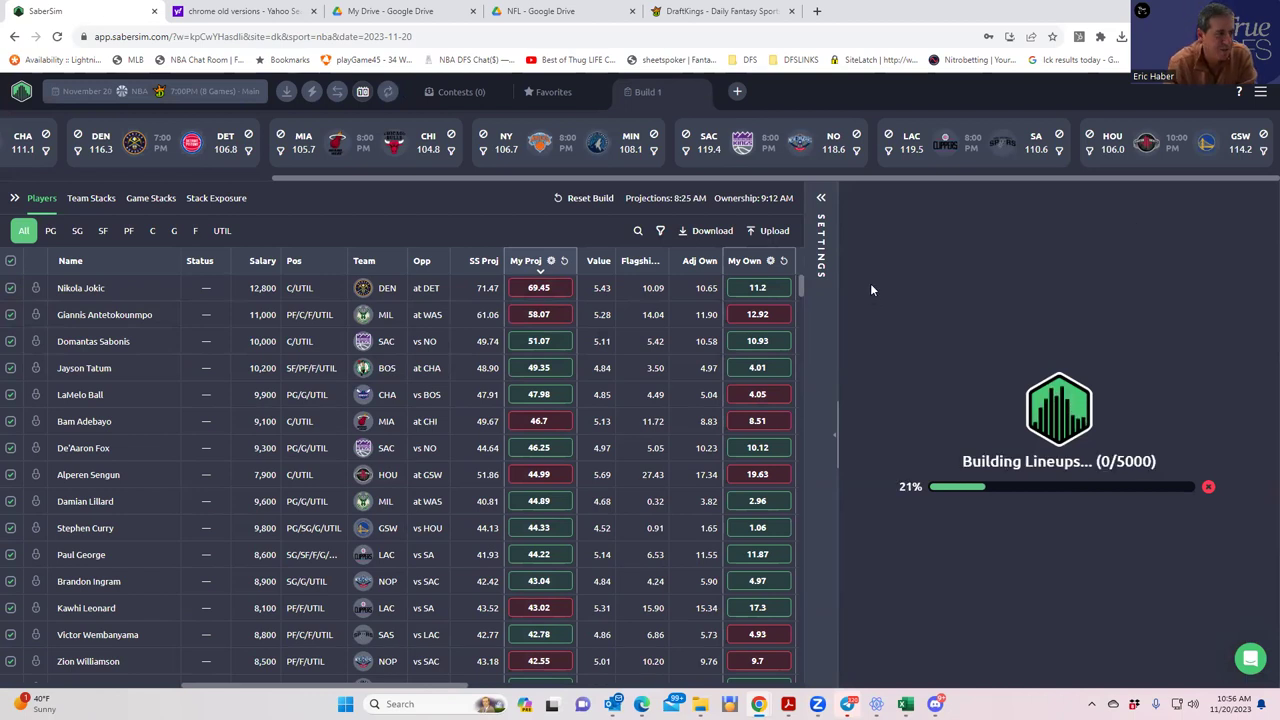
{"action": "left_click", "coordinate": [822, 199]}
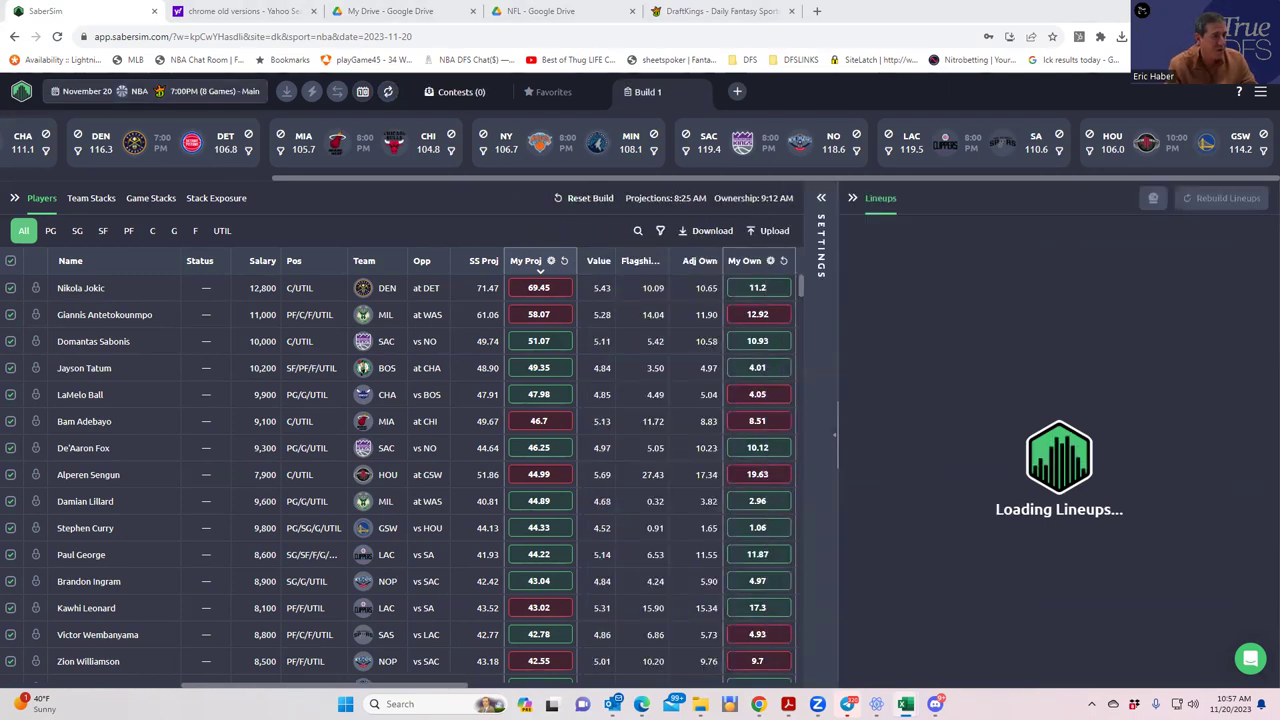
- Check exposures with a 'jok' player search, then set Min Uniques to 3
{"action": "left_click", "coordinate": [821, 198]}
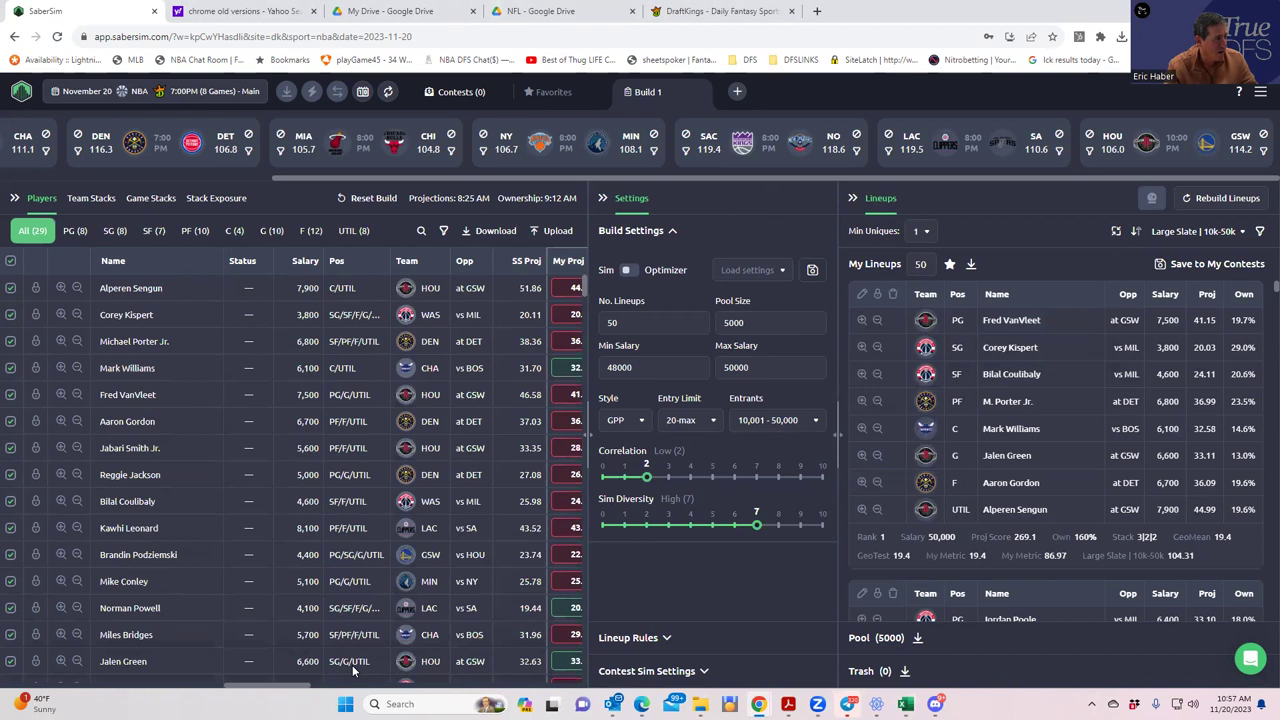
{"action": "left_click_drag", "start_coordinate": [294, 692], "coordinate": [394, 681]}
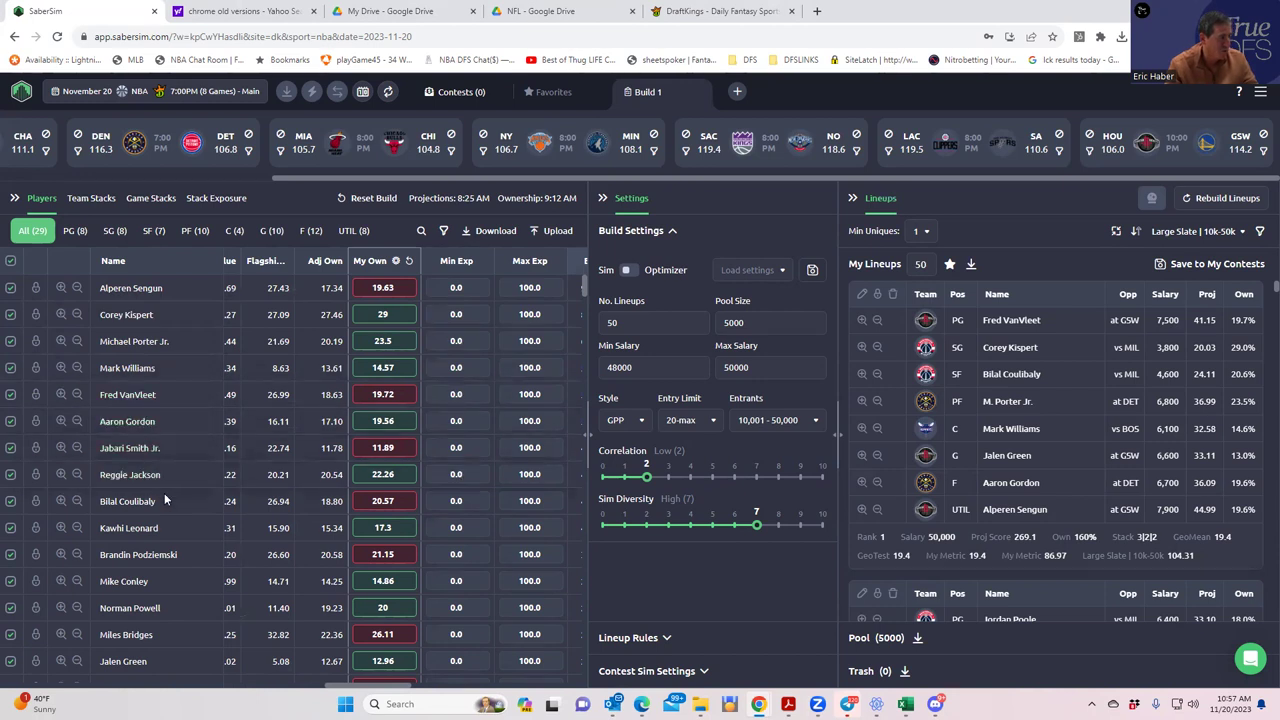
{"action": "scroll", "coordinate": [172, 523], "scroll_direction": "down", "scroll_amount": 4}
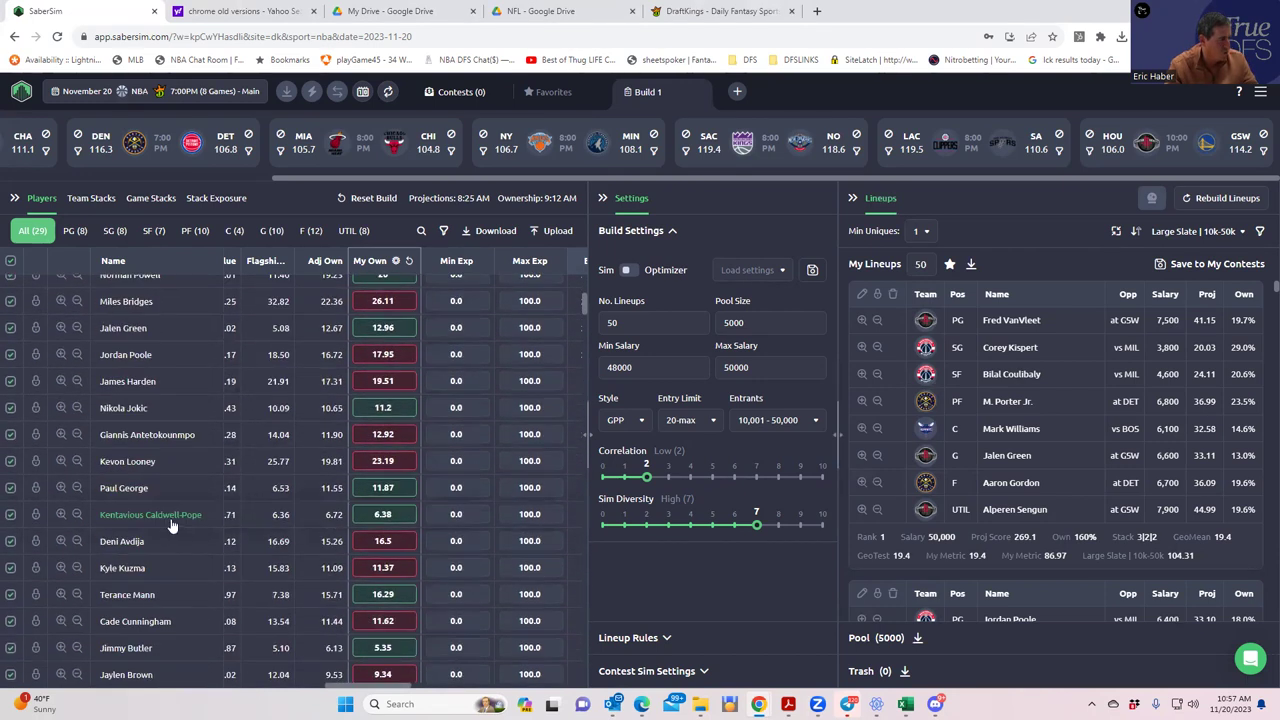
{"action": "left_click", "coordinate": [421, 232]}
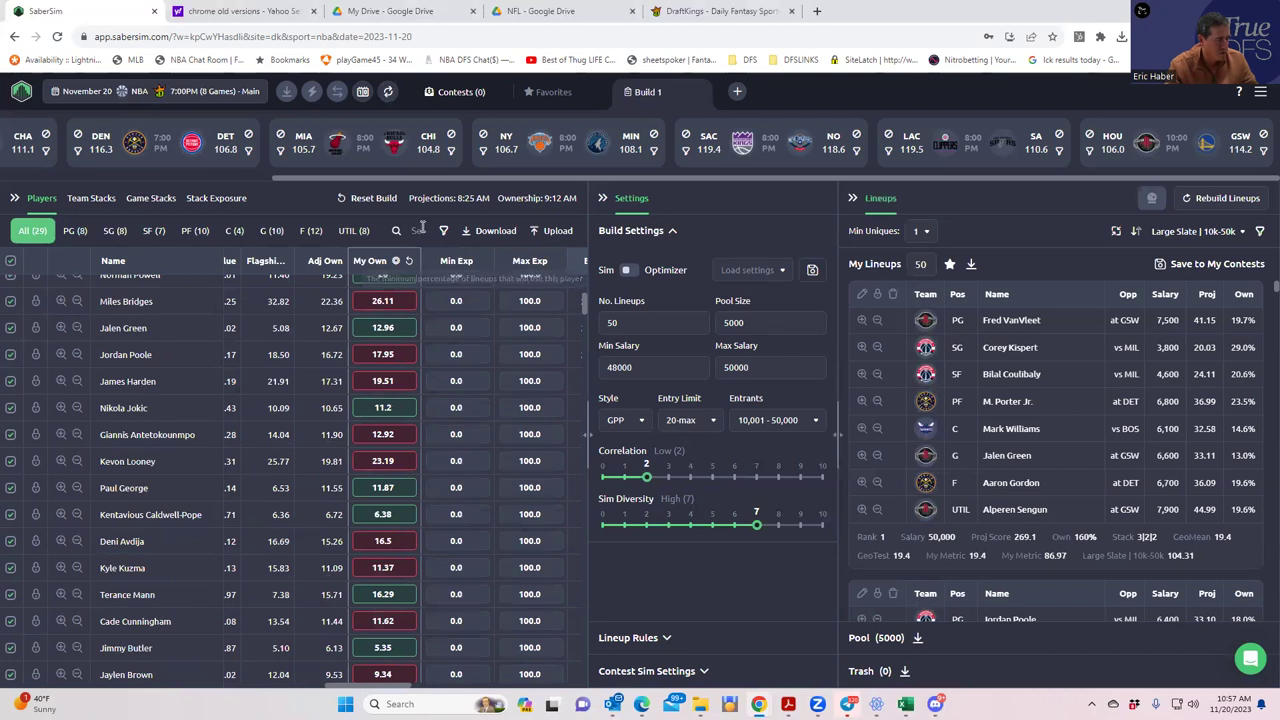
{"action": "type", "text": "jok"}
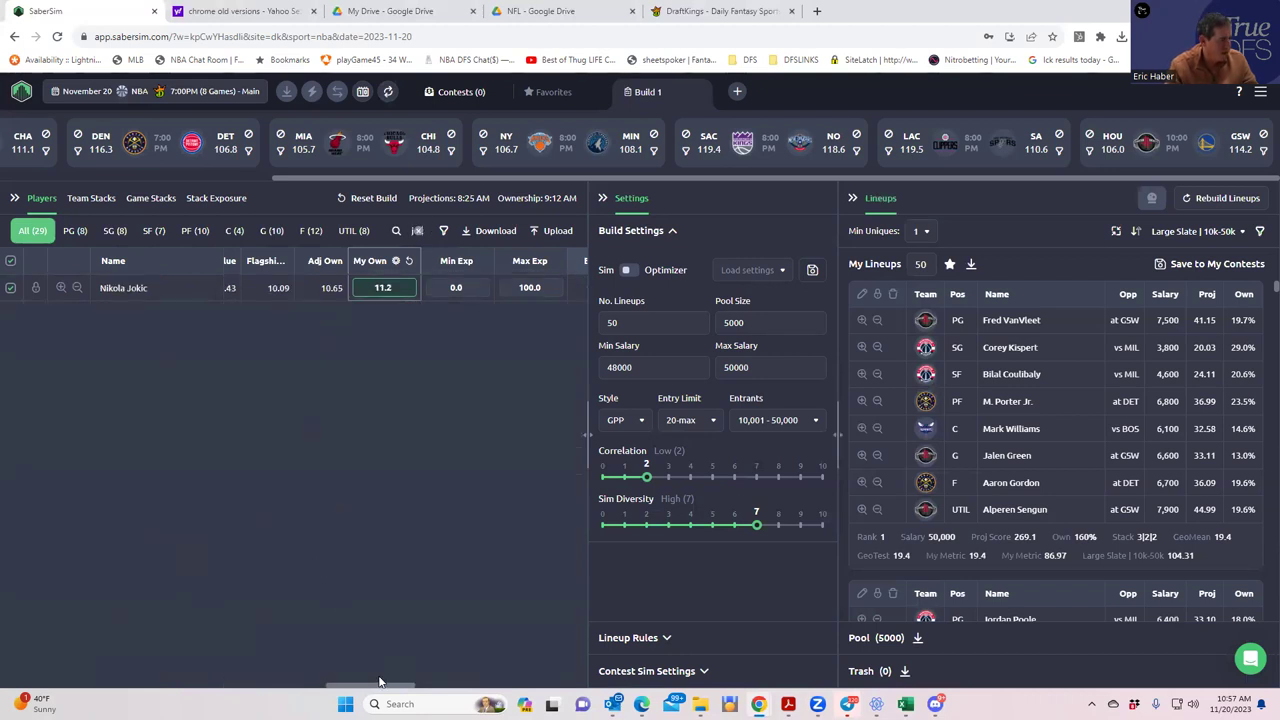
{"action": "left_click_drag", "start_coordinate": [393, 688], "coordinate": [200, 660]}
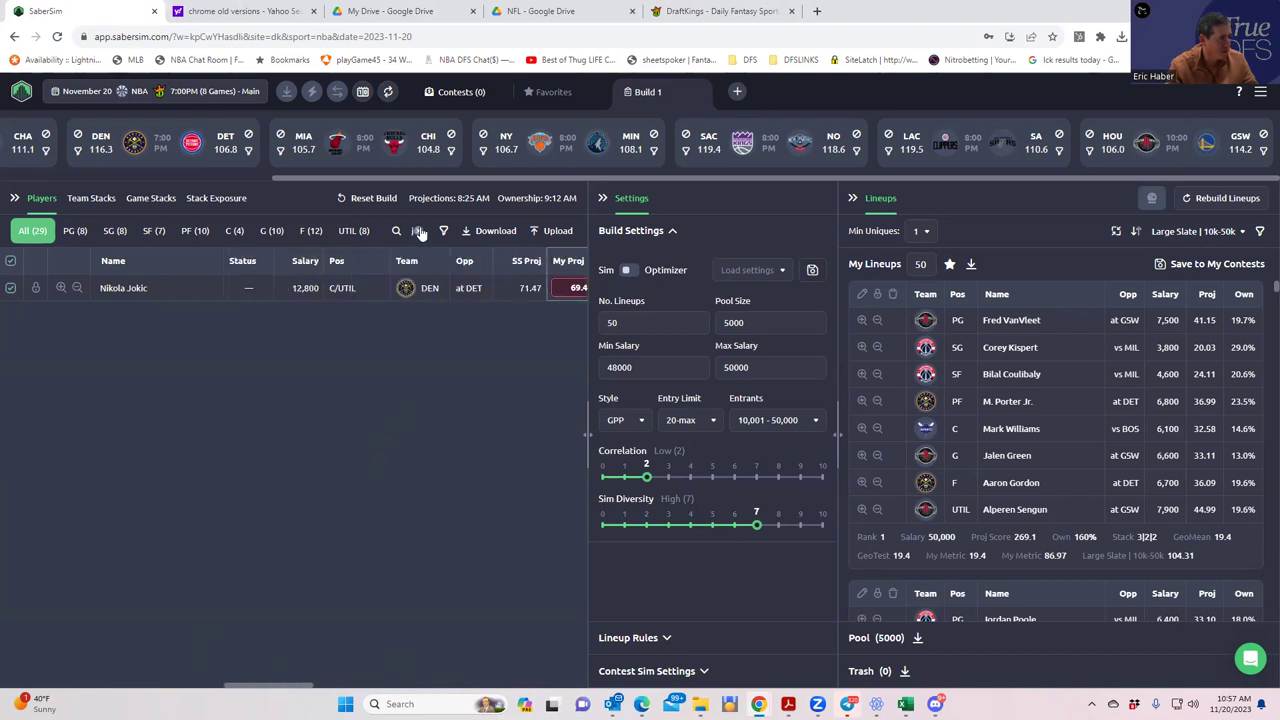
{"action": "key", "text": "BackSpace"}
{"action": "key", "text": "BackSpace"}
{"action": "key", "text": "BackSpace"}
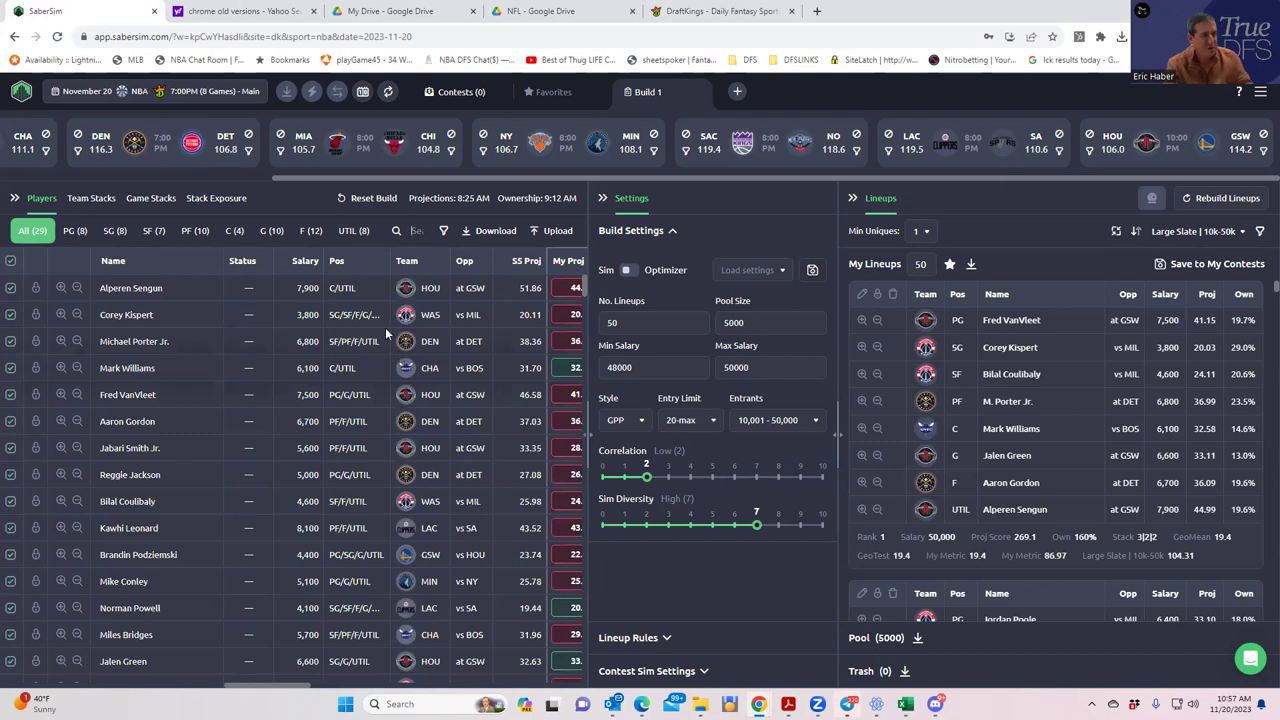
{"action": "left_click", "coordinate": [920, 231]}
{"action": "left_click", "coordinate": [924, 312]}
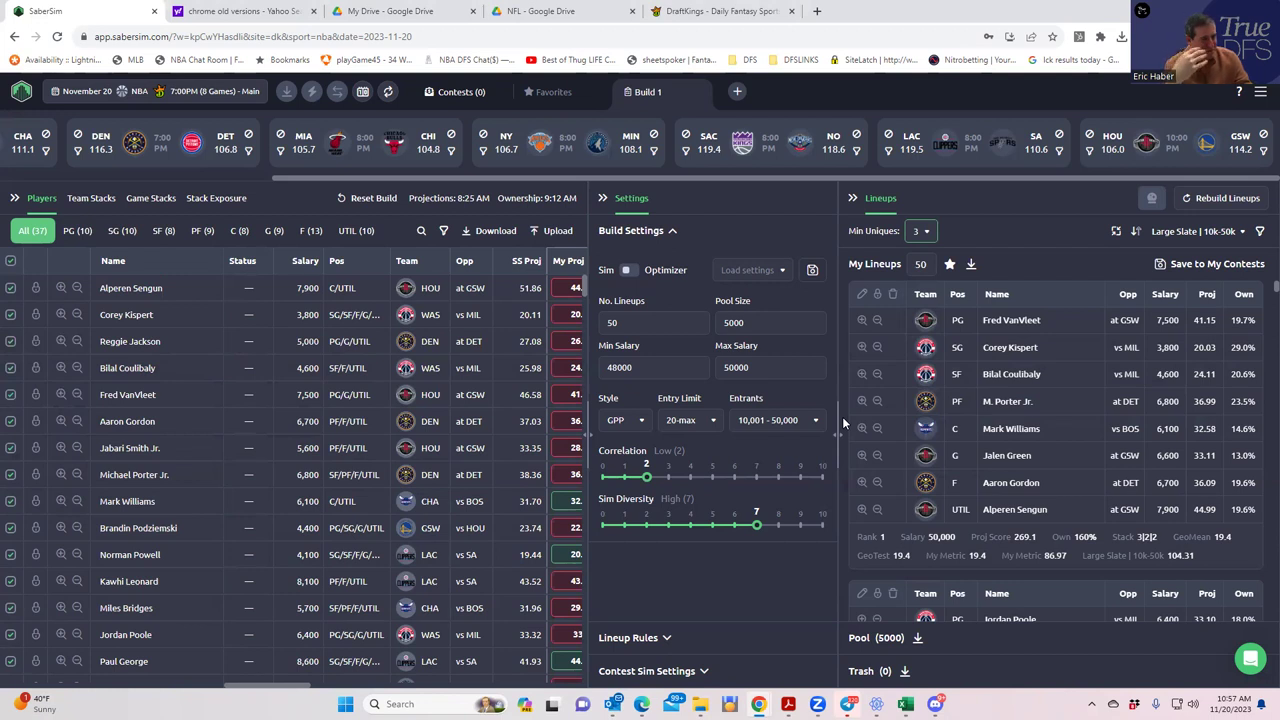
- Upload the downloaded DKEntries template from Downloads and save the 50 lineups to its contests
{"action": "left_click", "coordinate": [1160, 266]}
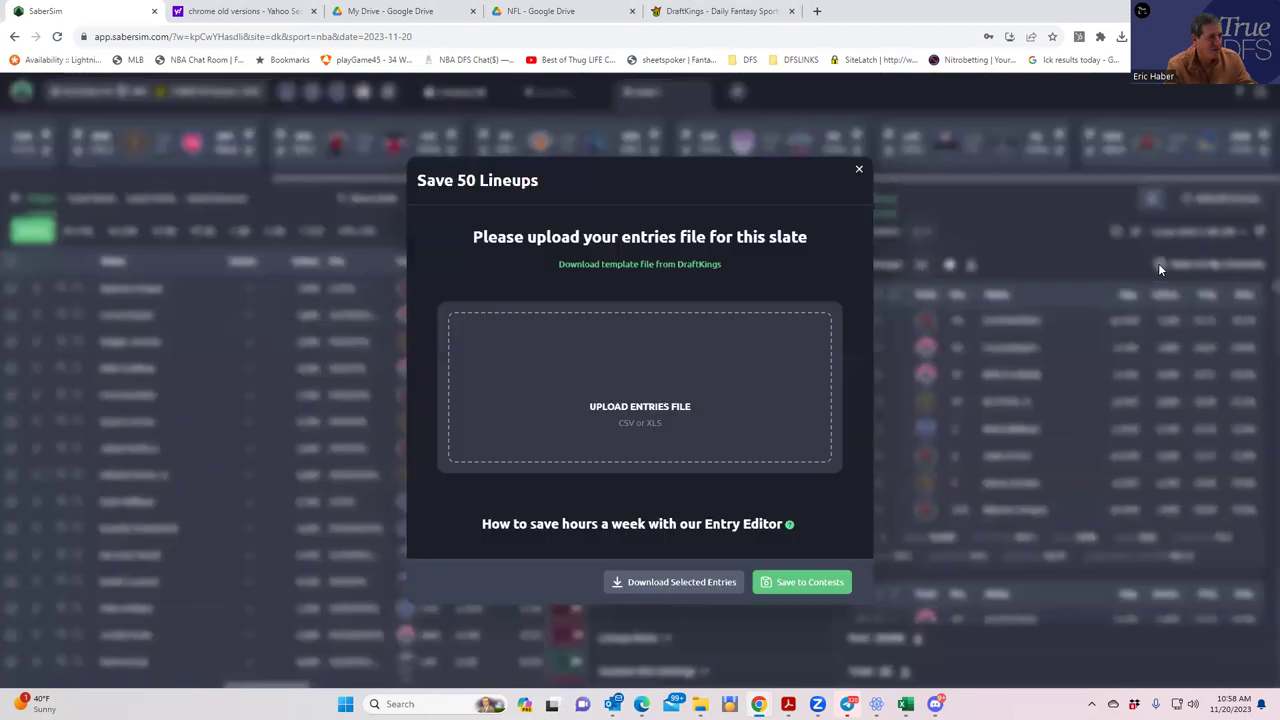
{"action": "left_click", "coordinate": [648, 265]}
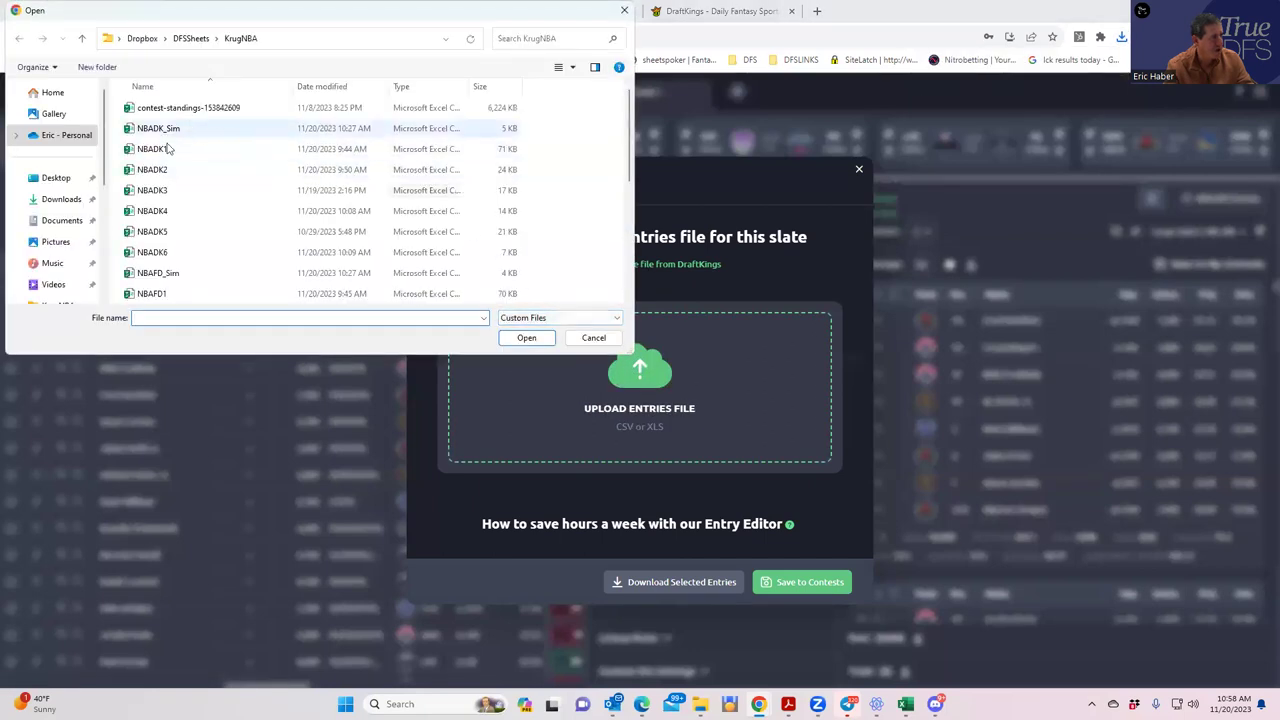
{"action": "left_click", "coordinate": [71, 205]}
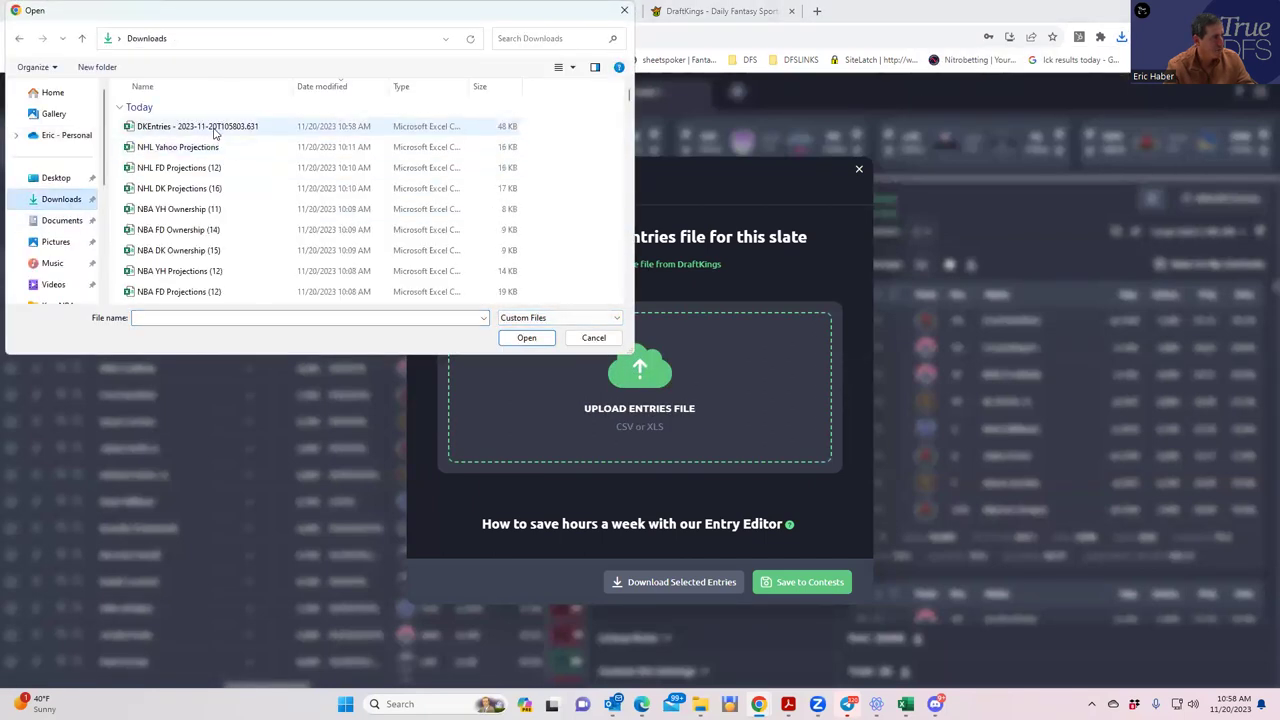
{"action": "left_click", "coordinate": [250, 127]}
{"action": "left_click", "coordinate": [525, 337]}
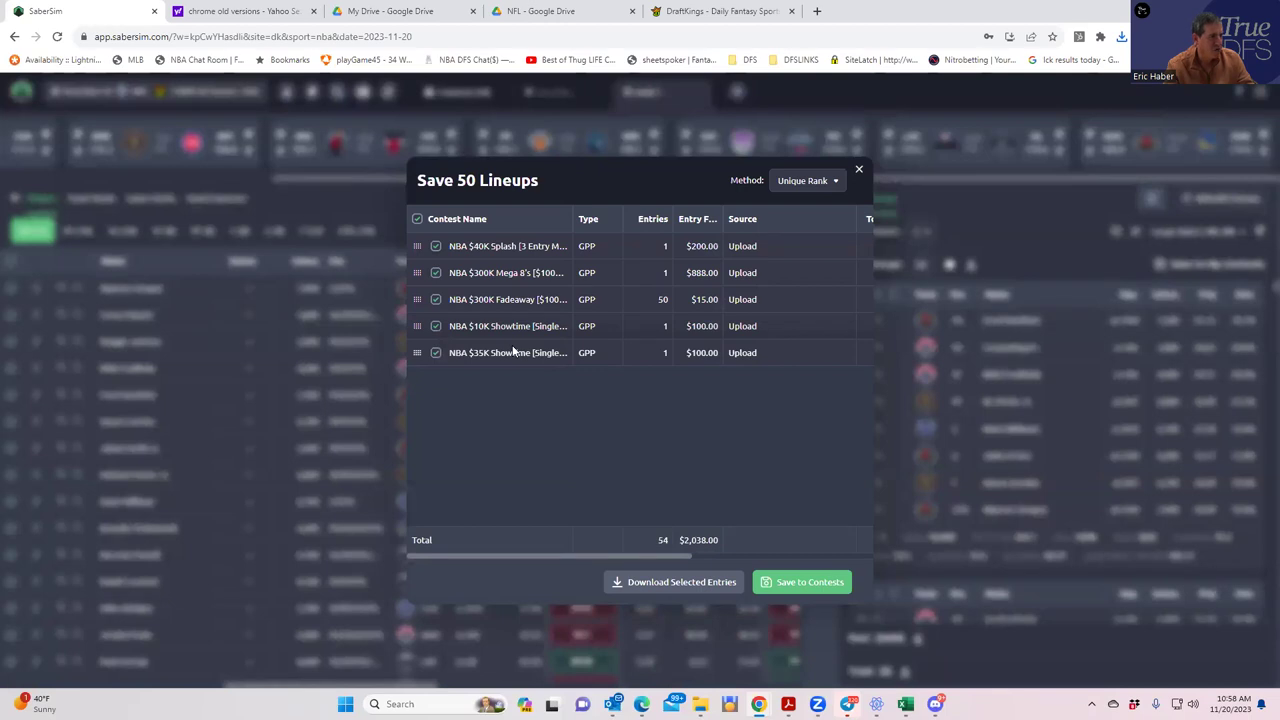
{"action": "left_click", "coordinate": [810, 586]}
- Save Build 1 into all five contests, duplicating lineups to fill every entry
{"action": "key", "text": "Return"}
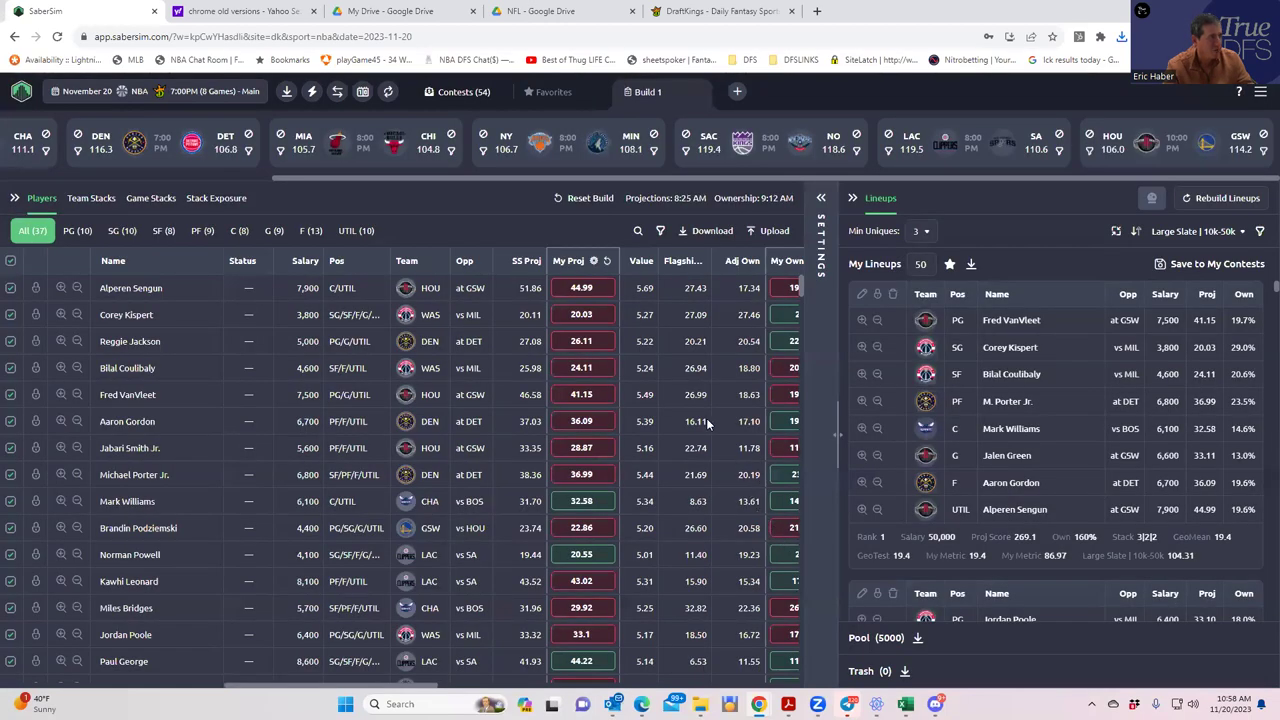
{"action": "left_click", "coordinate": [1157, 263]}
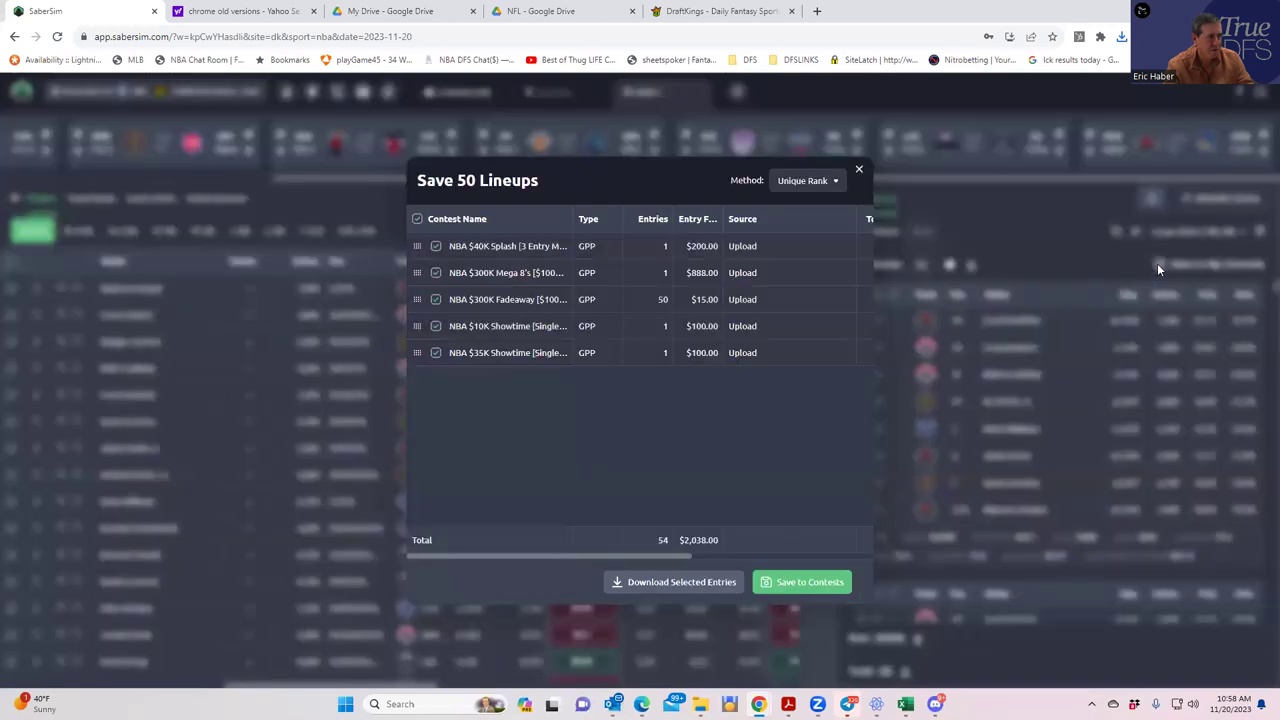
{"action": "left_click", "coordinate": [788, 580]}
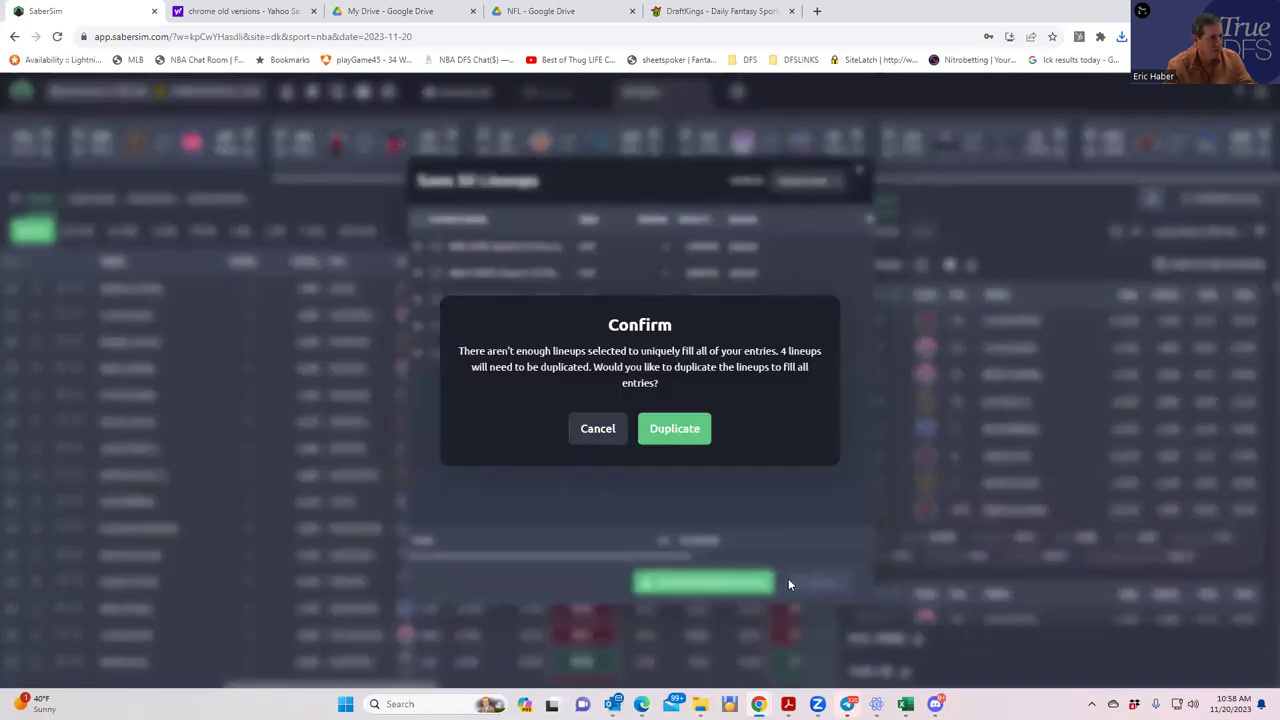
{"action": "left_click", "coordinate": [674, 432]}
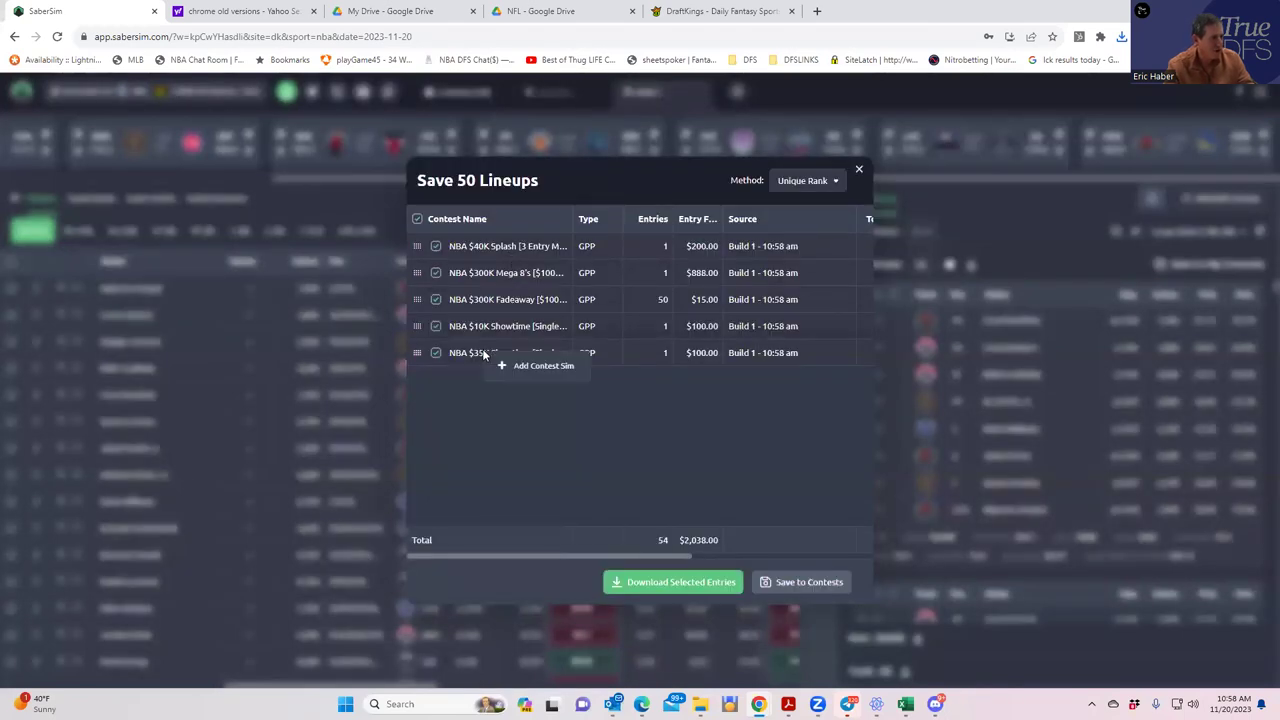
- Save contest sim settings for the NBA $35K Showtime and $10K Showtime contests
{"action": "left_click", "coordinate": [520, 366]}
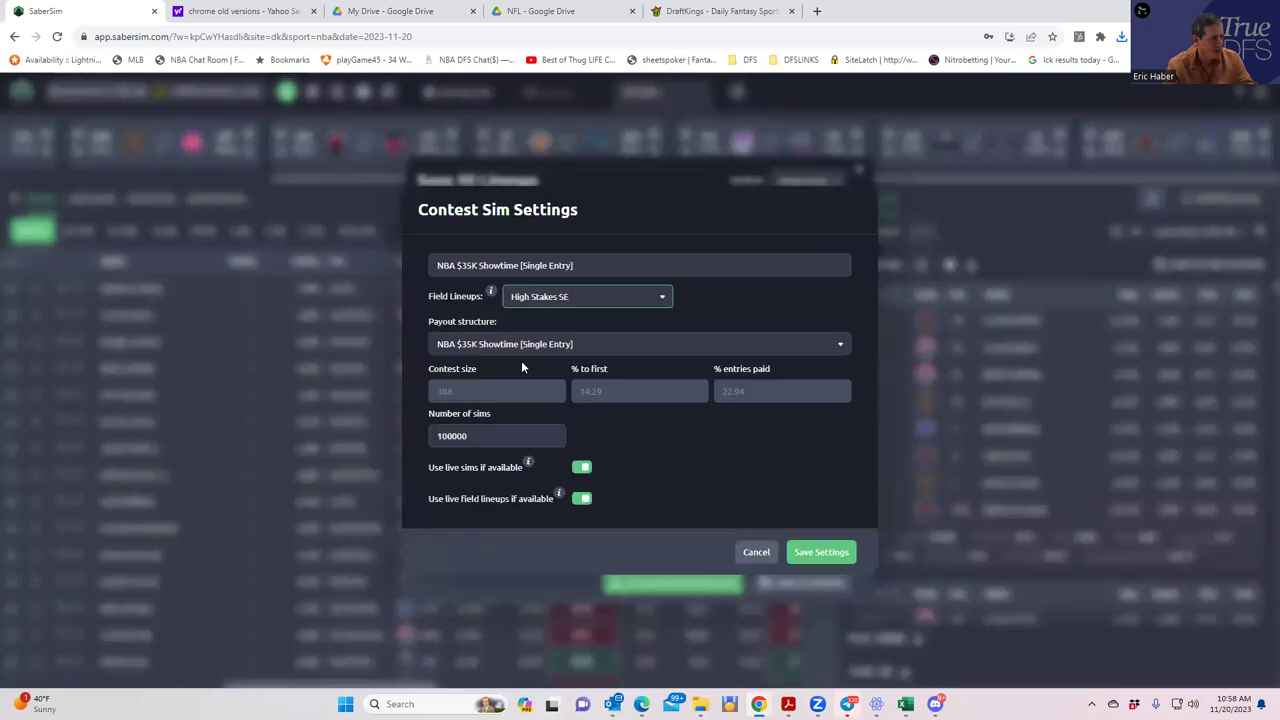
{"action": "left_click", "coordinate": [814, 555]}
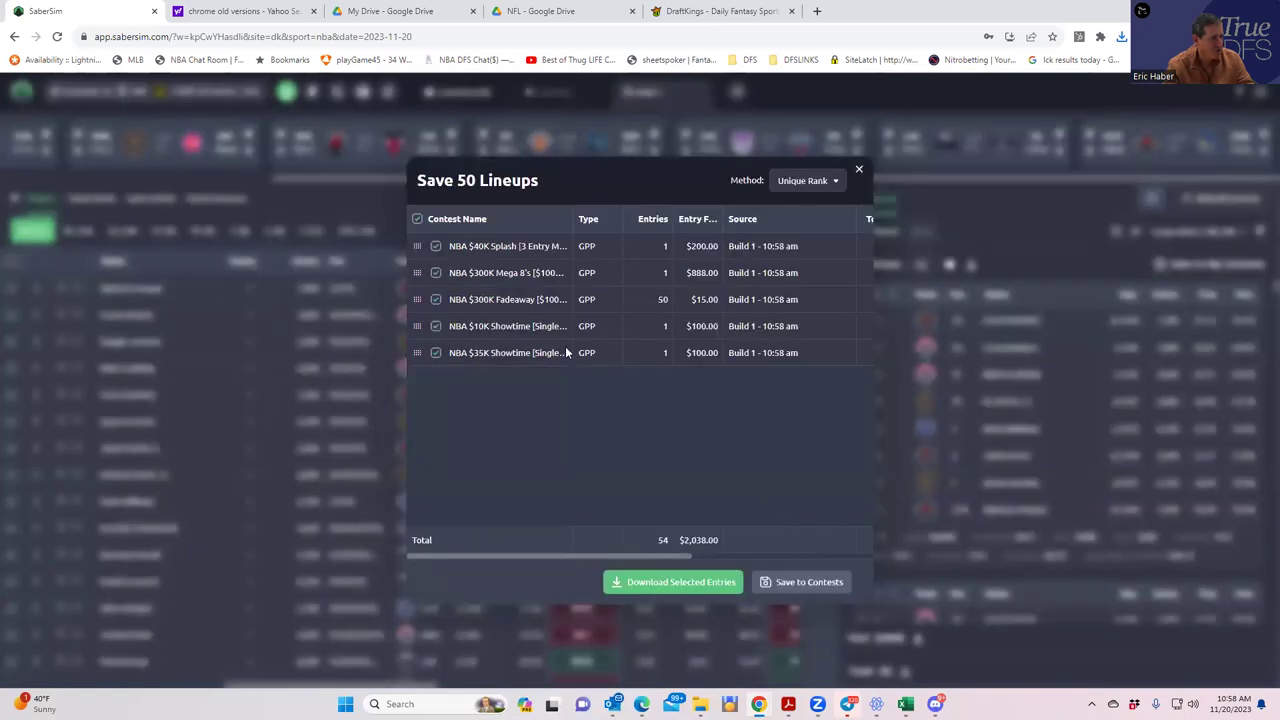
{"action": "mouse_move", "coordinate": [514, 334]}
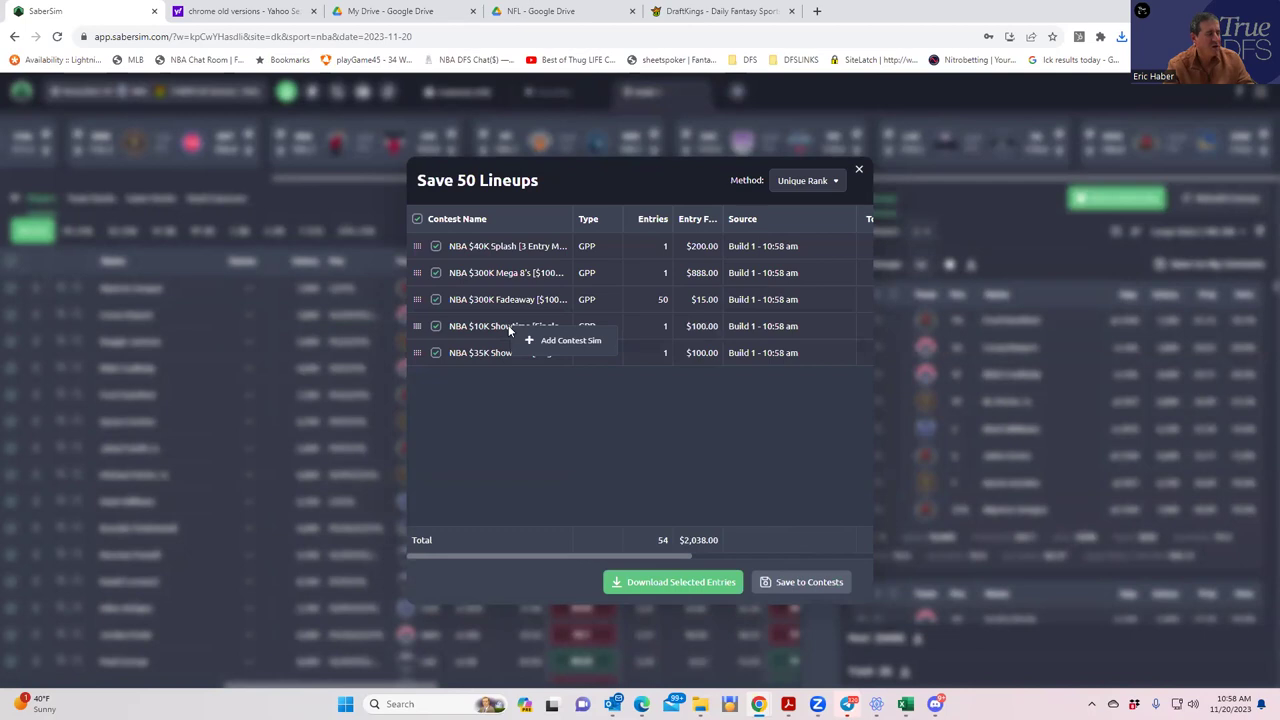
{"action": "left_click", "coordinate": [563, 341]}
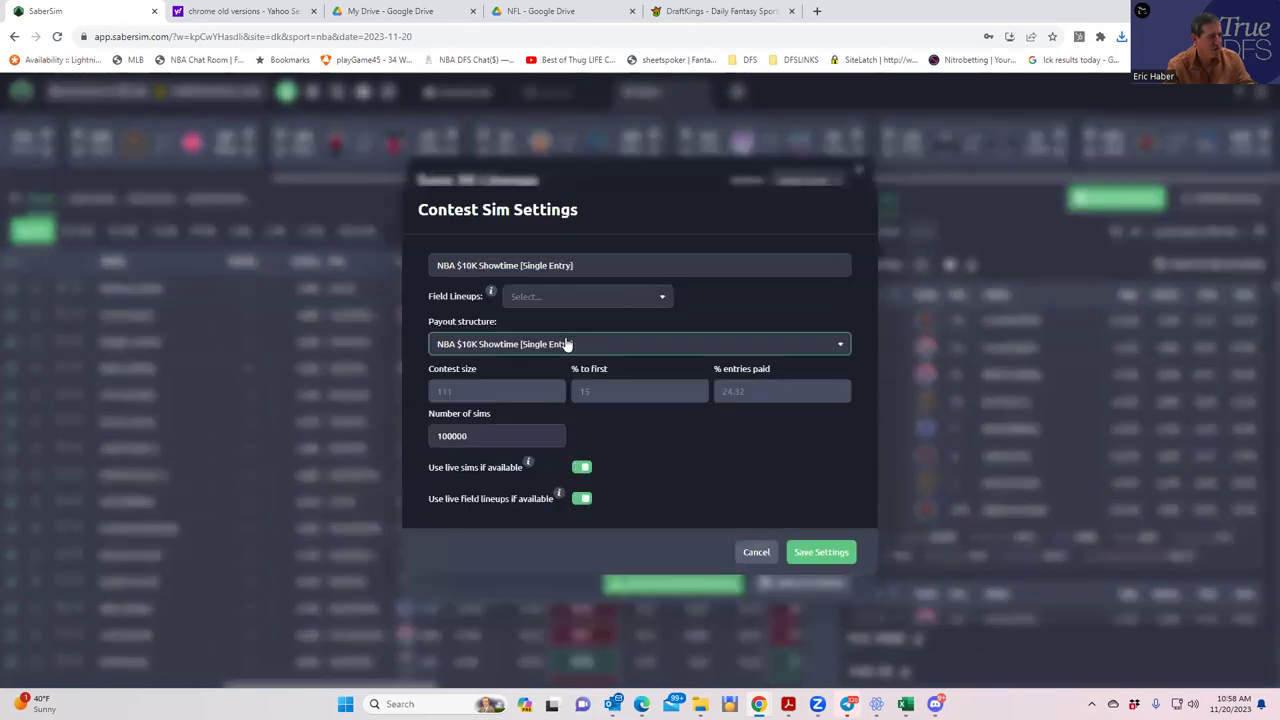
{"action": "left_click", "coordinate": [807, 556]}
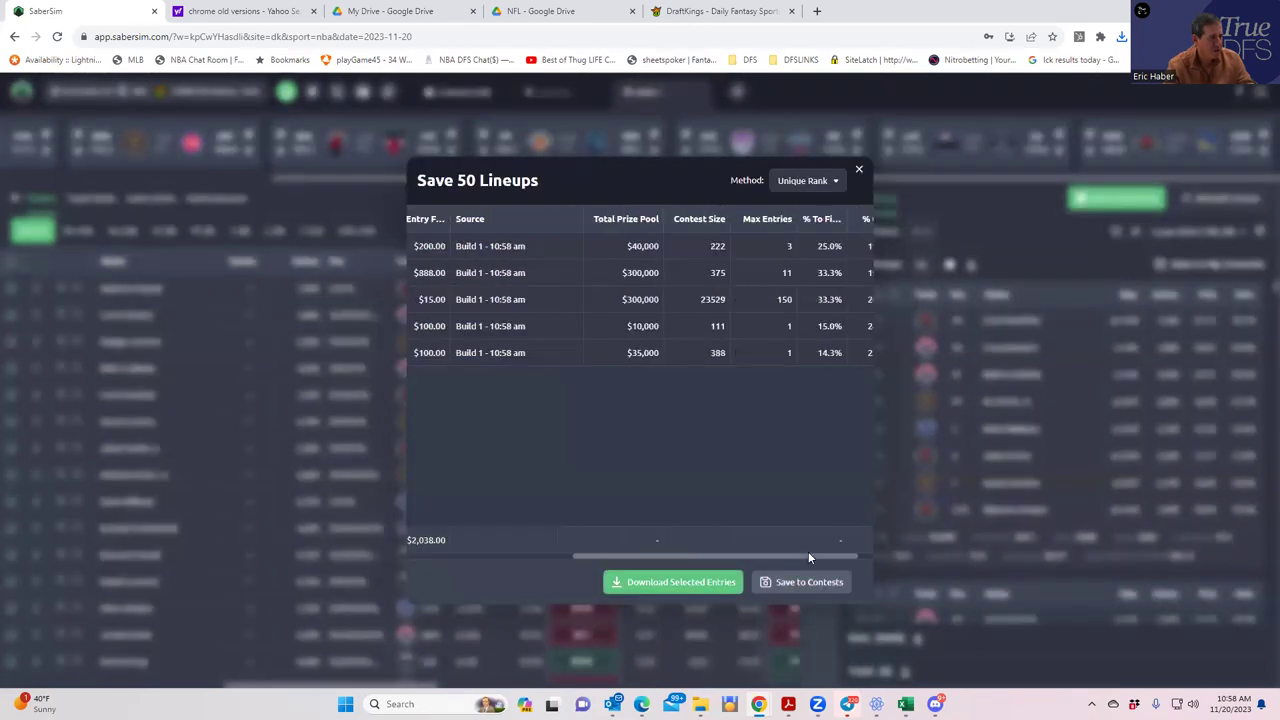
{"action": "scroll", "coordinate": [503, 293], "scroll_direction": "right", "scroll_amount": 1}
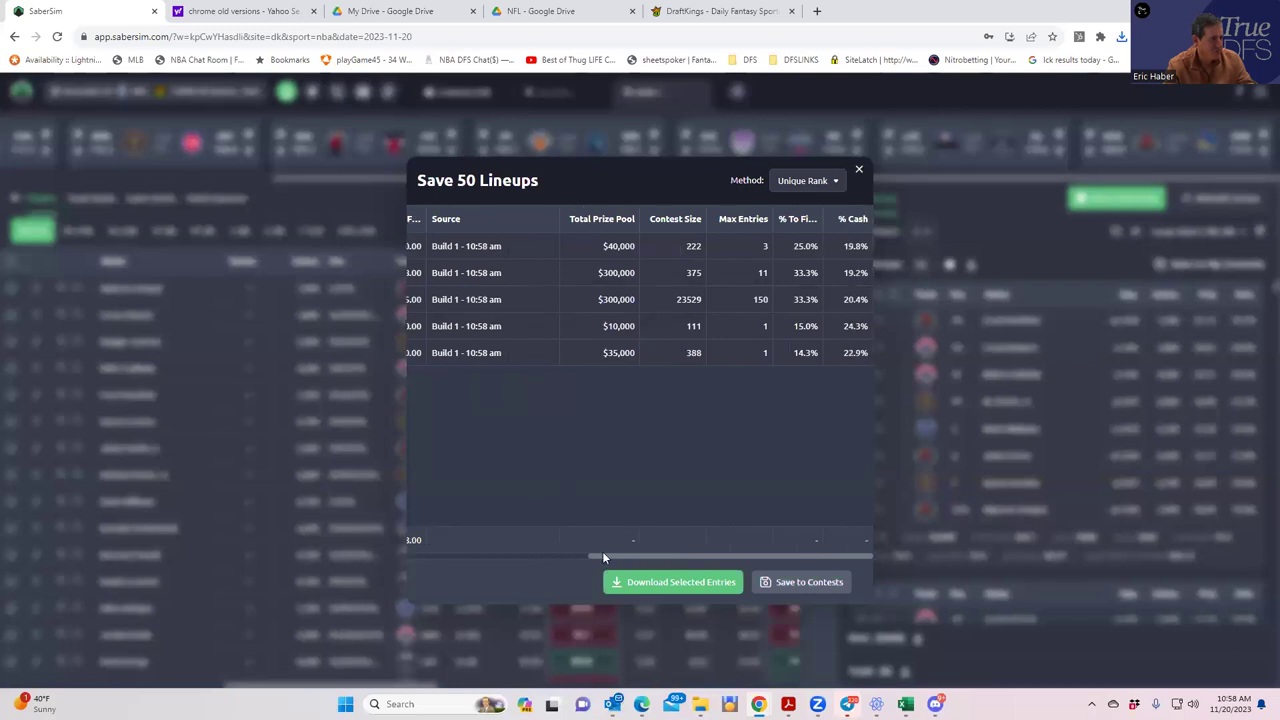
{"action": "left_click_drag", "start_coordinate": [604, 557], "coordinate": [409, 555]}
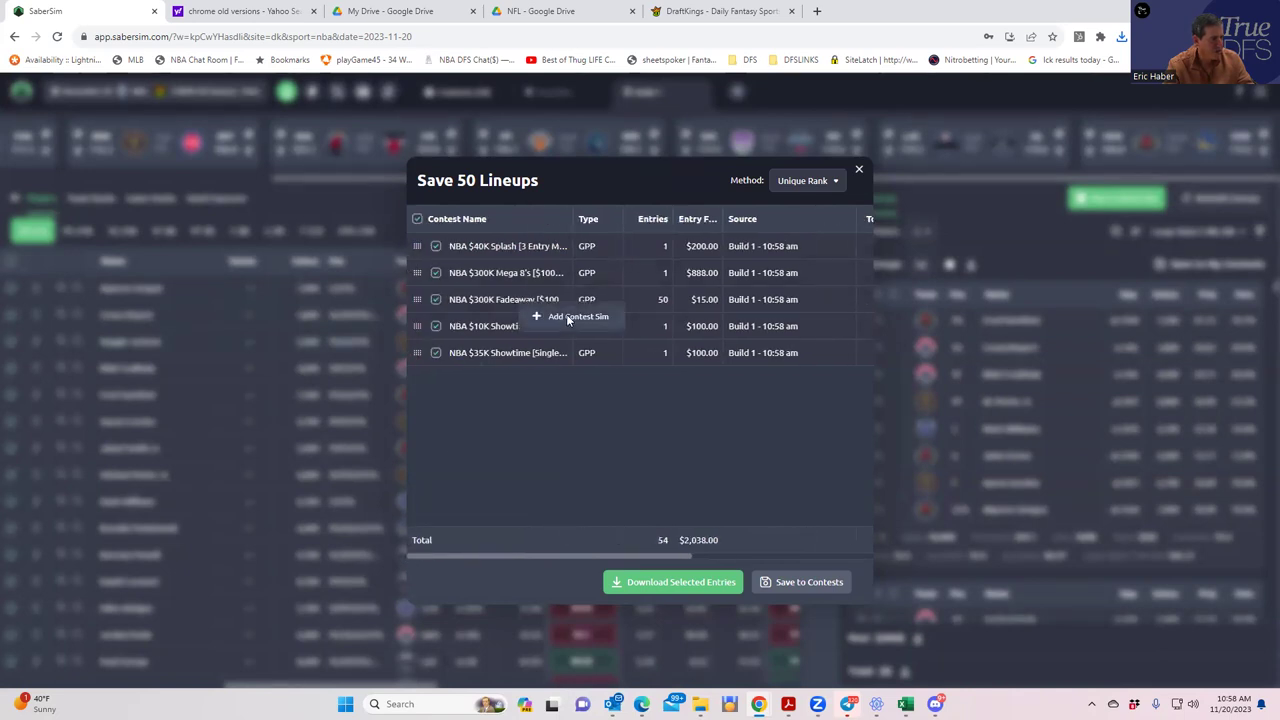
- Save sim settings for the $300K Fadeaway and $40K Splash, leaving Mega 8's unsaved
{"action": "left_click", "coordinate": [568, 318]}
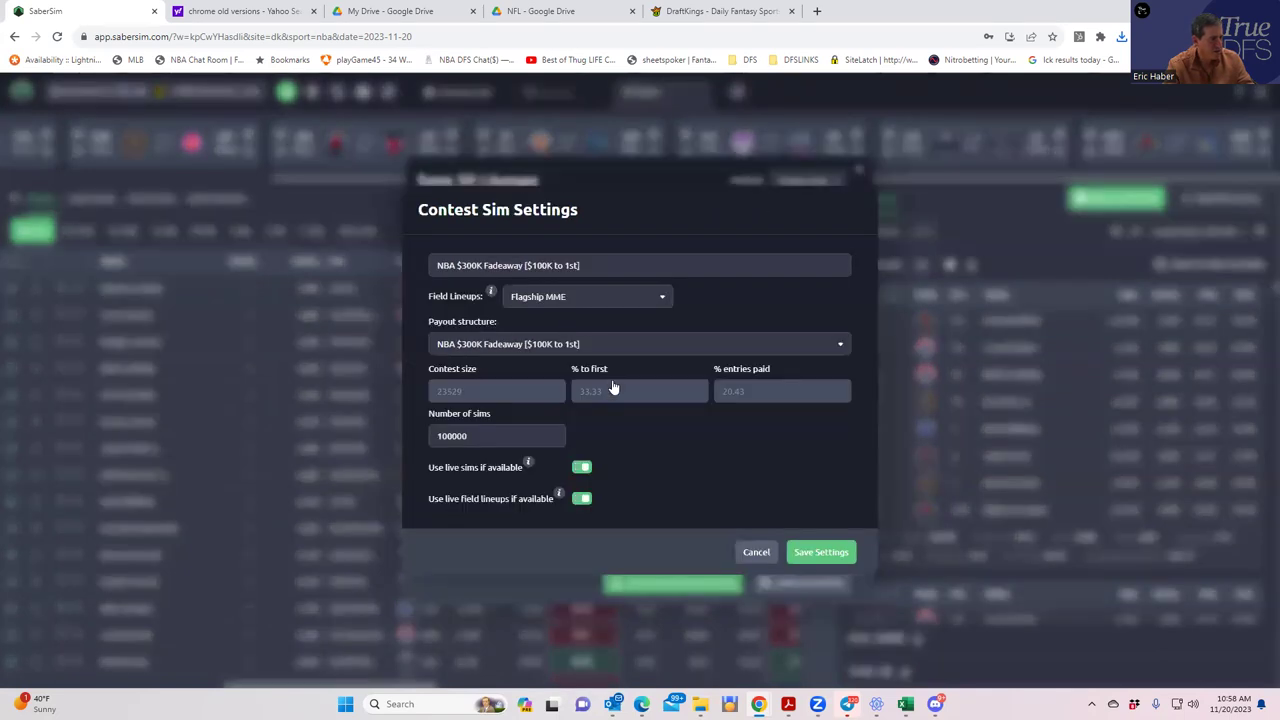
{"action": "left_click", "coordinate": [800, 549]}
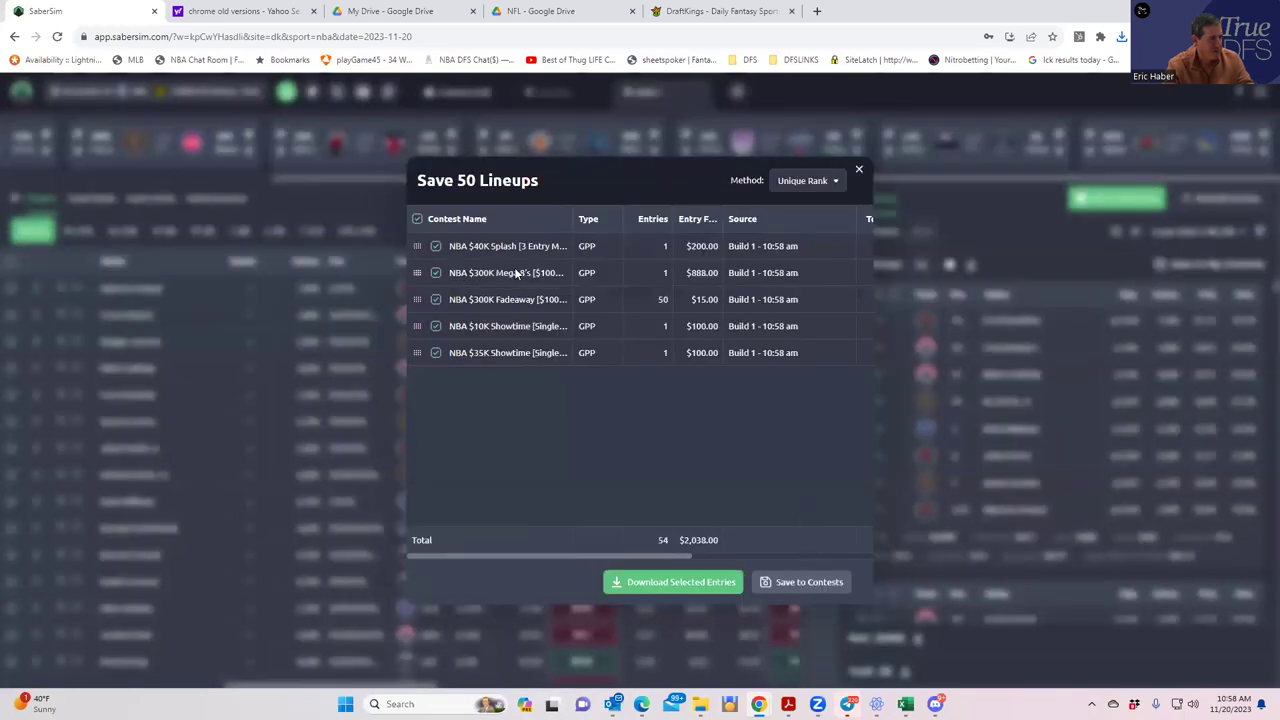
{"action": "mouse_move", "coordinate": [510, 273]}
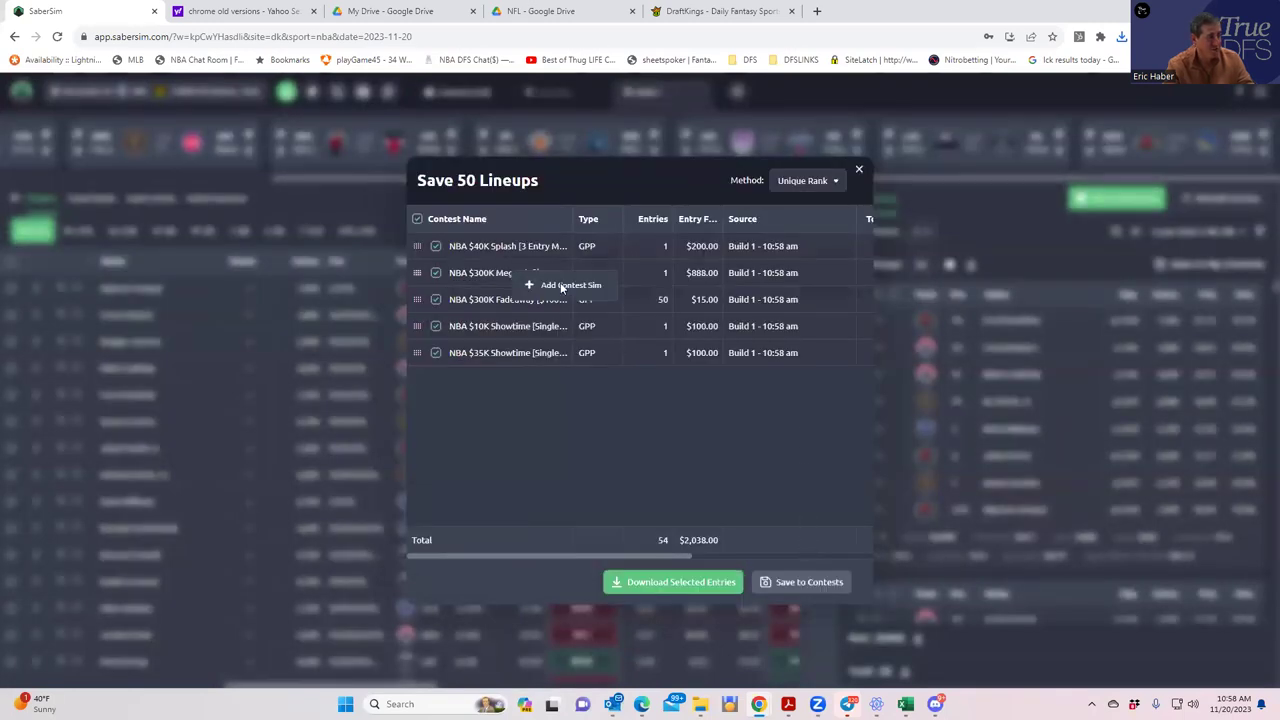
{"action": "left_click", "coordinate": [566, 287]}
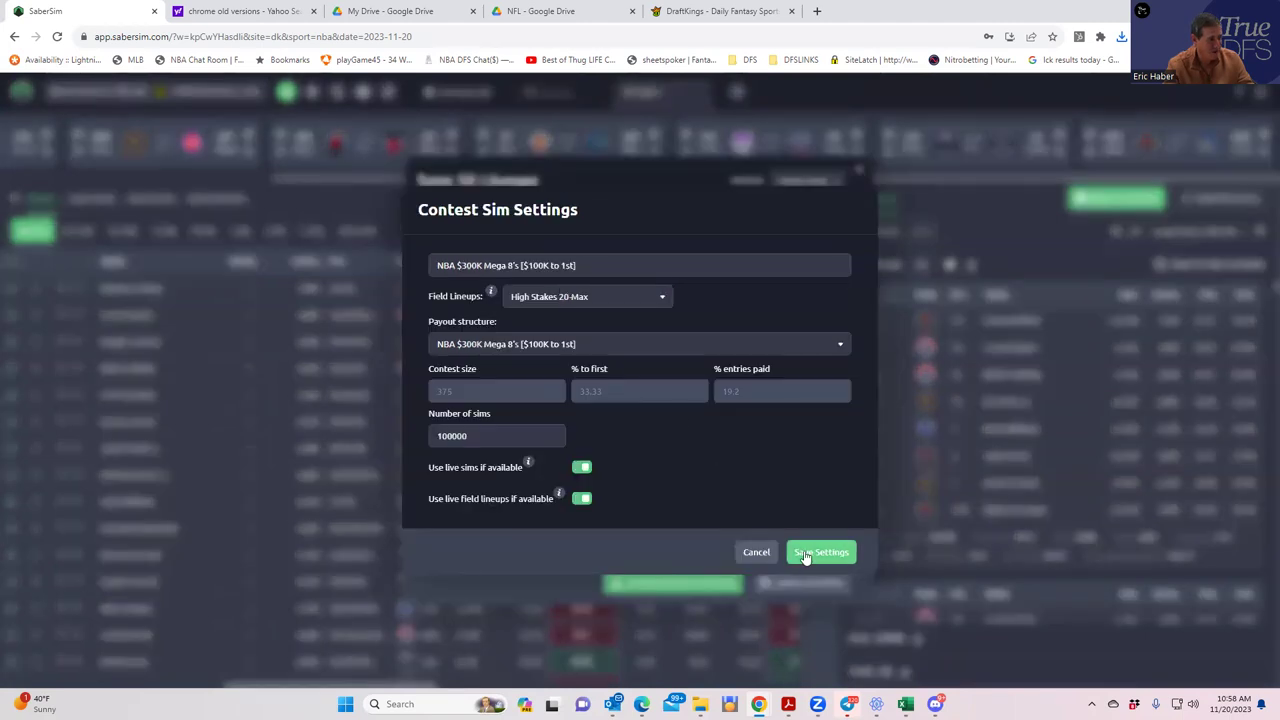
{"action": "key", "text": "Escape"}
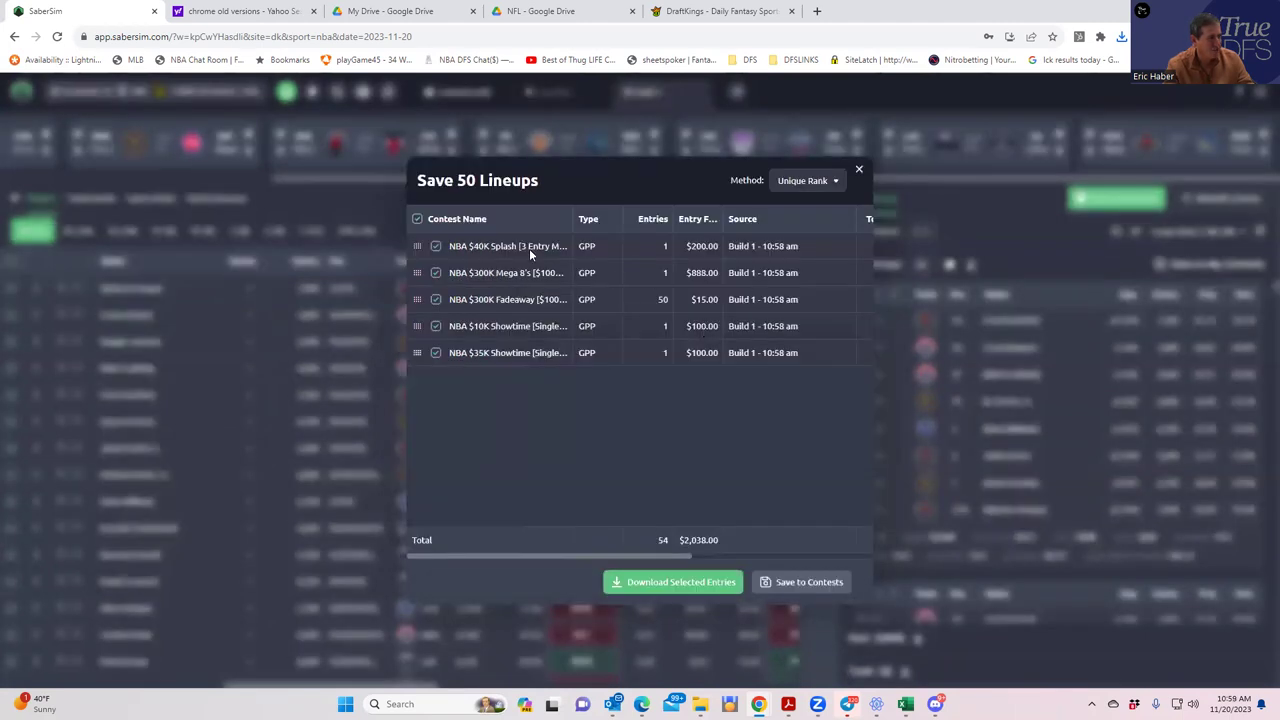
{"action": "mouse_move", "coordinate": [510, 252]}
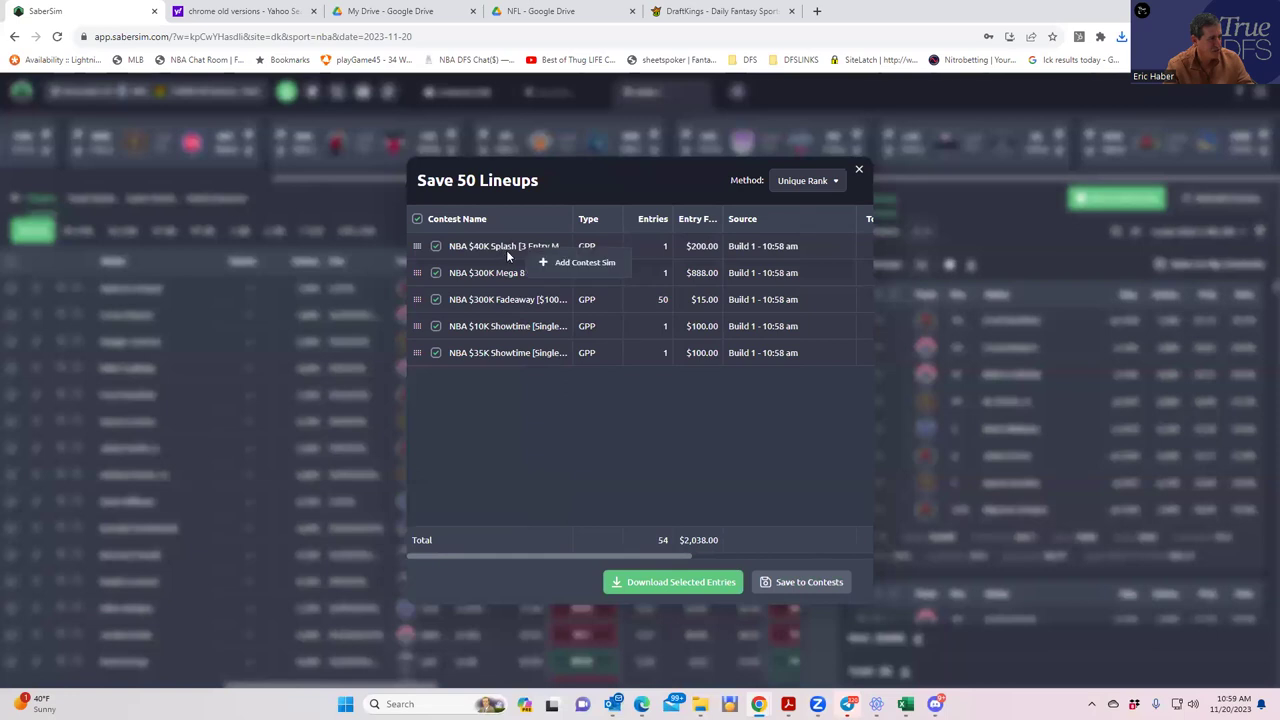
{"action": "left_click", "coordinate": [567, 264]}
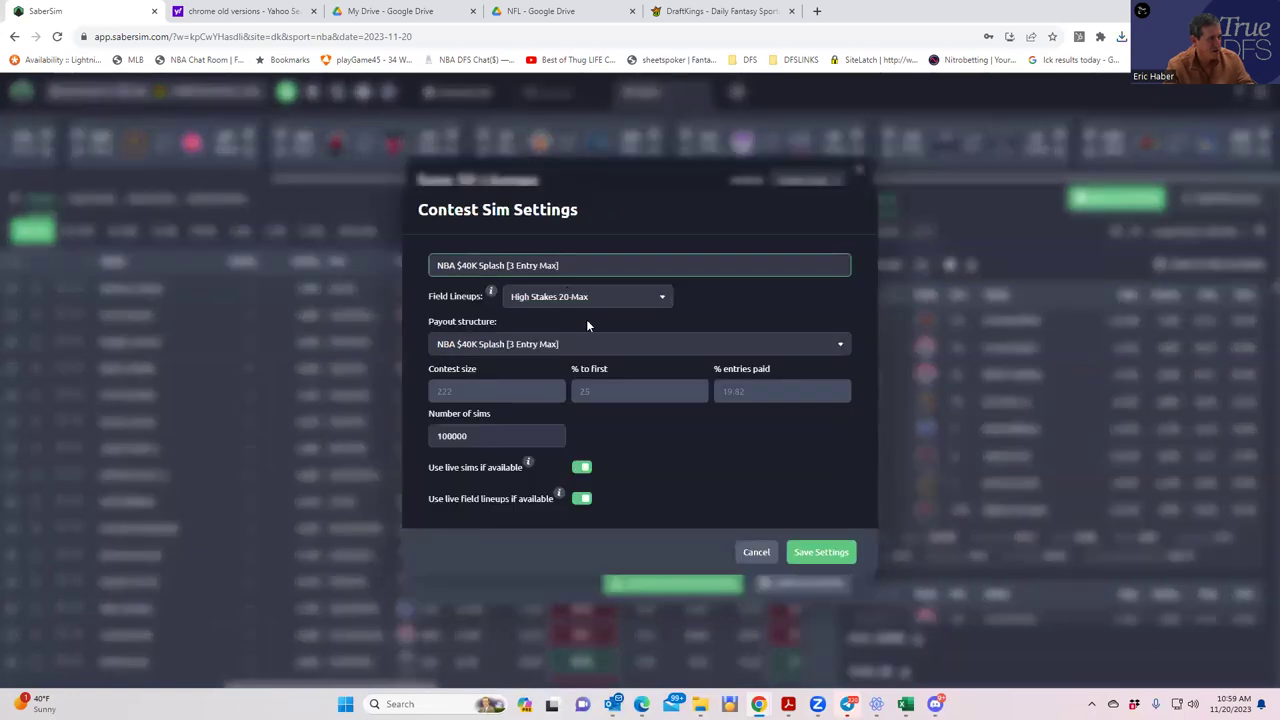
{"action": "left_click", "coordinate": [822, 553]}
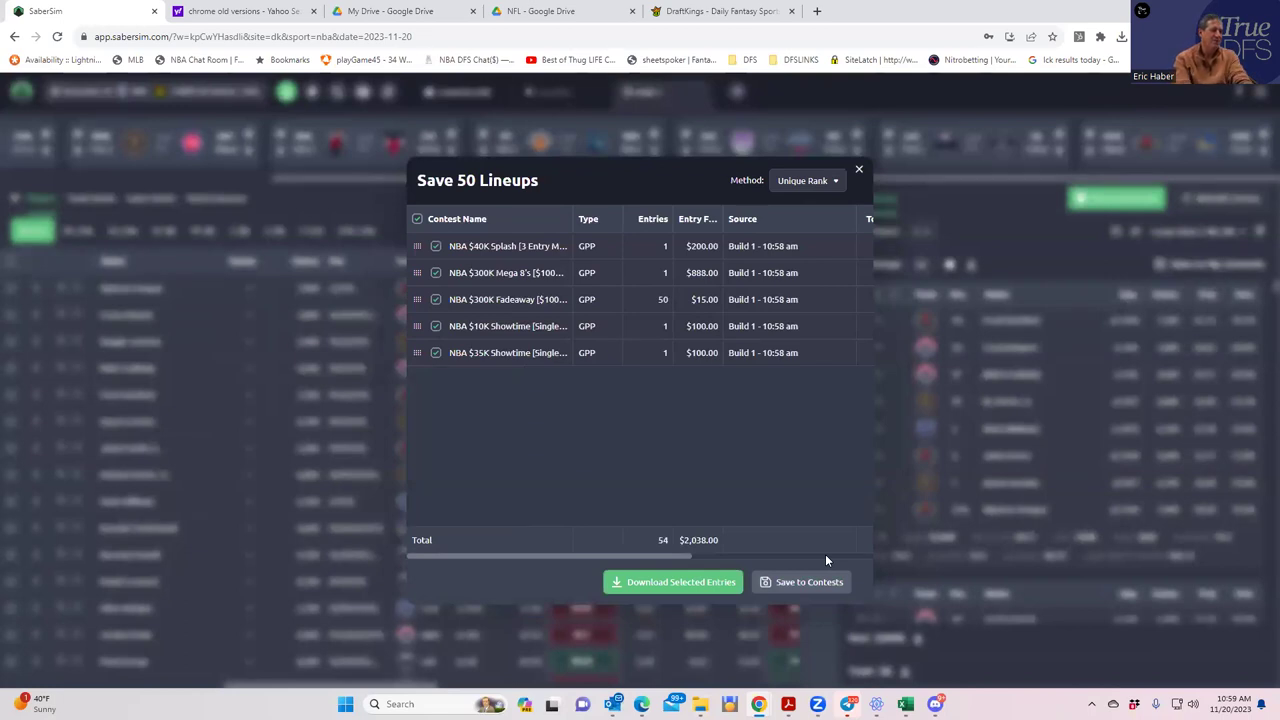
- Download the entries CSV and upload entries_dk_nba_2023-11-20_main through DraftKings Edit Entries
{"action": "left_click", "coordinate": [859, 171]}
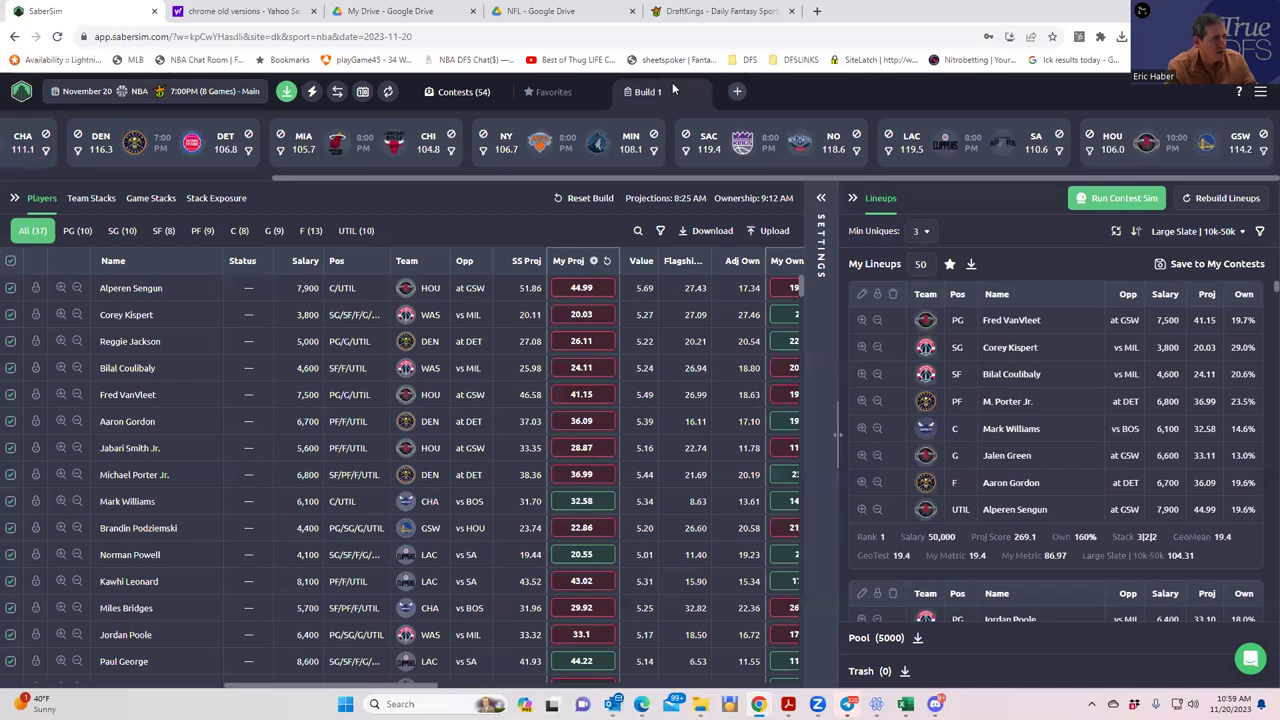
{"action": "left_click", "coordinate": [287, 92]}
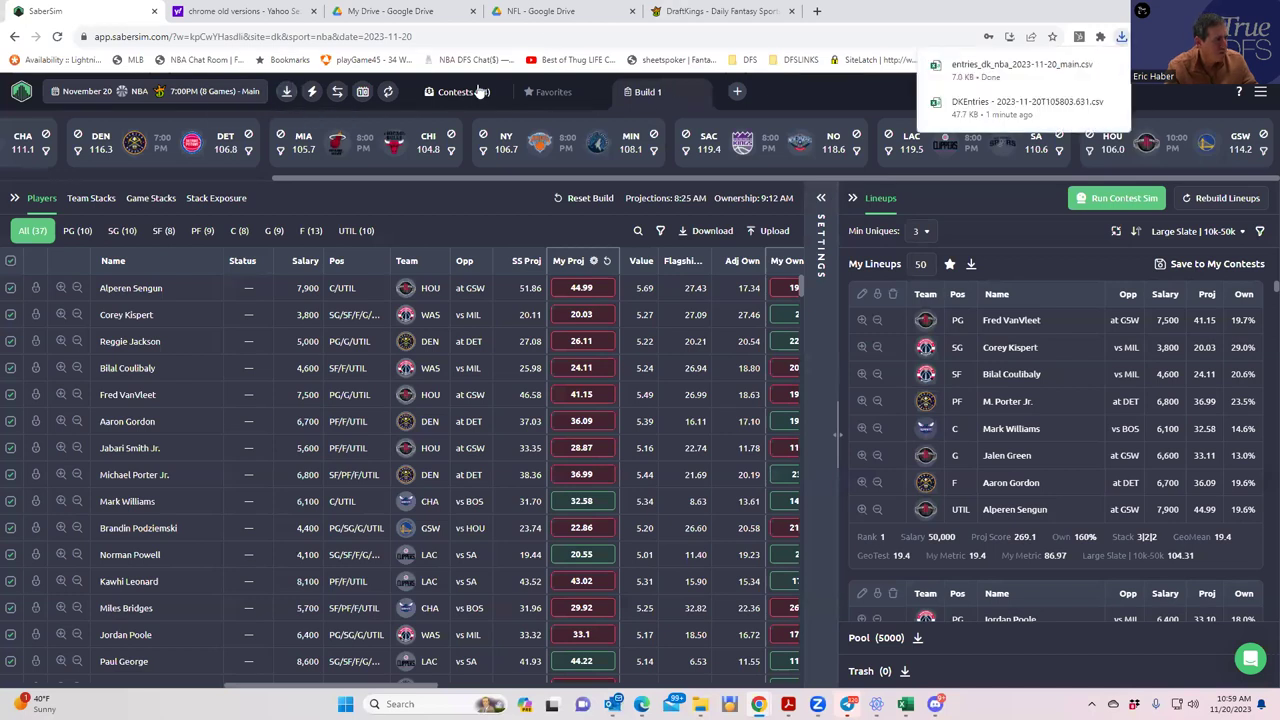
{"action": "left_click", "coordinate": [708, 16]}
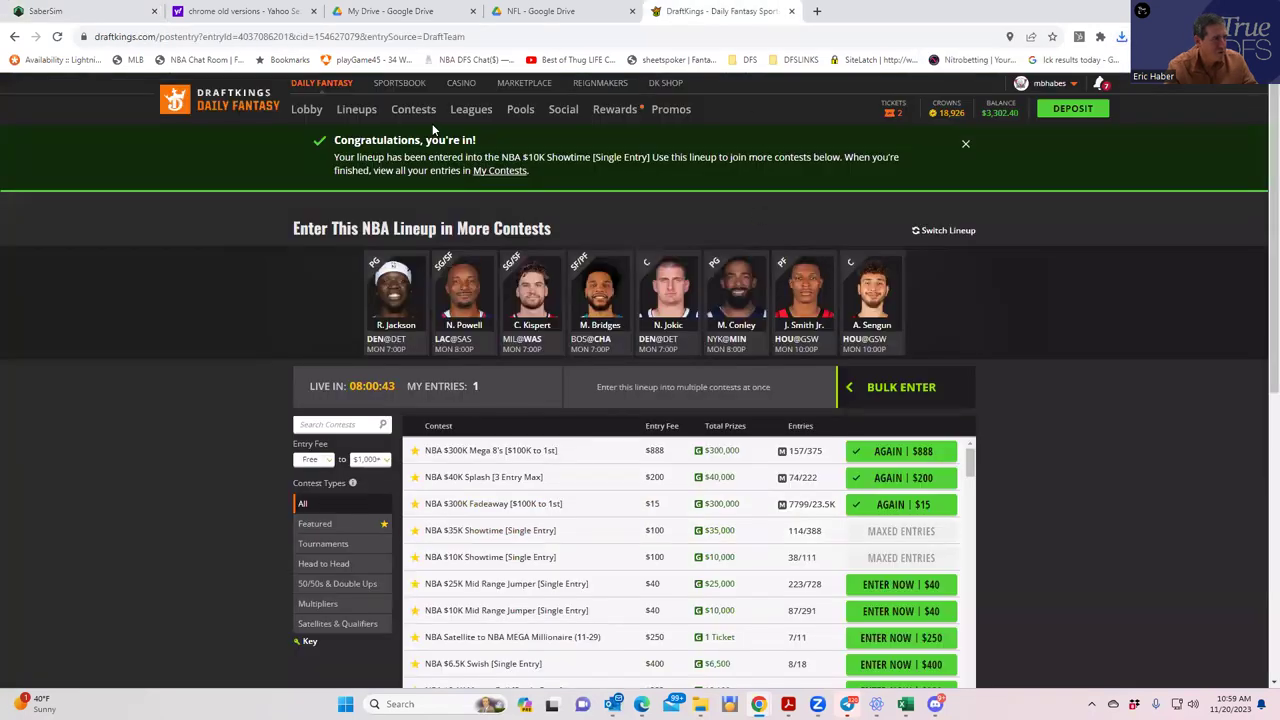
{"action": "left_click", "coordinate": [357, 110]}
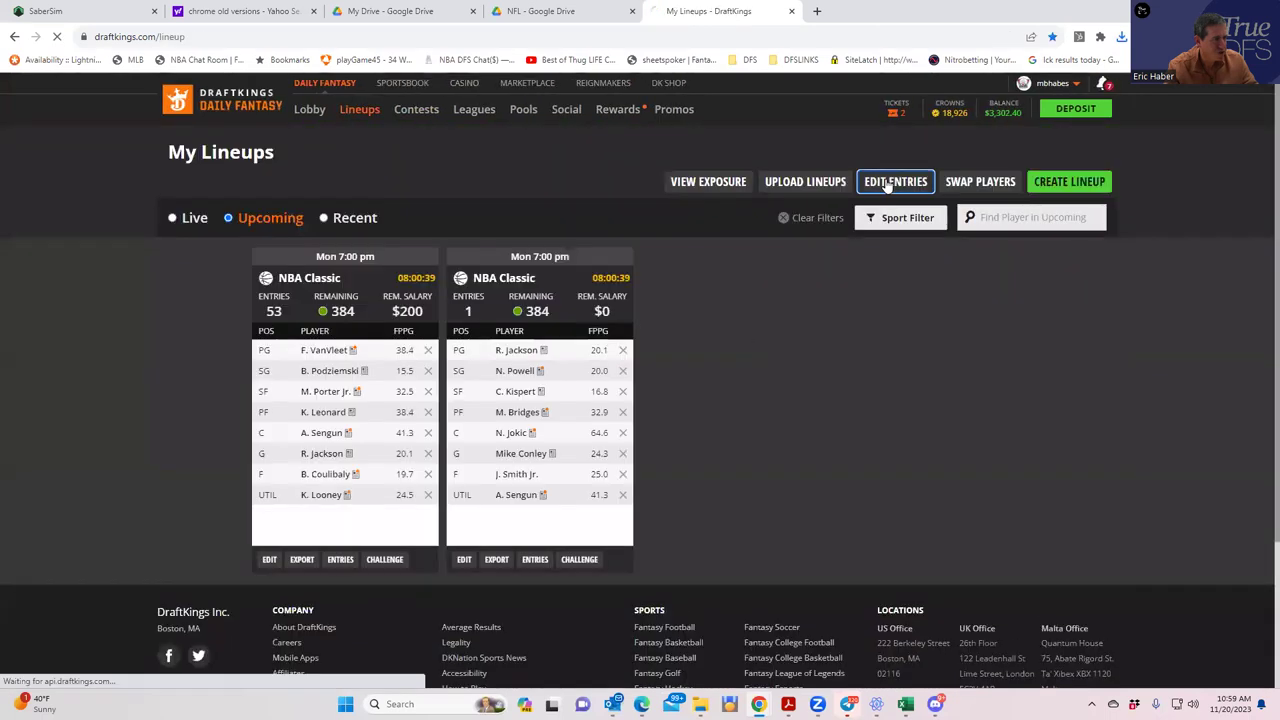
{"action": "left_click", "coordinate": [884, 184]}
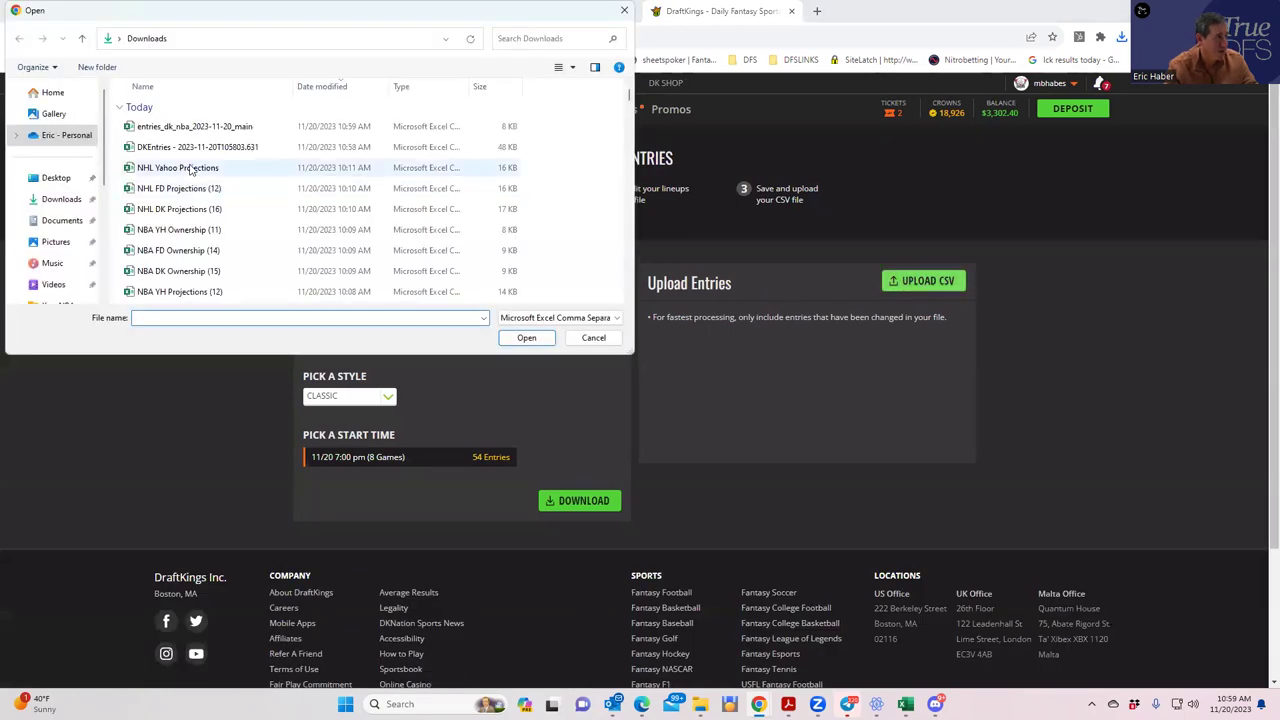
{"action": "left_click", "coordinate": [204, 126]}
{"action": "left_click", "coordinate": [529, 339]}
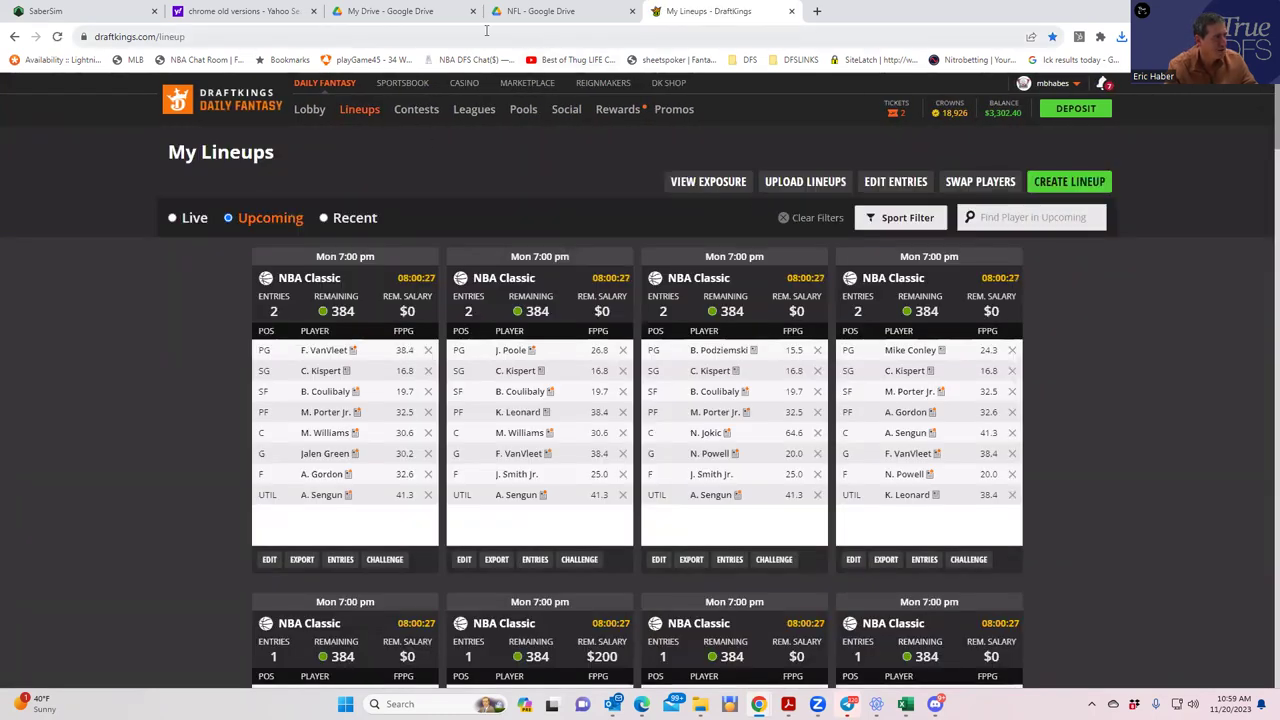
{"action": "left_click", "coordinate": [62, 12]}
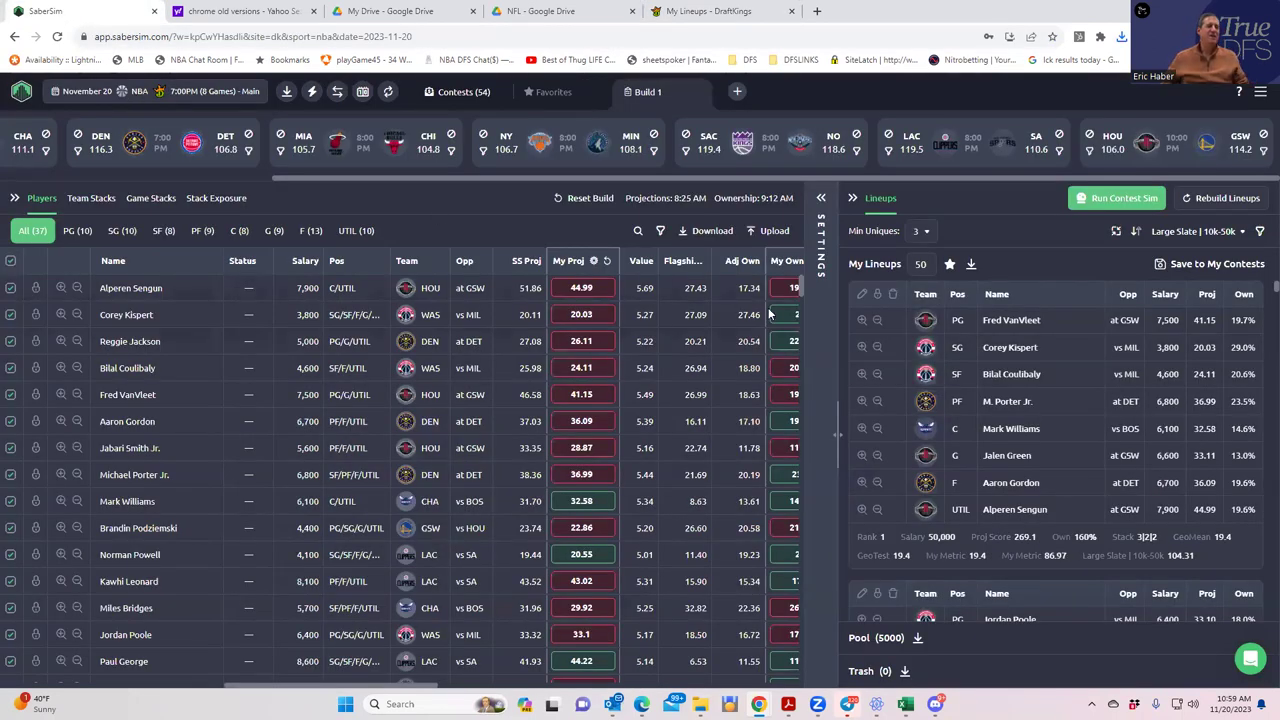
- Run a contest sim and dismiss the Contest Sim Failed message
{"action": "left_click", "coordinate": [1103, 200]}
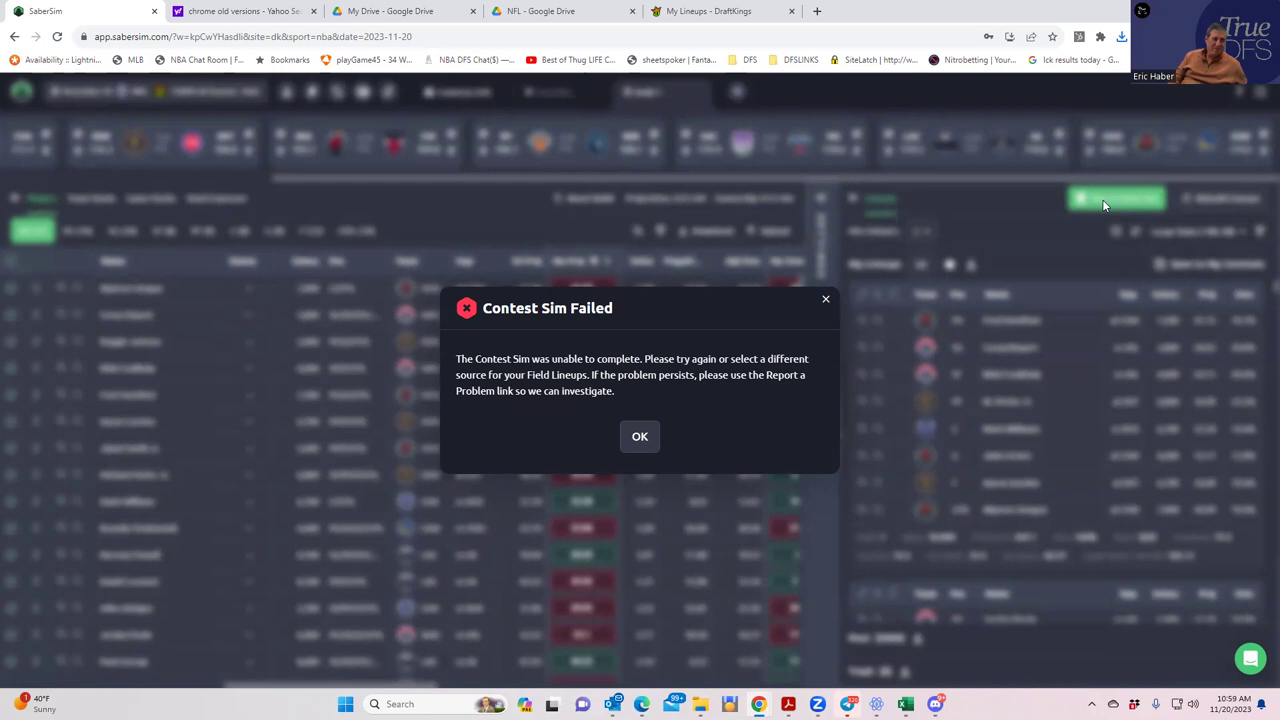
{"action": "left_click", "coordinate": [646, 447]}
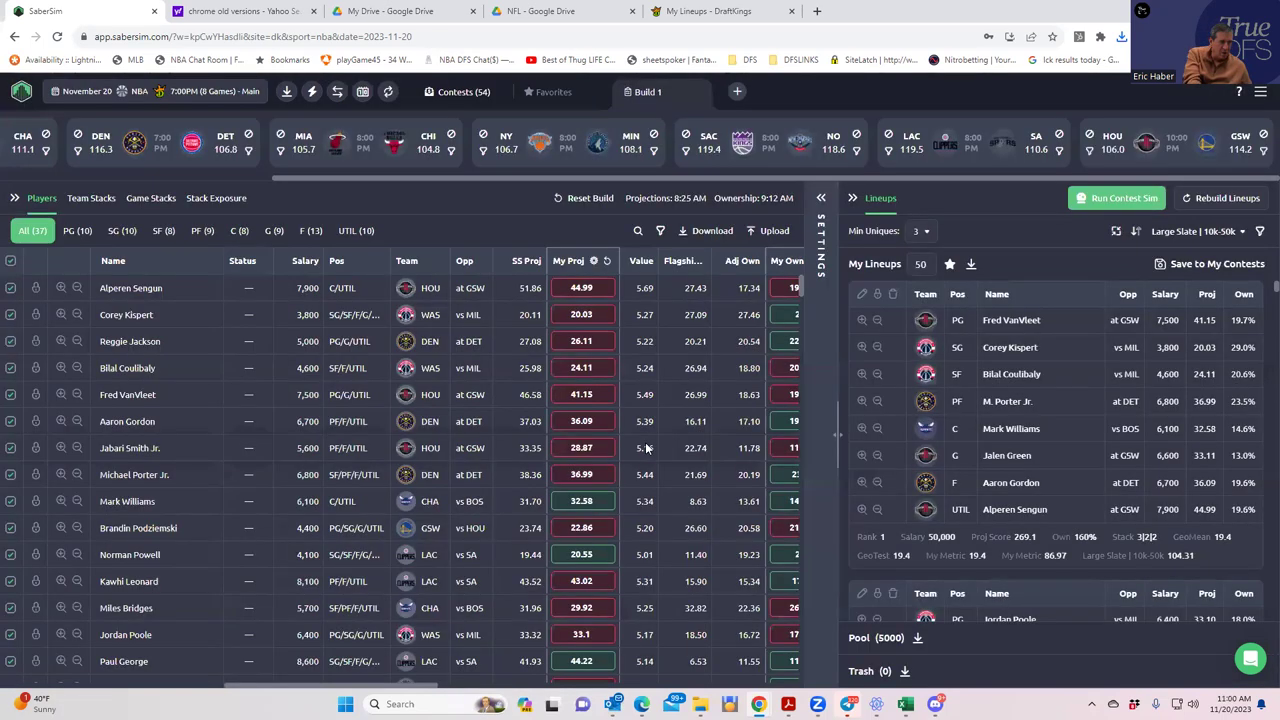
- Uncheck $35K Showtime, $10K Showtime, Mega 8's and Splash, then run the Fadeaway-only sim
{"action": "left_click", "coordinate": [820, 202]}
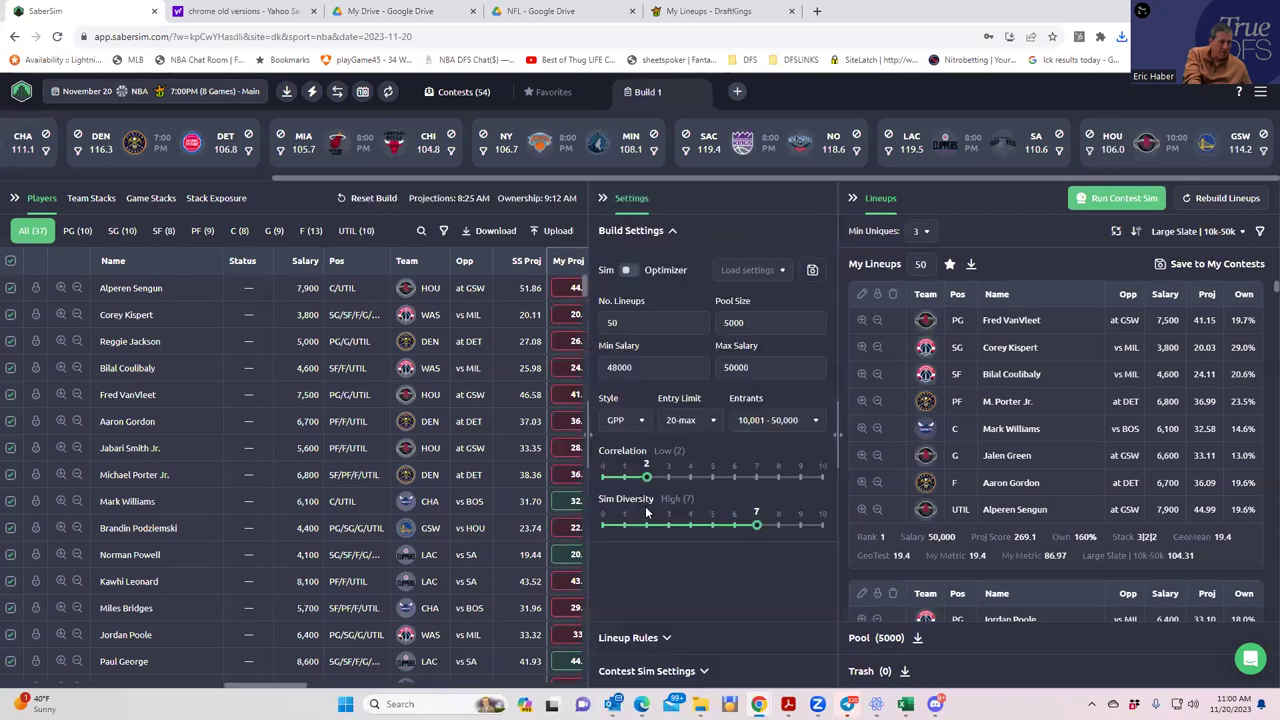
{"action": "left_click", "coordinate": [702, 671]}
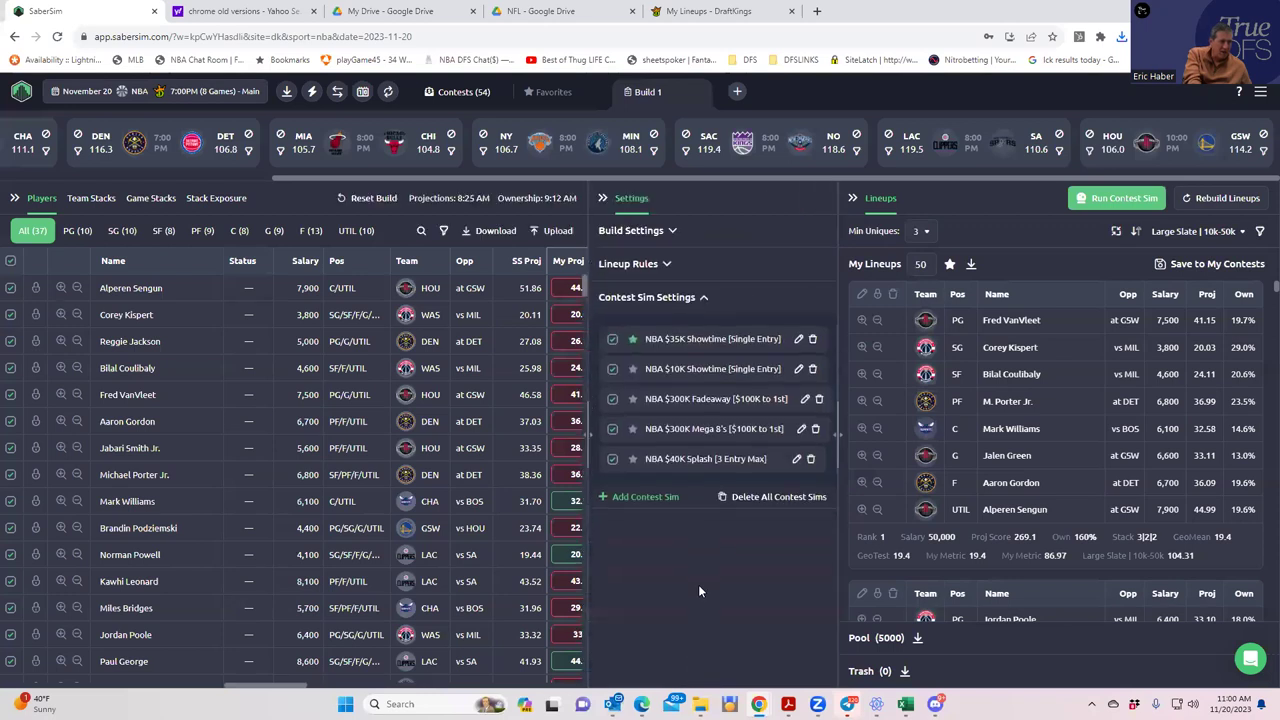
{"action": "left_click", "coordinate": [613, 340]}
{"action": "left_click", "coordinate": [612, 429]}
{"action": "left_click", "coordinate": [613, 459]}
{"action": "left_click", "coordinate": [613, 369]}
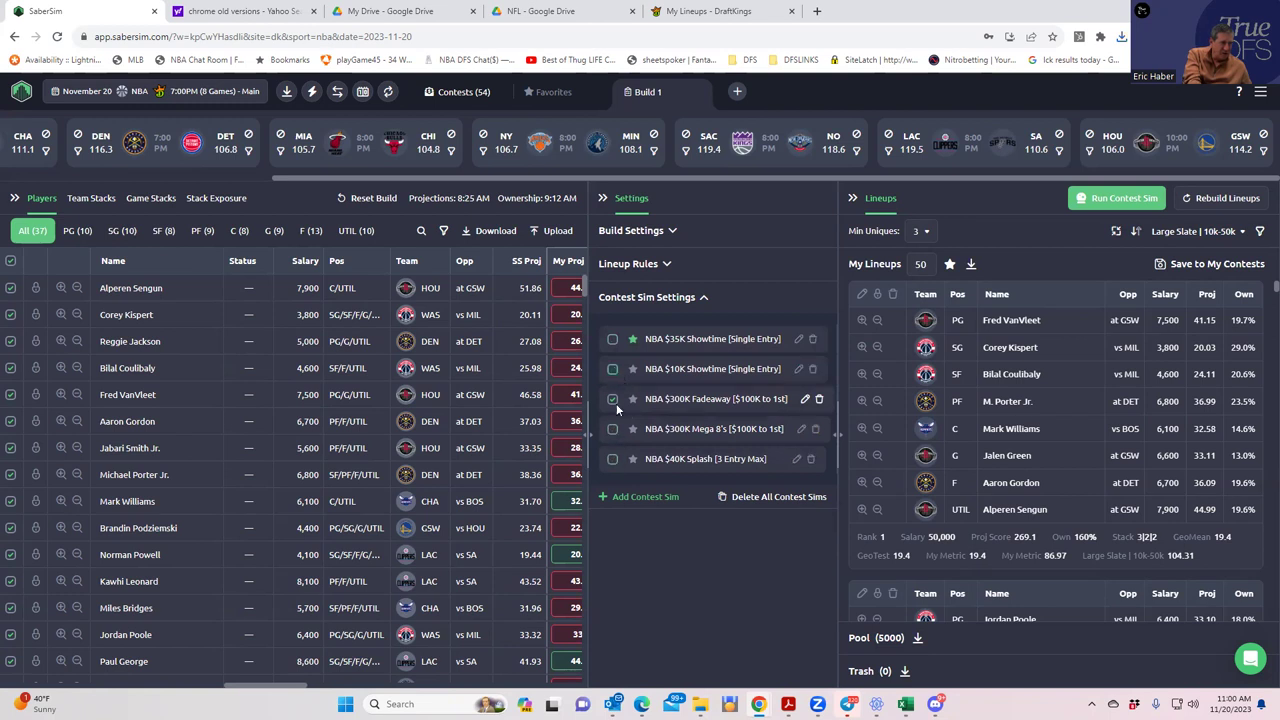
{"action": "left_click", "coordinate": [1102, 198]}
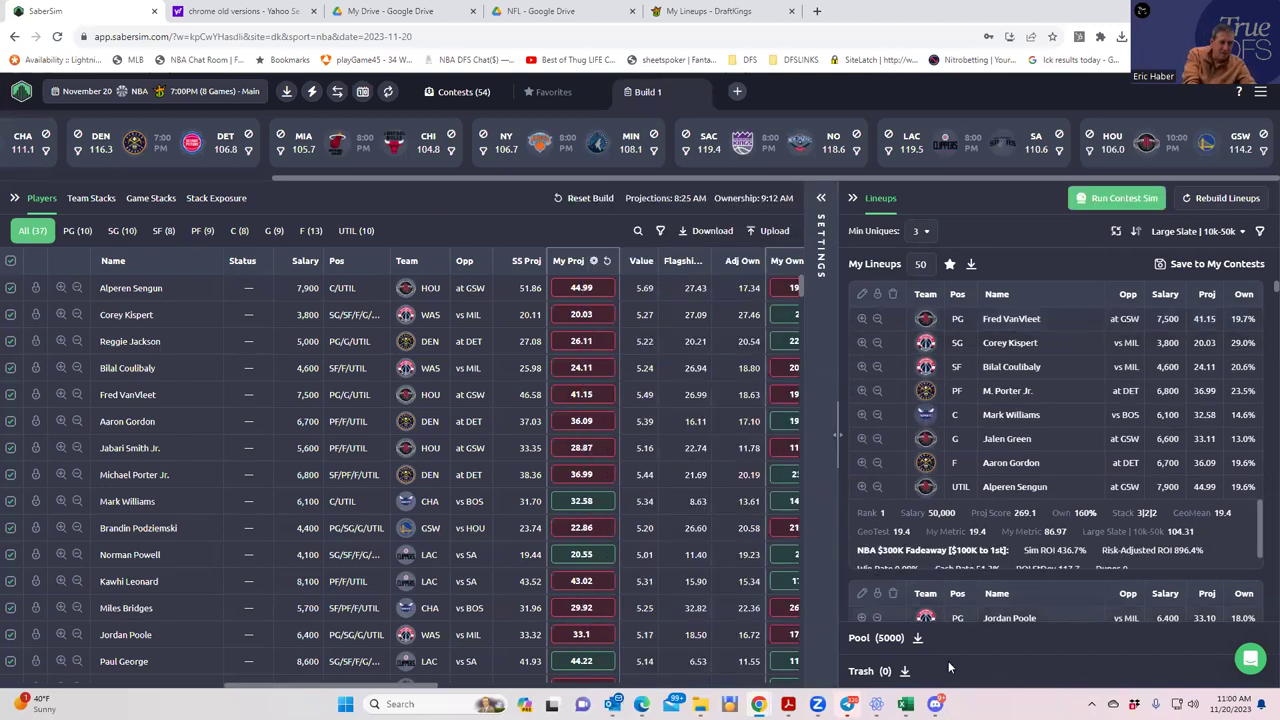
- Sort lineups by NBA $300K Fadeaway RAROI and scroll the players table sideways
{"action": "left_click", "coordinate": [1190, 231]}
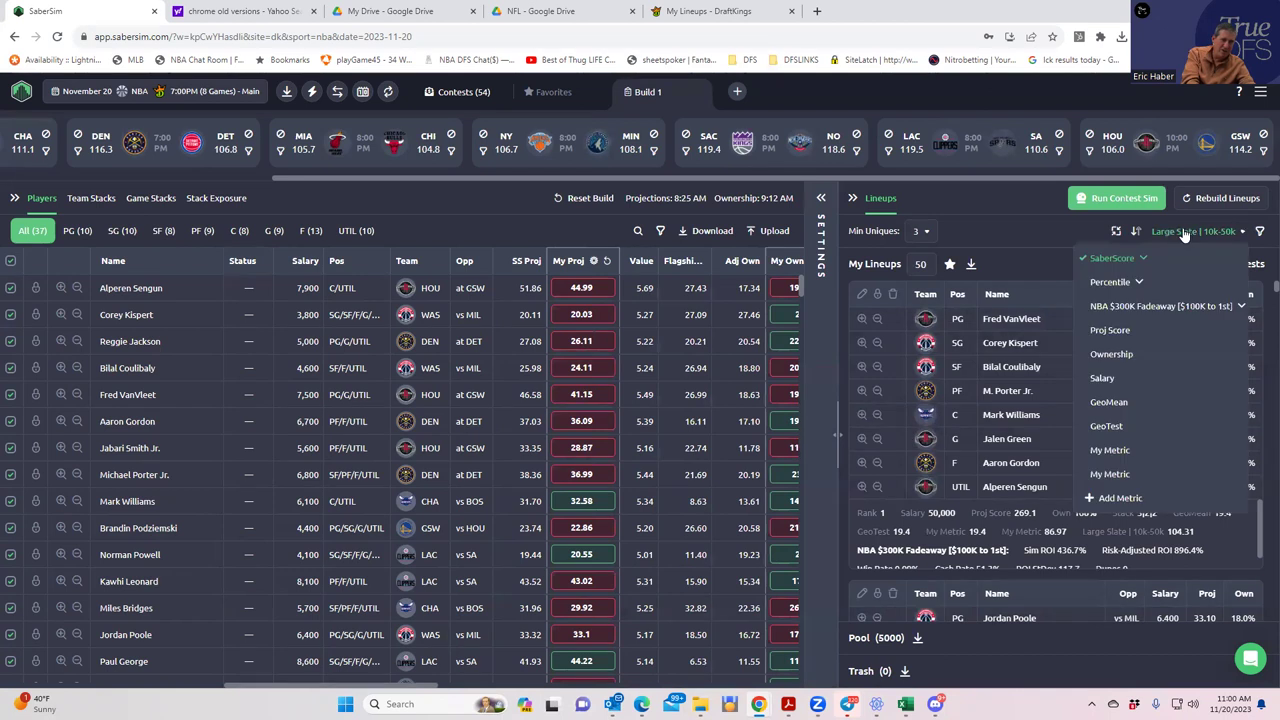
{"action": "left_click", "coordinate": [1174, 312]}
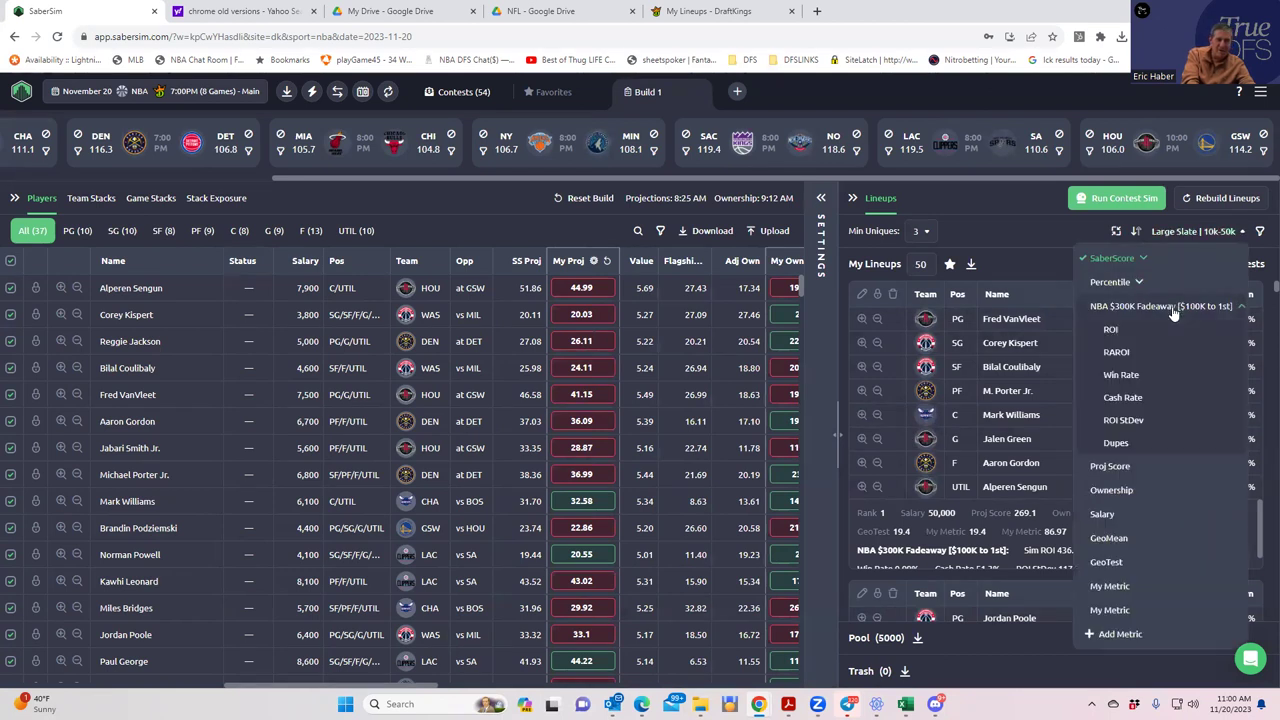
{"action": "left_click", "coordinate": [1117, 352]}
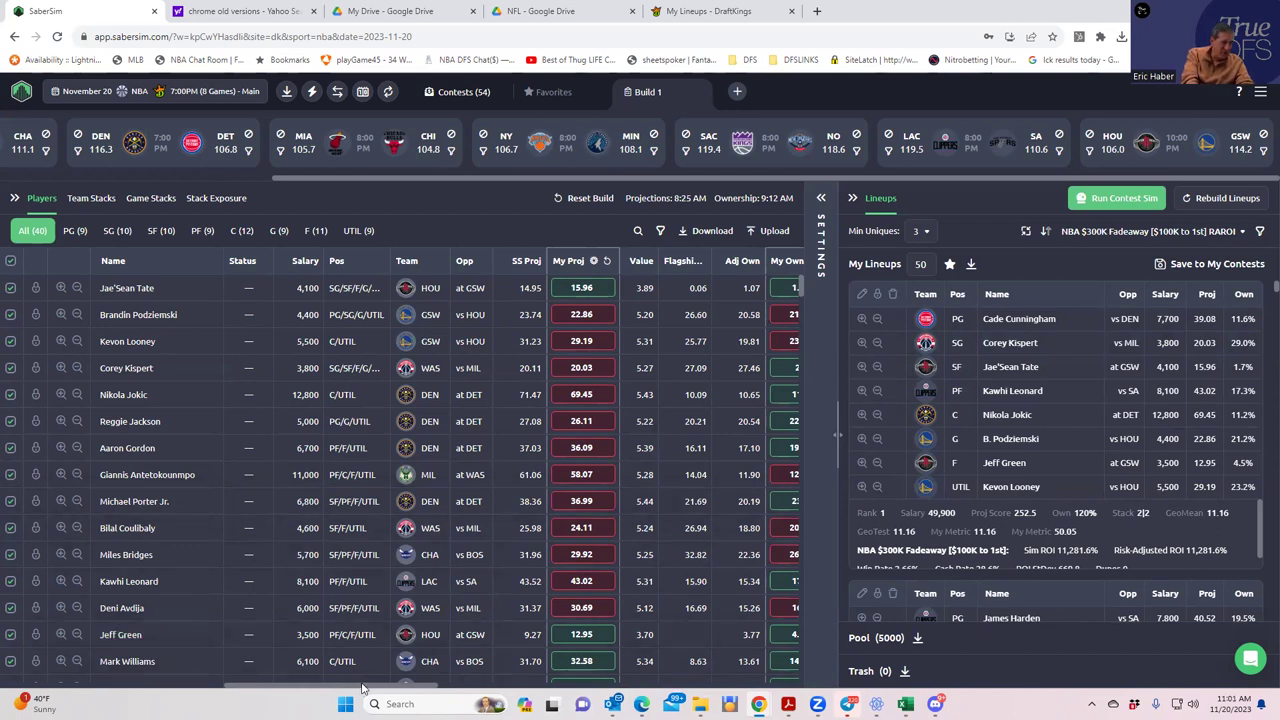
{"action": "left_click_drag", "start_coordinate": [363, 688], "coordinate": [127, 685]}
{"action": "left_click_drag", "start_coordinate": [353, 690], "coordinate": [405, 684]}
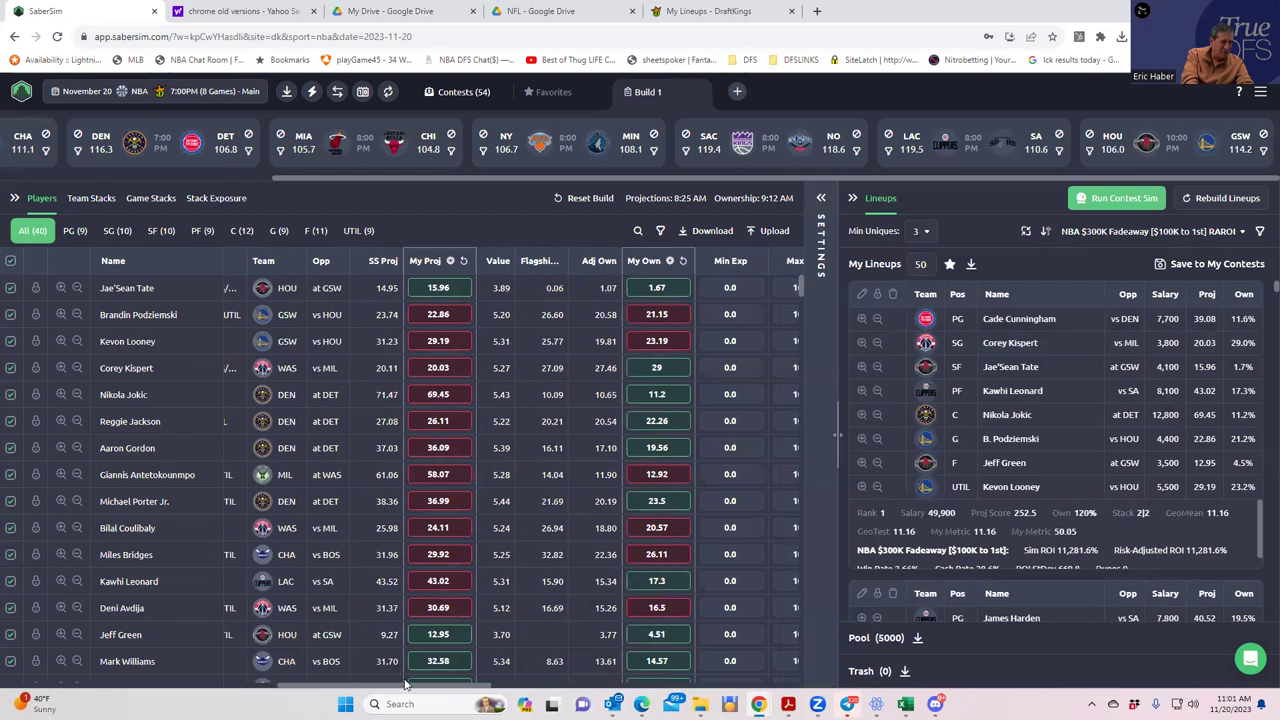
- Leave Jae'Sean Tate's ownership at 1.67 and expand the Settings panel listing the five contest sims
{"action": "left_click", "coordinate": [657, 290]}
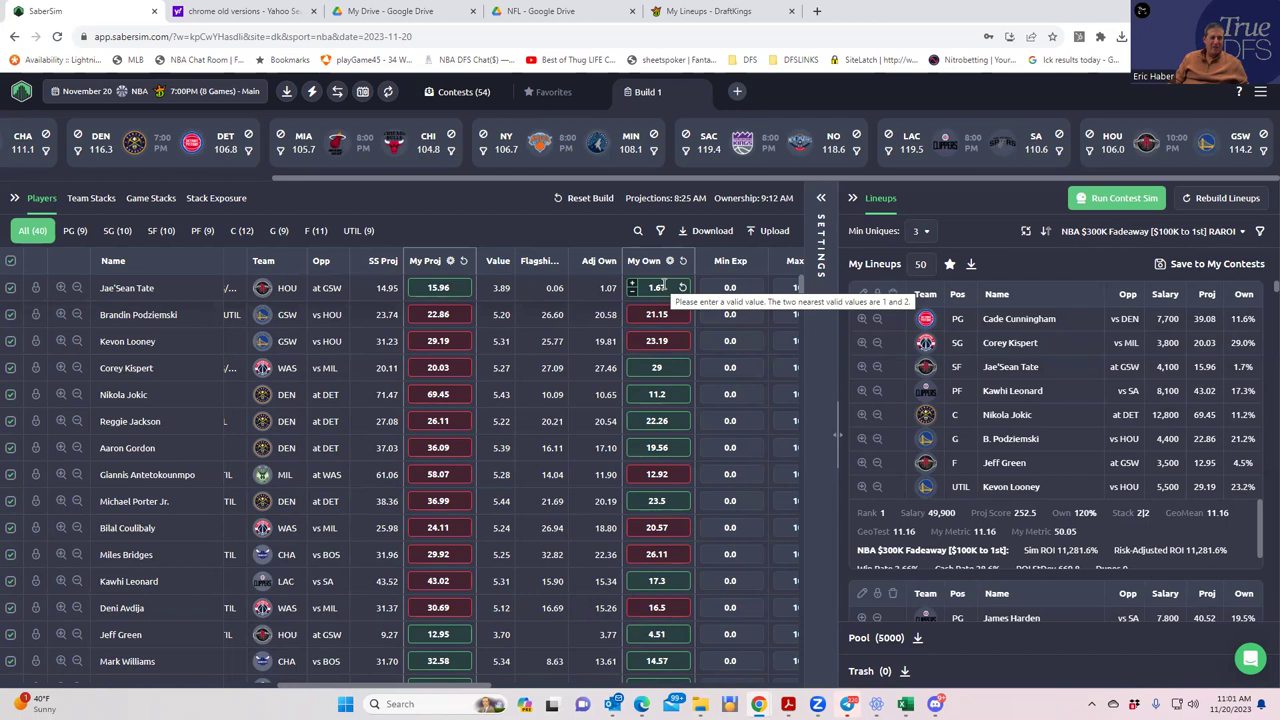
{"action": "left_click", "coordinate": [532, 319]}
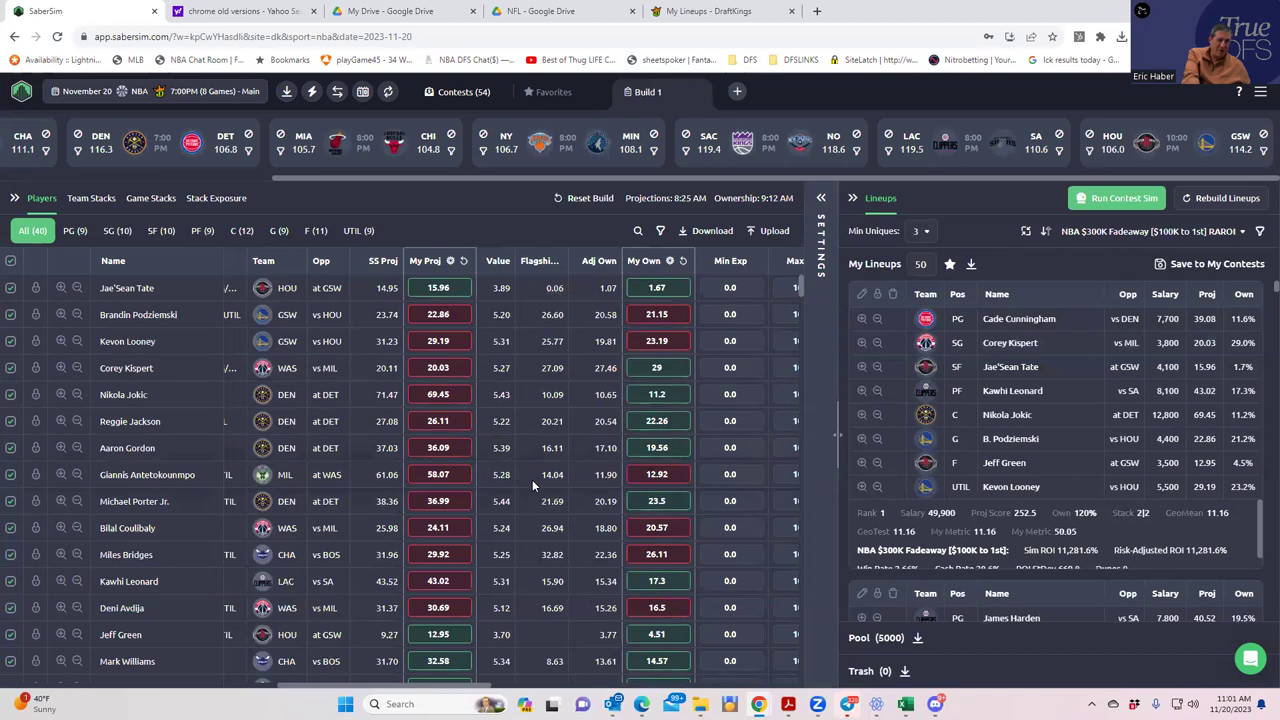
{"action": "left_click", "coordinate": [822, 200]}
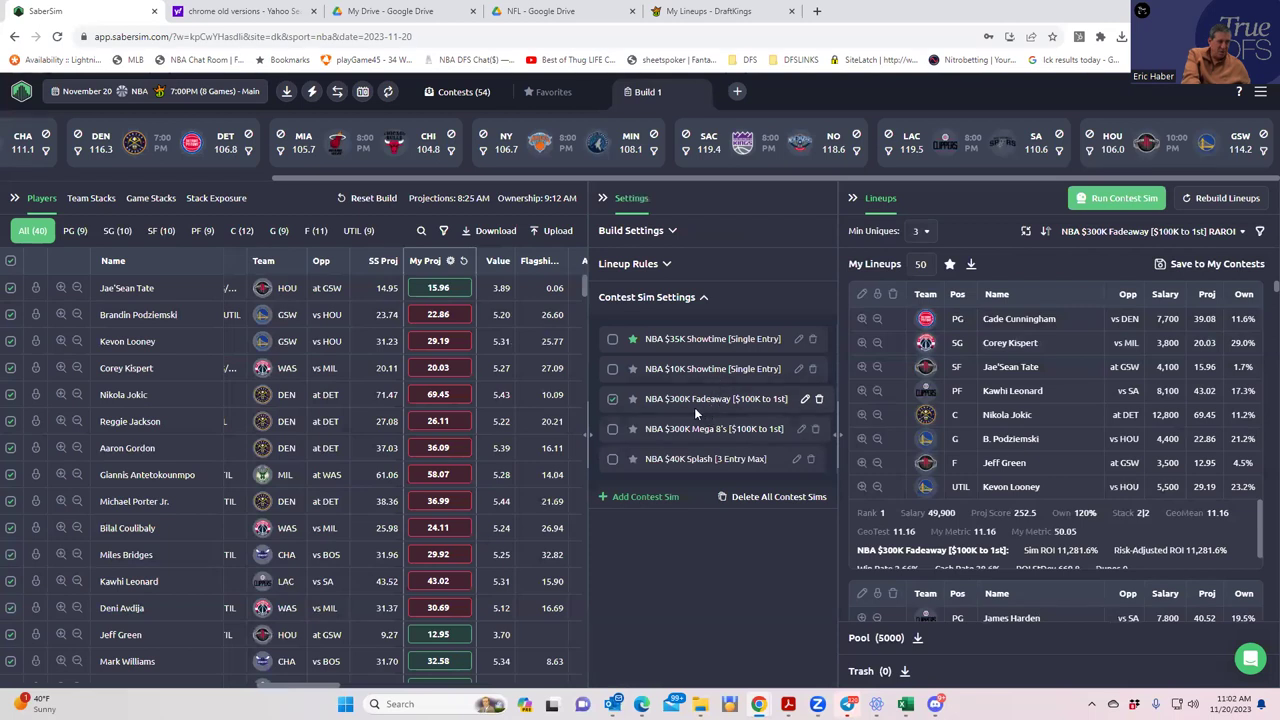
- Set the NBA $300K Fadeaway sim's field lineups to Build 1 and run the contest sim
{"action": "left_click", "coordinate": [805, 399]}
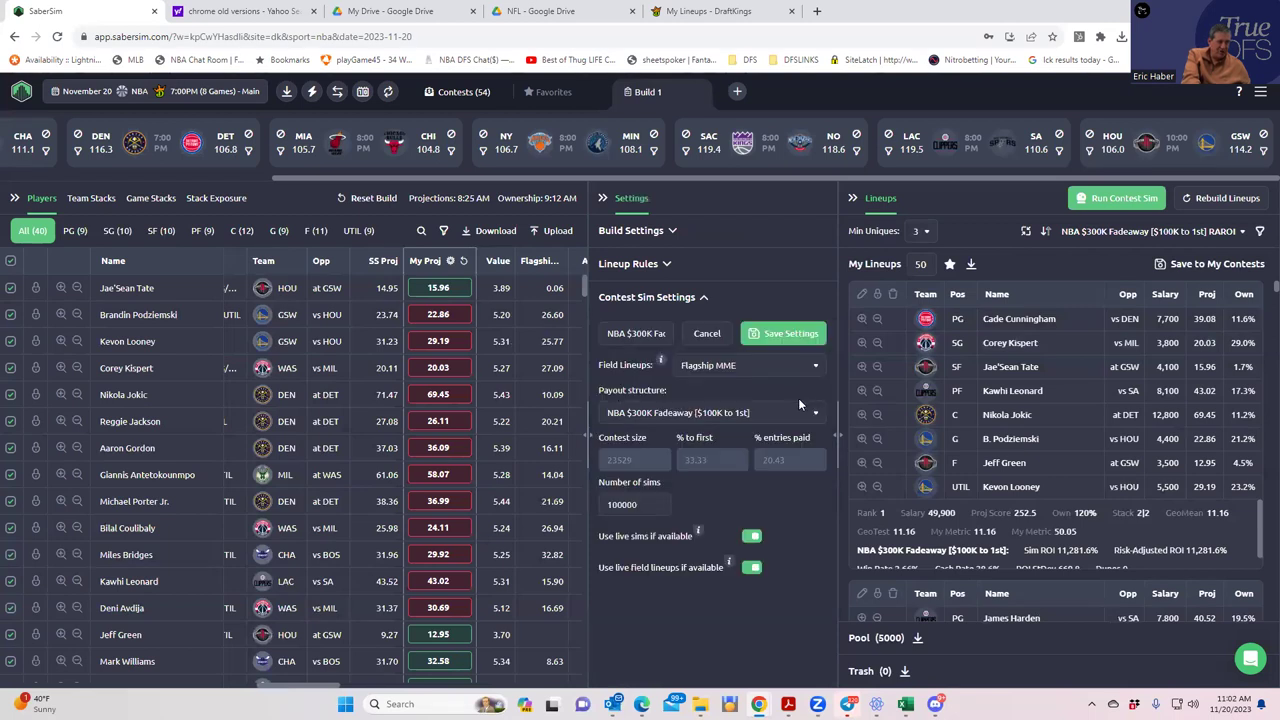
{"action": "left_click", "coordinate": [731, 369]}
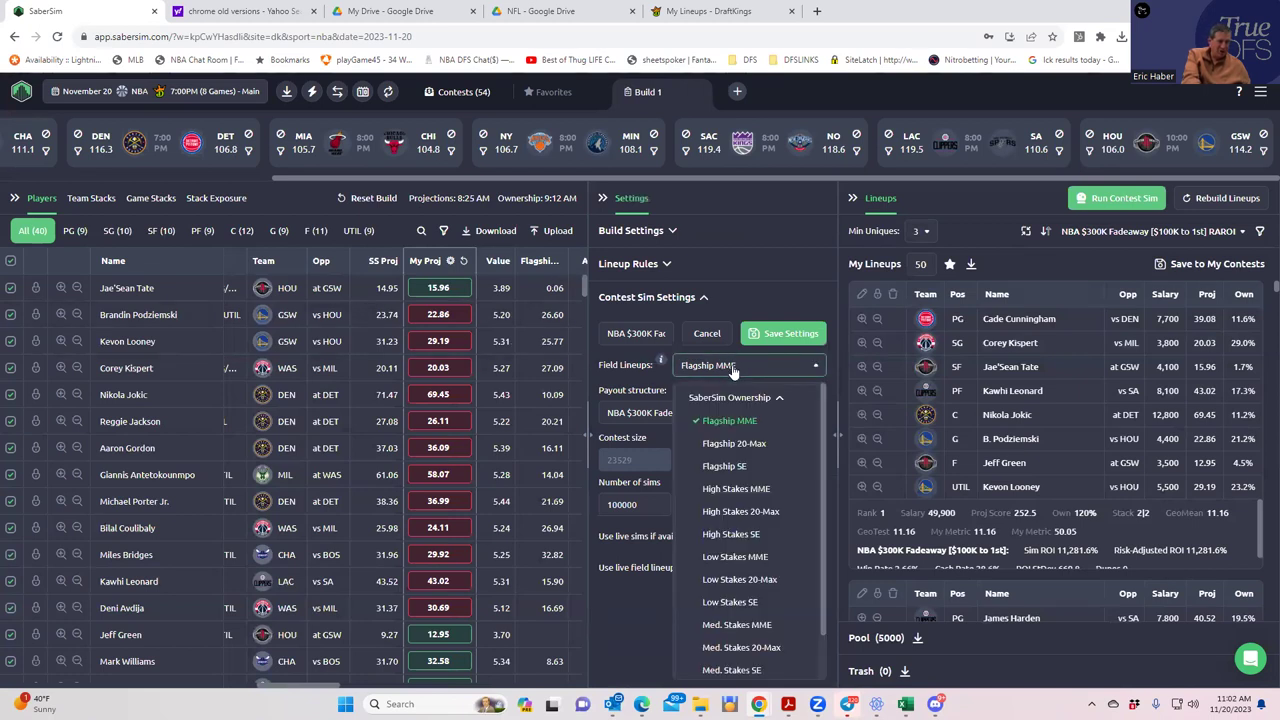
{"action": "scroll", "coordinate": [735, 562], "scroll_direction": "down", "scroll_amount": 2}
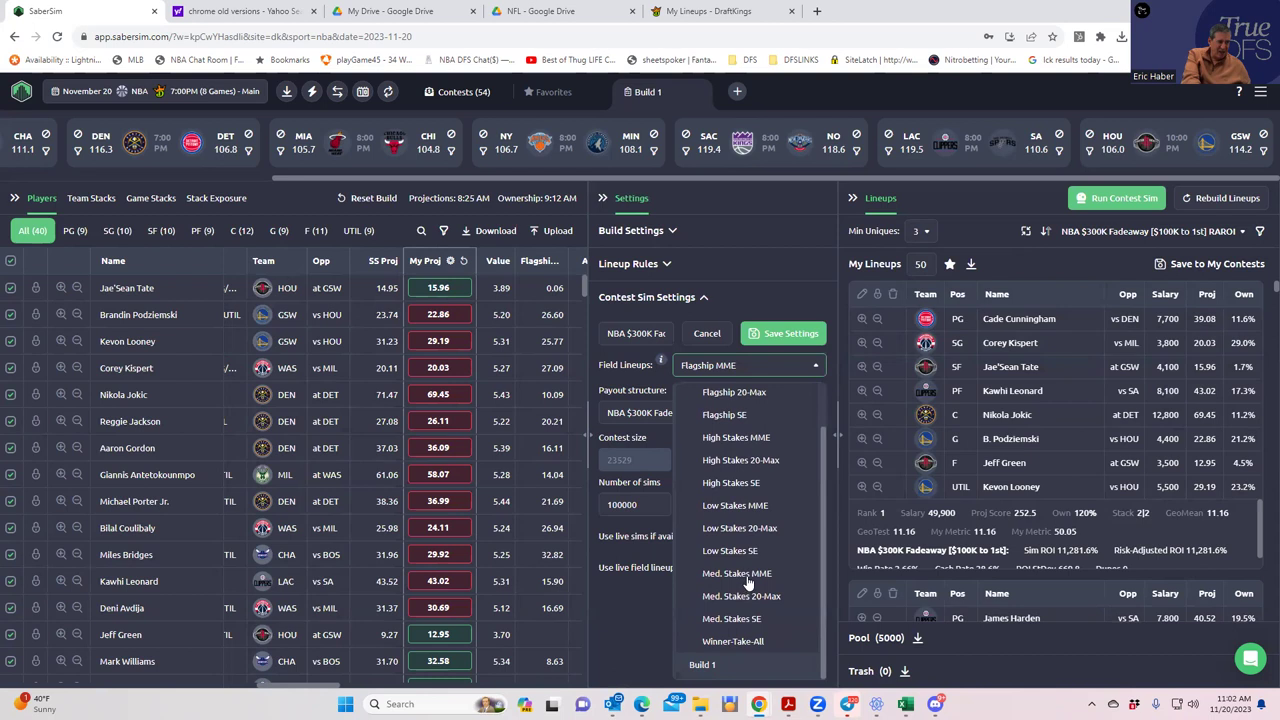
{"action": "left_click", "coordinate": [703, 666]}
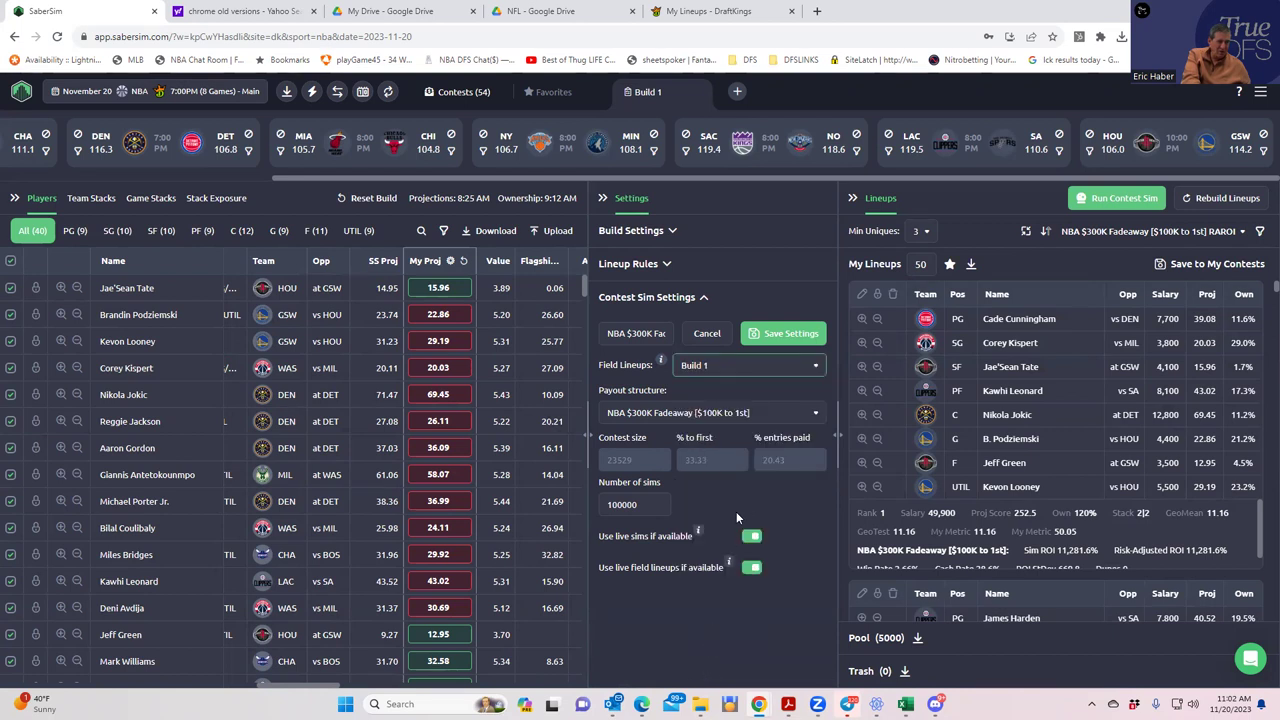
{"action": "left_click", "coordinate": [1124, 199]}
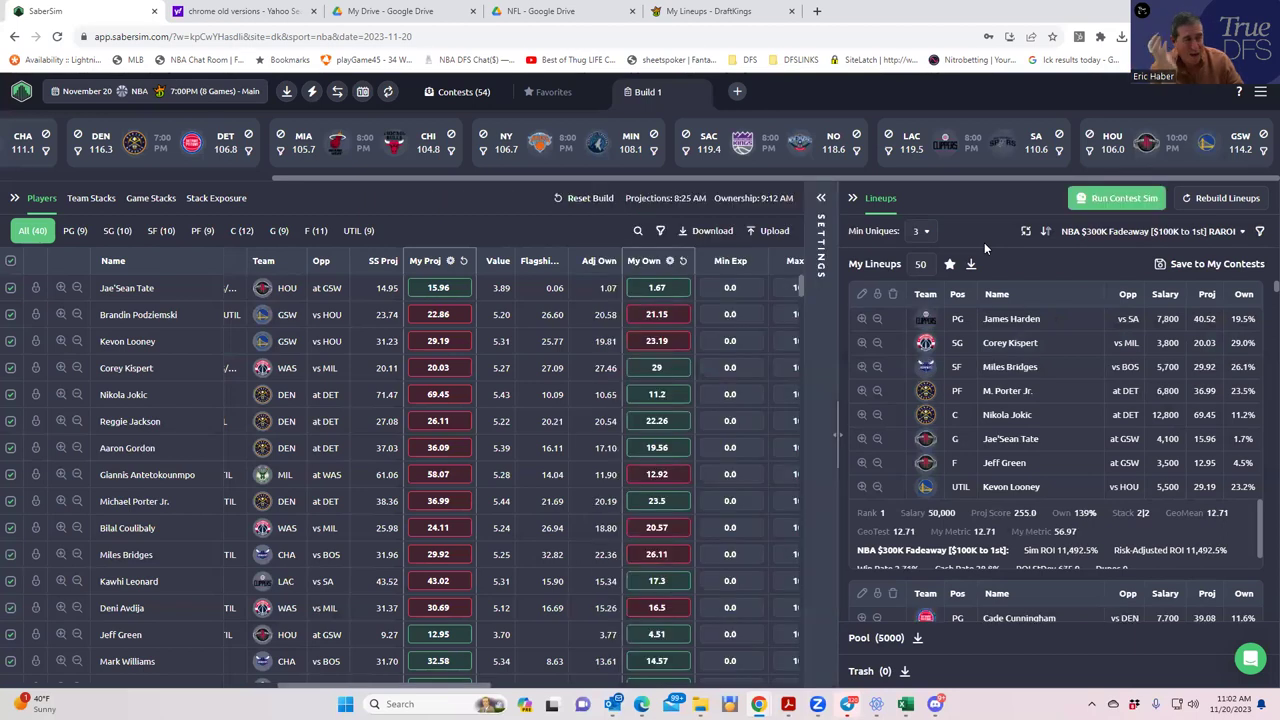
- Keep the lineup ranking on RAROI and run the Fadeaway contest sim again
{"action": "left_click", "coordinate": [1195, 232]}
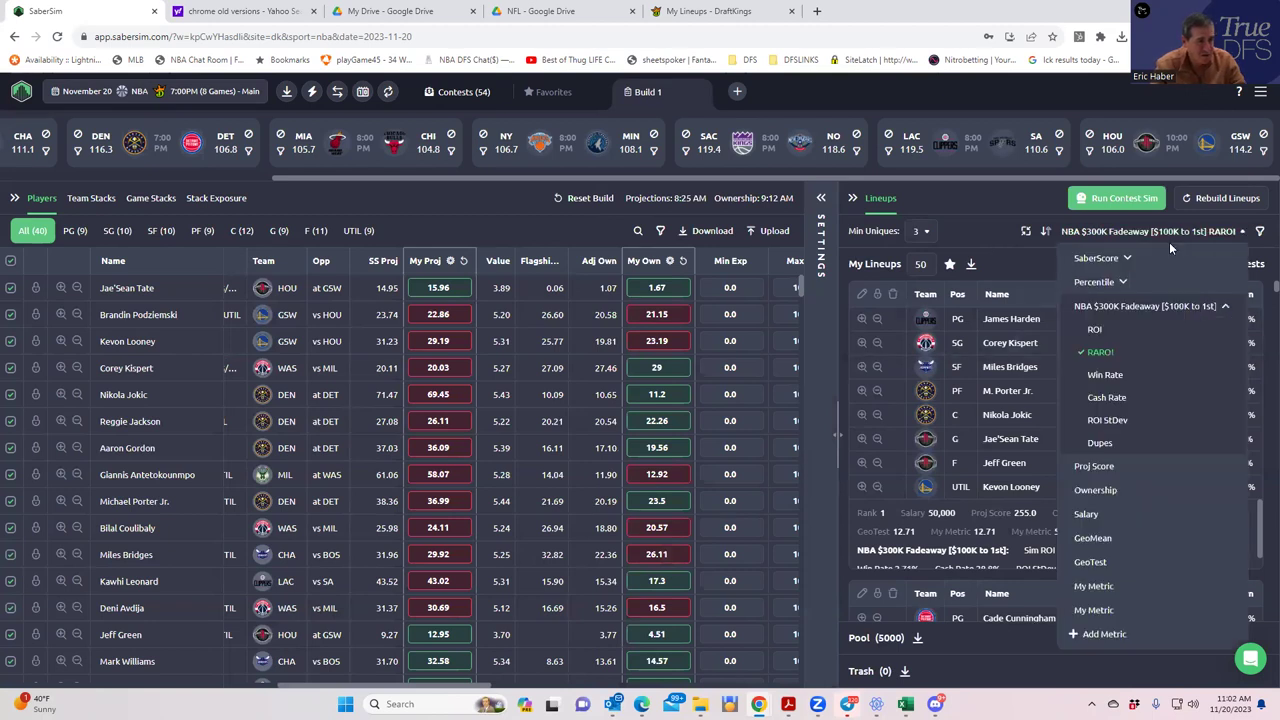
{"action": "left_click", "coordinate": [1112, 350]}
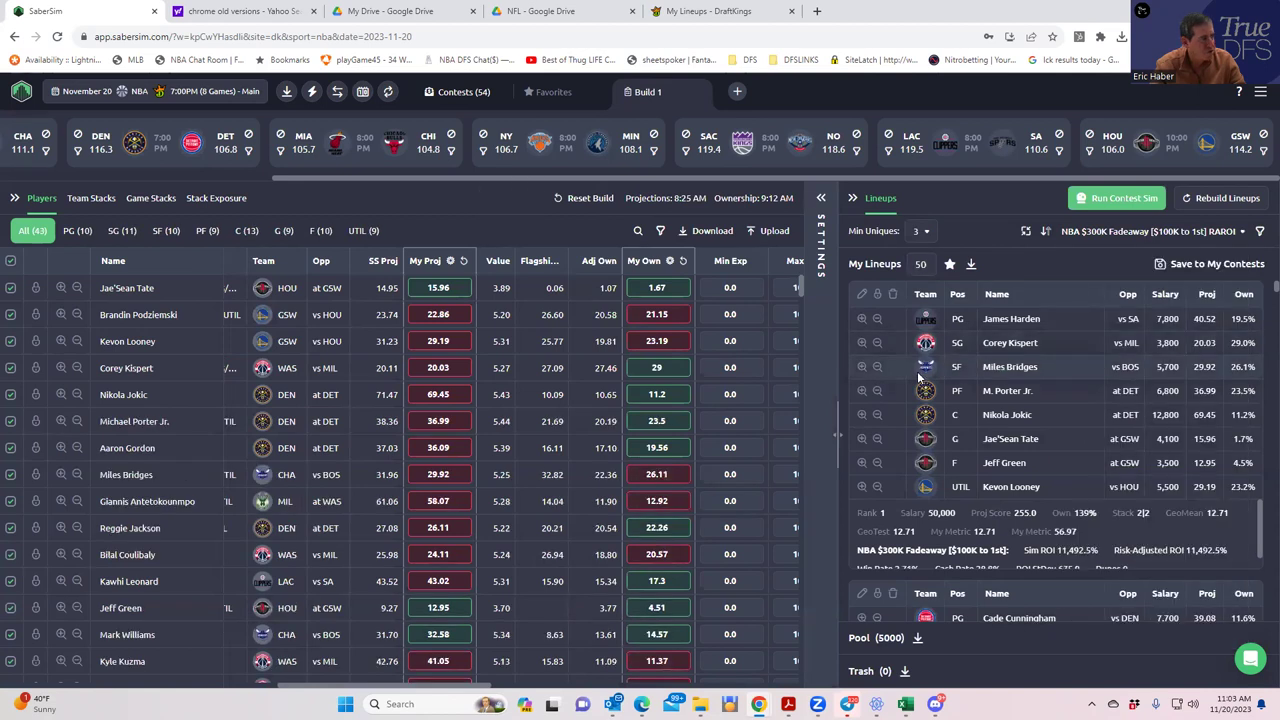
{"action": "left_click", "coordinate": [1115, 198]}
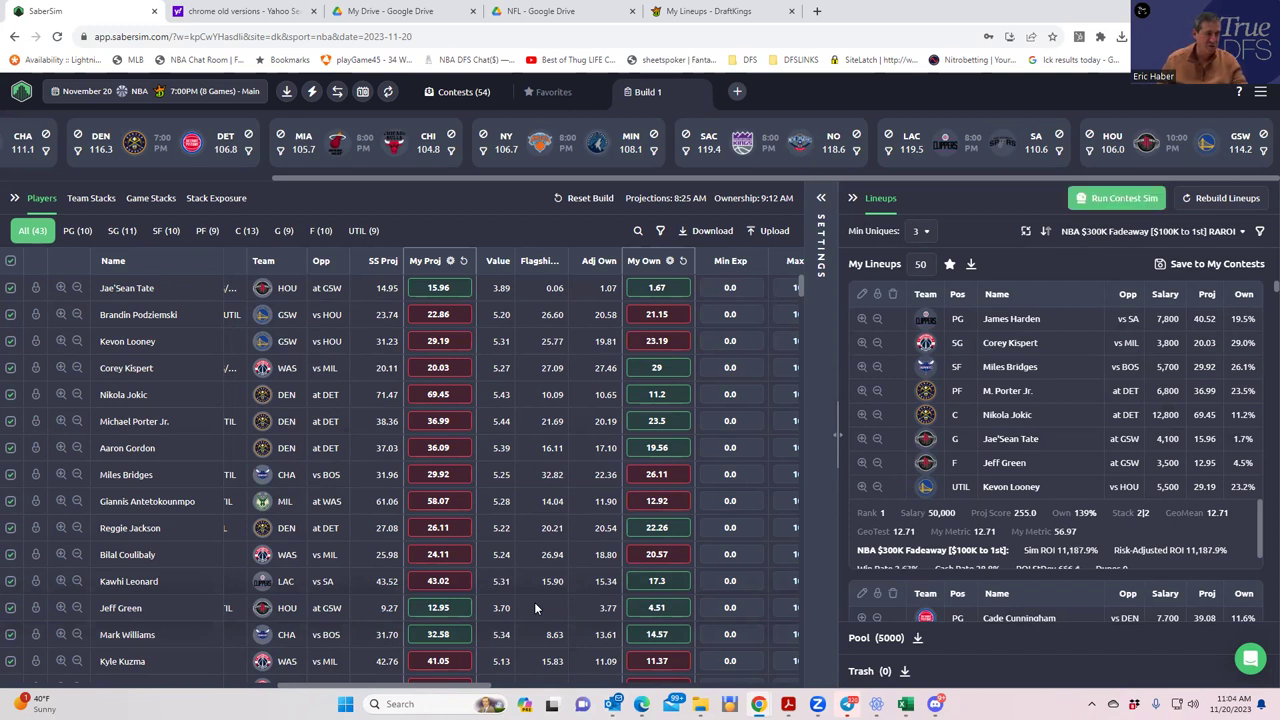
{"action": "left_click", "coordinate": [1150, 231]}
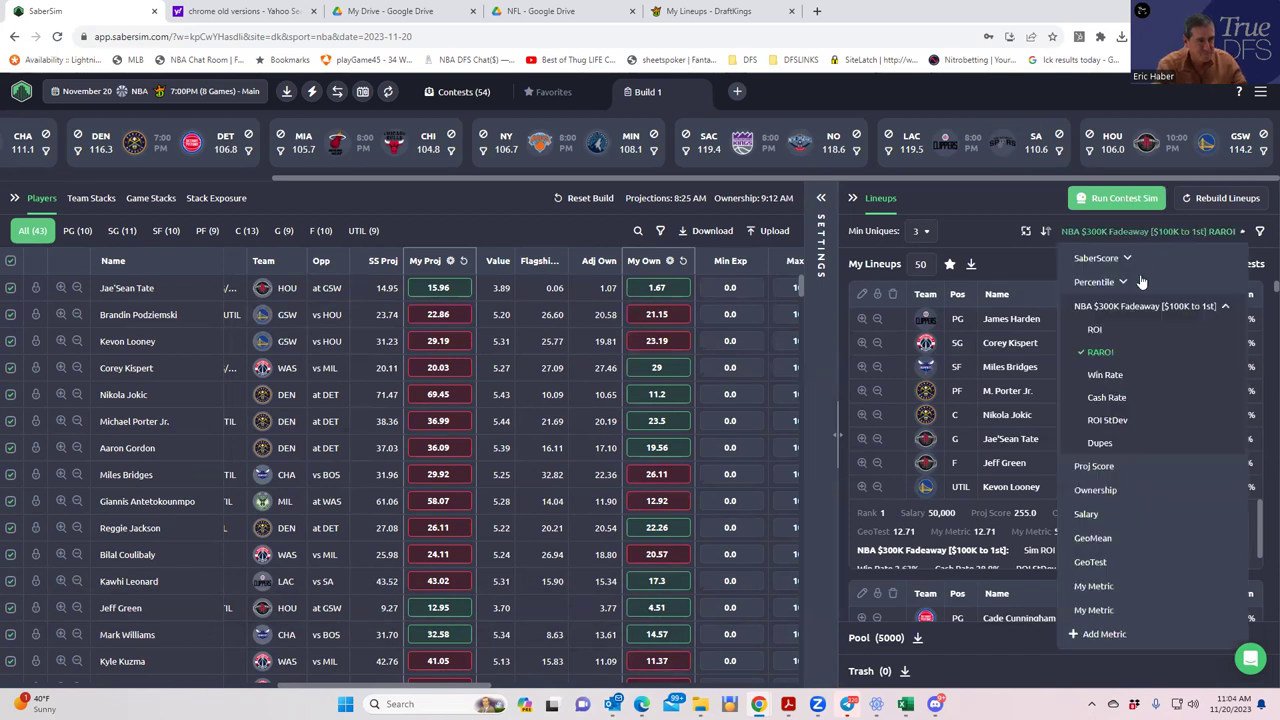
{"action": "left_click", "coordinate": [1108, 375]}
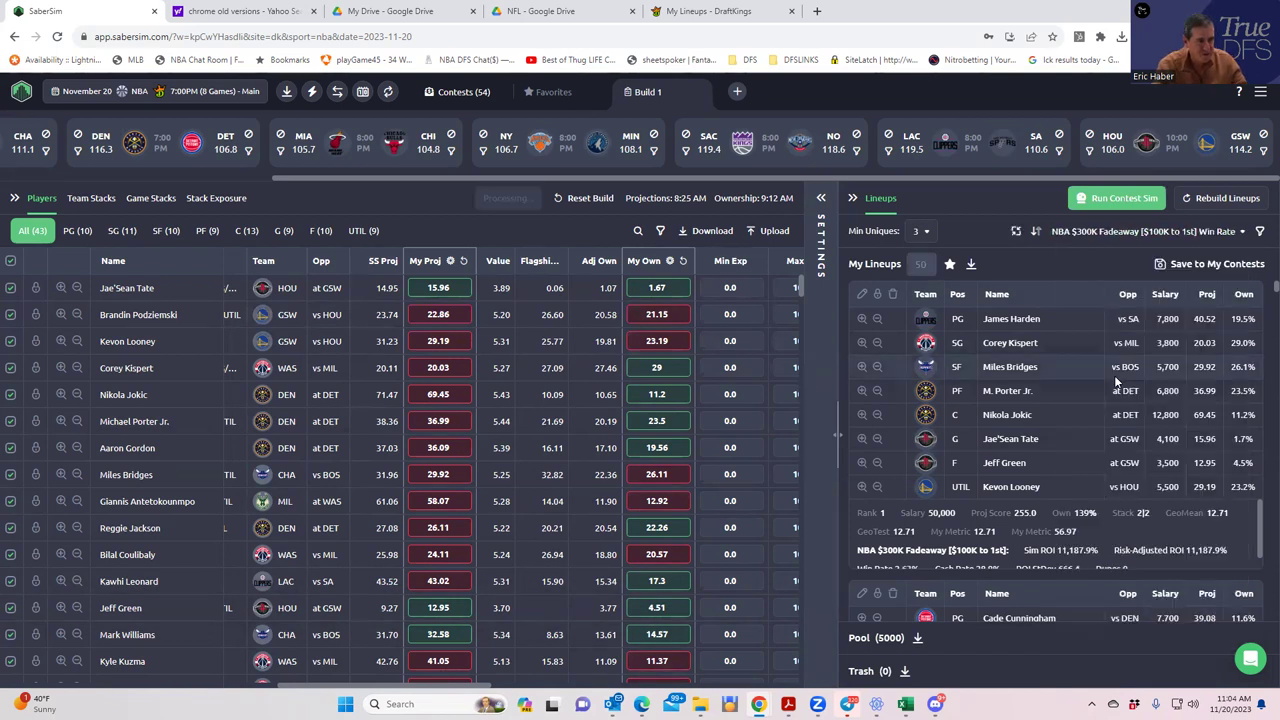
{"action": "left_click", "coordinate": [1196, 233]}
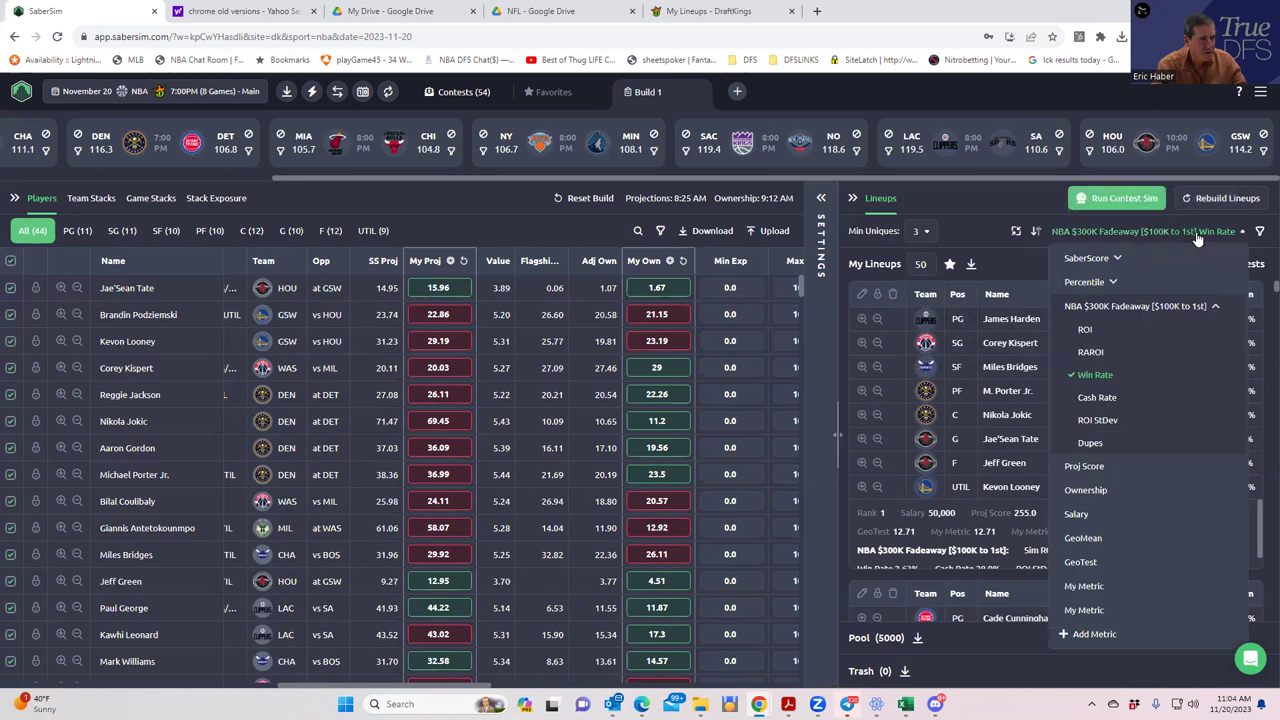
{"action": "left_click", "coordinate": [1094, 352]}
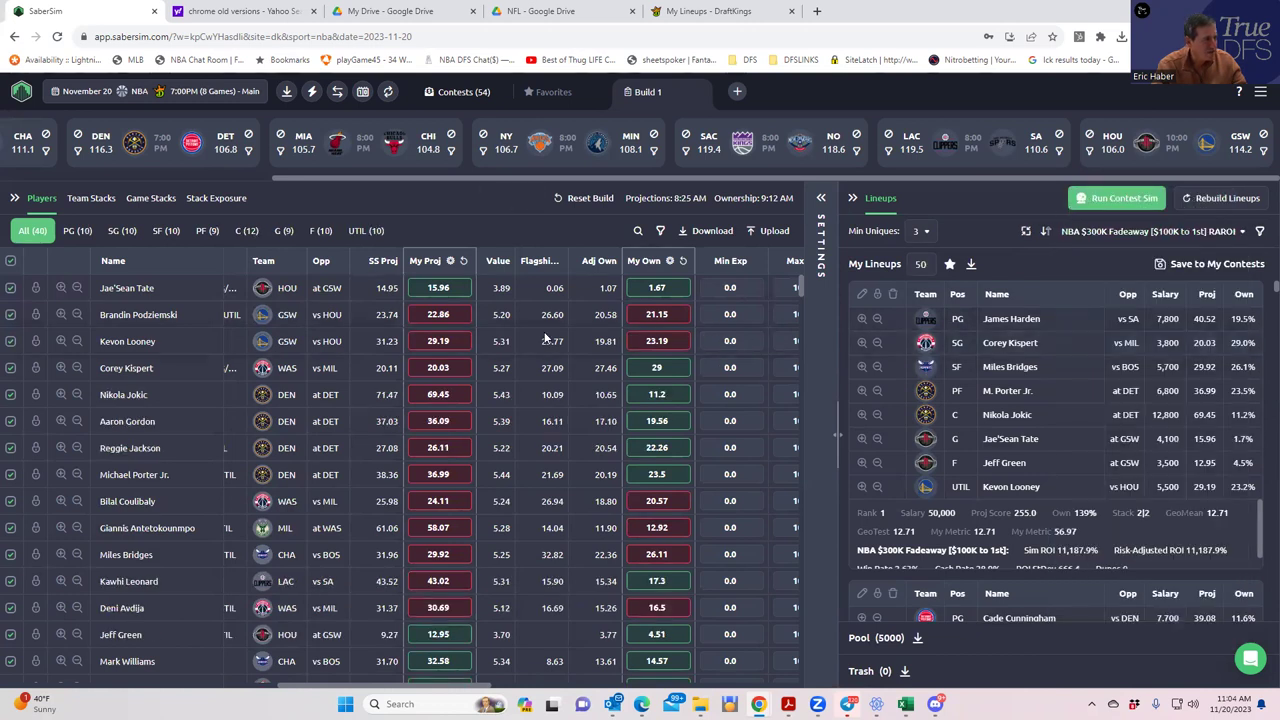